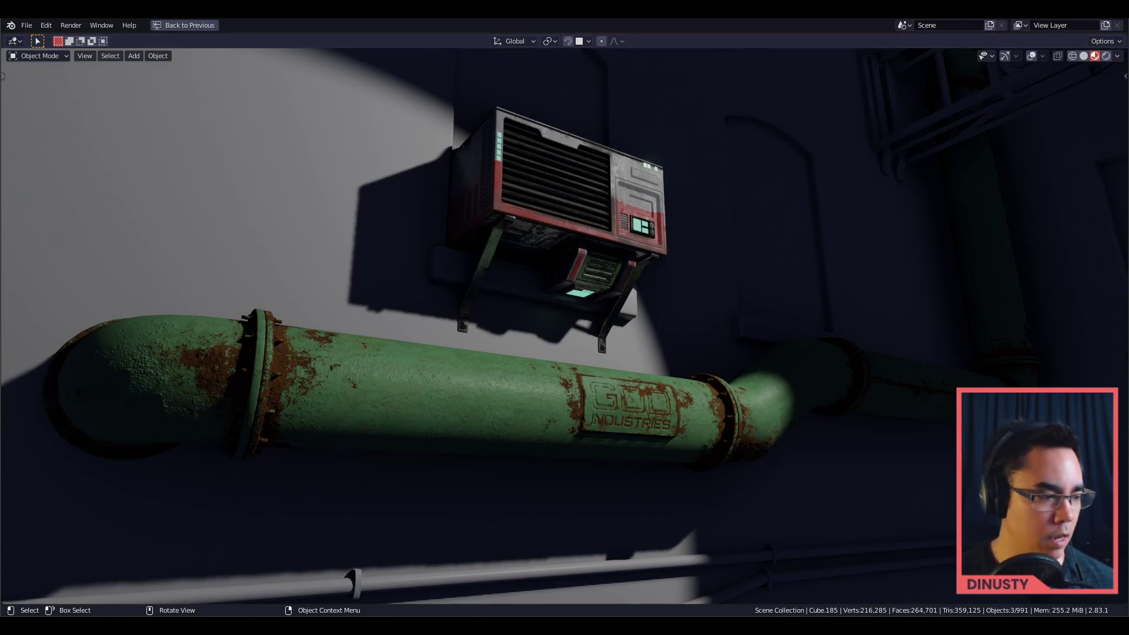
Step: Switch to Substance Painter and hide the AC unit's texture layers down to the Normal Painted layer
key("alt+Tab")
mouse_move(524, 281)
left_mouse_down("alt")
mouse_move(507, 252)
mouse_move(483, 260)
mouse_move(458, 296)
mouse_move(579, 252)
mouse_move(901, 224)
mouse_move(921, 319)
left_mouse_up("alt")
scroll(932, 298, "down", 3)
left_click(925, 248)
scroll(922, 312, "down", 4)
left_click_drag(924, 248, 922, 319)
scroll(924, 309, "down", 3)
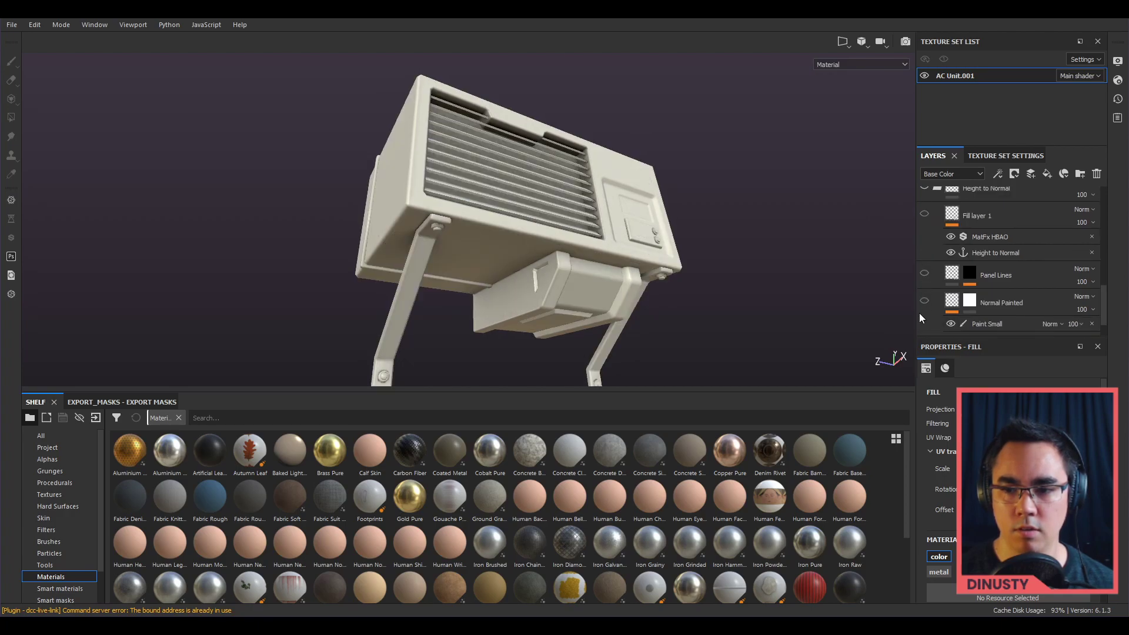
scroll(920, 312, "down", 2)
Step: Open the texture set settings and bring up the list of baked mesh maps
mouse_move(494, 277)
left_mouse_down("alt")
mouse_move(386, 307)
mouse_move(361, 302)
mouse_move(622, 288)
mouse_move(509, 314)
mouse_move(676, 308)
mouse_move(723, 248)
mouse_move(736, 178)
left_mouse_up("alt")
left_click(992, 158)
scroll(1063, 305, "down", 5)
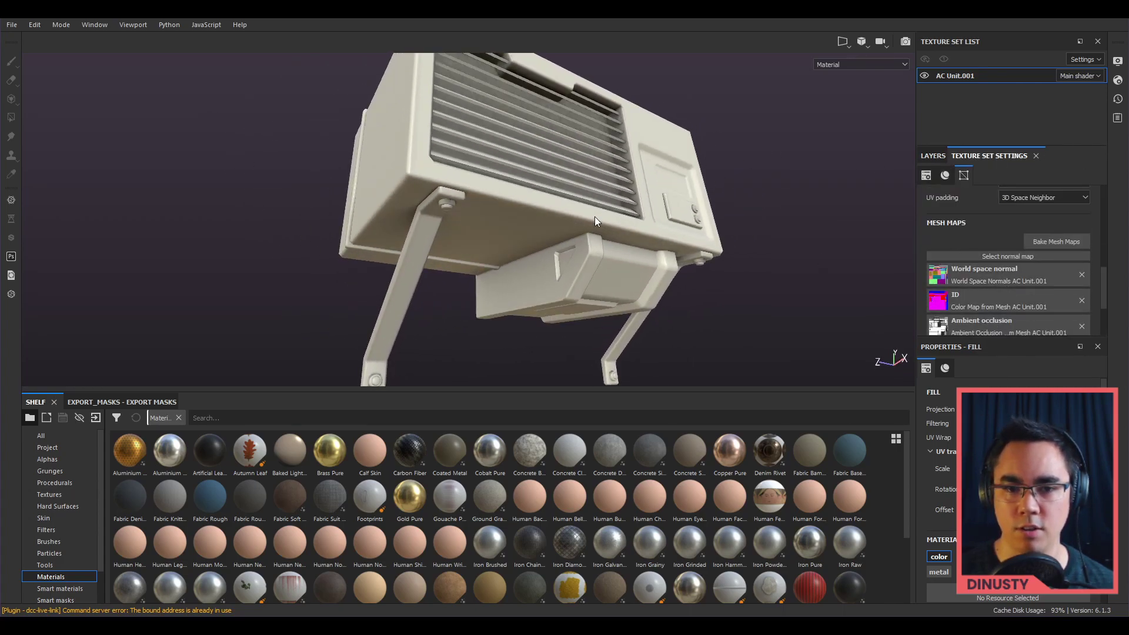
Step: Cycle the viewport through the material channels, switch to the ambient occlusion mesh map, and examine it around the AC unit
mouse_move(673, 240)
left_mouse_down("alt")
mouse_move(586, 286)
mouse_move(715, 246)
left_mouse_up("alt")
key("c")
key("c")
key("c")
key("c")
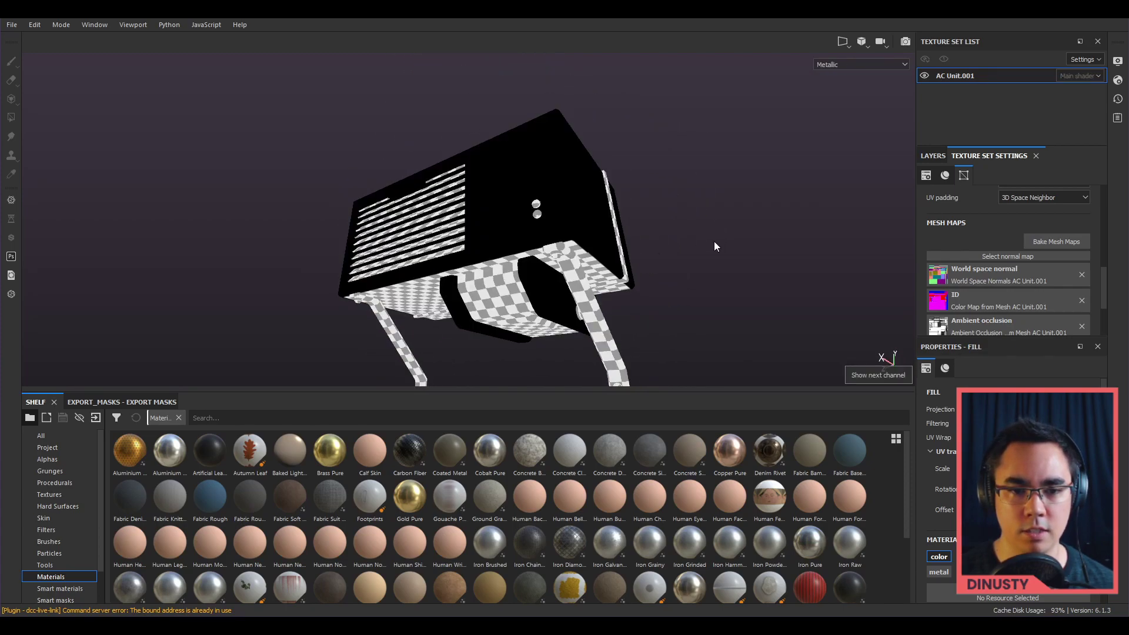
key("b")
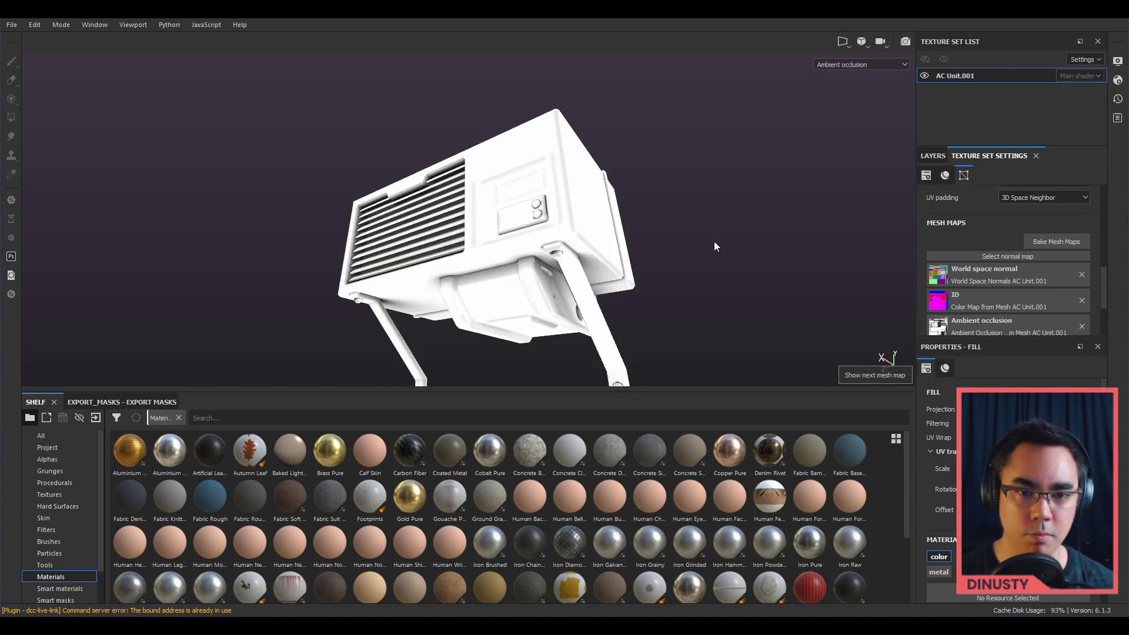
left_click_drag(684, 245, 610, 152, "alt")
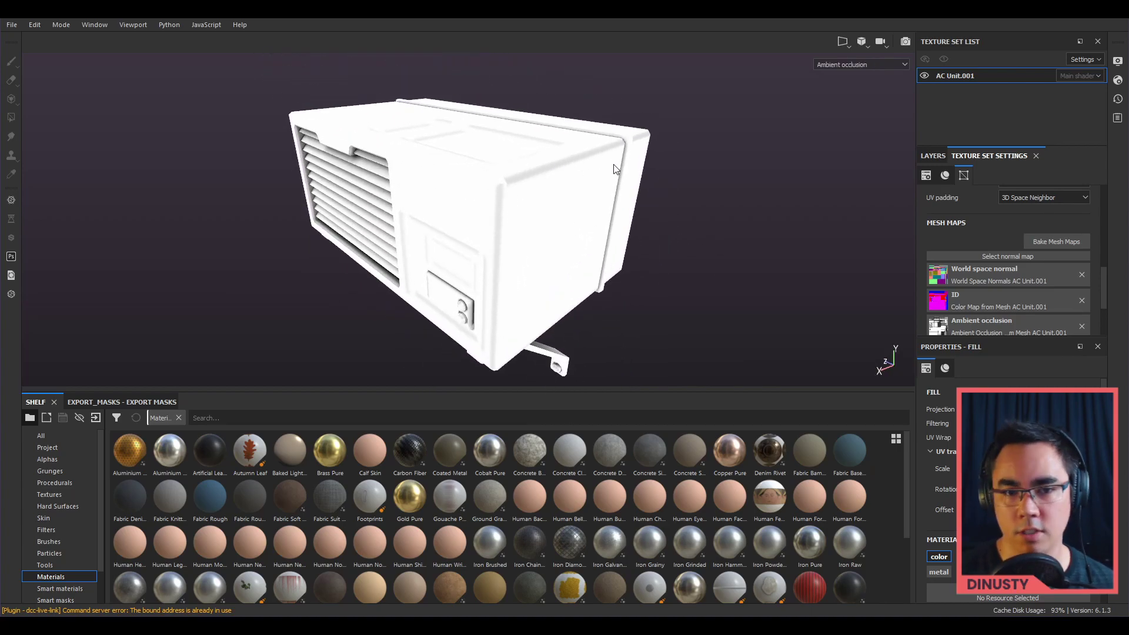
left_click_drag(595, 158, 510, 139, "alt")
left_click_drag(509, 285, 771, 216, "alt")
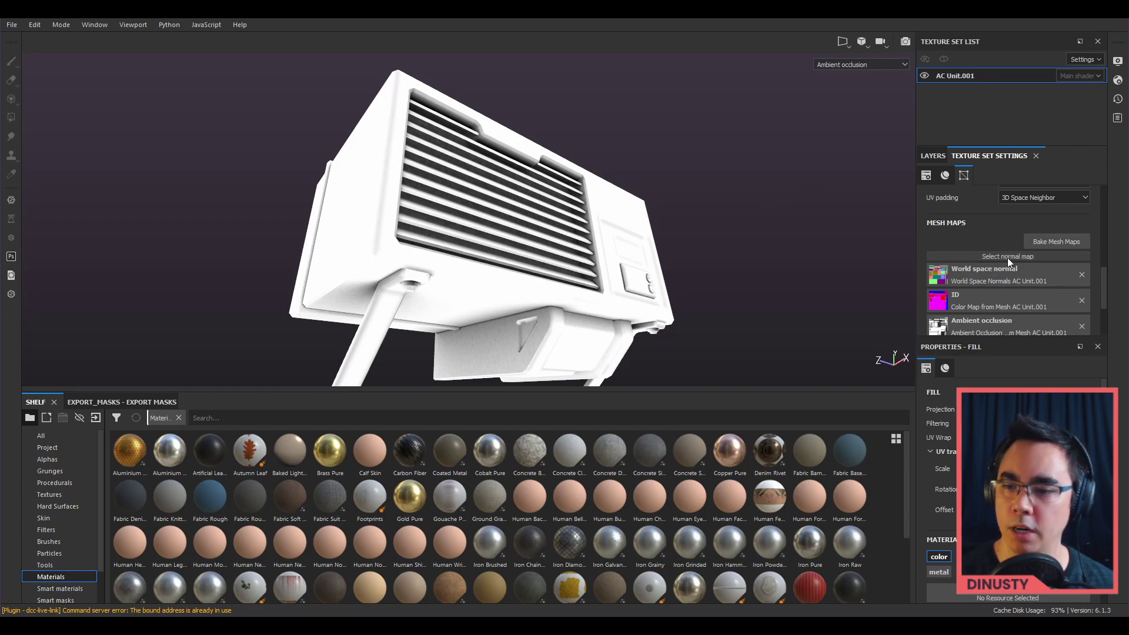
Step: Return the viewport to the full material display and review the remaining baked mesh maps
mouse_move(685, 274)
left_mouse_down("alt")
mouse_move(662, 282)
mouse_move(711, 257)
mouse_move(719, 231)
mouse_move(723, 262)
mouse_move(633, 236)
mouse_move(592, 130)
left_mouse_up("alt")
key("m")
scroll(940, 241, "down", 3)
scroll(940, 241, "up", 2)
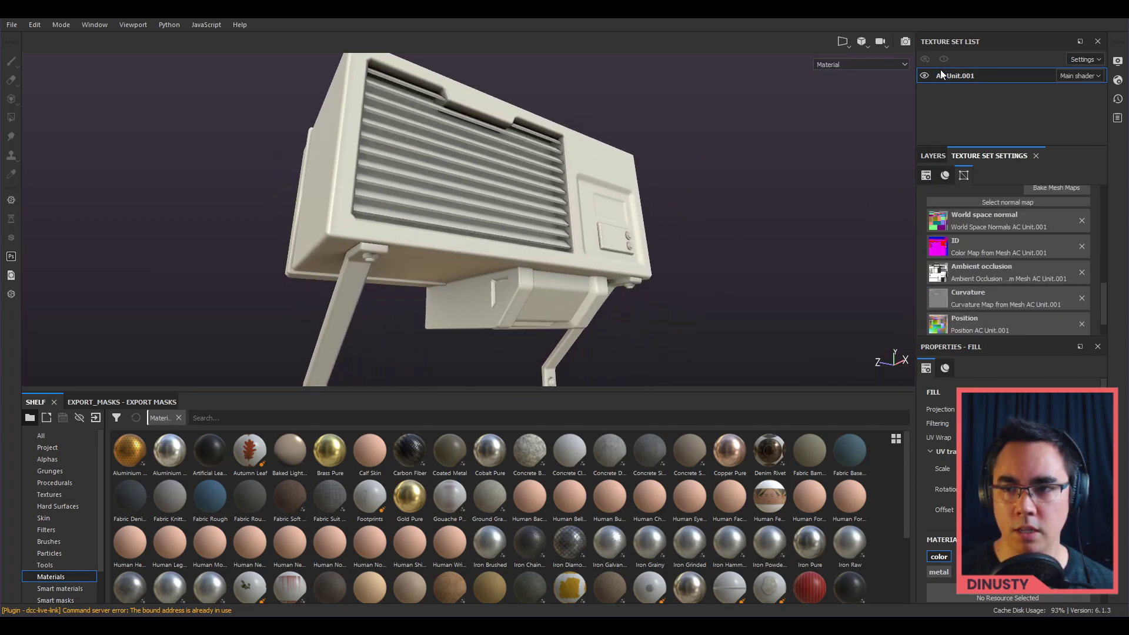
Step: Turn on the Normal Painted layer and compare the AC unit's surface detail with and without it
left_click(943, 158)
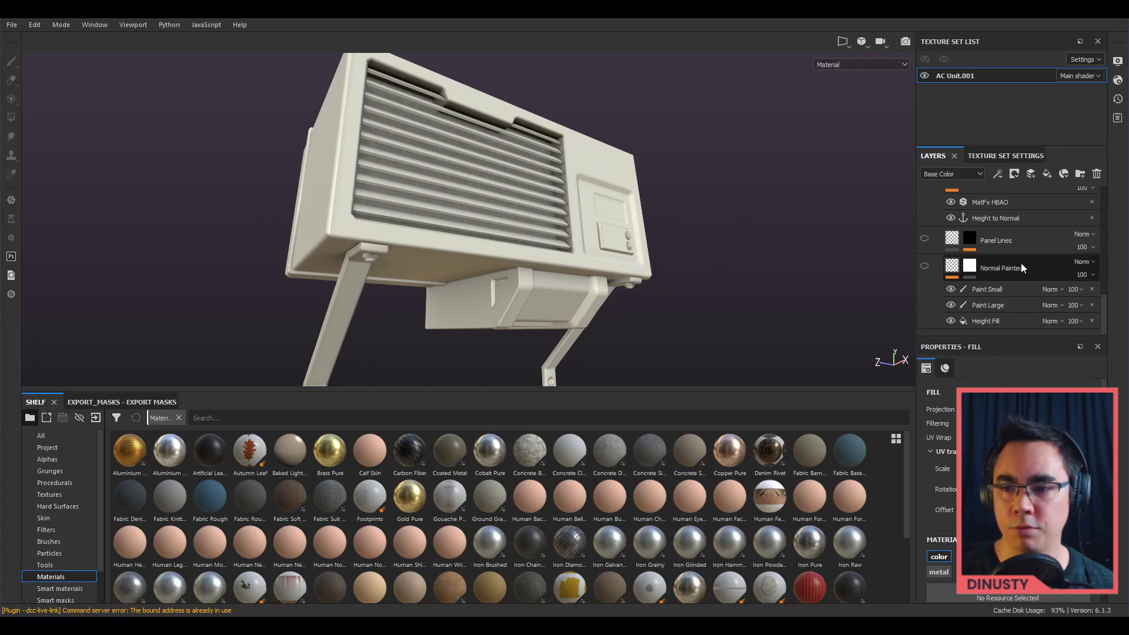
left_click(925, 268)
left_click_drag(754, 298, 737, 214, "alt")
left_click(924, 268)
left_click(925, 268)
left_click(924, 268)
left_click(924, 267)
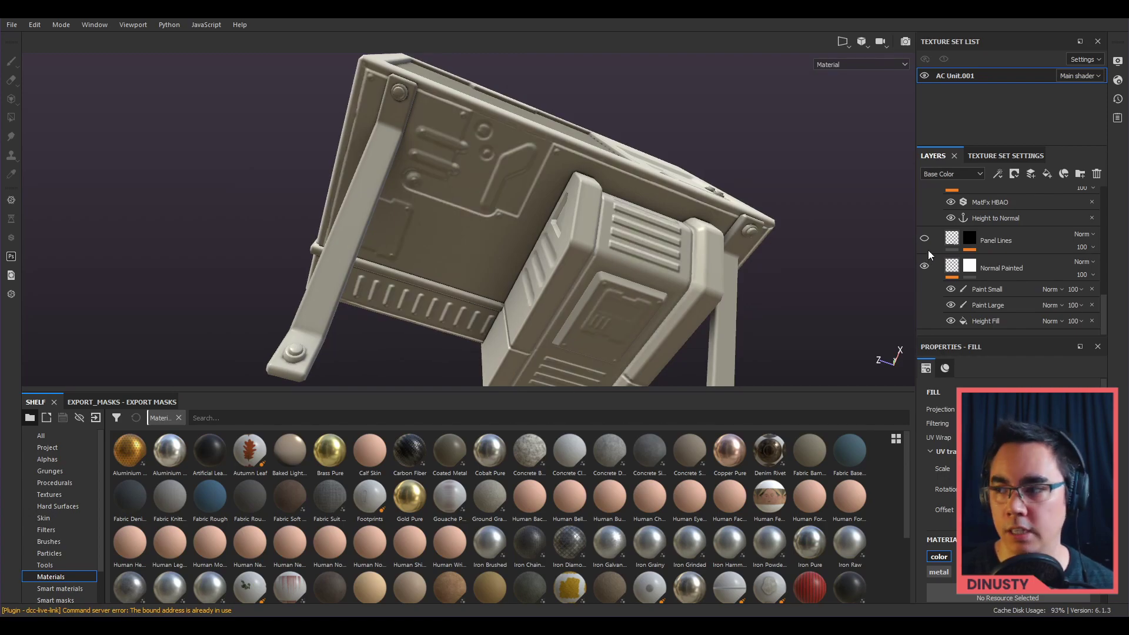
left_click_drag(814, 222, 832, 257, "alt")
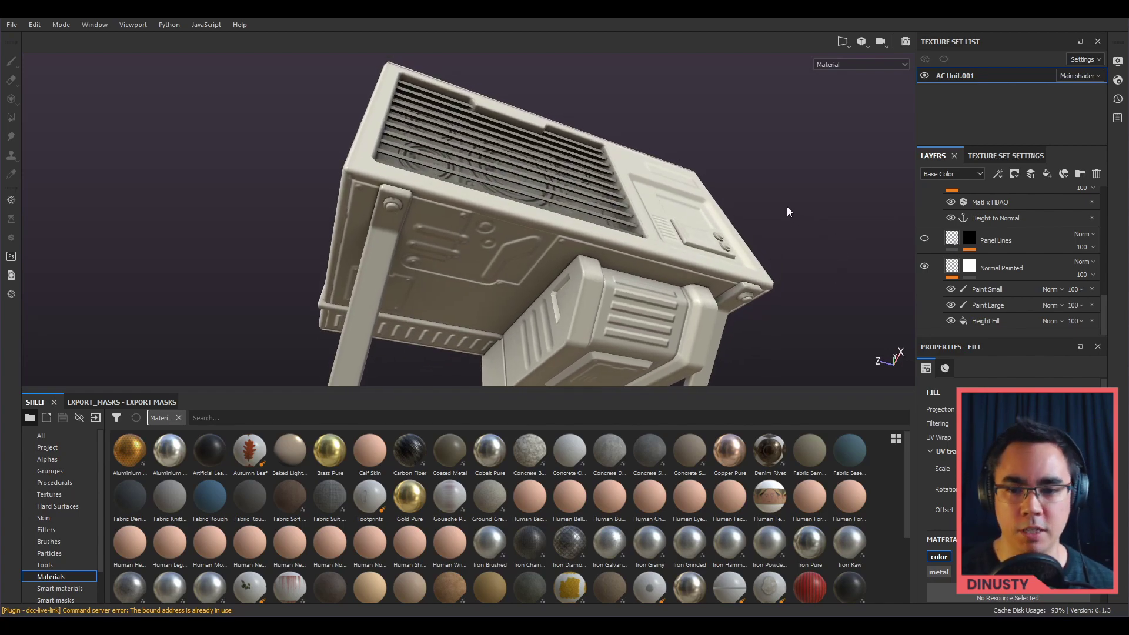
Step: Make the Panel Lines layer and Fill layer 1 with the MatFx HBAO filter visible
scroll(922, 216, "up", 2)
left_click(925, 249)
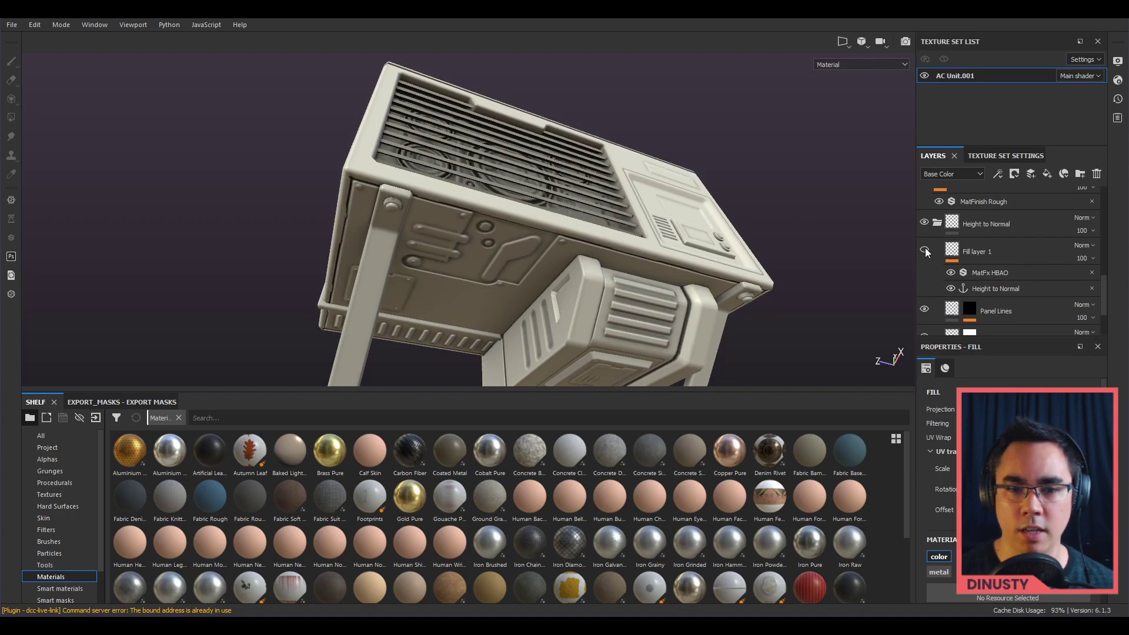
left_click_drag(851, 259, 924, 242, "alt")
Step: Make the Metal, White Casing, White Casing copy 1, Metal 2 and Metal Bolts layers visible
scroll(934, 240, "up", 3)
left_click(925, 284)
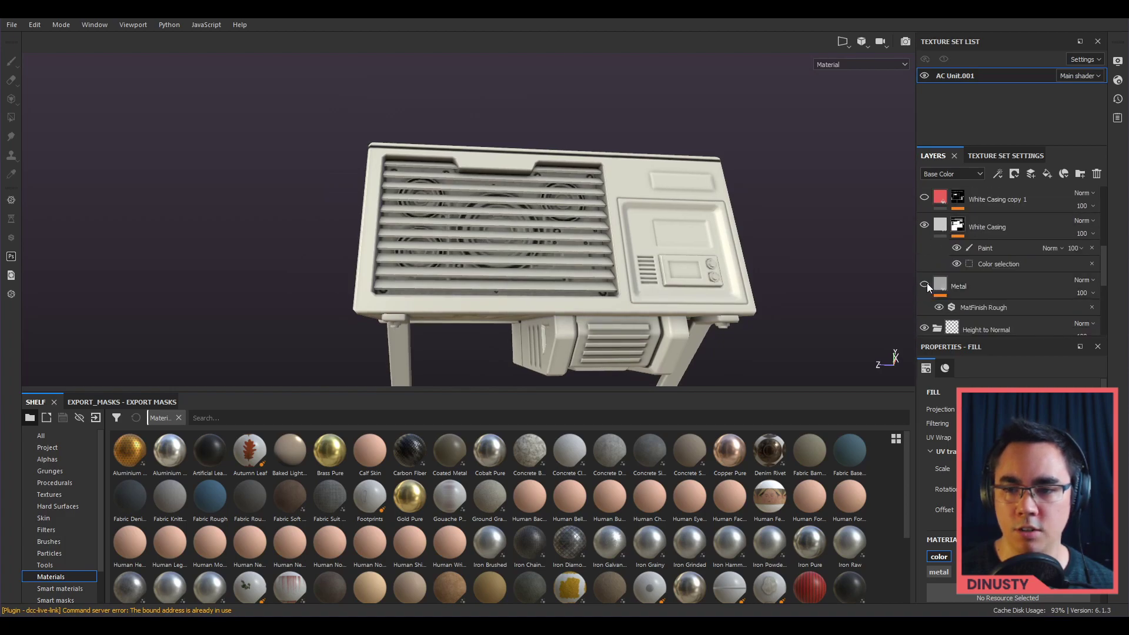
left_click(925, 198)
scroll(719, 272, "down", 3)
left_click_drag(719, 270, 689, 250, "alt")
scroll(538, 261, "up", 3)
scroll(932, 234, "up", 1)
scroll(932, 234, "up", 3)
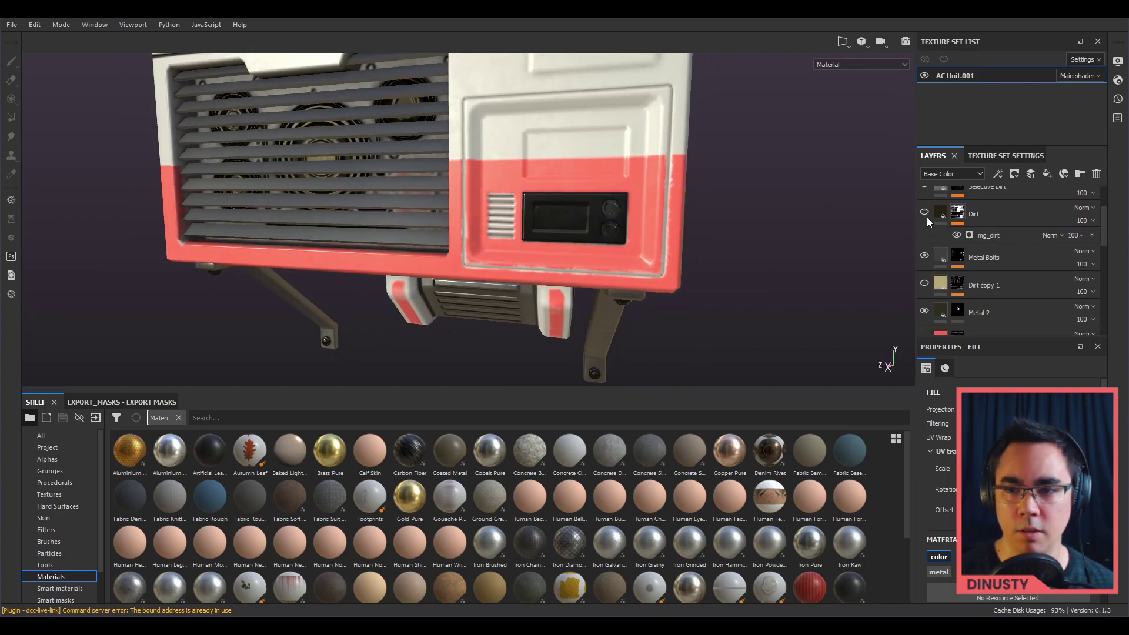
Step: Turn on the Dirt, Drip and Fill layer 2 layers and examine the weathered AC unit
scroll(923, 223, "up", 2)
left_click_drag(735, 206, 606, 221, "alt")
left_click_drag(487, 209, 676, 258, "alt")
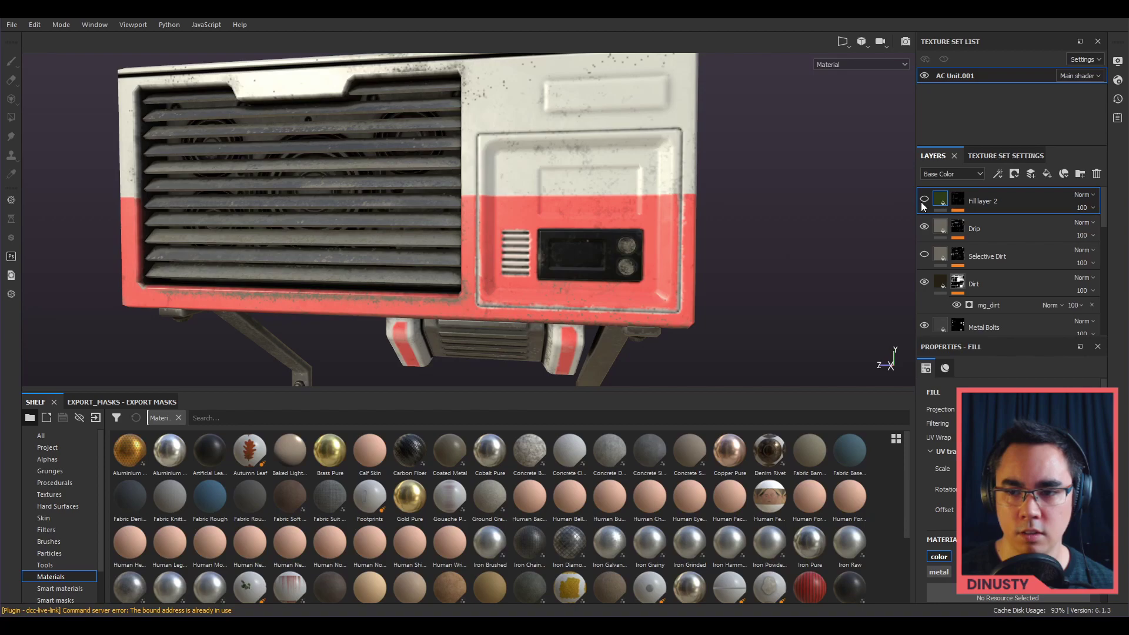
left_click_drag(814, 189, 635, 195, "alt")
left_click_drag(449, 132, 572, 193, "alt")
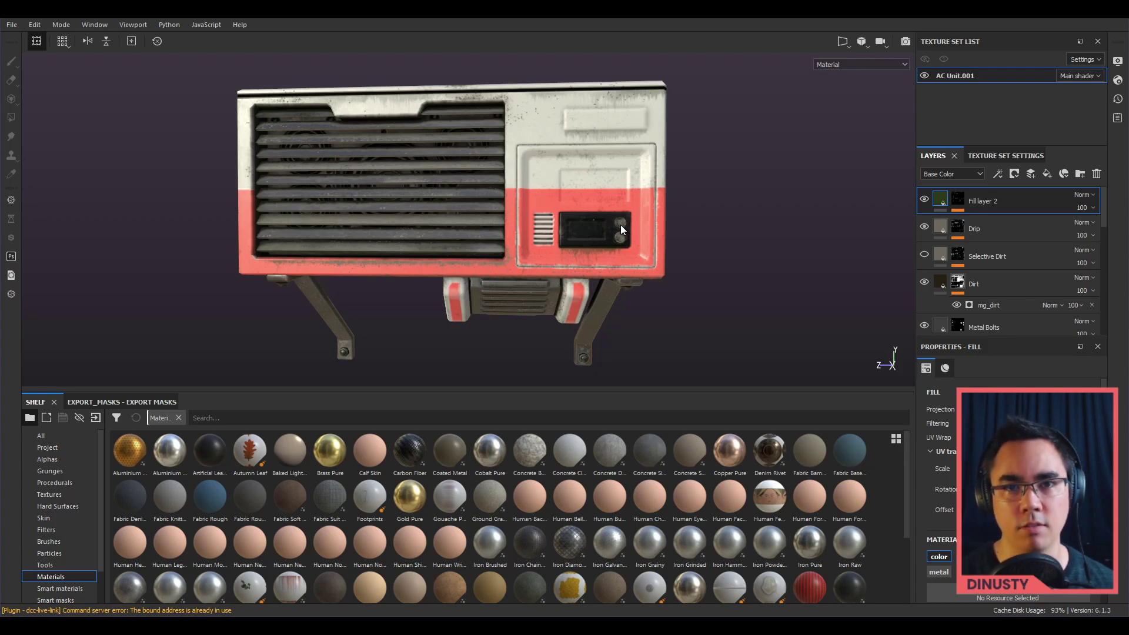
left_click_drag(605, 198, 658, 198, "alt")
left_click(658, 199)
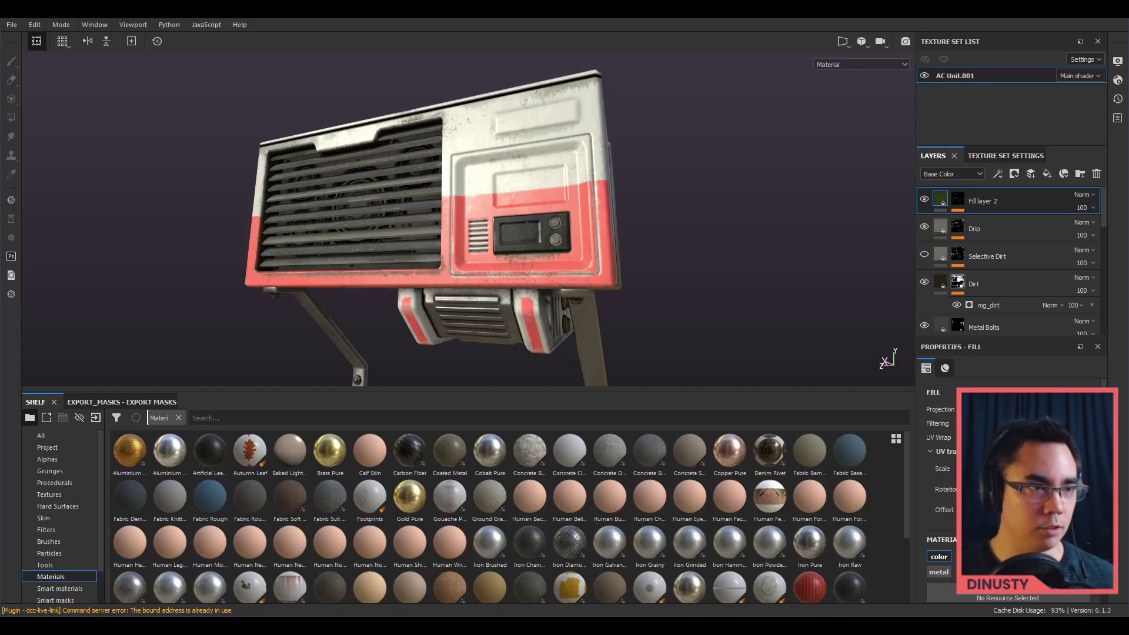
Step: Open the recent project 3mPipe.spp, discarding the changes to the AC unit project
left_click(12, 24)
mouse_move(47, 66)
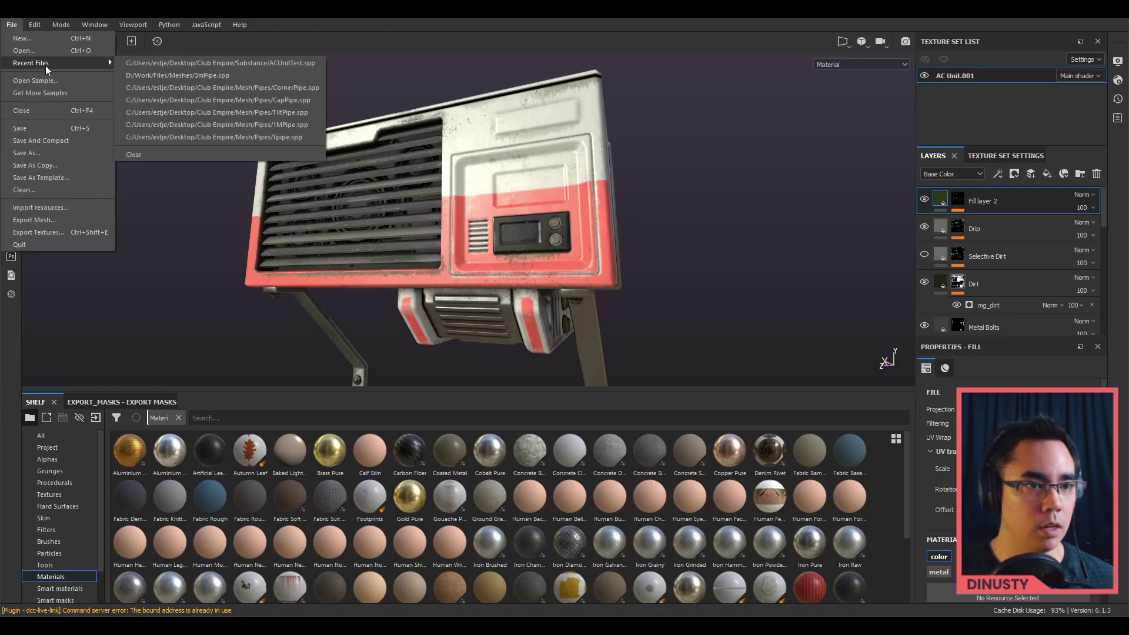
left_click(154, 76)
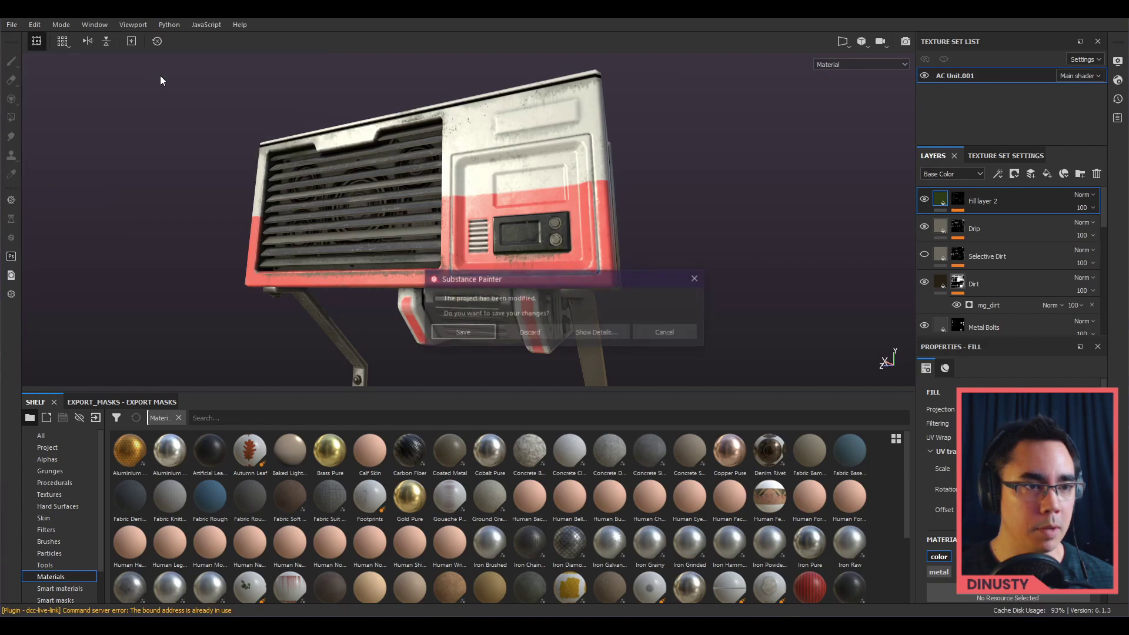
left_click(526, 333)
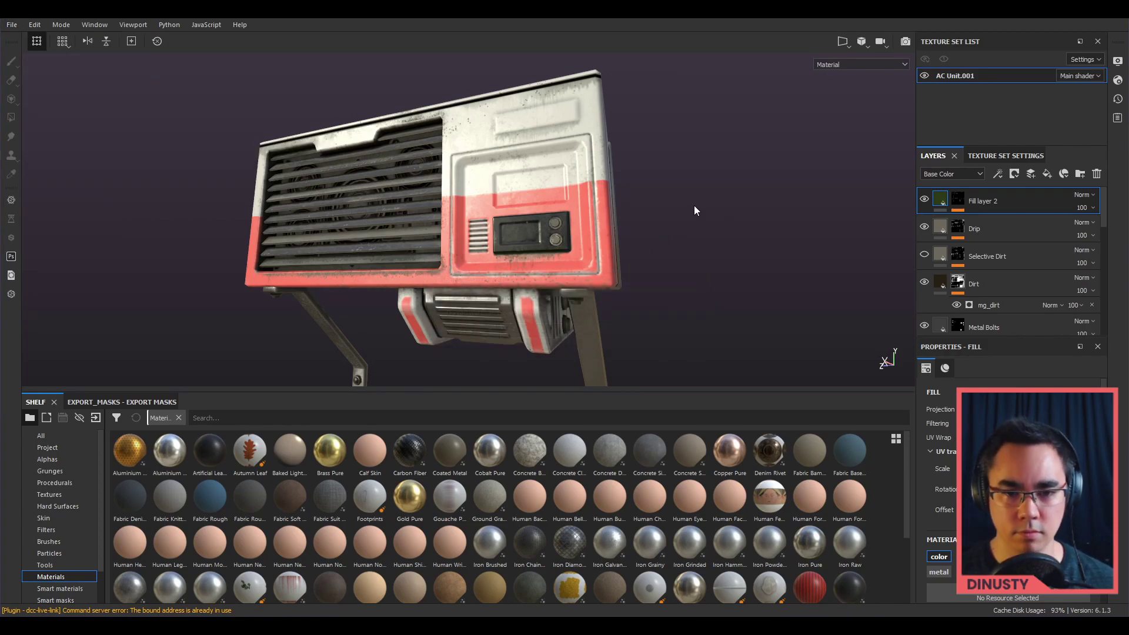
Step: Examine the pipe's metal body, rusted flanges and engraved plate from several angles
left_click_drag(694, 203, 471, 250, "alt")
right_click_drag(470, 250, 259, 238, "alt")
left_click_drag(588, 235, 550, 259, "alt")
mouse_move(550, 259)
middle_mouse_down("alt")
mouse_move(509, 249)
mouse_move(540, 265)
middle_mouse_up("alt")
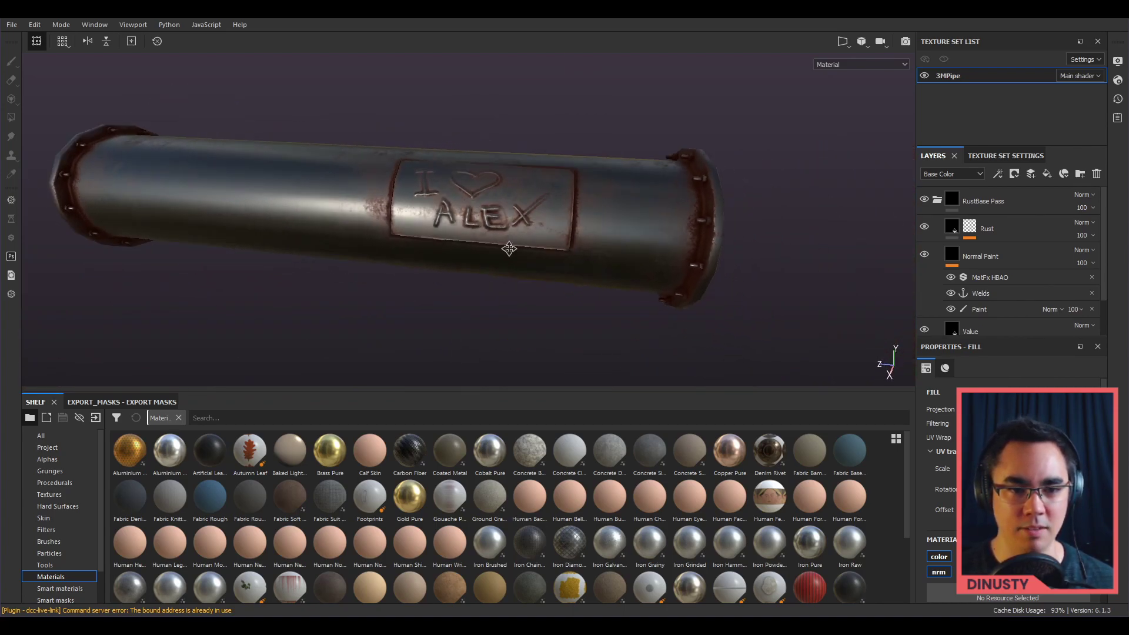
right_click_drag(540, 265, 665, 277, "alt")
left_click_drag(666, 277, 613, 260, "alt")
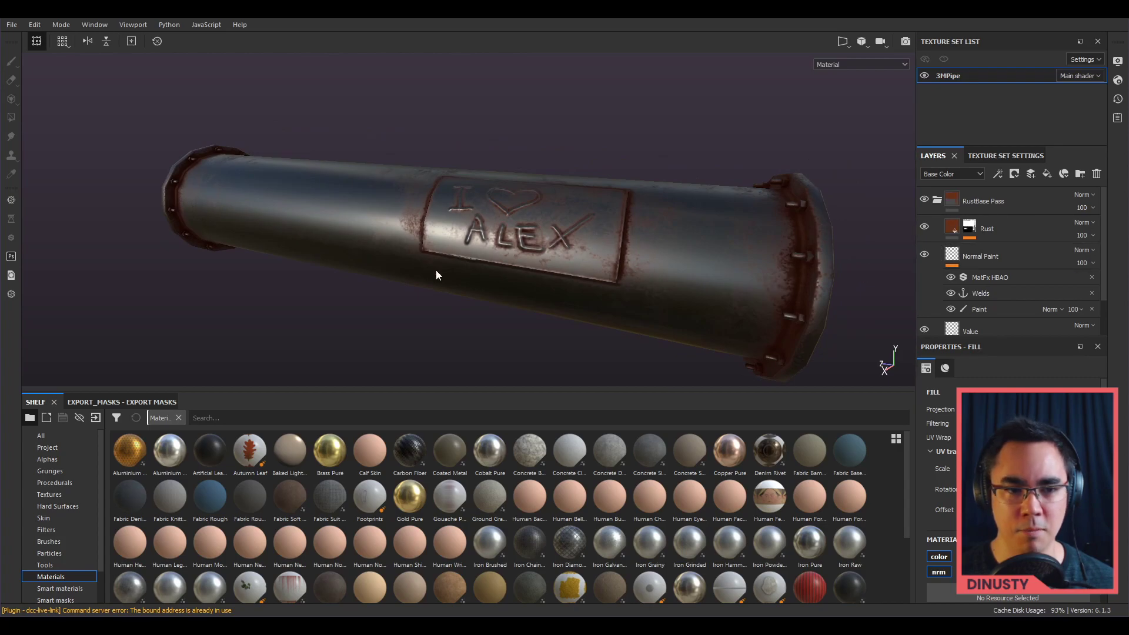
left_click_drag(435, 270, 681, 239, "alt")
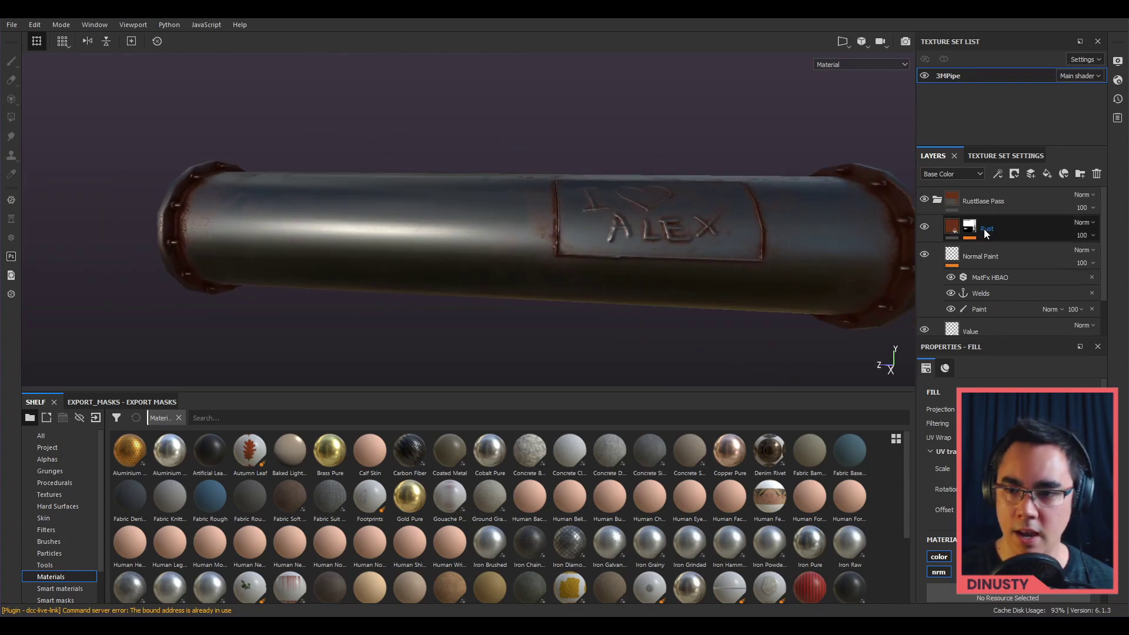
Step: Display the Rust layer's mask on its own and examine it around the pipe
left_click(971, 228, "alt")
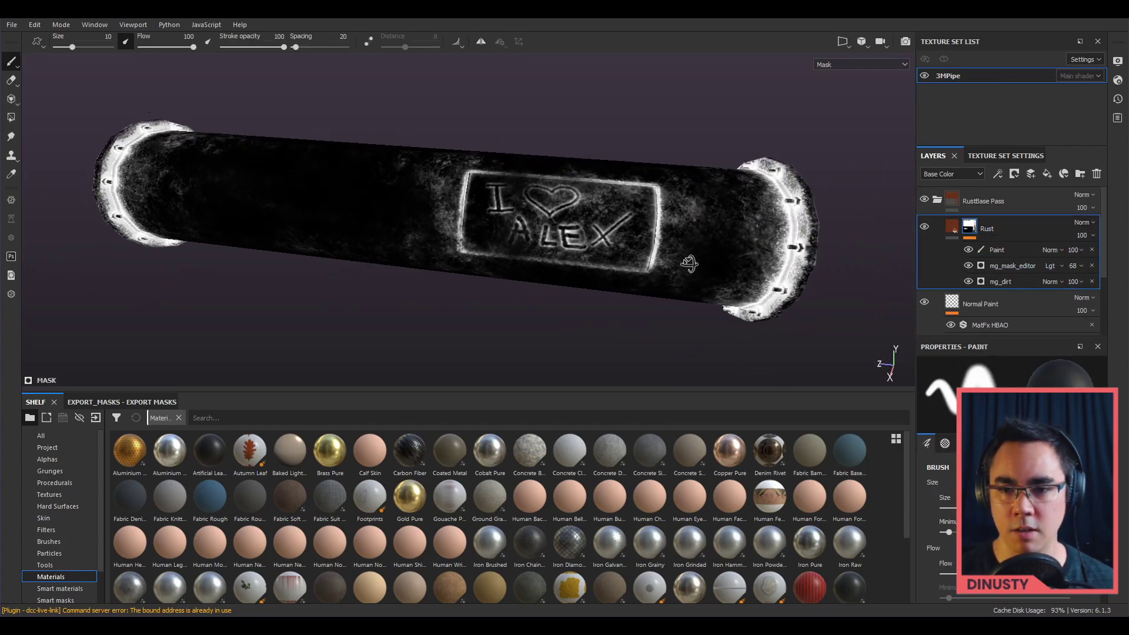
left_click_drag(829, 228, 607, 199, "alt")
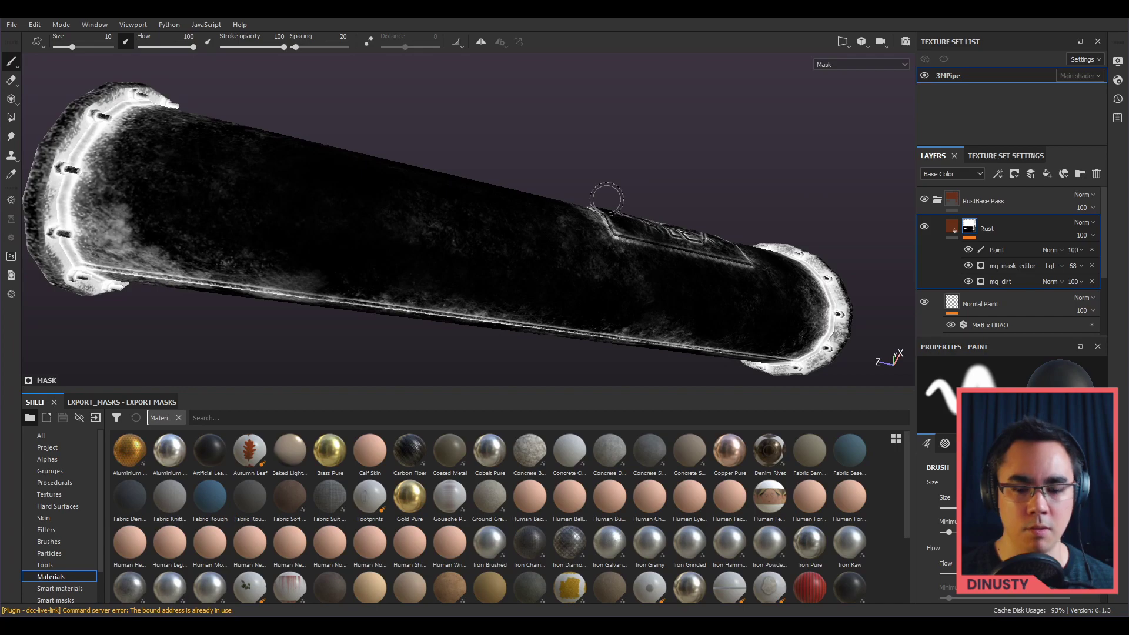
left_click_drag(607, 200, 509, 328, "alt")
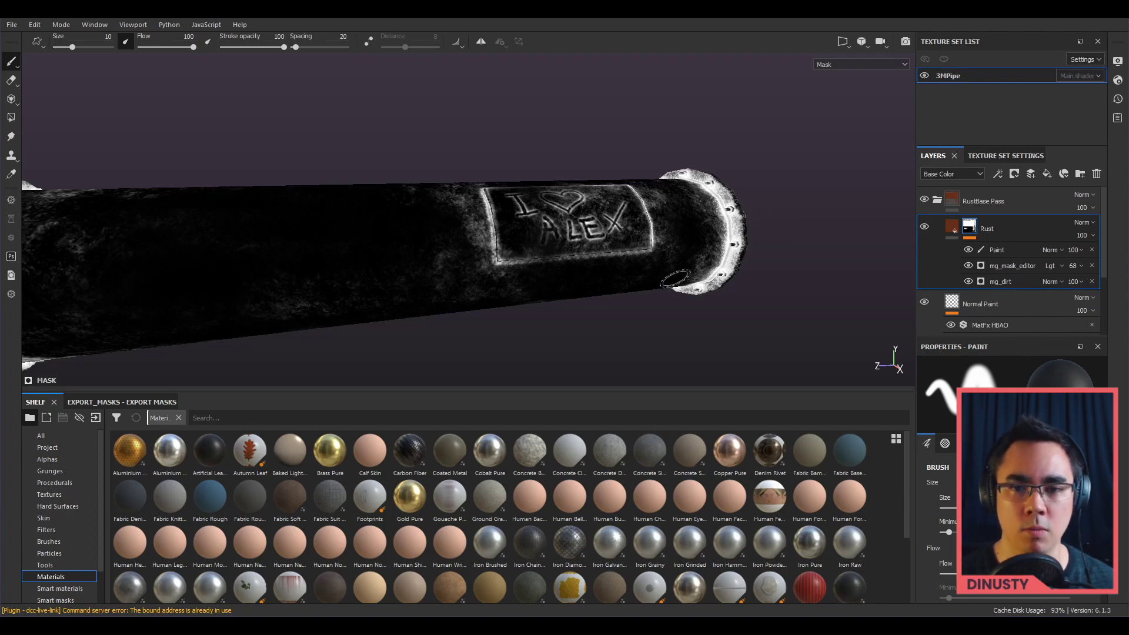
key("f")
middle_click_drag(715, 247, 637, 247, "alt")
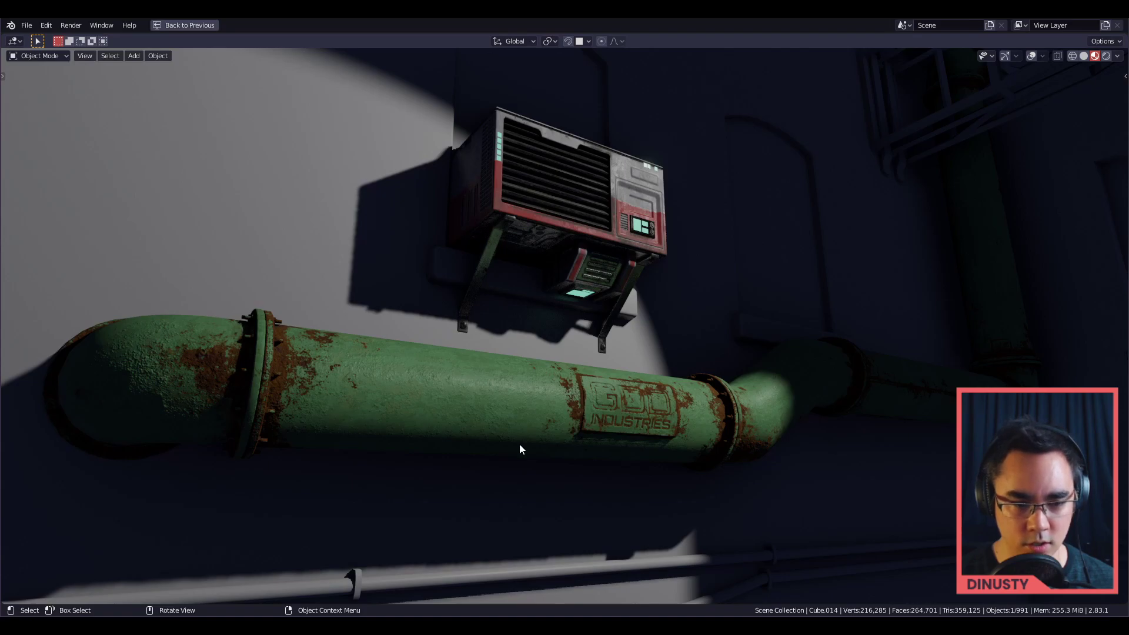
Step: Switch to Blender and open the recent file Props_Gym.blend without saving the Blockout001 scene
left_click(26, 25)
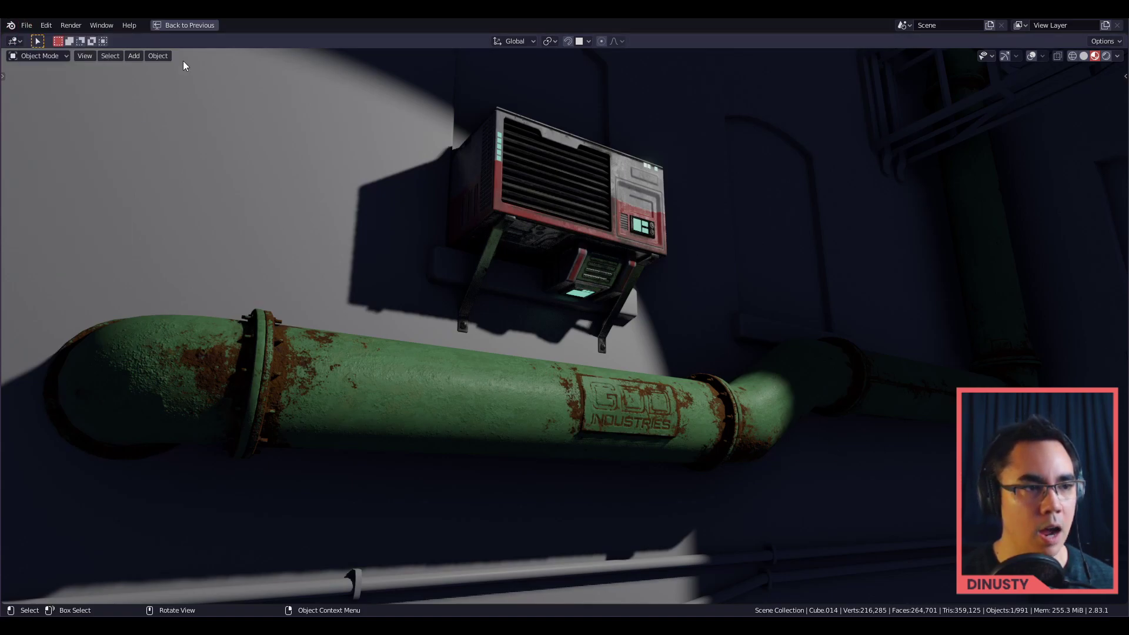
key("ctrl+s")
left_click(222, 192)
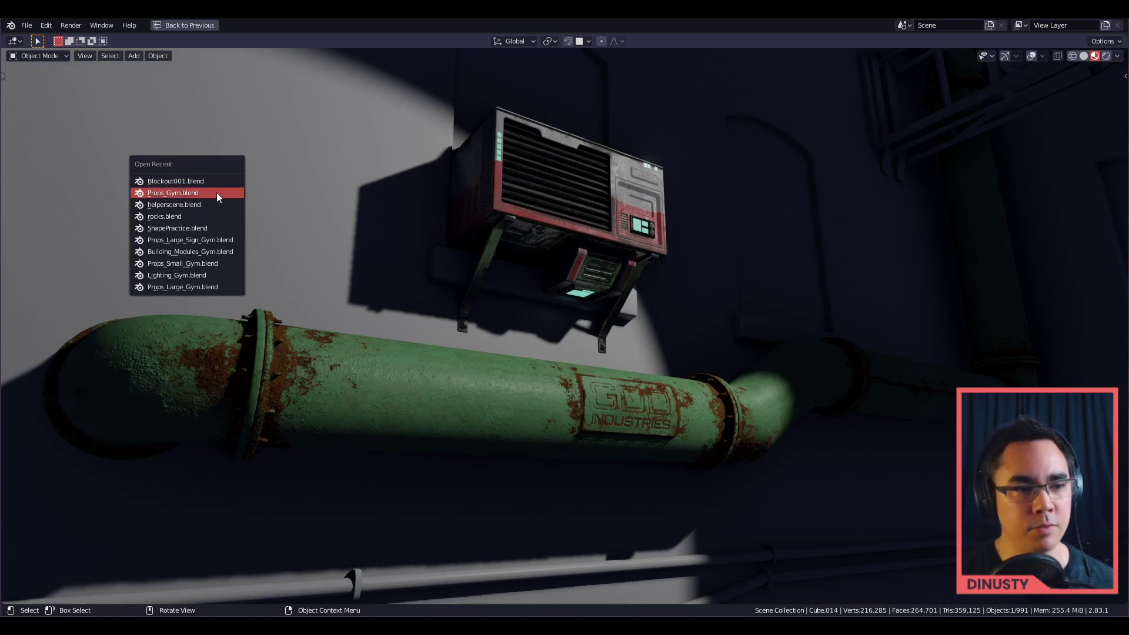
left_click(216, 193)
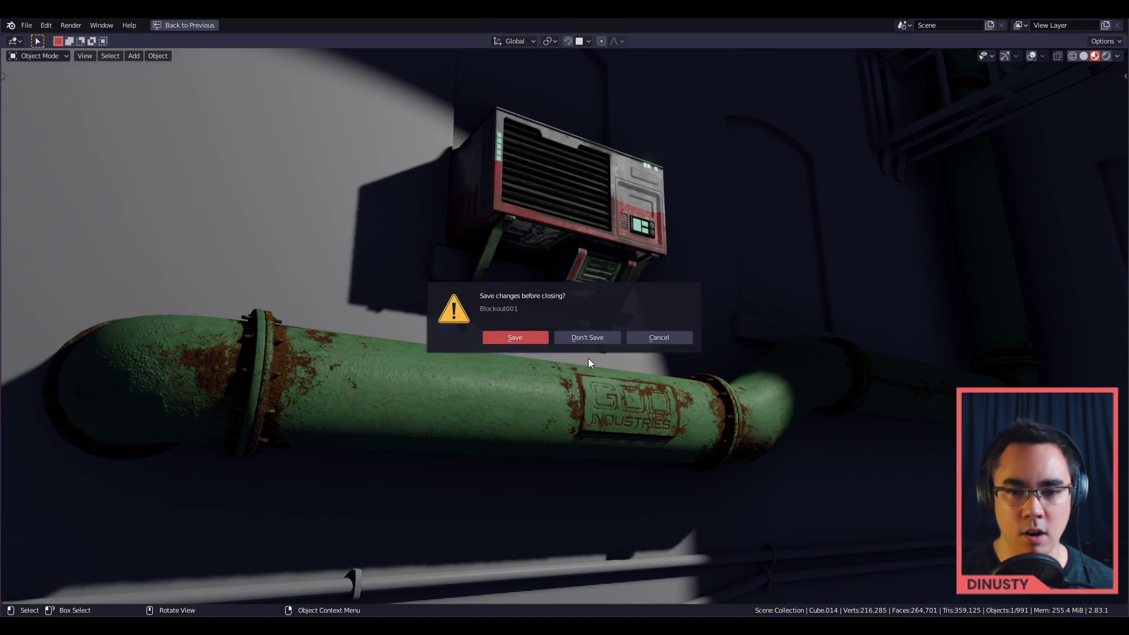
left_click(587, 338)
Step: Examine the 3MPipe material's rust mask and Unique Normal texture nodes and the painted pipe surface
middle_click_drag(383, 271, 303, 275)
middle_click_drag(415, 506, 356, 453)
scroll(357, 483, "down", 1)
scroll(336, 487, "up", 3)
scroll(235, 462, "left", 2)
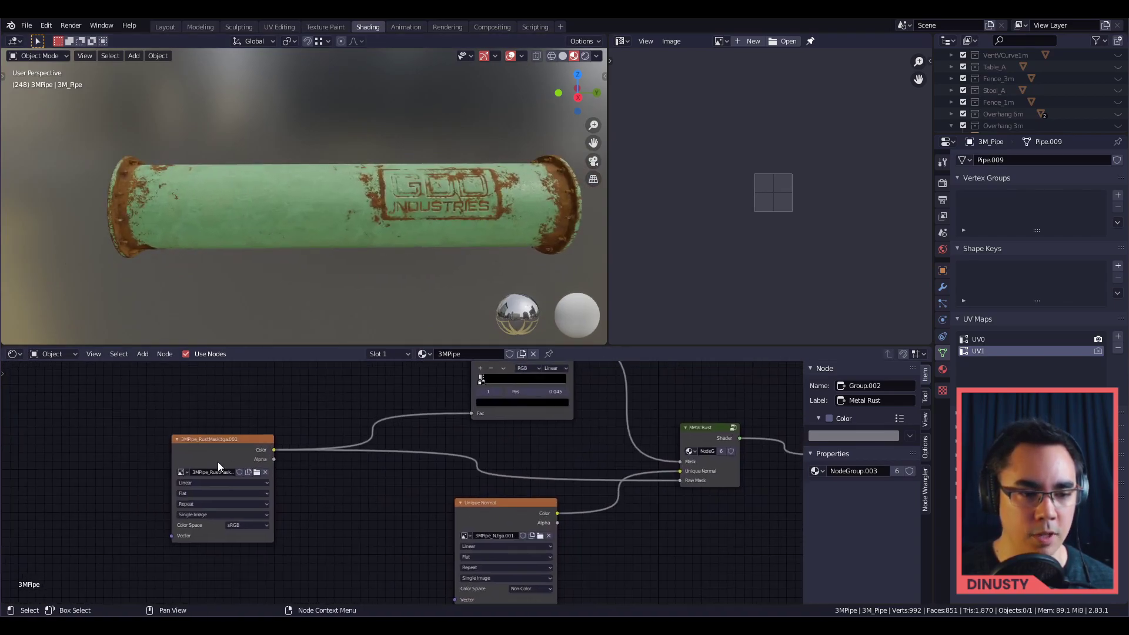
left_click(209, 456)
middle_click_drag(236, 454, 289, 457)
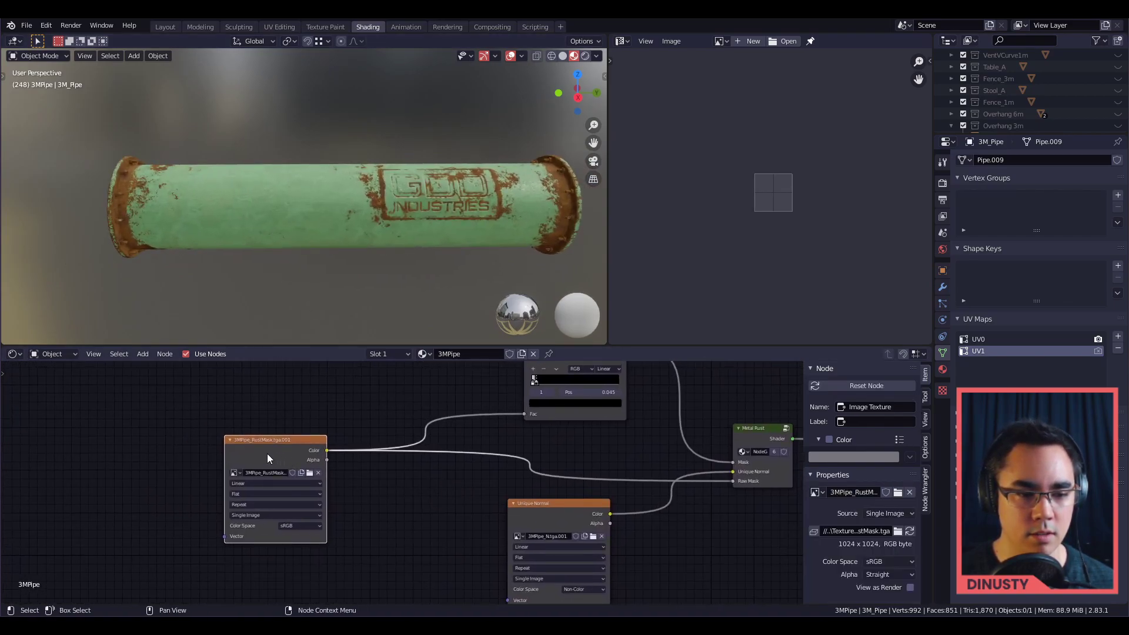
middle_click_drag(470, 477, 357, 459)
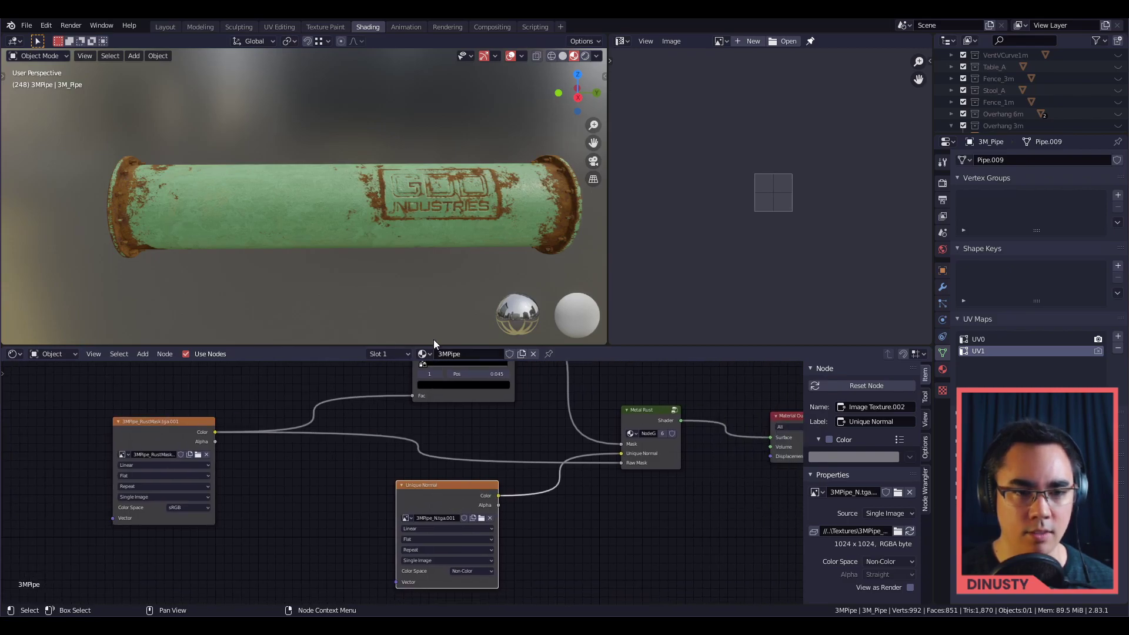
middle_click_drag(478, 217, 447, 282)
Step: Enter the Metal Rust node group of the 3MPipe material
middle_click_drag(569, 417, 421, 471)
scroll(421, 471, "up", 1)
left_click(429, 446)
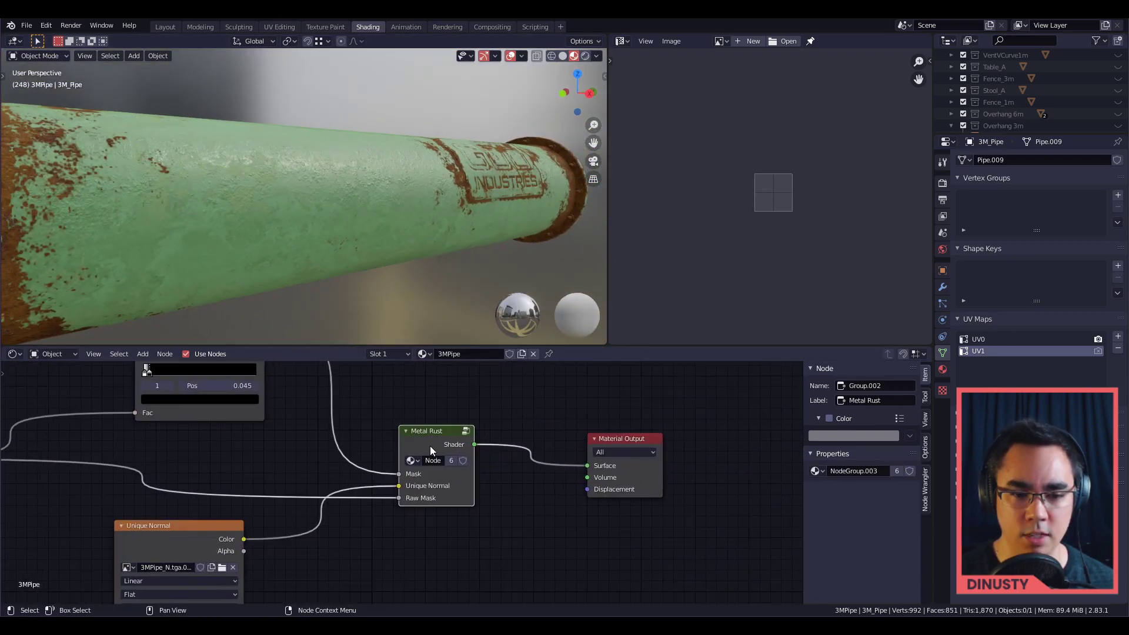
scroll(429, 445, "up", 1)
key("Tab")
Step: Inspect the nodes inside the nested rust group, and return to the Metal Rust group
middle_click_drag(557, 434, 354, 415)
scroll(424, 450, "up", 1)
left_click(443, 463)
key("Tab")
scroll(534, 514, "down", 4)
middle_click_drag(404, 489, 386, 506)
scroll(467, 446, "down", 1)
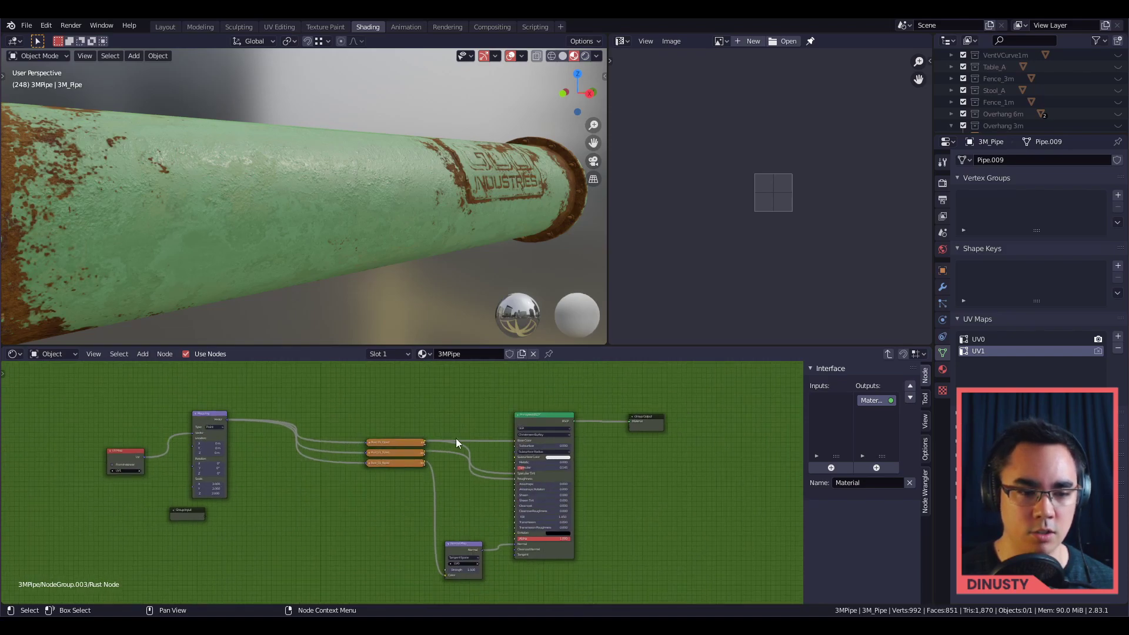
key("Tab")
Step: Inspect the nodes inside the nested metal group, and exit back to the Metal Rust group
left_click(415, 485)
key("Tab")
mouse_move(512, 514)
middle_mouse_down()
mouse_move(481, 563)
mouse_move(483, 476)
mouse_move(513, 505)
middle_mouse_up()
scroll(514, 454, "up", 2)
middle_click_drag(514, 453, 592, 435)
scroll(478, 468, "up", 3)
scroll(477, 468, "up", 1)
key("Tab")
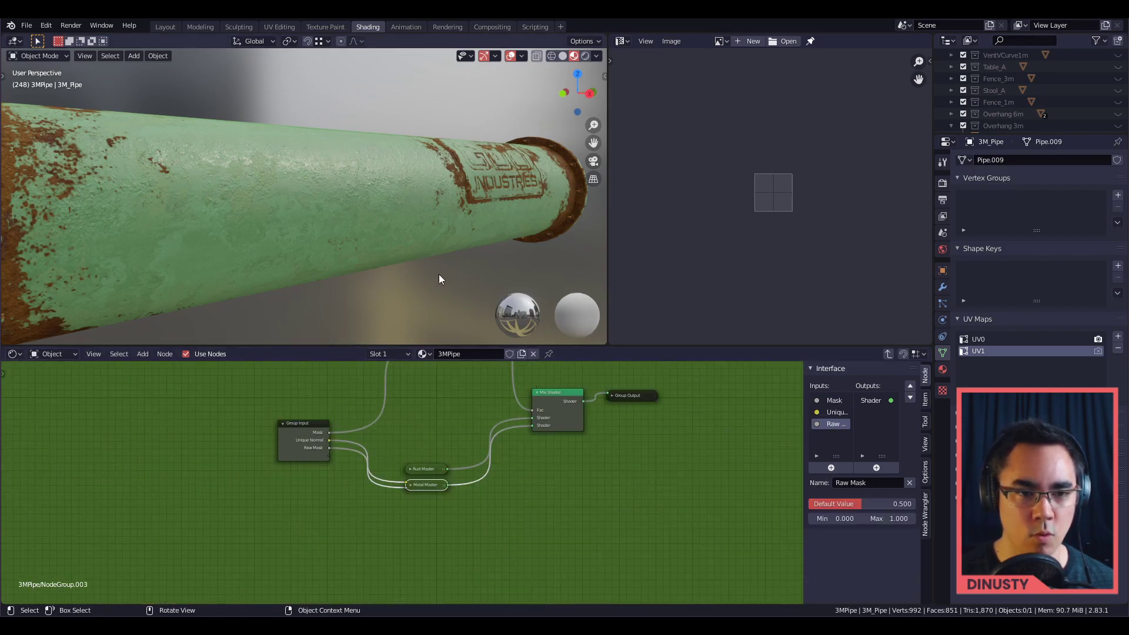
Step: Examine the 3 m pipe's painted metal surface beside the INDUSTRIES logo up close
middle_click_drag(401, 292, 312, 251)
scroll(422, 266, "up", 2)
scroll(414, 221, "up", 1)
middle_click_drag(415, 221, 248, 153, "shift")
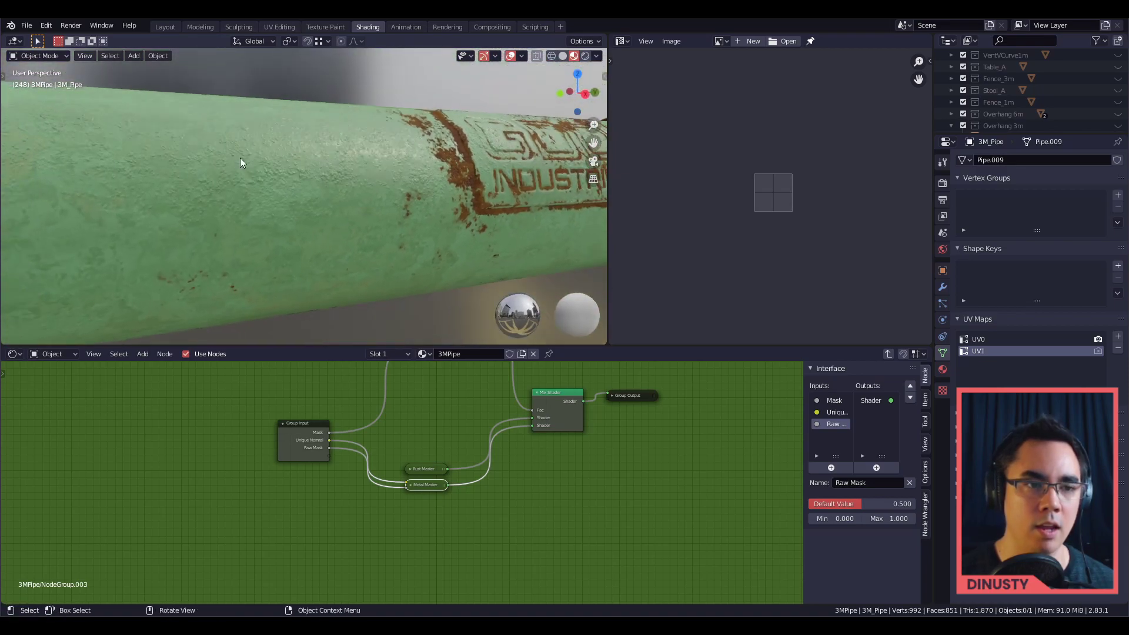
middle_click_drag(300, 202, 403, 379)
Step: Inspect the nodes inside the metal group once more, and exit to the top level of the 3MPipe material
key("Tab")
scroll(453, 493, "down", 2)
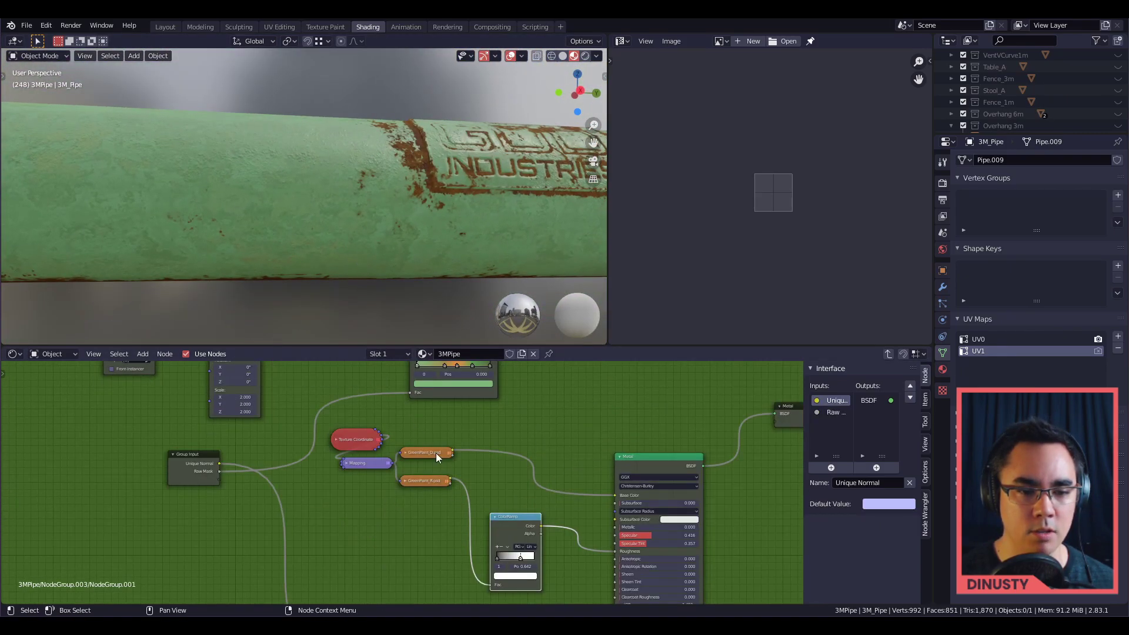
key("Tab")
scroll(396, 468, "up", 3)
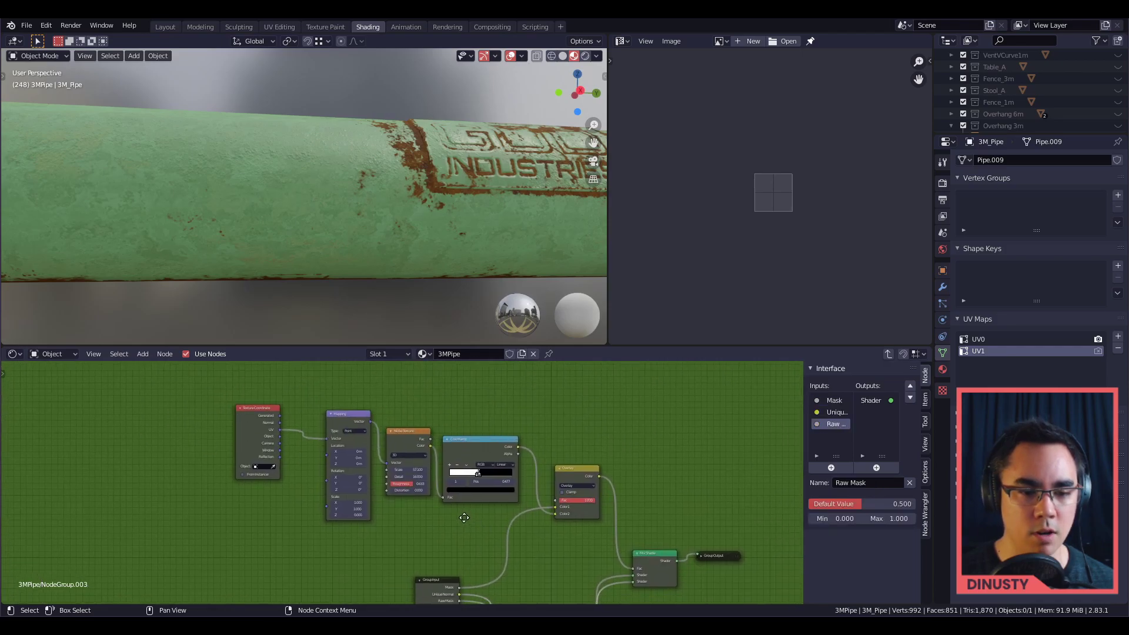
key("Tab")
scroll(426, 425, "up", 4)
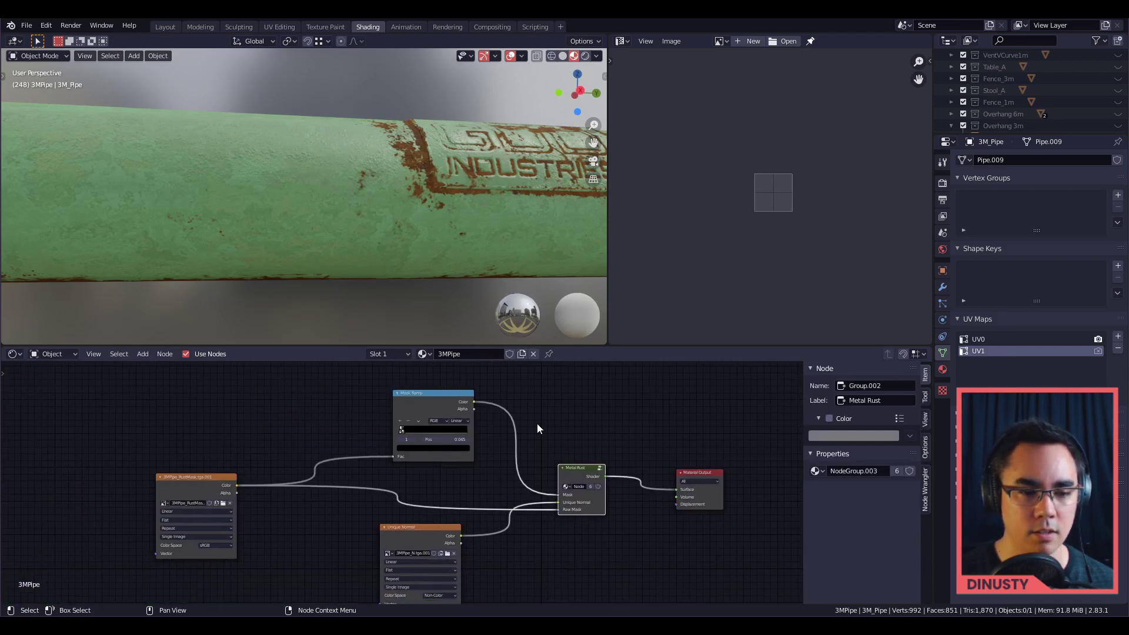
Step: Set the black stop of the 3MPipe material's Mask Ramp to position 0.005 to spread heavy rust over the pipe
middle_click_drag(401, 253, 339, 287)
mouse_move(401, 379)
left_mouse_down()
mouse_move(405, 390)
mouse_move(438, 387)
left_mouse_up()
left_click_drag(513, 401, 468, 400)
mouse_move(397, 393)
left_mouse_down()
mouse_move(412, 393)
mouse_move(380, 399)
mouse_move(400, 392)
mouse_move(391, 393)
left_mouse_up()
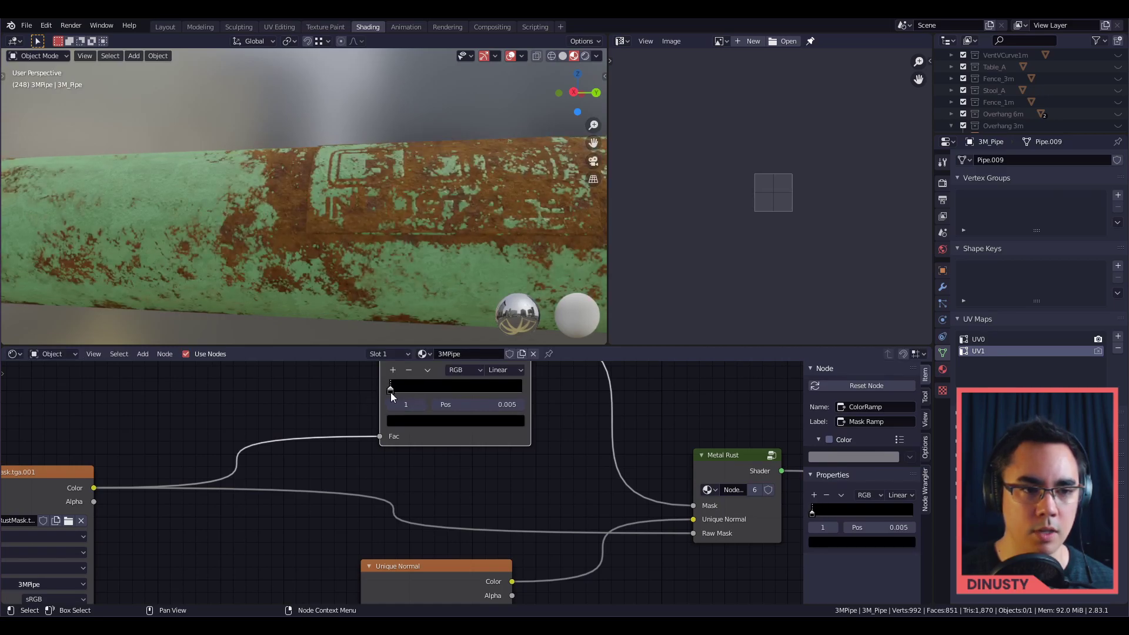
Step: Move the Mask Ramp's black stop to position 0.786 to reduce the rust, with the whole pipe in view
left_click_drag(324, 310, 265, 294, "ctrl+alt")
left_click_drag(265, 293, 242, 297, "alt")
left_click_drag(391, 393, 517, 405)
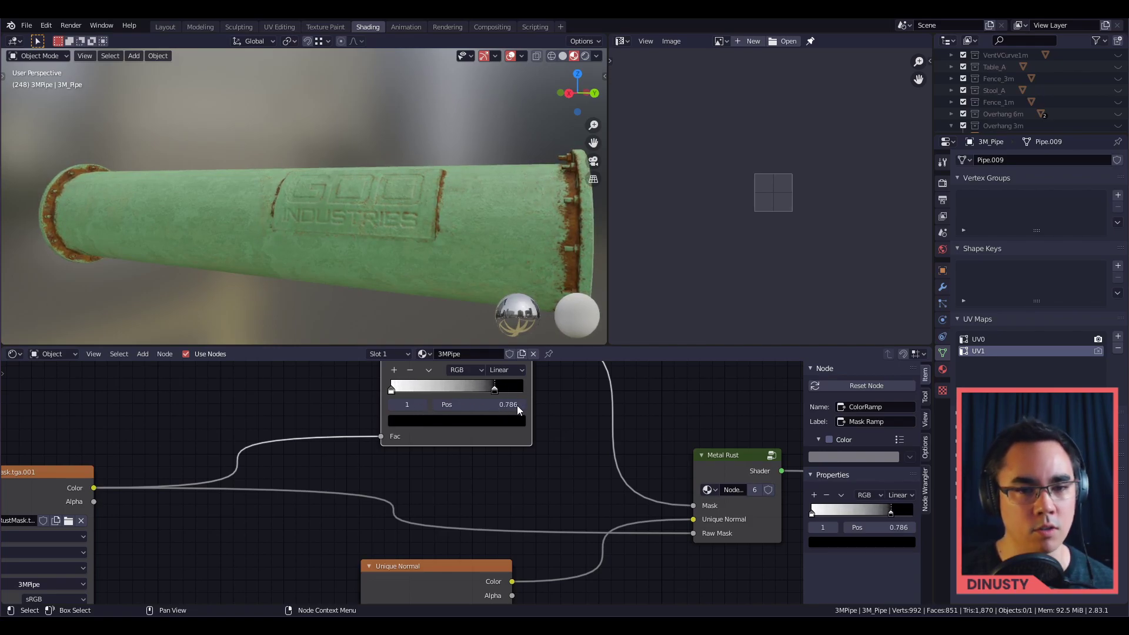
Step: Move the Mask Ramp's black stop back to 0.005 for heavy rust, and settle it at position 0.164
left_click(398, 392)
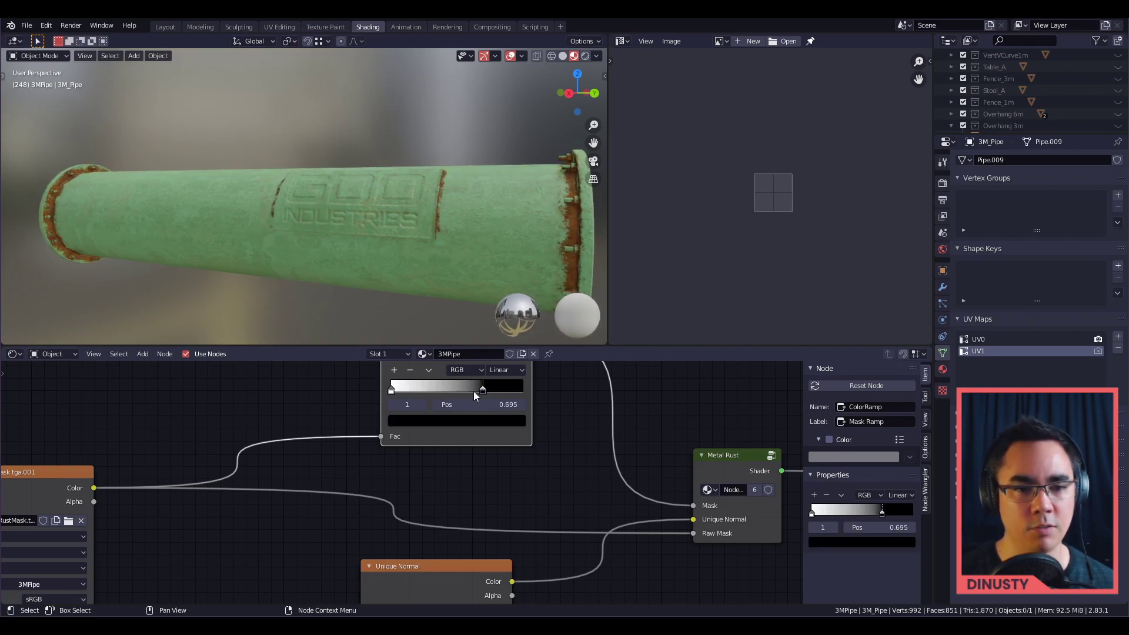
left_click_drag(408, 400, 388, 402)
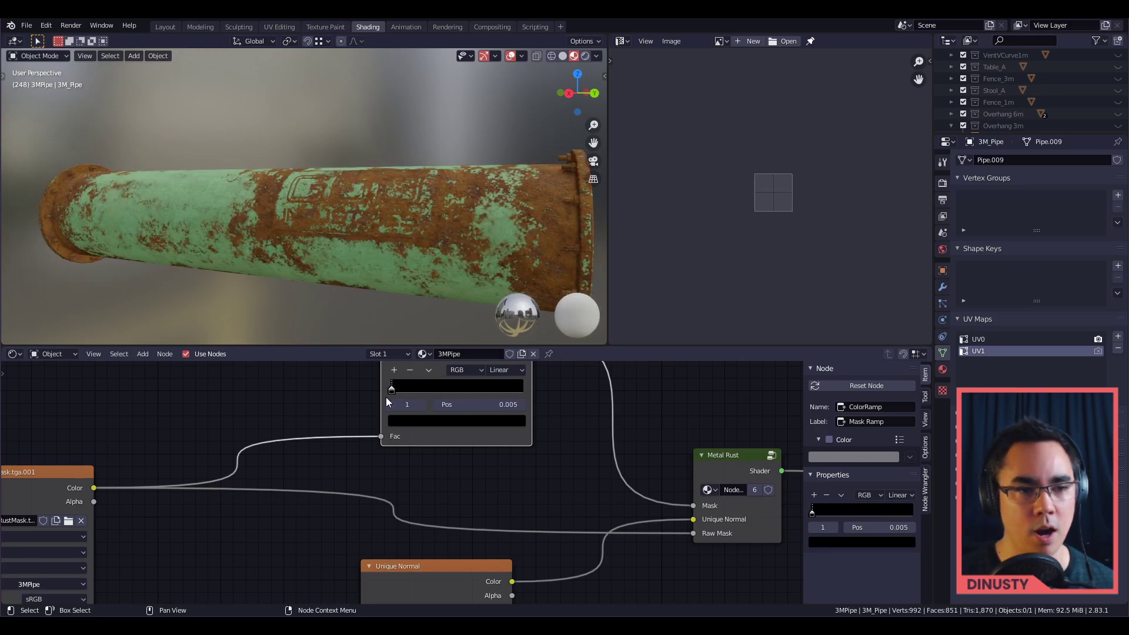
middle_click_drag(301, 242, 322, 258)
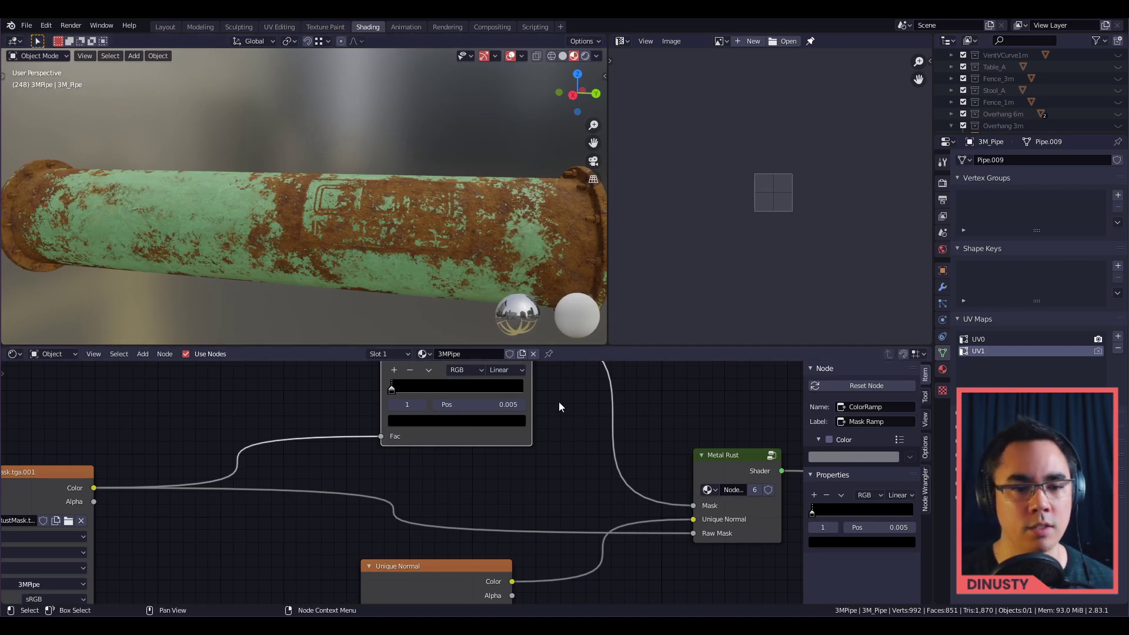
left_click_drag(392, 388, 413, 389)
left_click_drag(649, 469, 353, 419, "ctrl+alt")
Step: Isolate the other pipe collections one after another, including the T pipe and tilted pipe, to compare their rust
key("2")
middle_click_drag(331, 210, 380, 180)
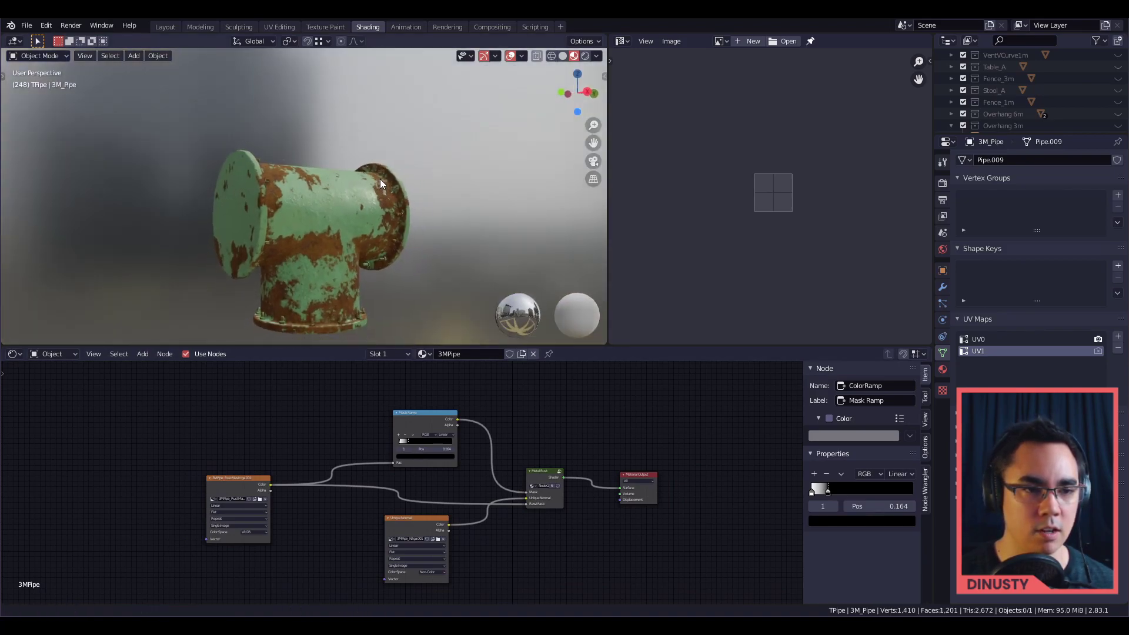
key("1")
key("4")
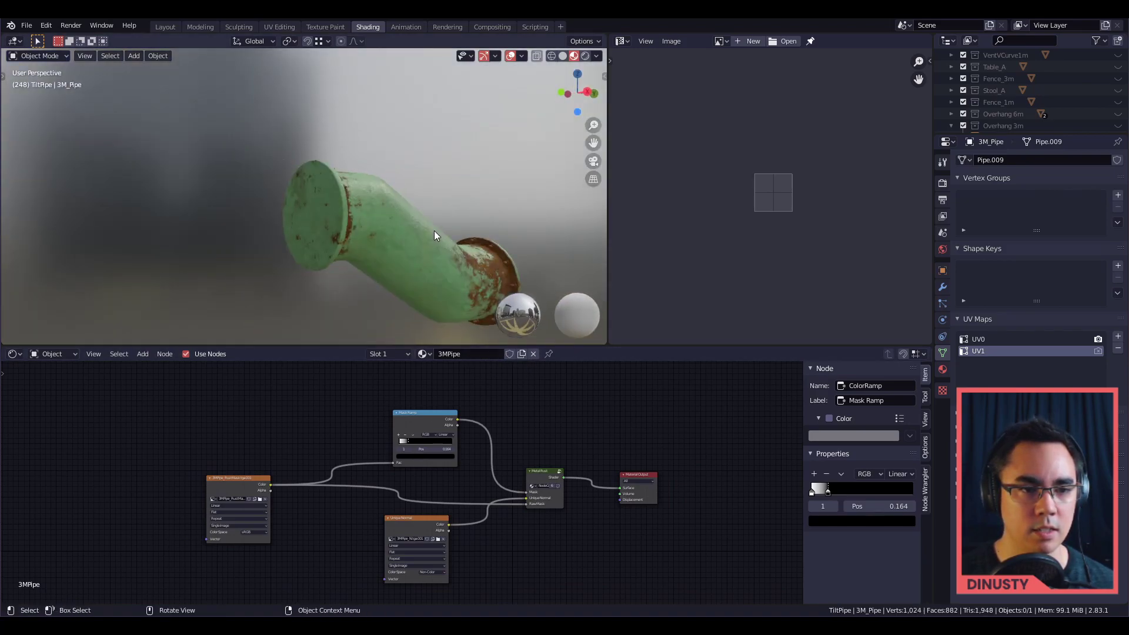
key("5")
key("6")
key("5")
key("7")
key("5")
key("7")
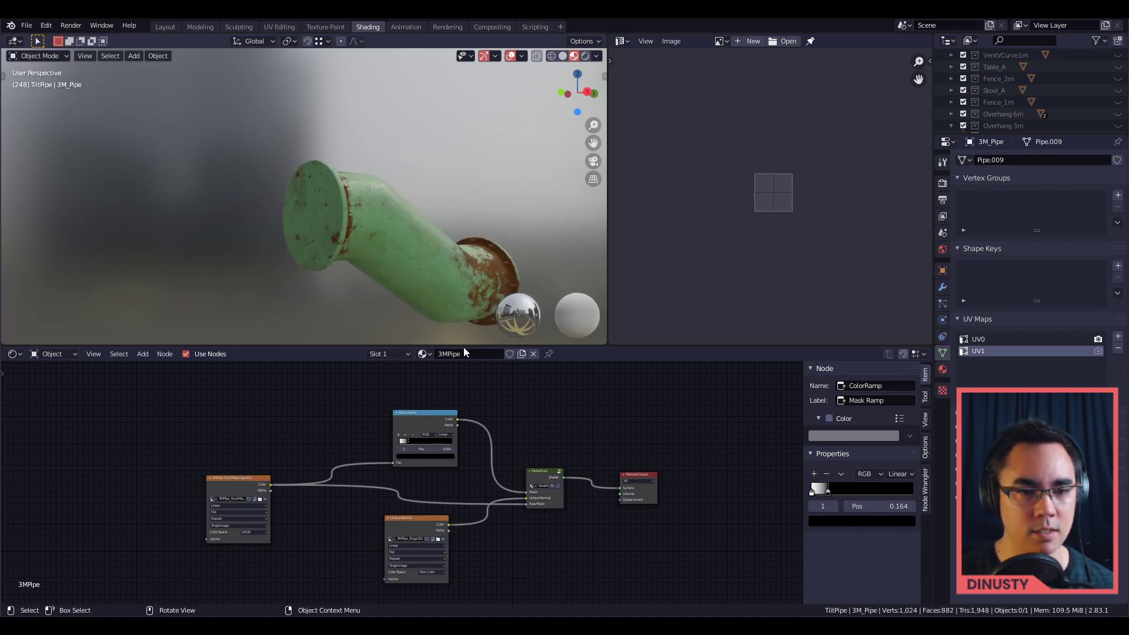
Step: Set the black stop of the 3MPipe material's Mask Ramp to position 0.095
scroll(418, 412, "up", 4)
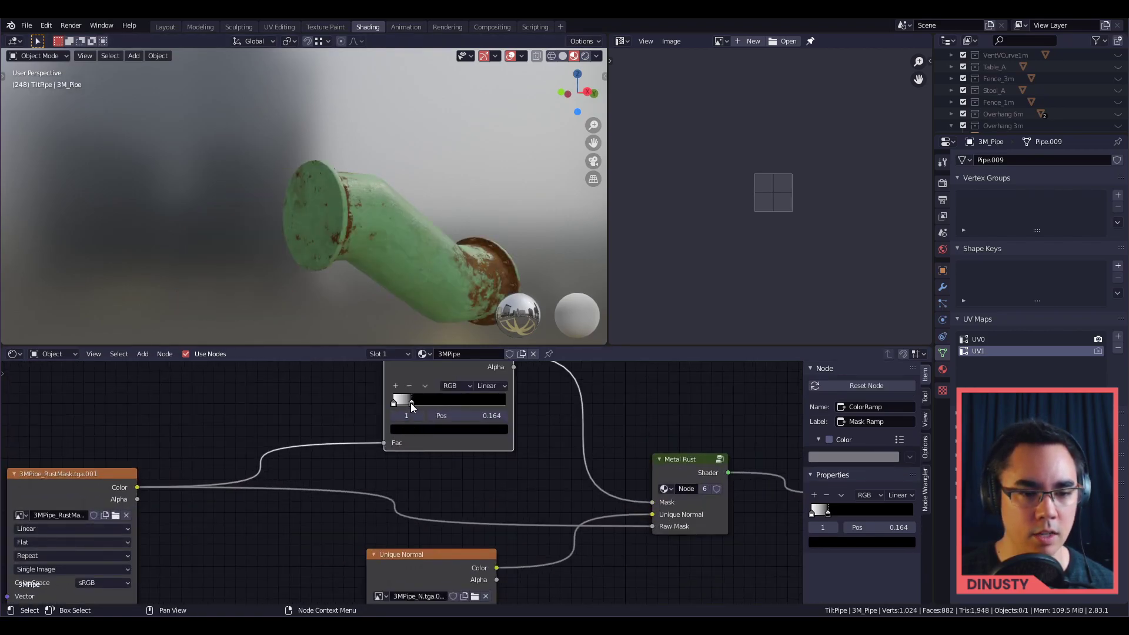
left_click(442, 268)
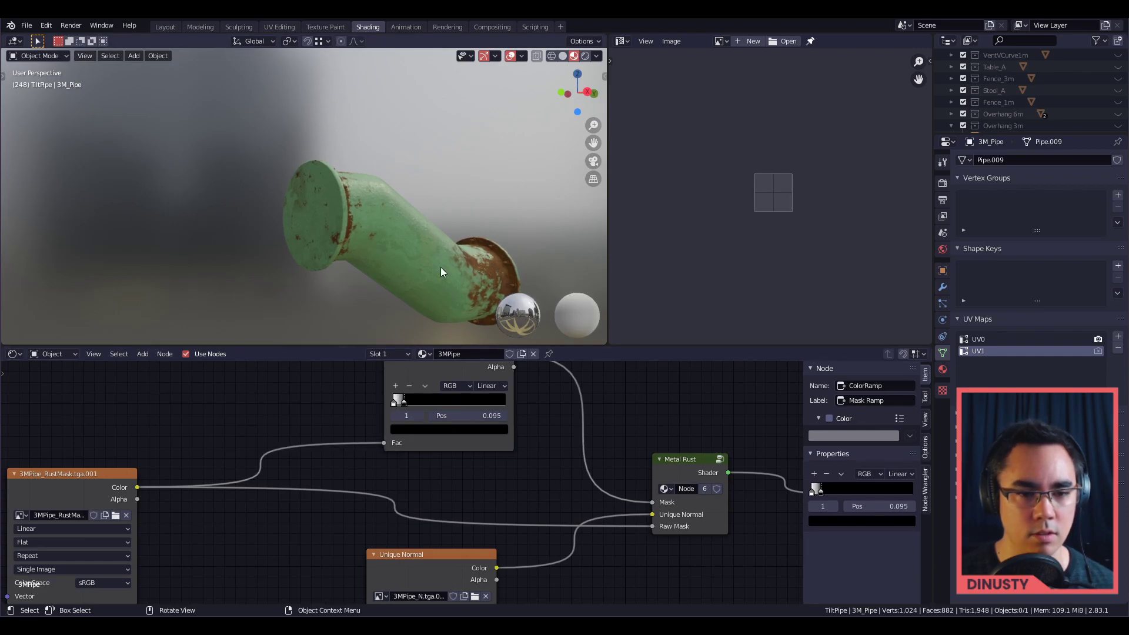
left_click_drag(199, 540, 197, 540)
Step: Show only the 1MPipe collection and select its short pipe to bring up its material nodes
middle_click_drag(406, 495, 470, 406)
scroll(489, 482, "down", 11)
middle_click_drag(509, 500, 538, 510)
key("1")
left_click(393, 224)
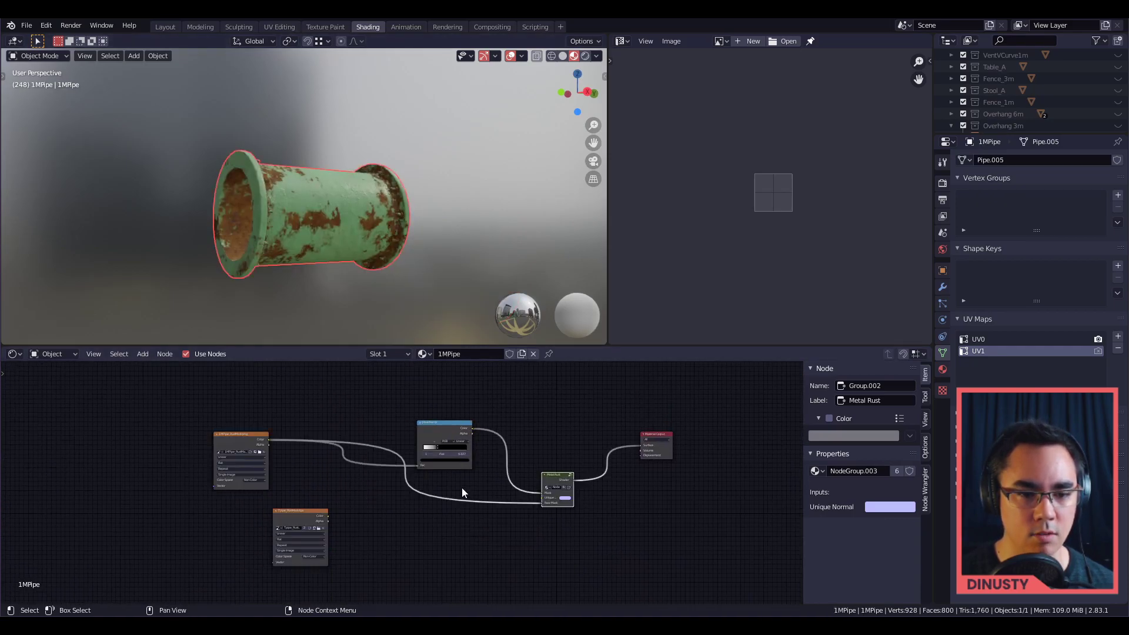
Step: Shift the black stop of the 1MPipe material's color ramp closer to the white stop to increase the rust
scroll(462, 450, "up", 3)
left_click_drag(471, 413, 452, 421)
middle_click_drag(707, 466, 480, 473)
Step: Enter the 1MPipe material's Metal Rust group and examine how its inputs, overlay mask and master shaders are mixed
key("Tab")
scroll(512, 493, "down", 3)
middle_click_drag(560, 515, 354, 434)
middle_click_drag(513, 475, 598, 424)
scroll(600, 428, "down", 2)
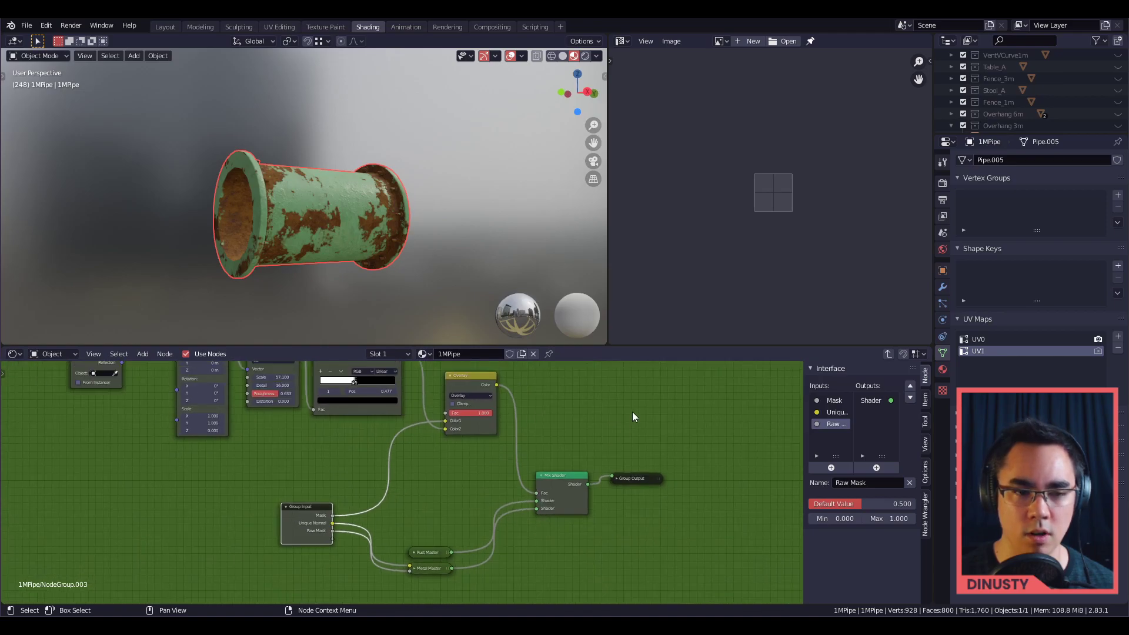
middle_click_drag(566, 458, 627, 443)
scroll(507, 497, "up", 3)
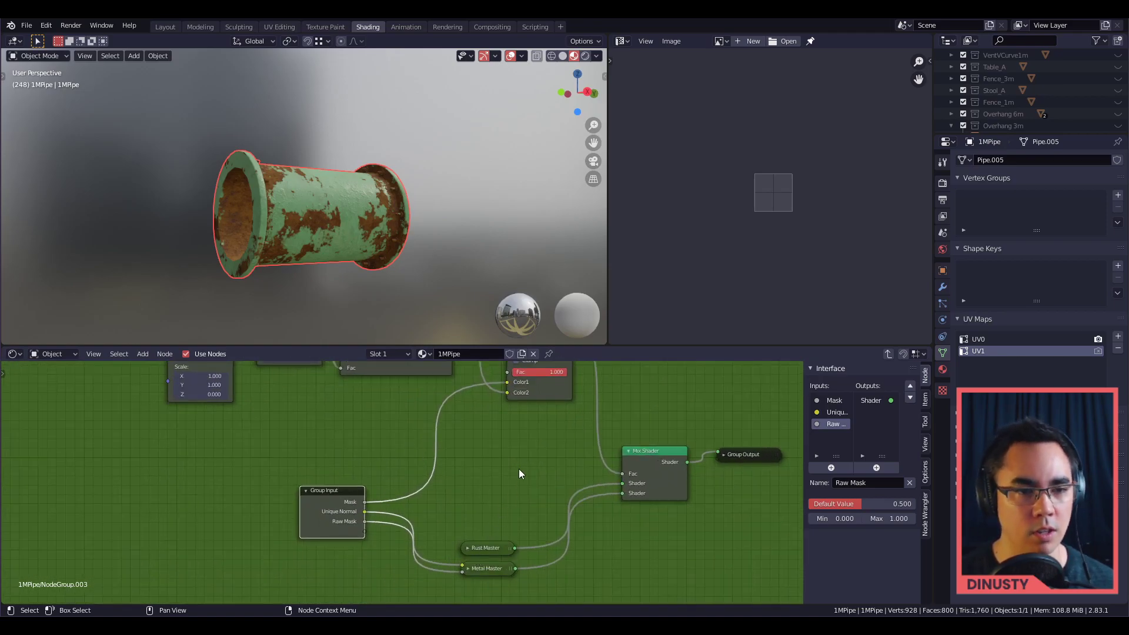
key("Tab")
key("Escape")
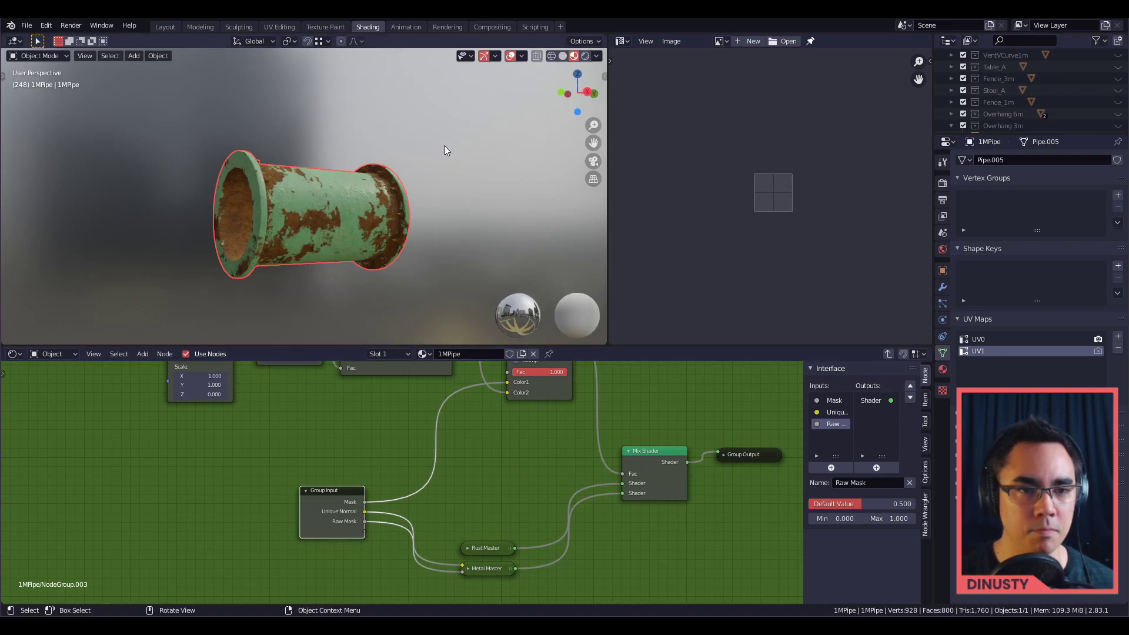
Step: Cycle through the pipe collections, isolate the T pipe and select it
key("2")
key("1")
key("2")
key("3")
key("4")
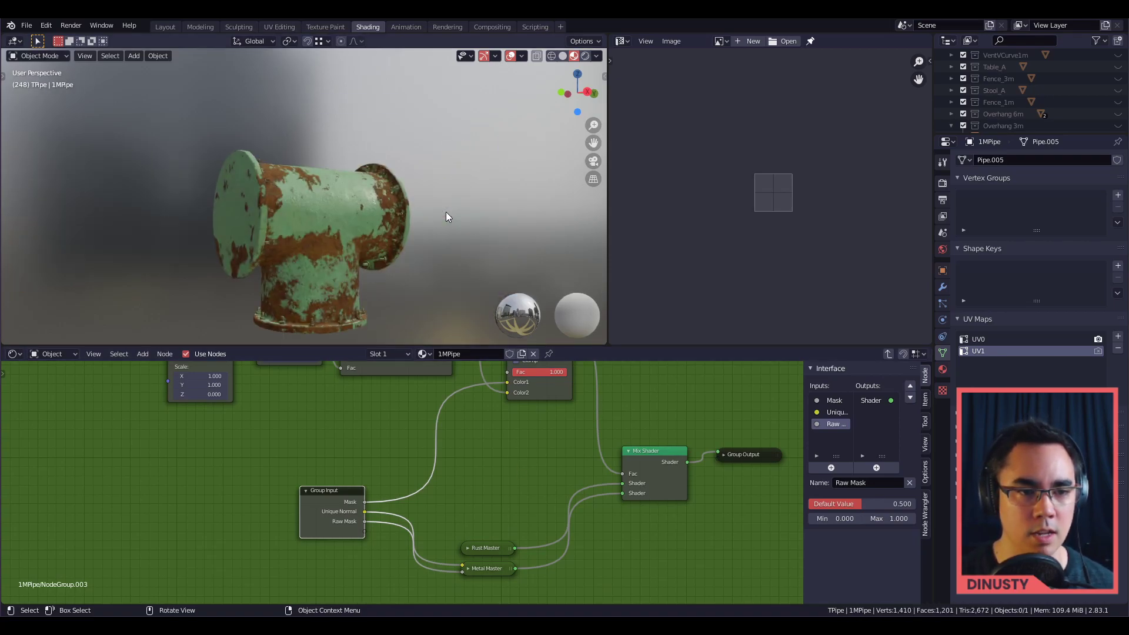
scroll(385, 235, "up", 1)
left_click(378, 222)
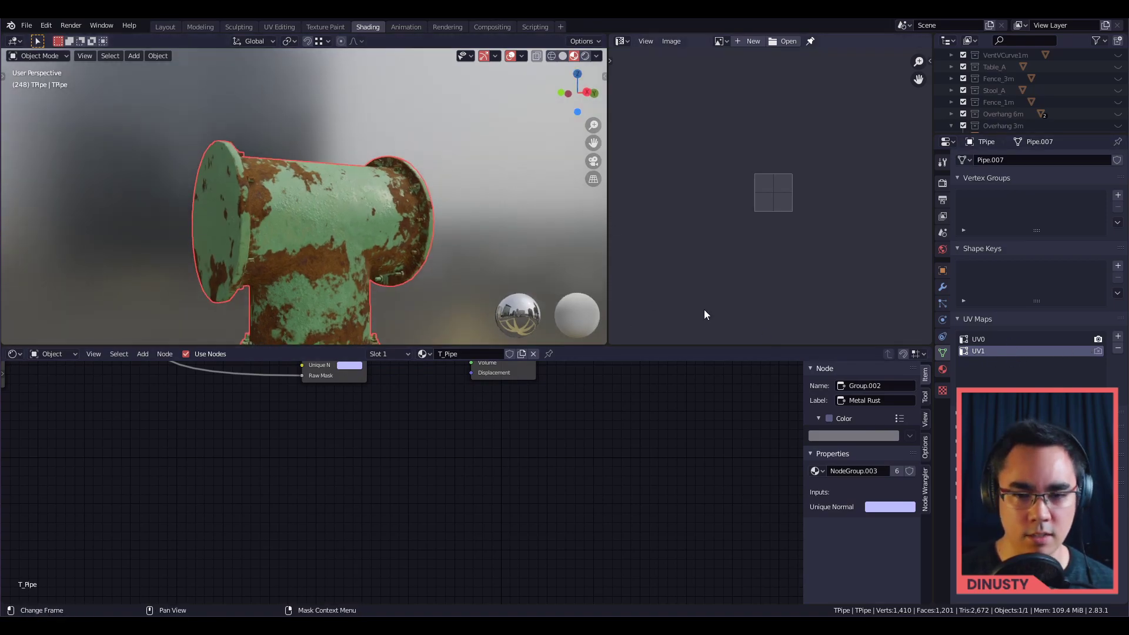
Step: Make UV0 the active UV map, enter Edit Mode on the T pipe, deselect everything and examine the UV layout
left_click(1021, 340)
key("Tab")
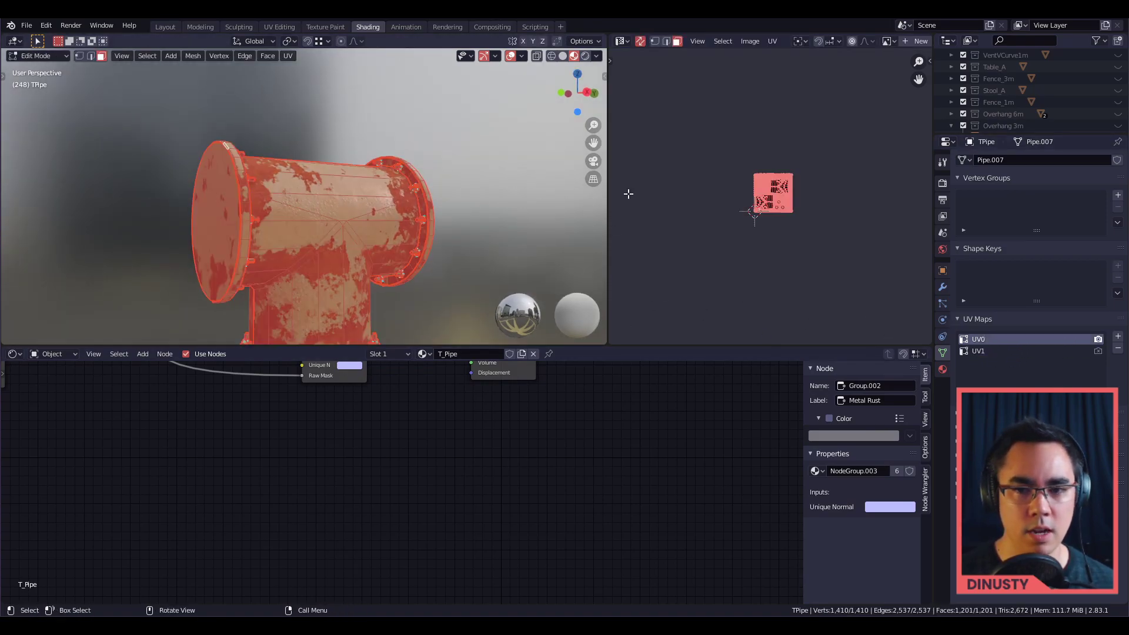
scroll(817, 197, "up", 7)
key("alt+a")
scroll(899, 203, "down", 1)
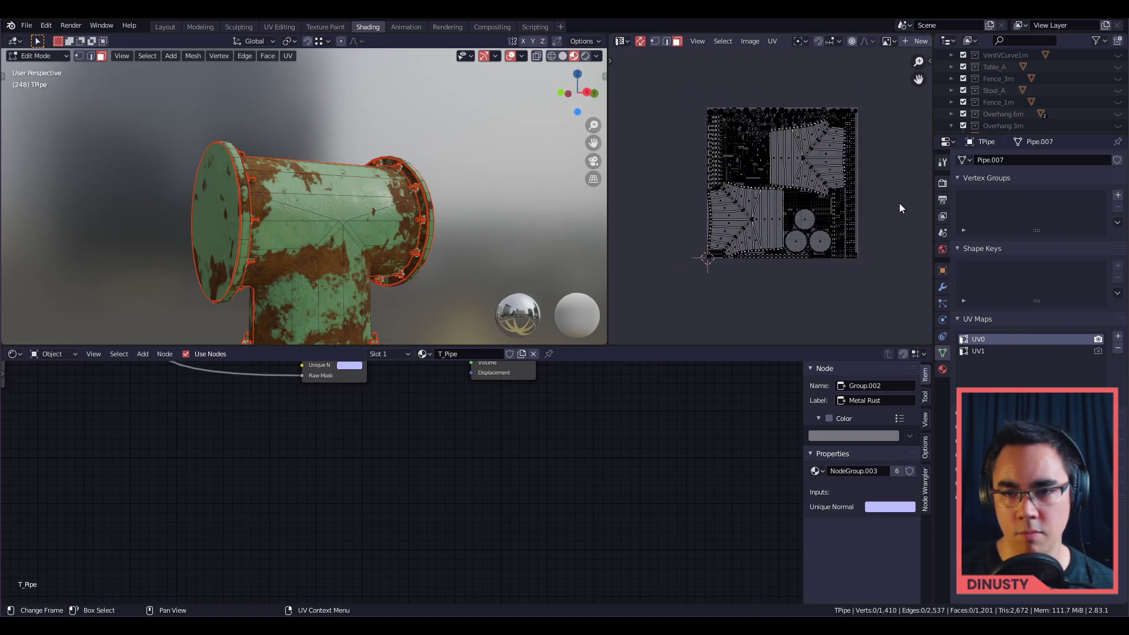
scroll(728, 144, "up", 4)
middle_click_drag(728, 144, 732, 204)
scroll(718, 161, "down", 1)
scroll(803, 204, "down", 2)
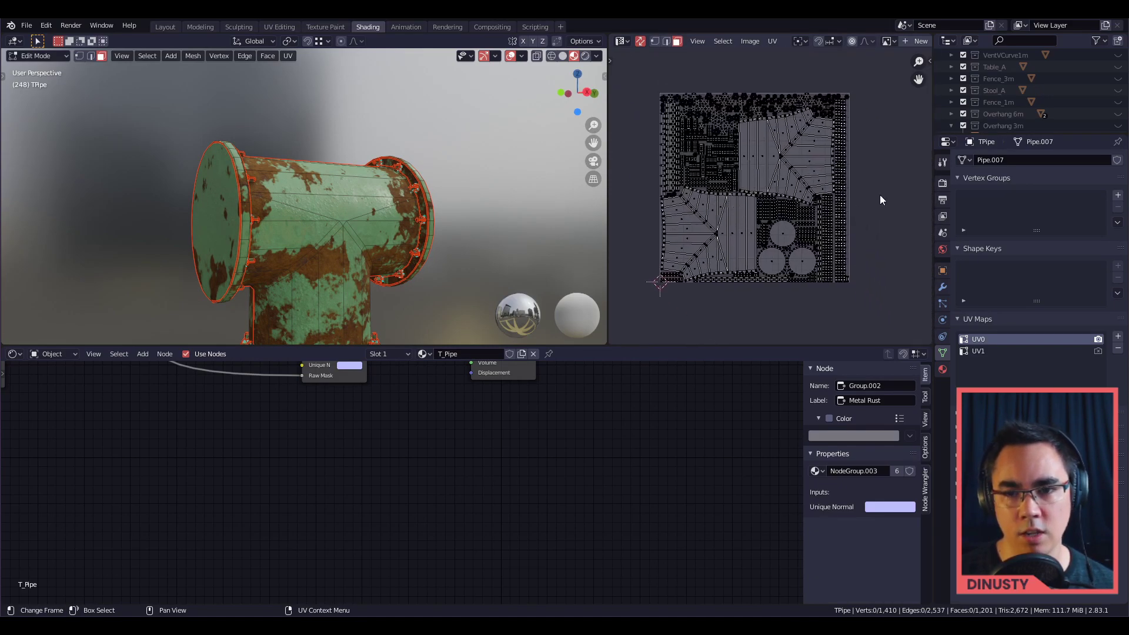
Step: Make UV1 the active UV map of the T pipe and examine its larger overlapping layout
left_click(979, 352)
scroll(841, 280, "down", 4)
scroll(800, 269, "up", 2)
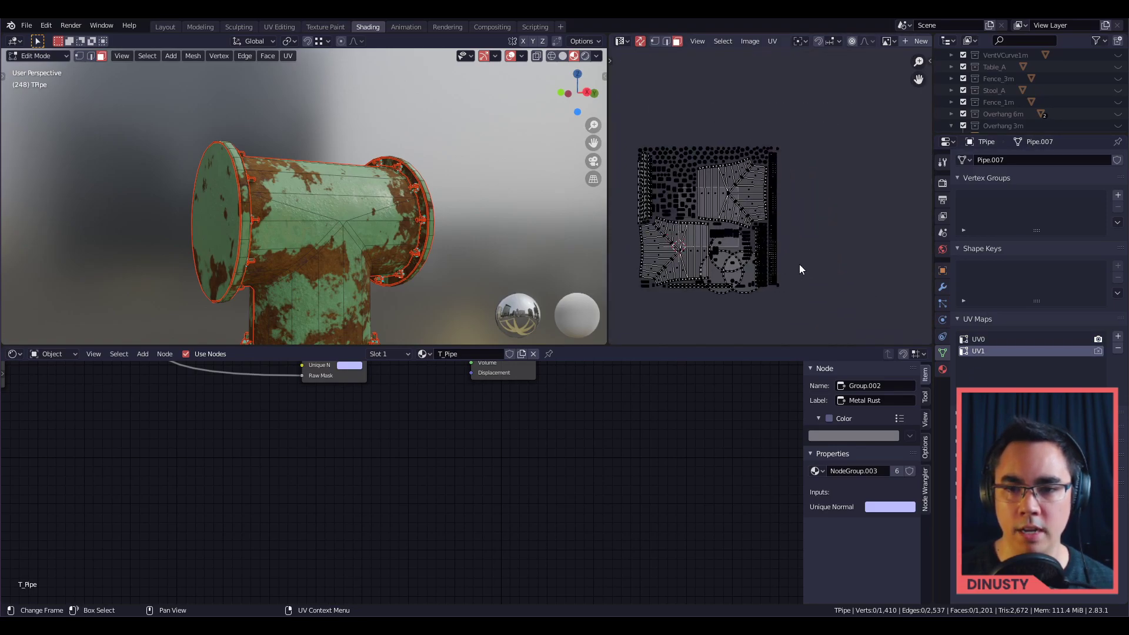
middle_click_drag(800, 270, 842, 233)
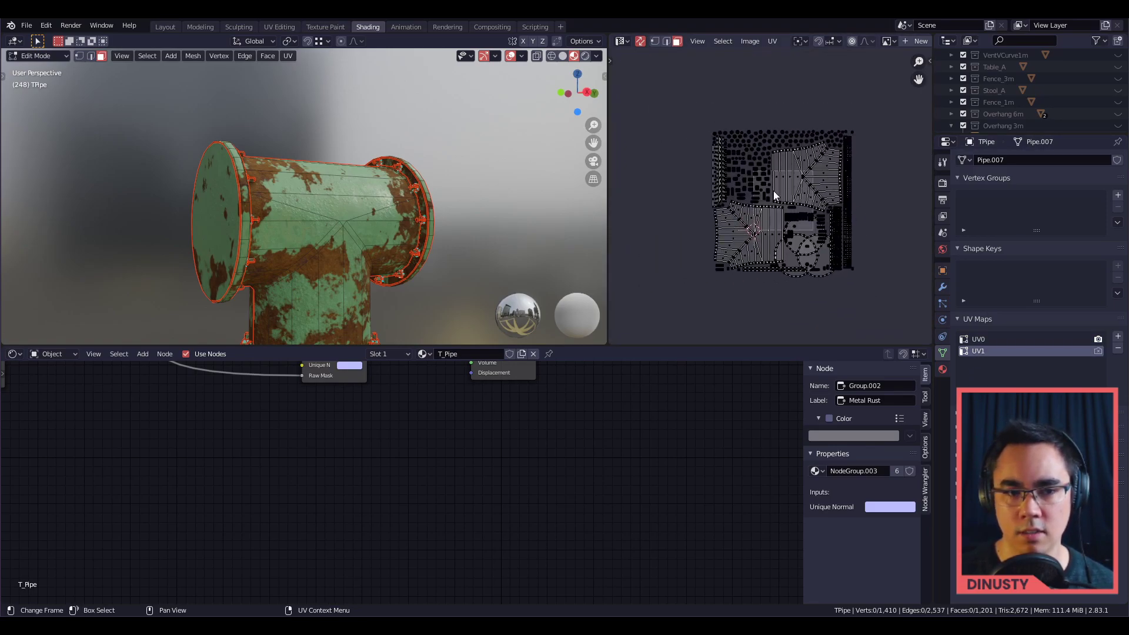
Step: Leave Edit Mode and examine the T pipe's paint texture and rusted flange up close, with the pipe deselected
middle_click_drag(411, 217, 378, 232)
scroll(452, 216, "up", 2)
key("Tab")
left_click(456, 171)
middle_click_drag(514, 171, 493, 183, "shift")
scroll(493, 183, "up", 3)
middle_click_drag(493, 184, 414, 156, "shift")
scroll(416, 158, "up", 3)
middle_click_drag(331, 166, 361, 184)
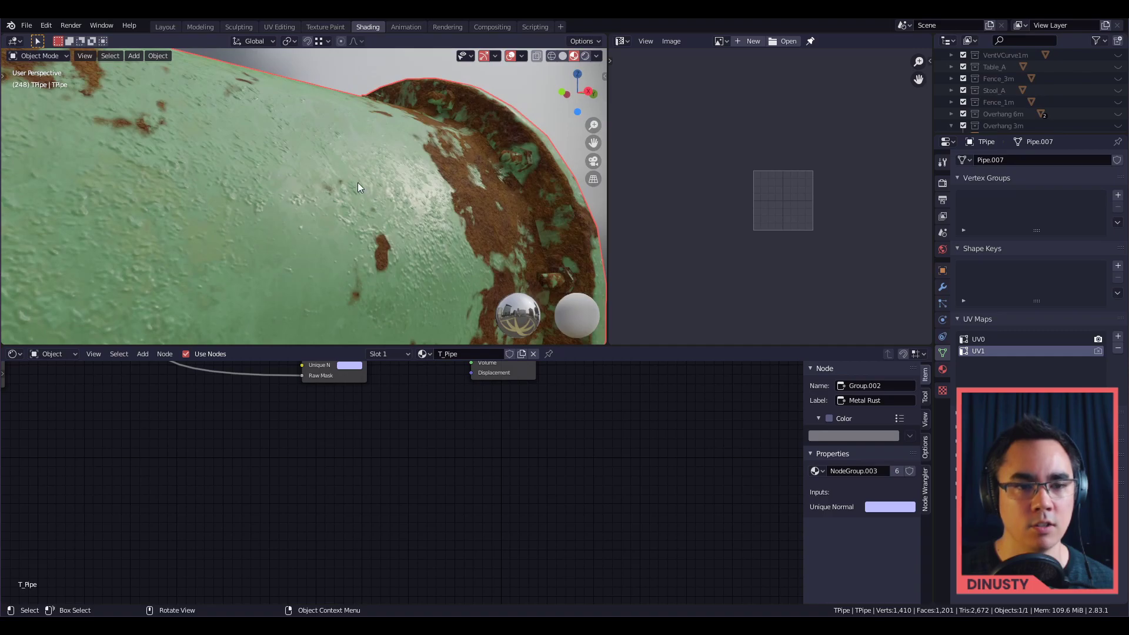
scroll(454, 197, "down", 3)
middle_click_drag(455, 197, 406, 214)
left_click(518, 220)
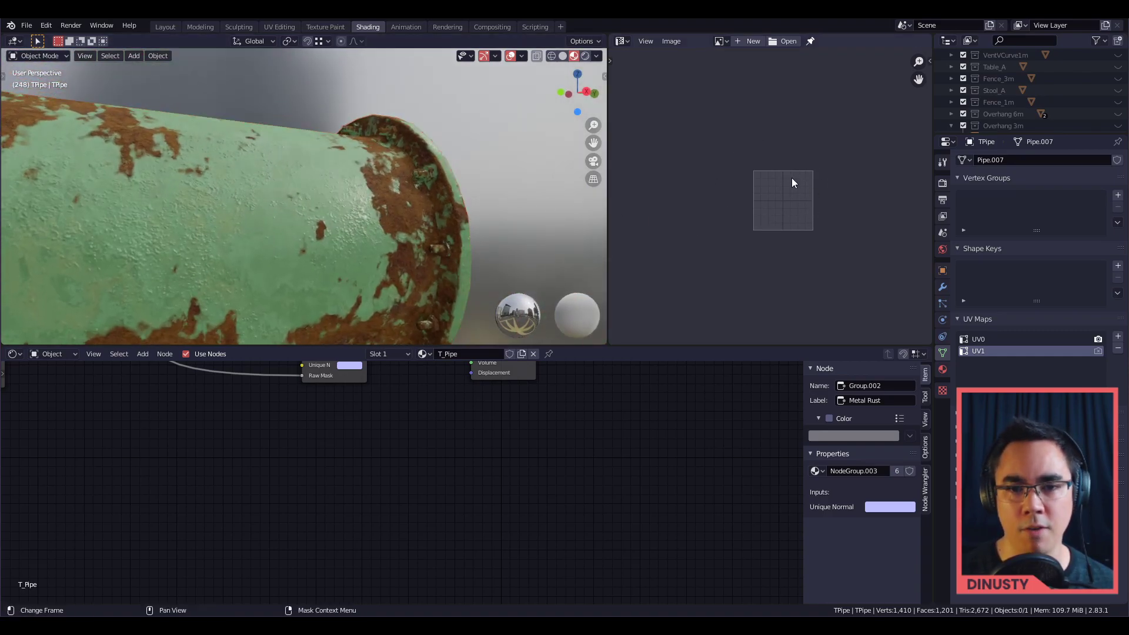
key("Tab")
key("q")
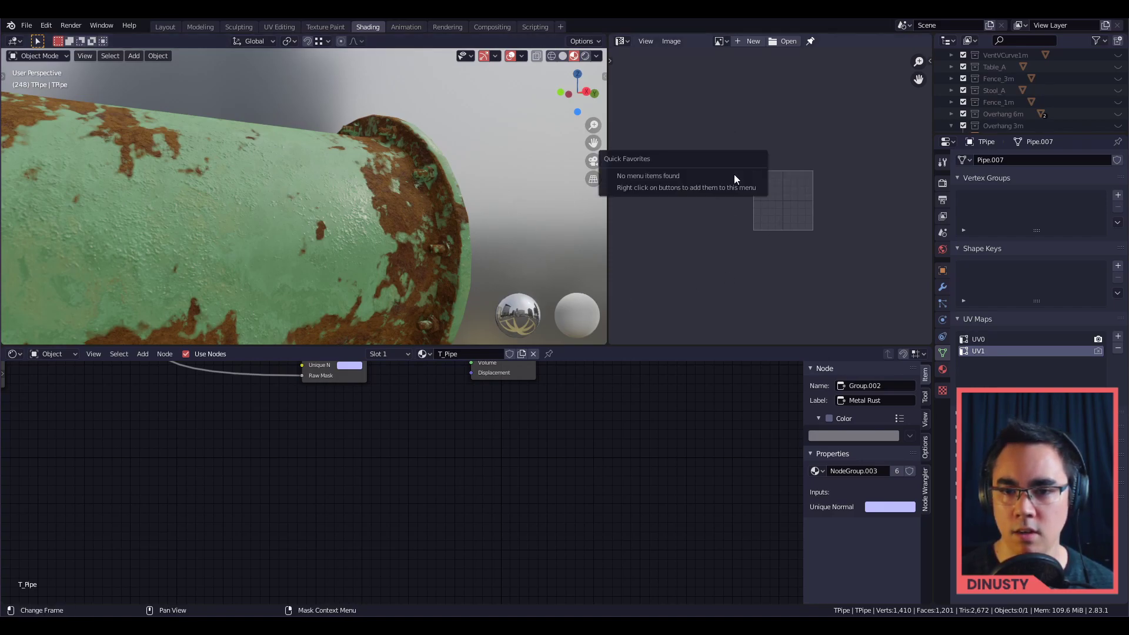
key("q")
Step: Review the T pipe as a whole, and cycle through the 3 m pipe and other collections to the tilted pipe
mouse_move(488, 204)
middle_mouse_down()
mouse_move(468, 238)
mouse_move(505, 204)
middle_mouse_up()
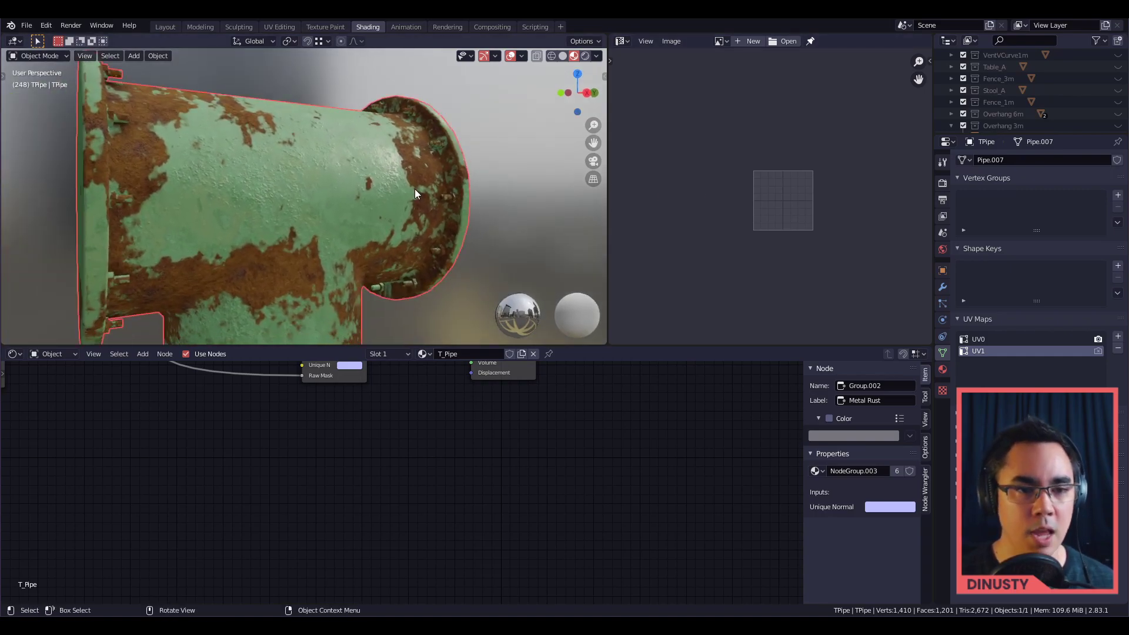
left_click(527, 165)
middle_click_drag(535, 154, 525, 176)
key("1")
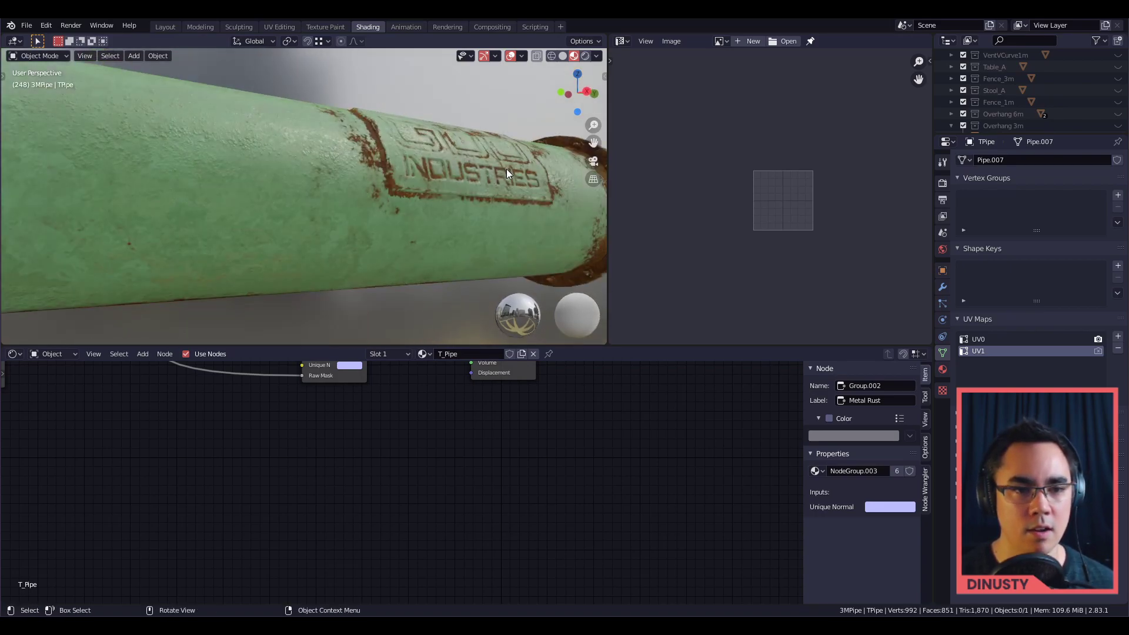
key("2")
key("3")
key("4")
key("3")
key("4")
Step: Examine the tilted pipe's bend and rusted flanges from several angles
middle_click_drag(433, 220, 366, 227)
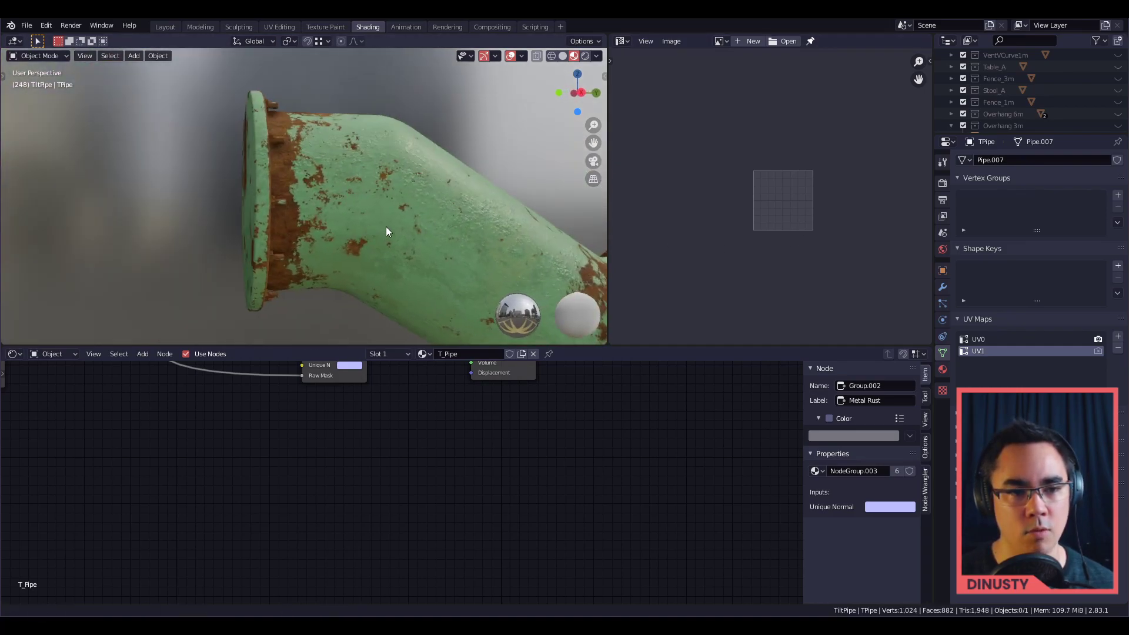
scroll(433, 245, "up", 5)
scroll(351, 168, "down", 5)
middle_click_drag(352, 167, 389, 166)
scroll(338, 188, "up", 3)
Step: Open the recent file Blockout001.blend without saving the changes to Props_Gym
key("ctrl+s")
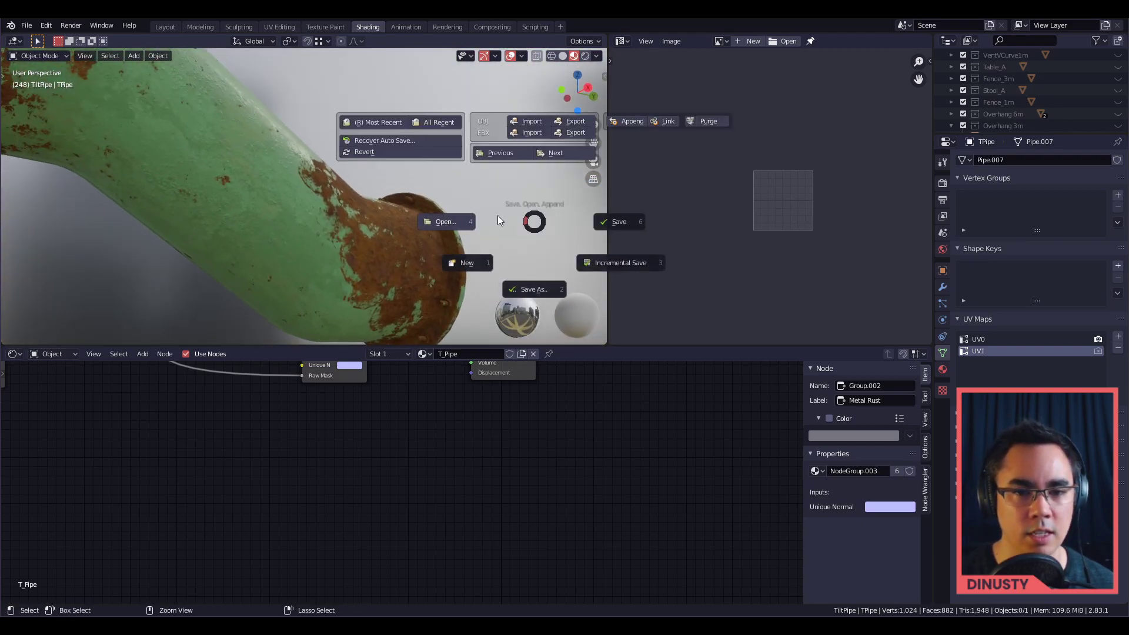
key("ctrl+s")
left_click(340, 36)
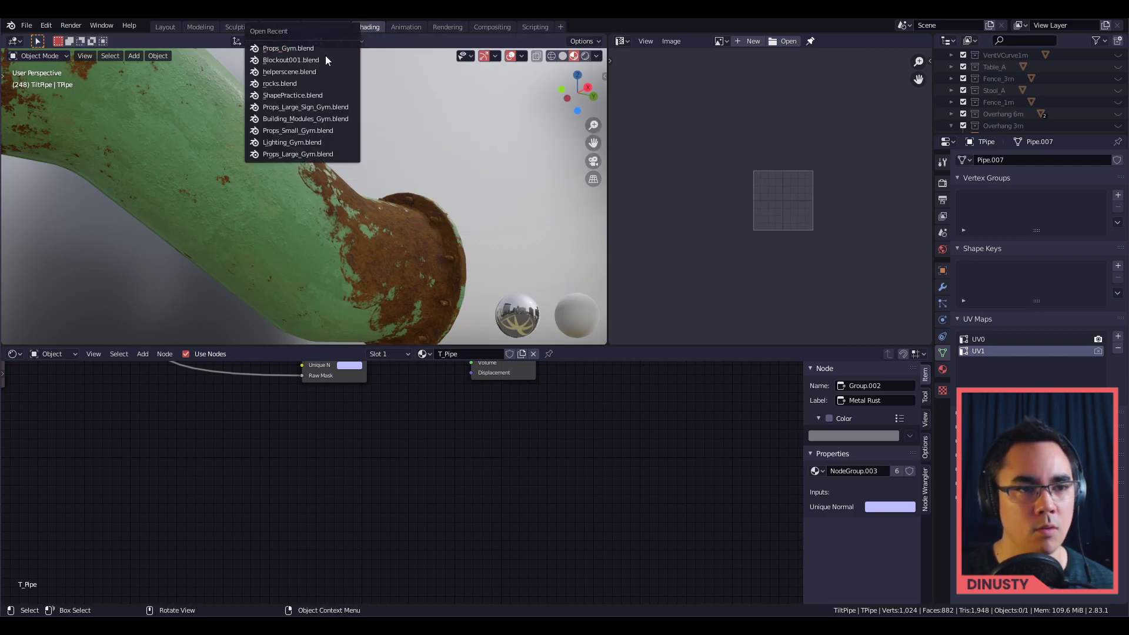
left_click(325, 57)
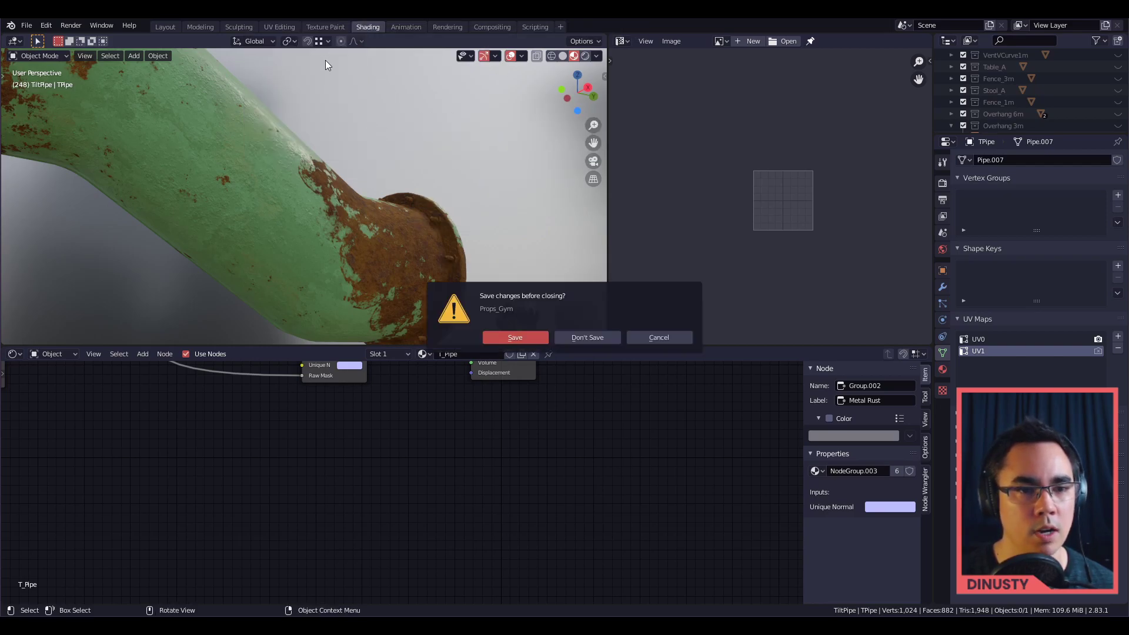
left_click(588, 338)
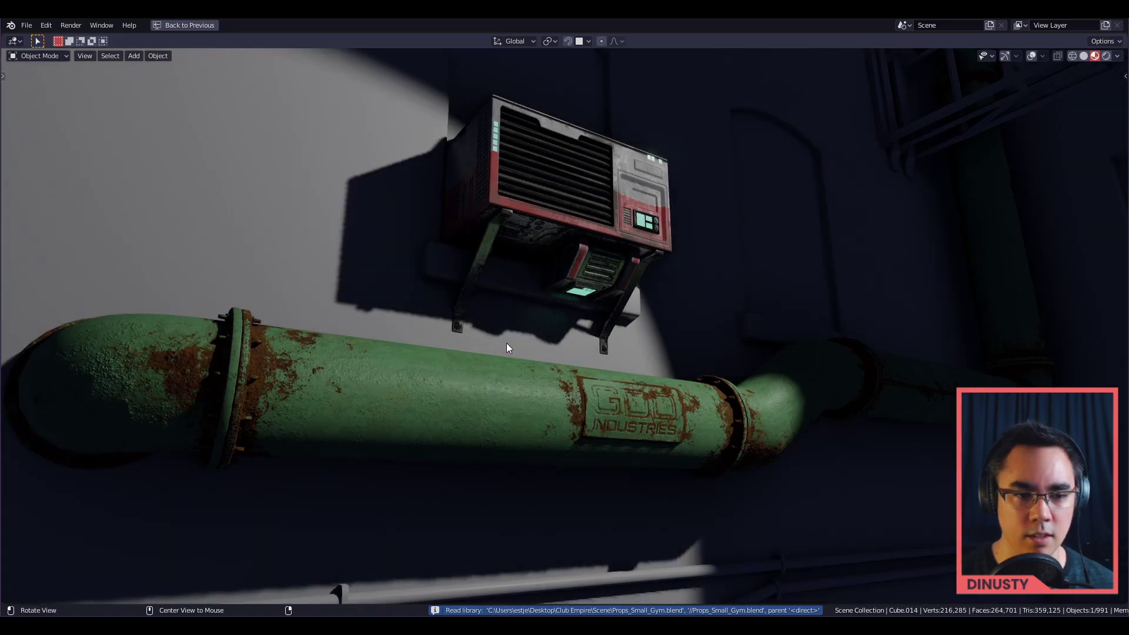
Step: Examine the wall-mounted AC unit and the connected green pipes in the scene, and select the dark pipe segment beyond the bend
middle_click_drag(506, 347, 559, 314)
middle_click_drag(360, 298, 584, 344)
middle_click_drag(813, 291, 763, 320, "shift")
left_click(810, 341)
middle_click_drag(936, 213, 807, 236)
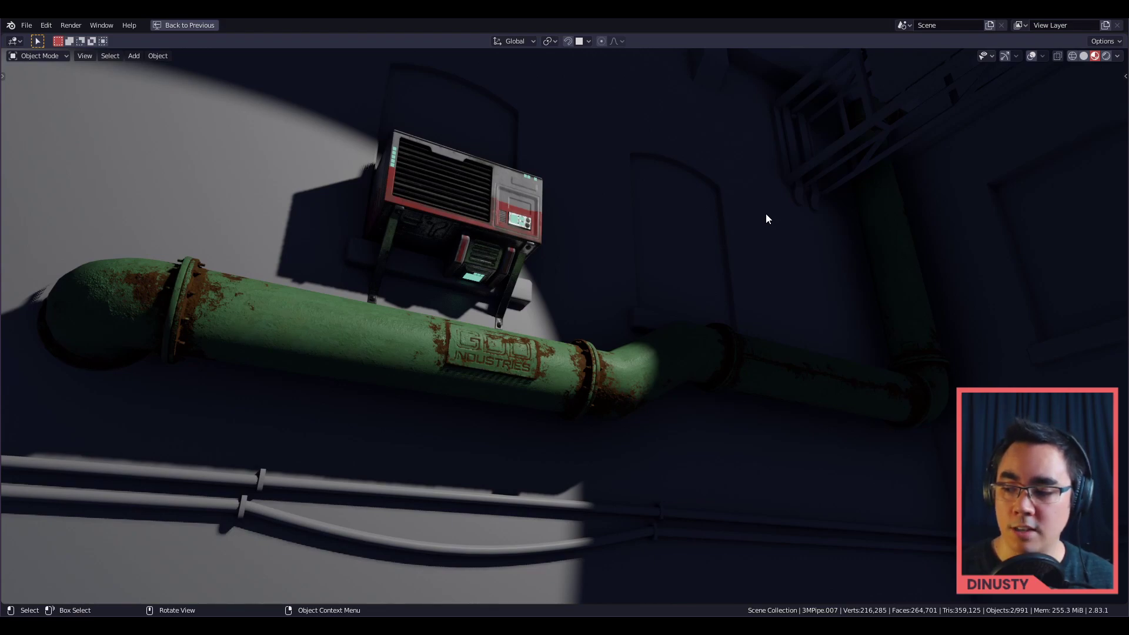
Step: Switch to Substance Painter and examine the AC unit model and its flat side with the beveled panels
left_click_drag(766, 215, 748, 295, "alt")
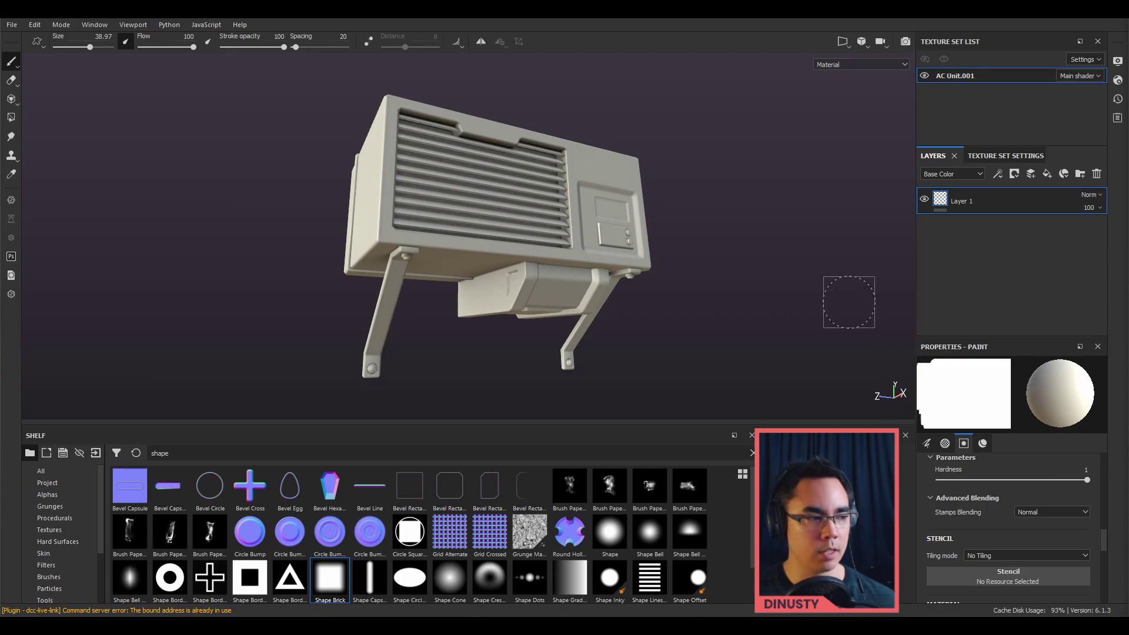
left_click_drag(731, 222, 530, 302, "alt")
middle_click_drag(540, 294, 610, 297, "alt")
right_click_drag(610, 298, 696, 282, "alt")
mouse_move(696, 282)
middle_mouse_down("alt")
mouse_move(646, 327)
mouse_move(765, 291)
mouse_move(709, 325)
middle_mouse_up("alt")
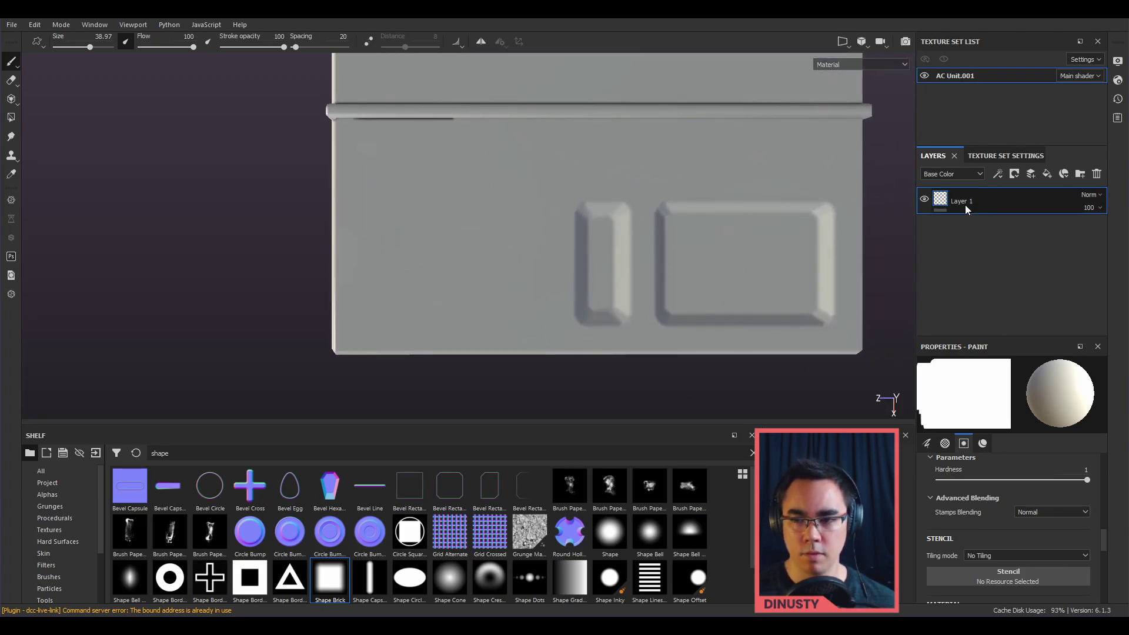
left_click_drag(698, 286, 681, 223, "alt")
left_click_drag(701, 241, 488, 283, "alt")
right_click_drag(488, 282, 917, 83, "alt")
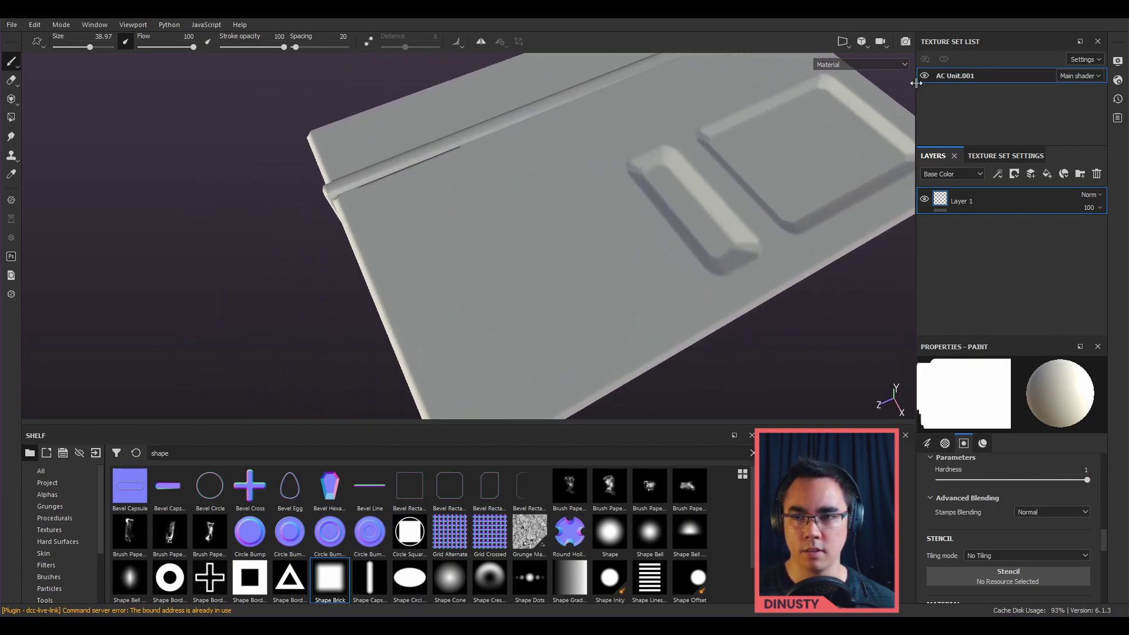
Step: Review the baked mesh maps in the AC unit's texture set settings, and return to the layer stack
left_click(1004, 156)
scroll(1015, 292, "down", 10)
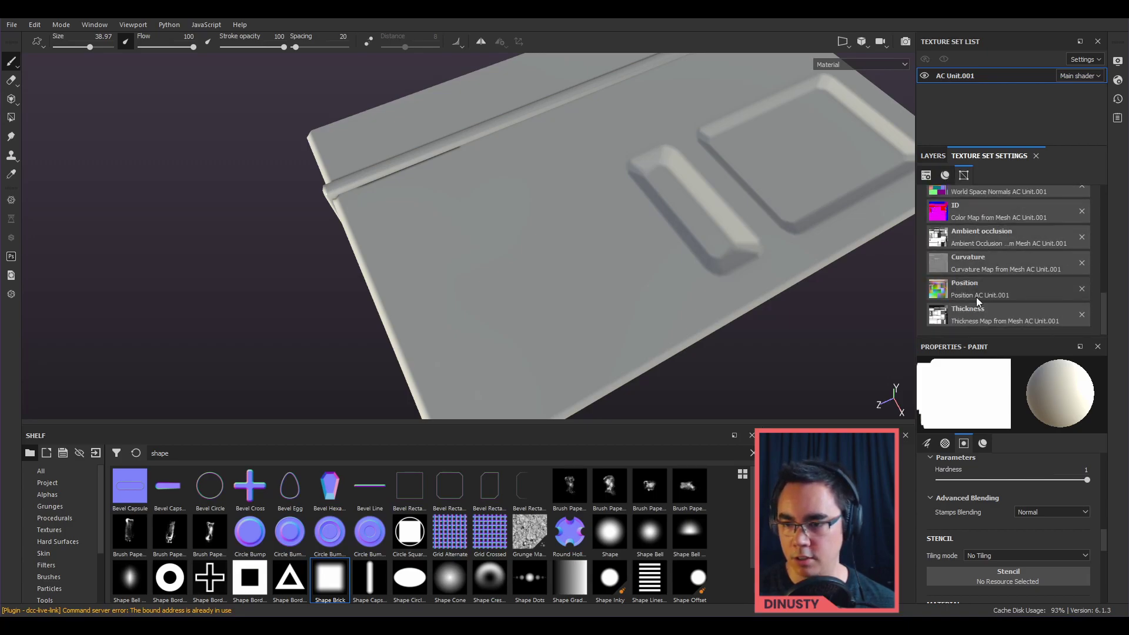
scroll(978, 288, "up", 4)
scroll(977, 292, "down", 3)
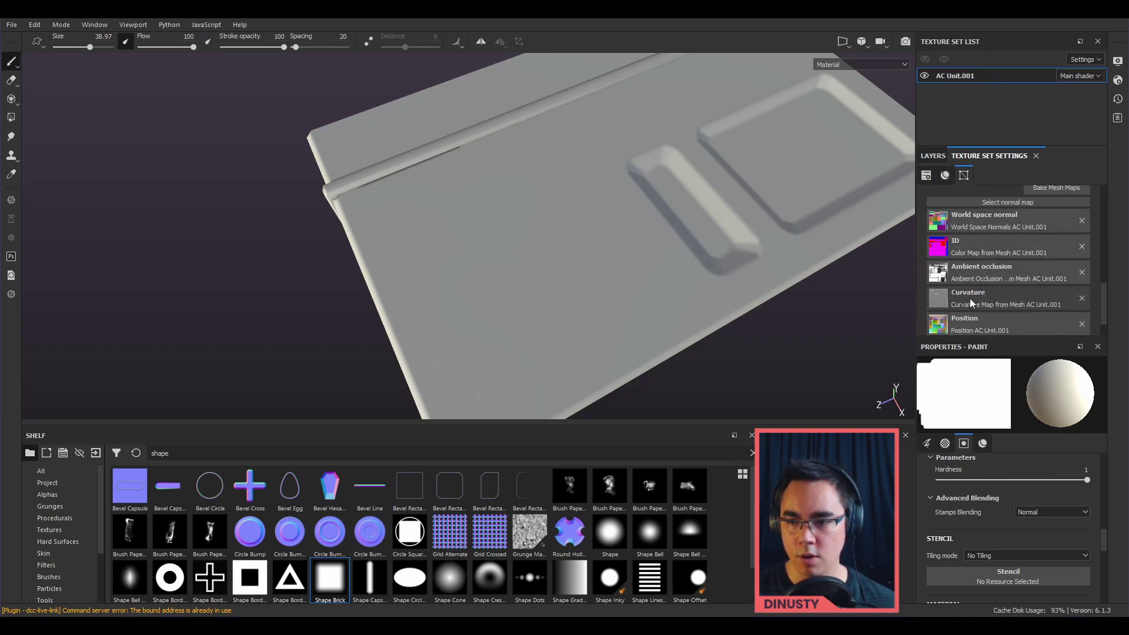
left_click_drag(597, 294, 662, 244, "alt")
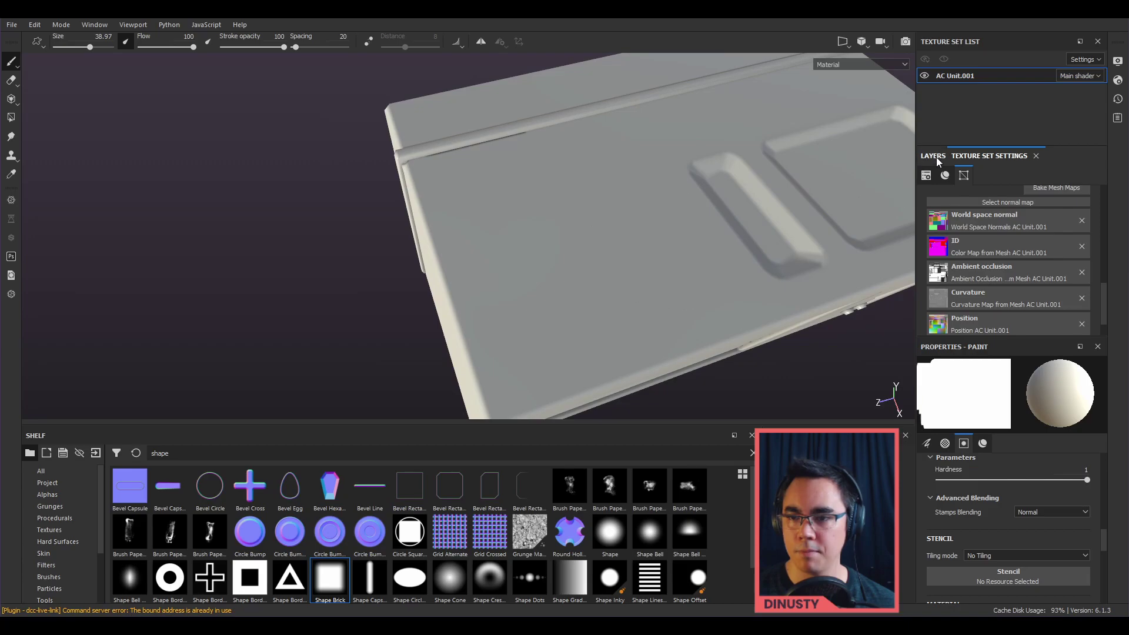
left_click(934, 156)
mouse_move(756, 214)
left_mouse_down("alt")
mouse_move(638, 244)
mouse_move(989, 193)
left_mouse_up("alt")
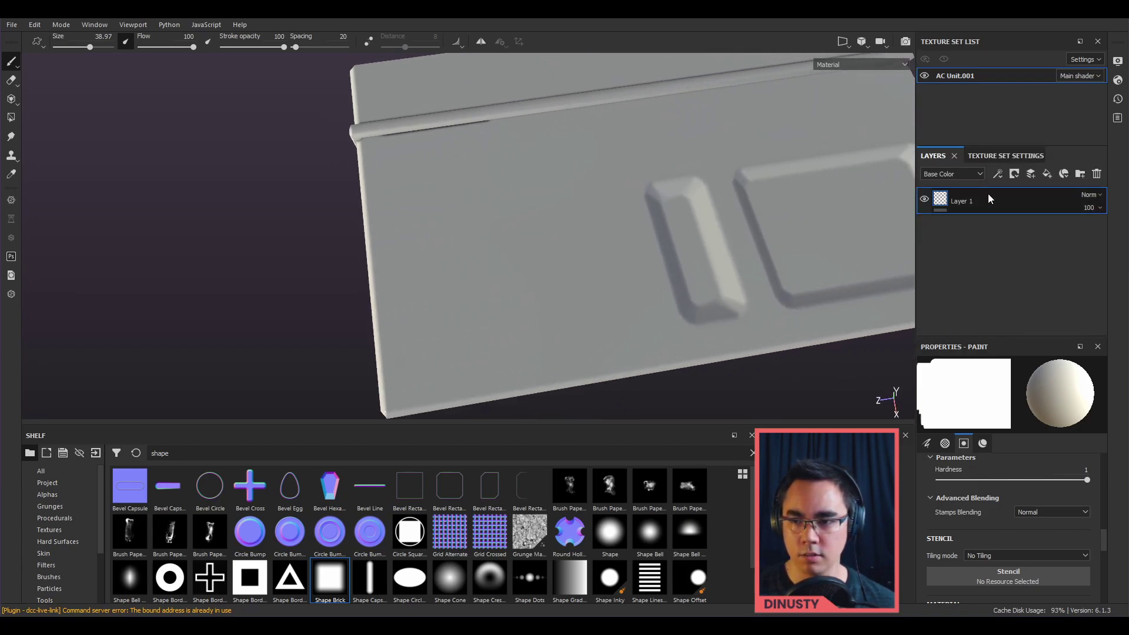
Step: Face the AC unit's flat side squarely and try a brush stamp beside the beveled panels, undoing it
left_click_drag(845, 219, 655, 239, "alt")
middle_click_drag(655, 240, 575, 240, "alt")
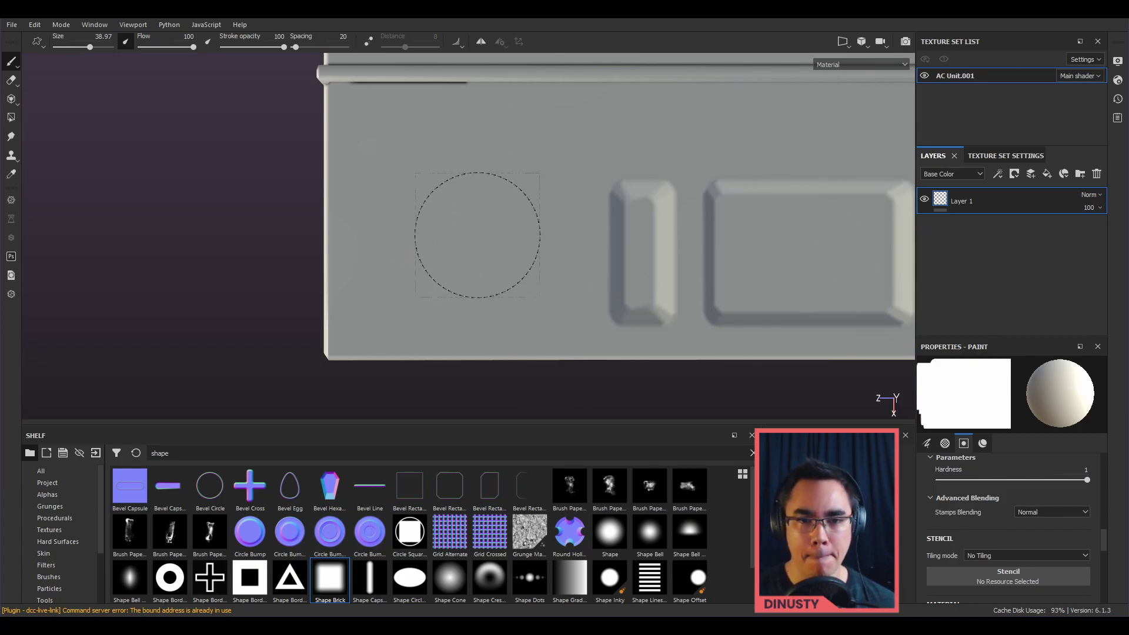
left_click(417, 263)
key("ctrl+z")
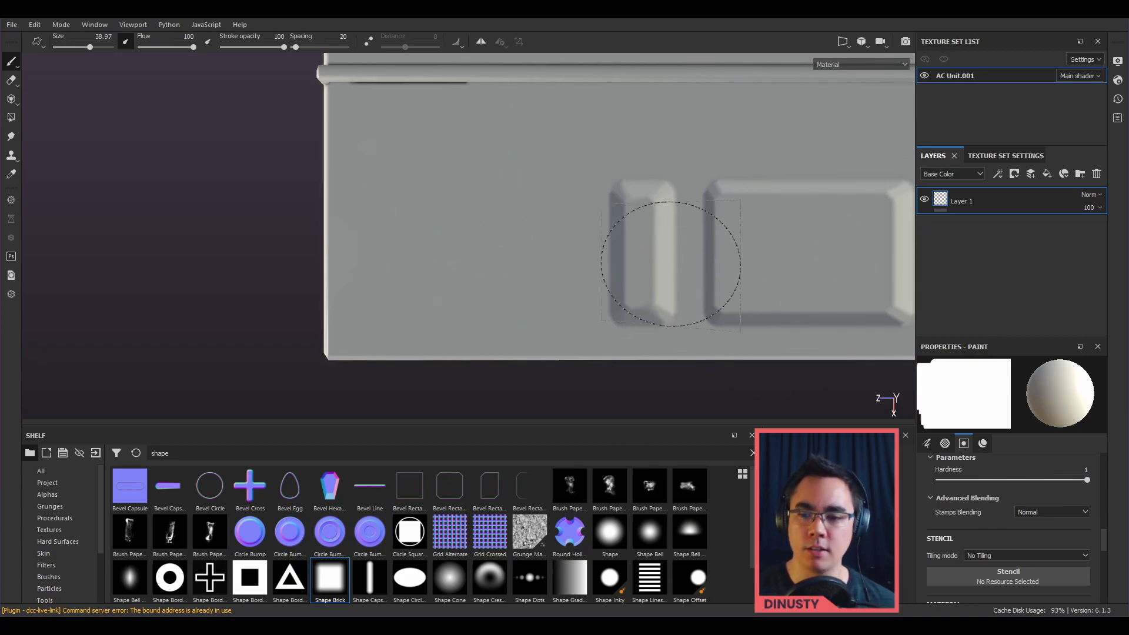
Step: Reapply the Shape Brick alpha to the brush and try several stamps on the flat surface, undoing each one
left_click(206, 456)
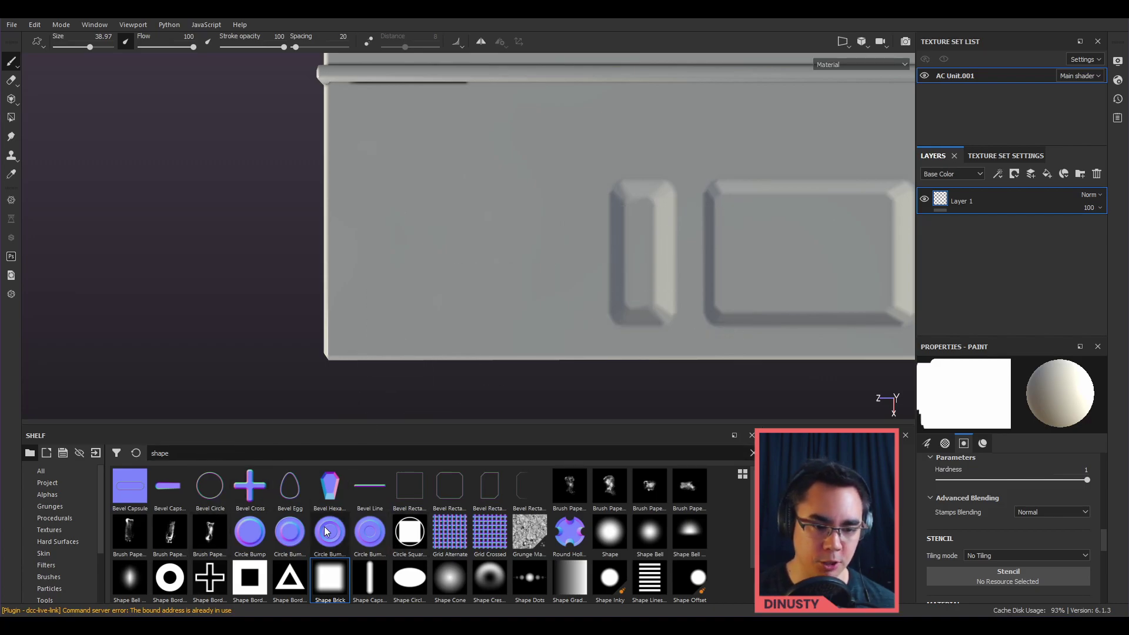
left_click(330, 581)
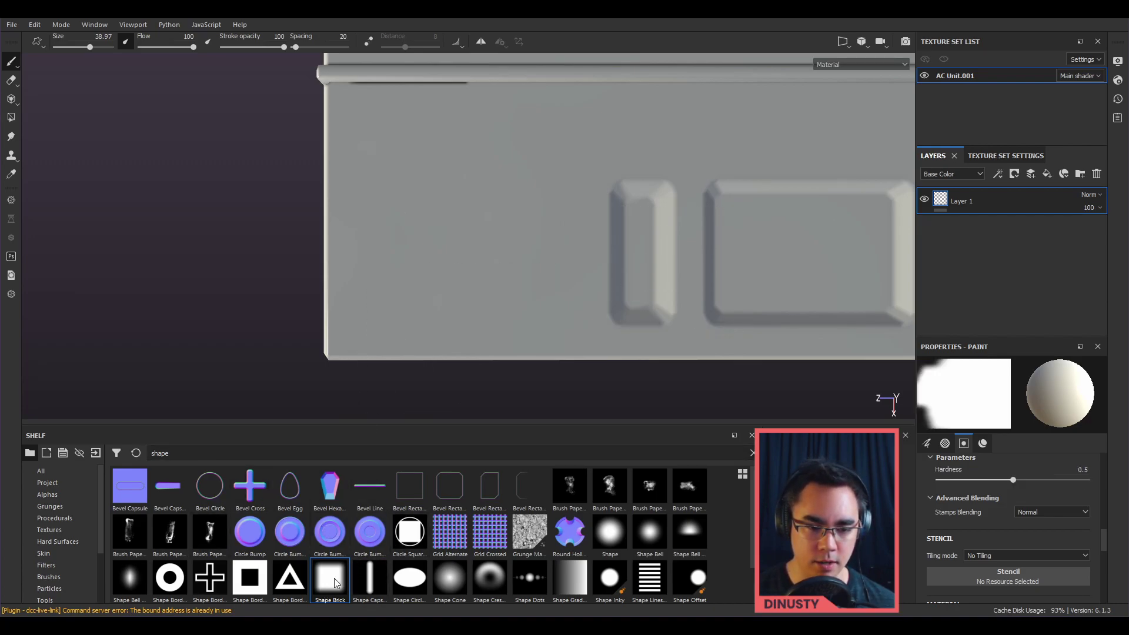
scroll(344, 573, "down", 1)
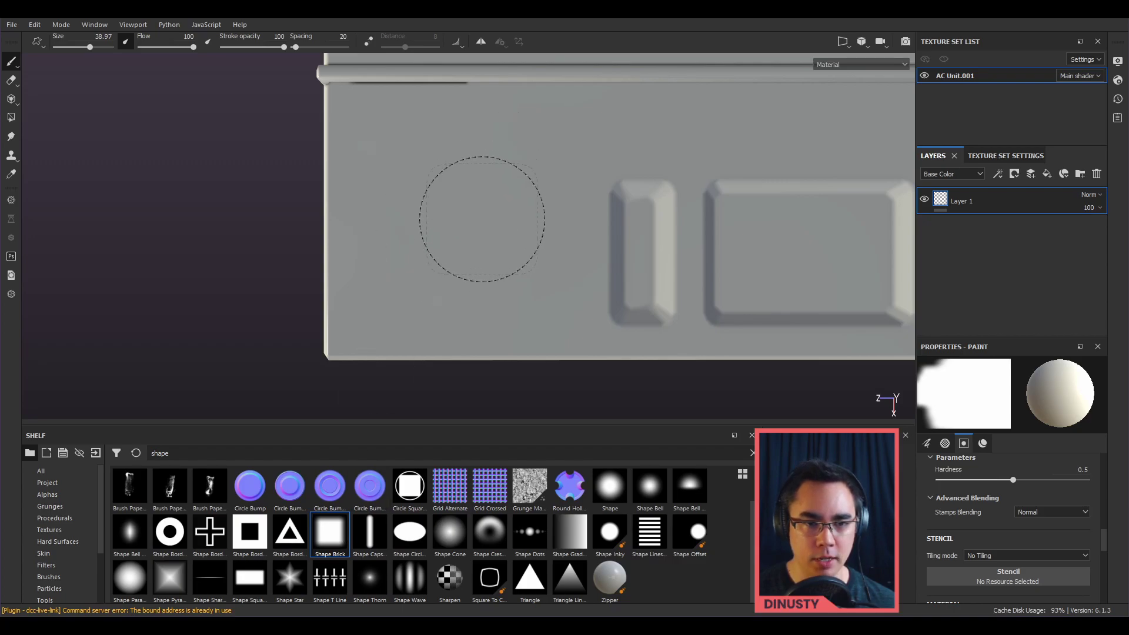
left_click(479, 241)
key("ctrl+z")
left_click(479, 234)
key("ctrl+z")
left_click(453, 229)
key("ctrl+z")
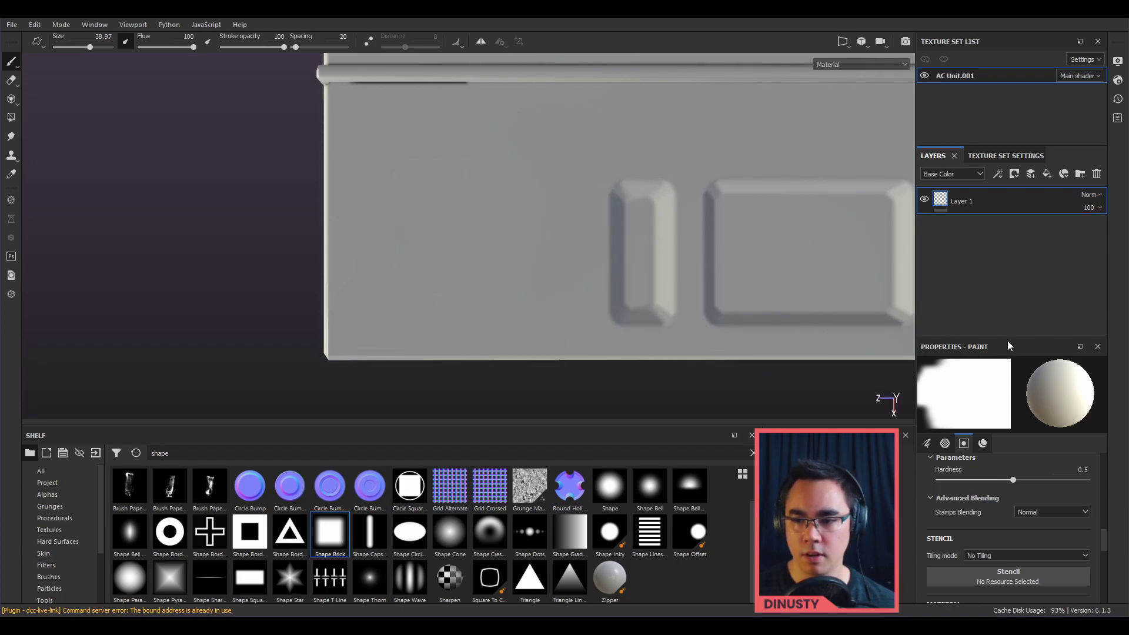
Step: Enlarge the brush properties area, set the brush size to 37.92 and hardness to 1, and try stamps, undoing each one
left_click_drag(1010, 335, 1021, 263)
left_click(486, 236)
key("ctrl+z")
mouse_move(501, 230)
right_mouse_down("ctrl")
mouse_move(502, 212)
mouse_move(534, 228)
mouse_move(523, 229)
mouse_move(527, 212)
mouse_move(474, 252)
mouse_move(481, 227)
mouse_move(481, 265)
mouse_move(482, 244)
right_mouse_up("ctrl")
left_click(488, 240)
key("ctrl+z")
left_click(485, 243)
key("ctrl+z")
Step: Review the brush's alpha settings, lower the Shape Brick hardness to 0.35 for a preview, and restore it to 1
scroll(1006, 469, "down", 6)
scroll(1006, 467, "up", 6)
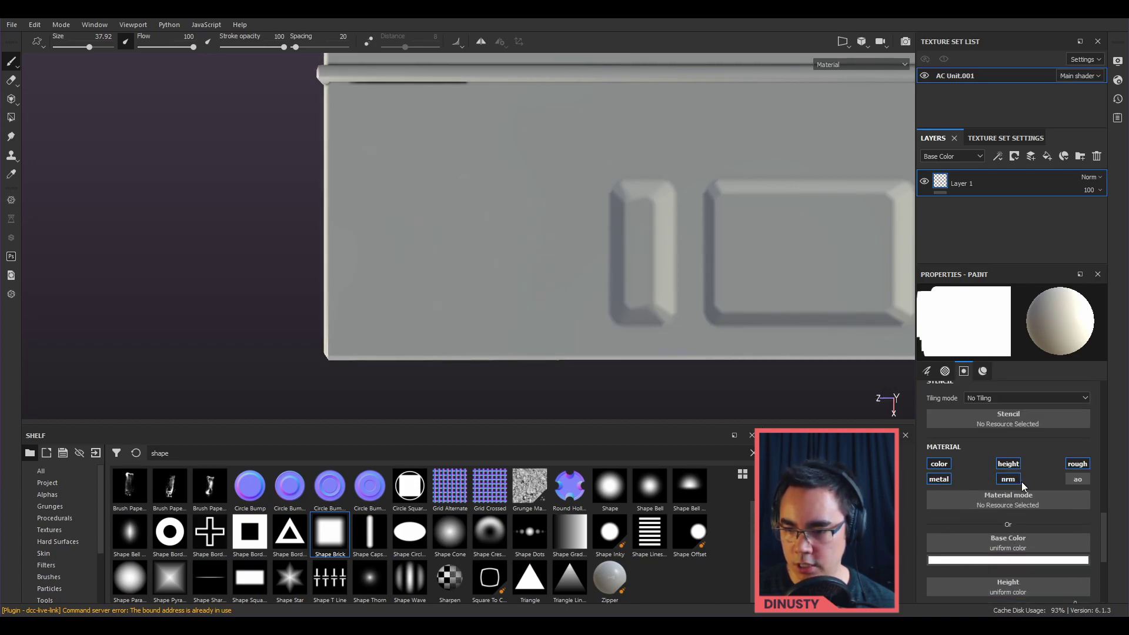
scroll(1023, 482, "down", 4)
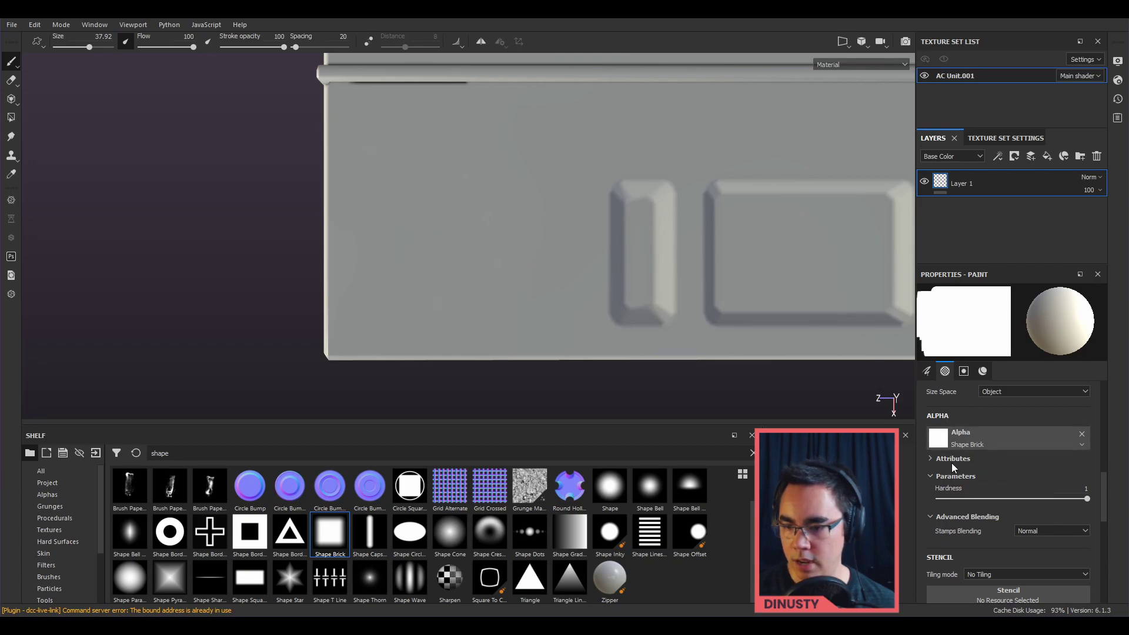
left_click(951, 459)
left_click(951, 459)
left_click_drag(1088, 499, 991, 499)
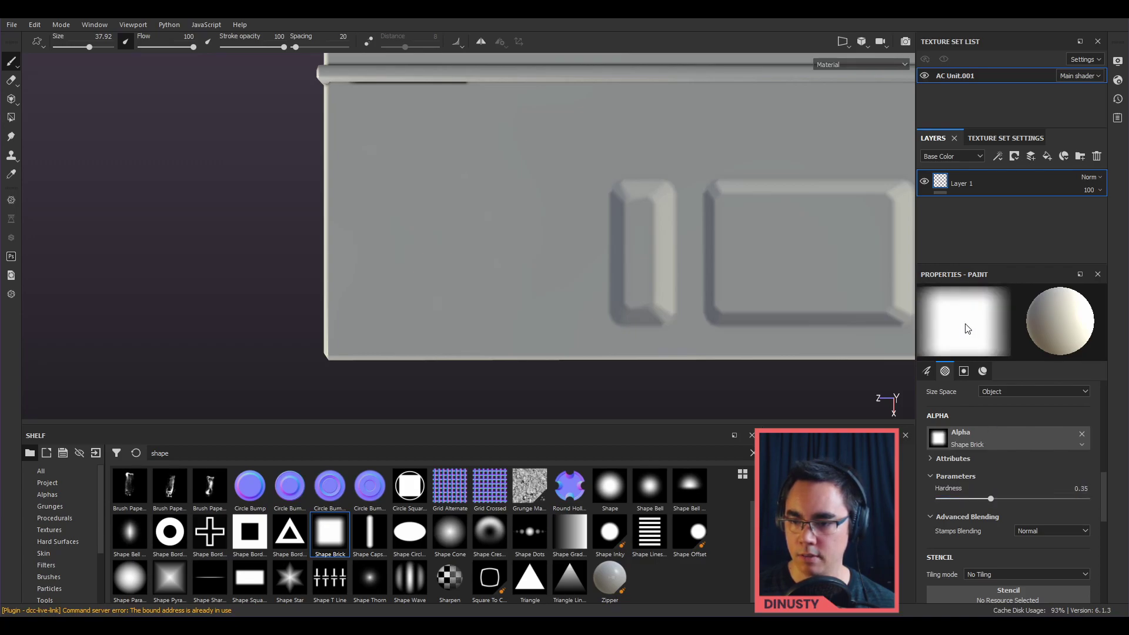
left_click_drag(986, 498, 1125, 505)
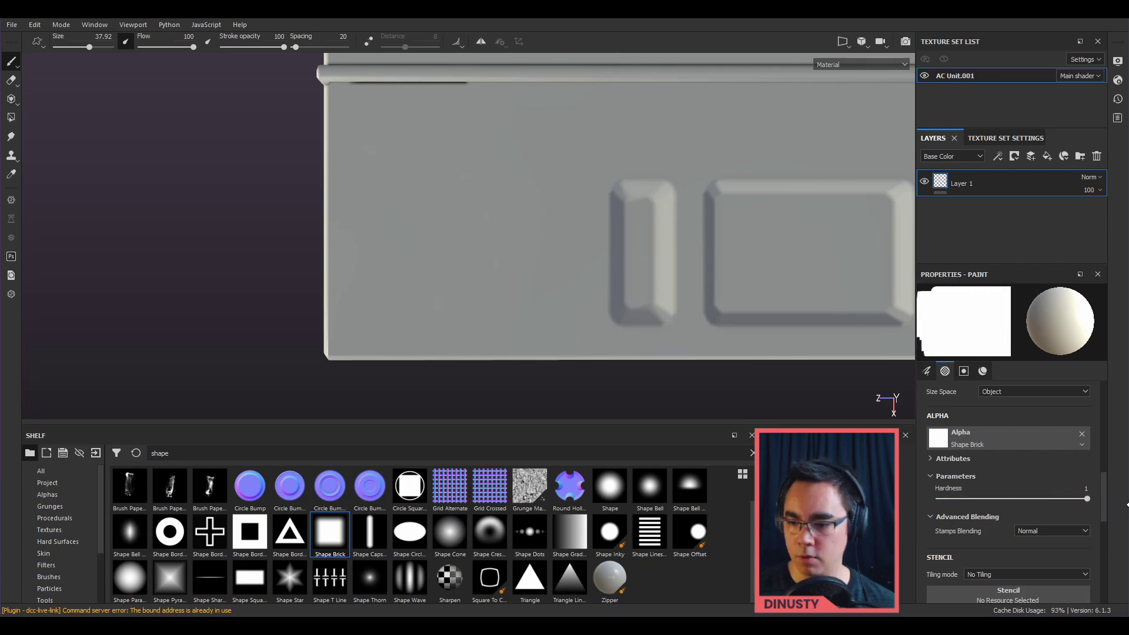
Step: Stamp a hard-edged white square on the flat surface, inspect it, and undo it
left_click(442, 205)
key("ctrl+z")
left_click(444, 233)
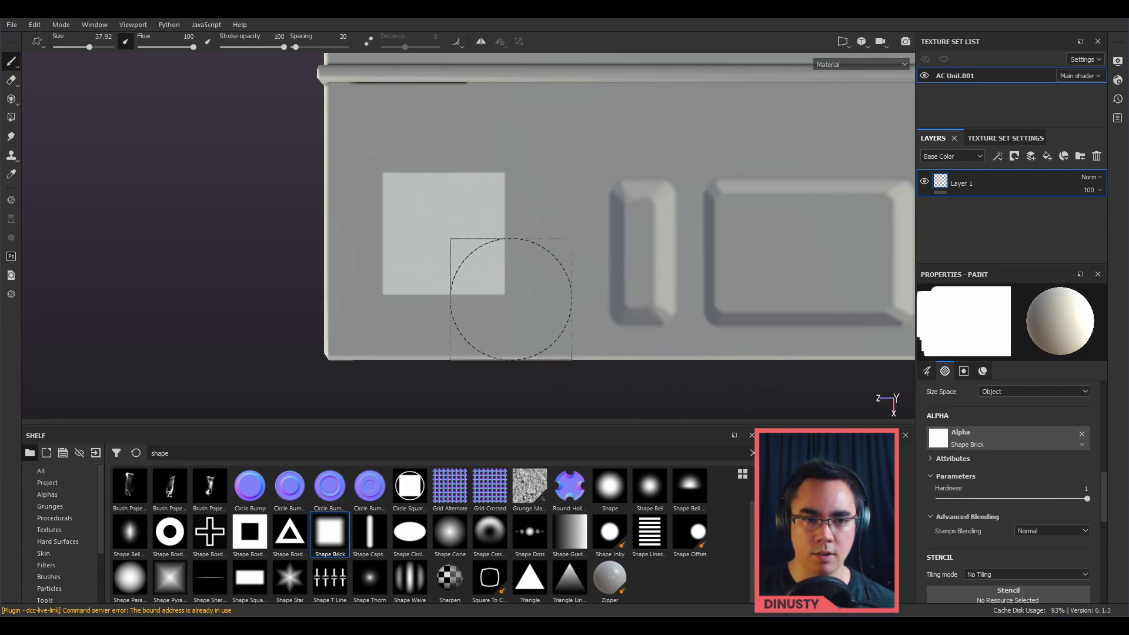
middle_click_drag(517, 304, 559, 289, "alt")
right_click_drag(559, 289, 597, 285, "alt")
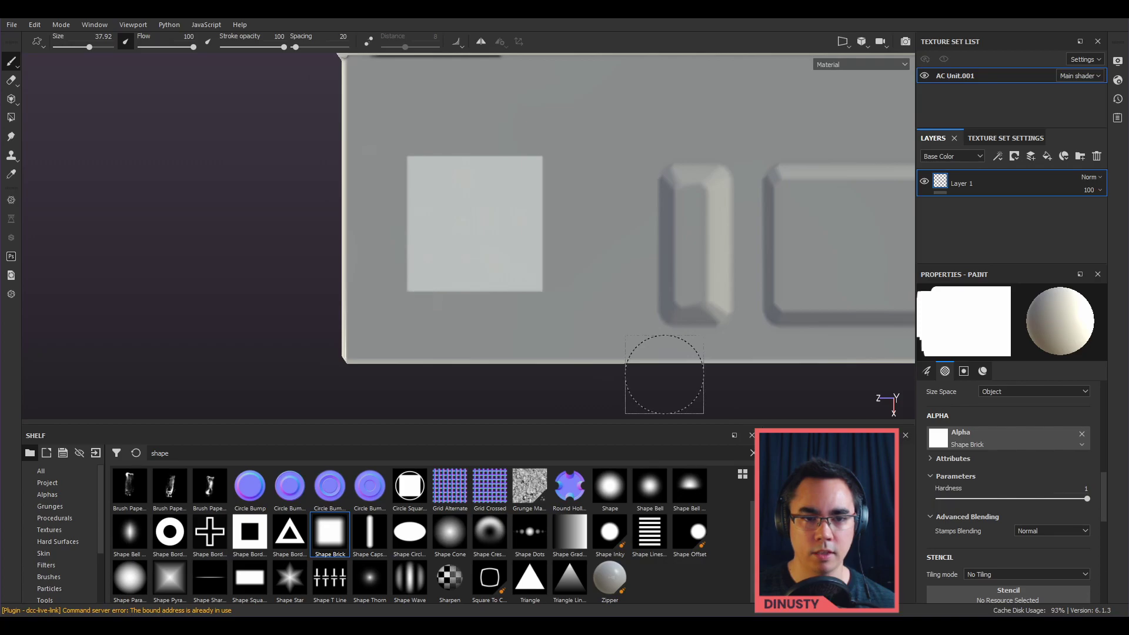
key("ctrl+z")
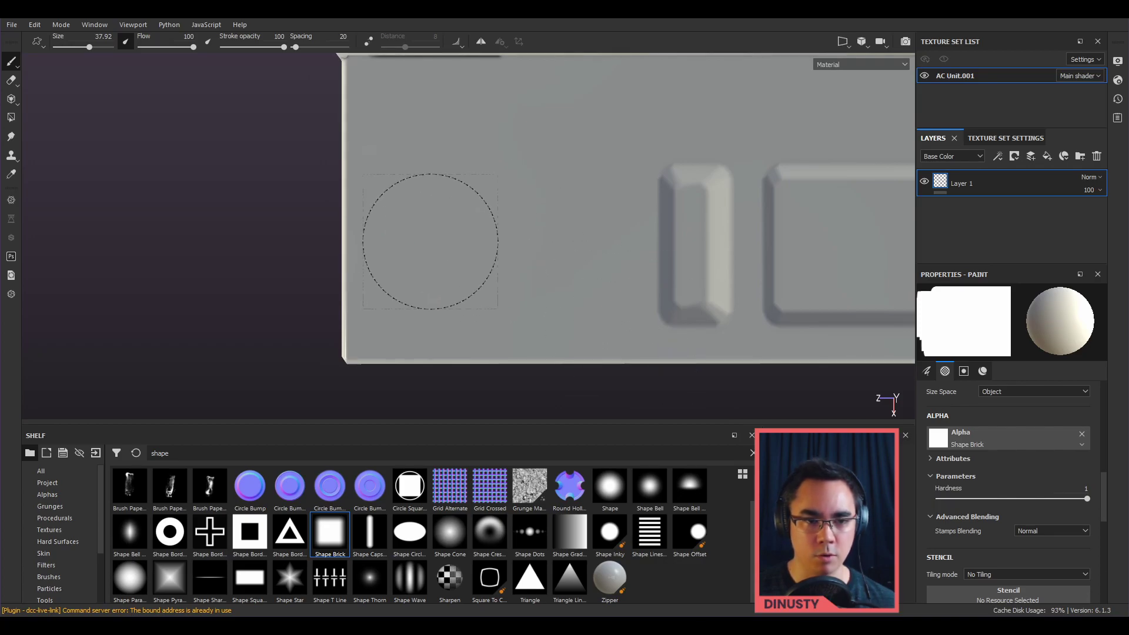
Step: Collapse the advanced blending settings, stamp a white square, and extend it sideways into a rectangle with a snapped straight line
left_click(933, 520)
left_click(437, 237)
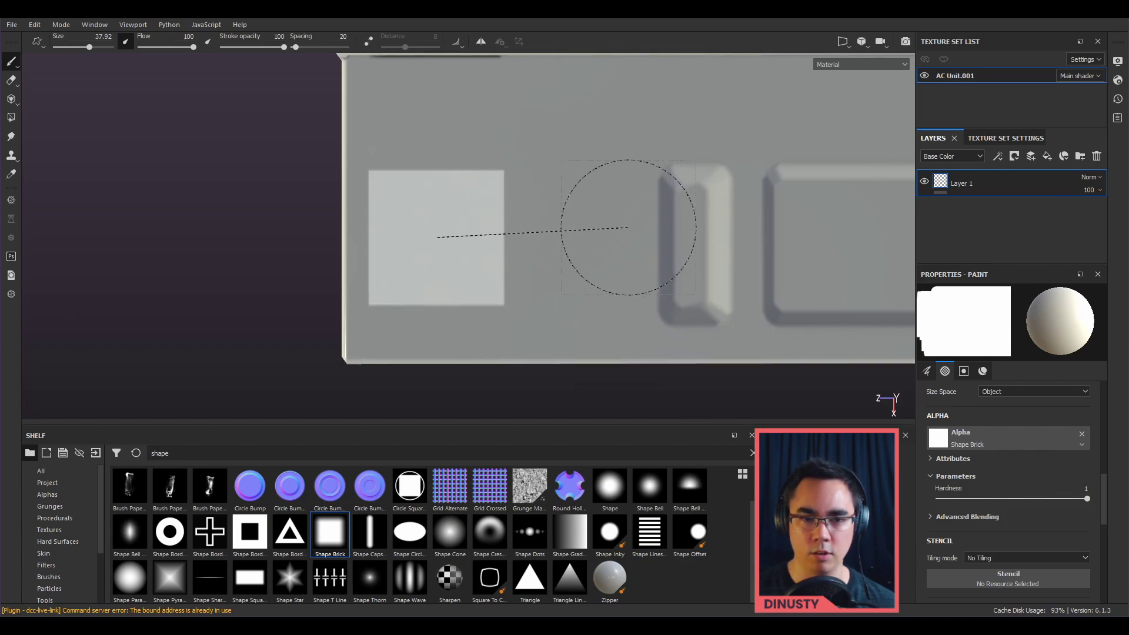
key("ctrl+shift")
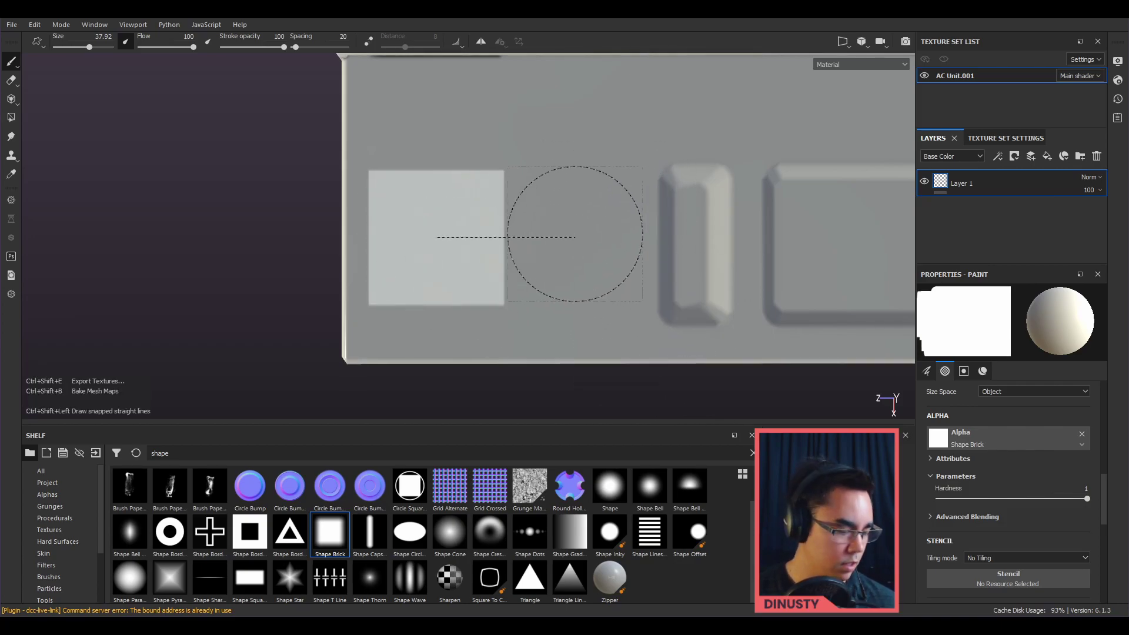
left_click(576, 238, "ctrl+shift")
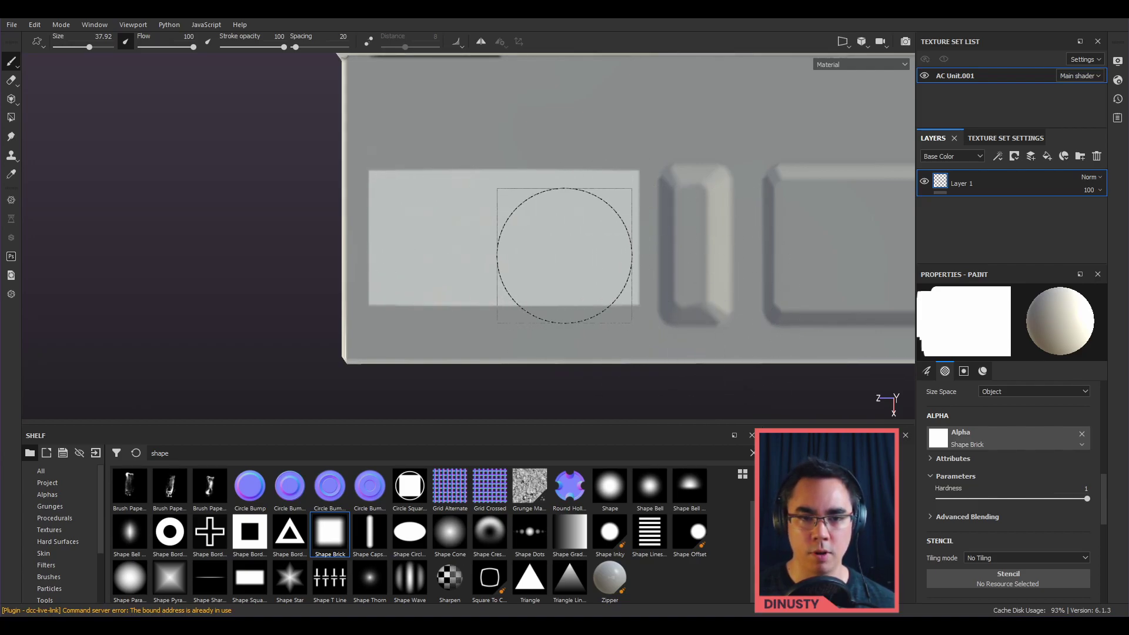
Step: Examine the painted rectangle's edges up close, with the brush reduced to size 1.54 and hardness 0.985
right_click_drag(565, 256, 724, 264, "alt")
middle_click_drag(653, 234, 711, 285, "alt")
mouse_move(543, 262)
right_mouse_down("alt")
mouse_move(678, 259)
mouse_move(565, 262)
right_mouse_up("alt")
mouse_move(652, 262)
right_mouse_down("alt")
mouse_move(812, 272)
mouse_move(701, 272)
mouse_move(368, 235)
mouse_move(284, 209)
right_mouse_up("alt")
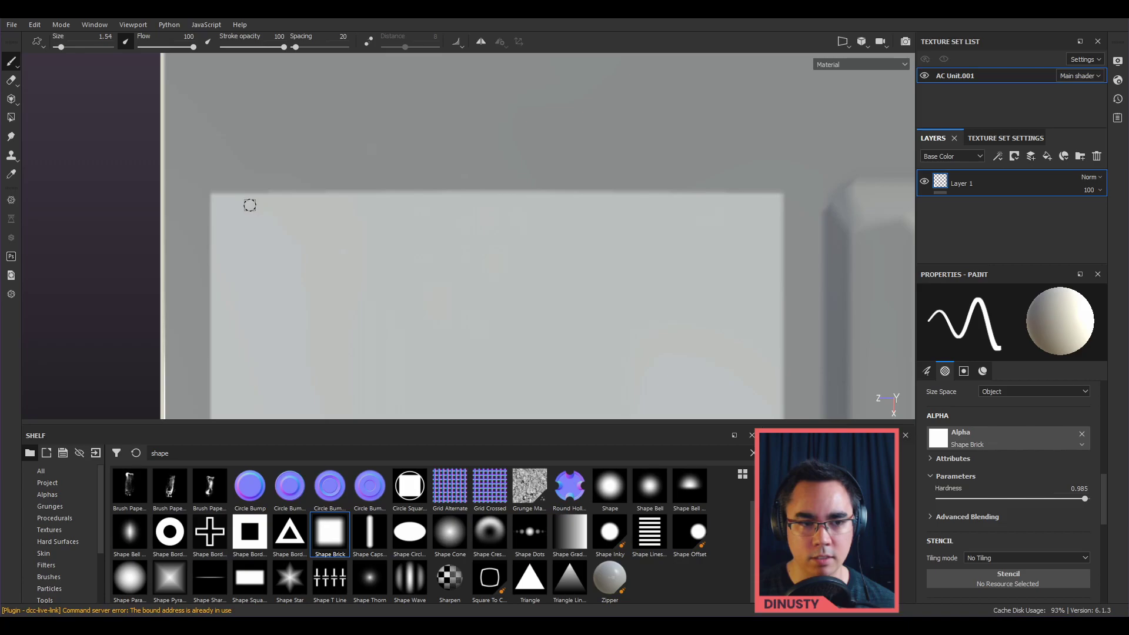
middle_click_drag(596, 260, 607, 206, "alt")
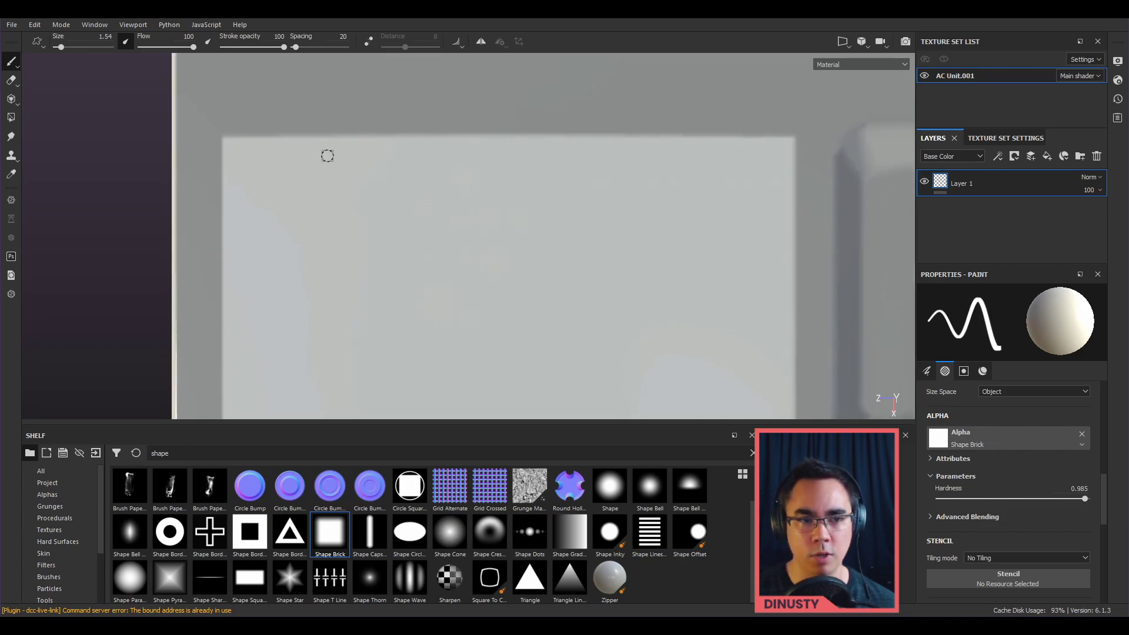
middle_click_drag(472, 233, 493, 198, "alt")
right_click_drag(493, 198, 471, 207, "alt")
middle_click_drag(497, 211, 484, 220, "alt")
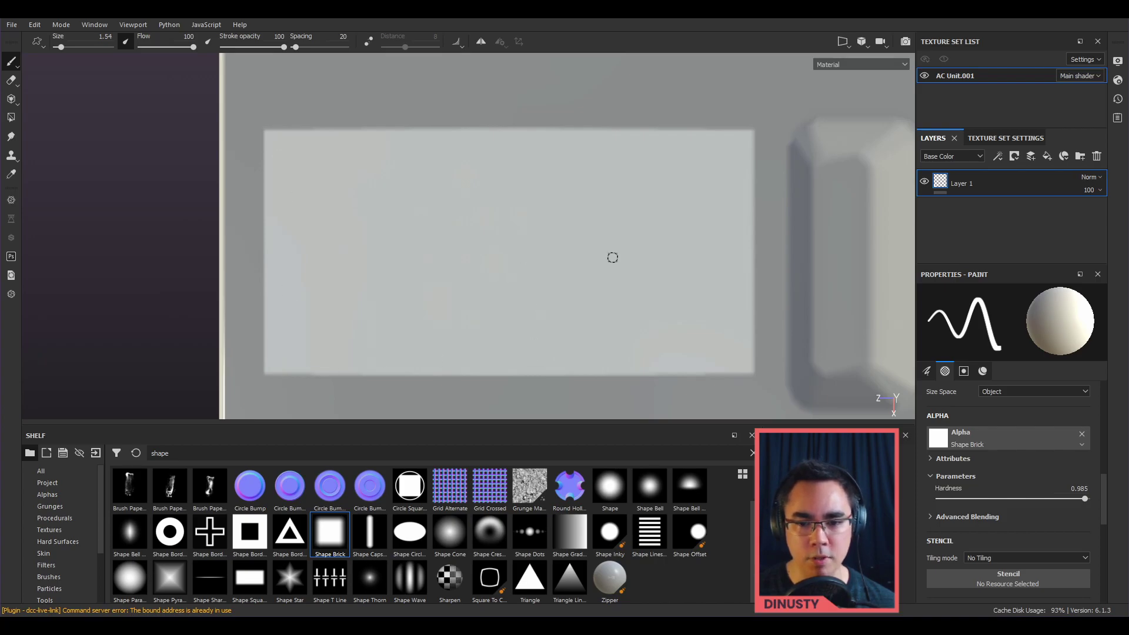
Step: Undo the straight stroke and the square stamp of the white rectangle
key("ctrl+z")
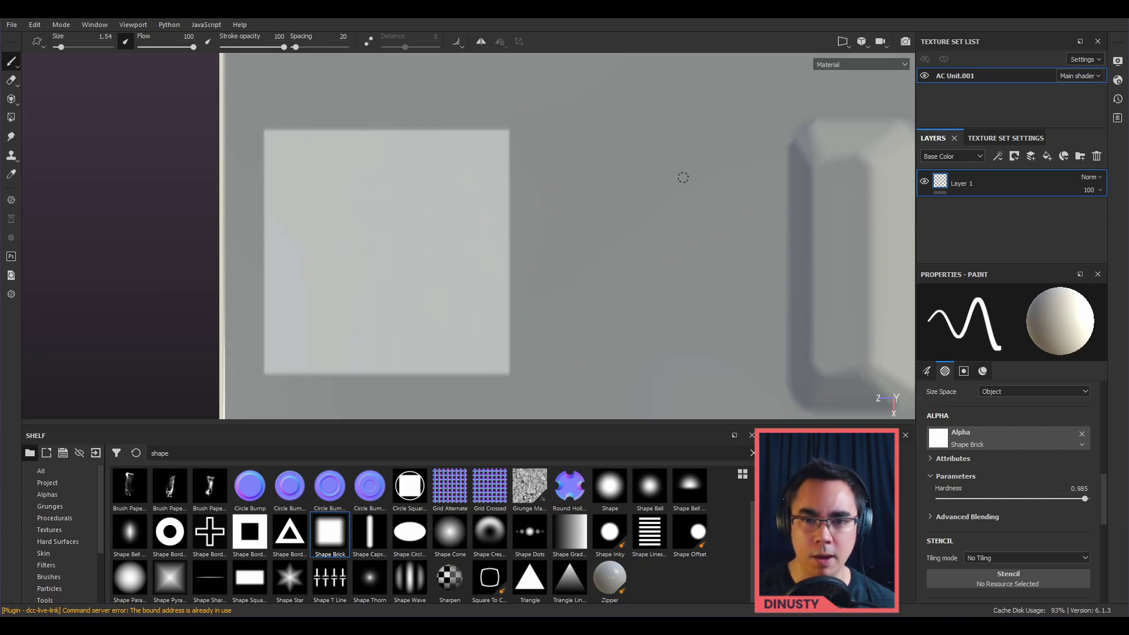
middle_click_drag(658, 272, 682, 249, "alt")
right_click_drag(683, 250, 615, 258, "alt")
middle_click_drag(614, 258, 610, 277, "alt")
key("ctrl+z")
Step: Set the brush size to 16.16, stamp a smaller square, extend it with a straight line, and undo both
mouse_move(424, 271)
right_mouse_down("ctrl")
mouse_move(441, 271)
mouse_move(408, 263)
mouse_move(443, 255)
right_mouse_up("ctrl")
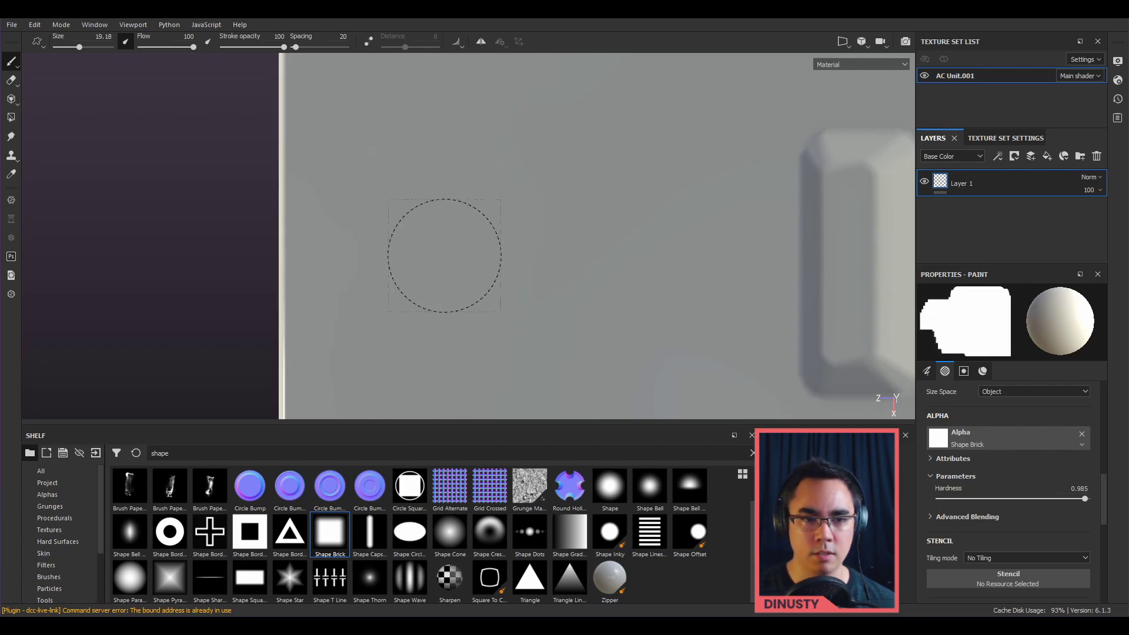
left_click(430, 257)
left_click(653, 260, "shift")
key("ctrl+z")
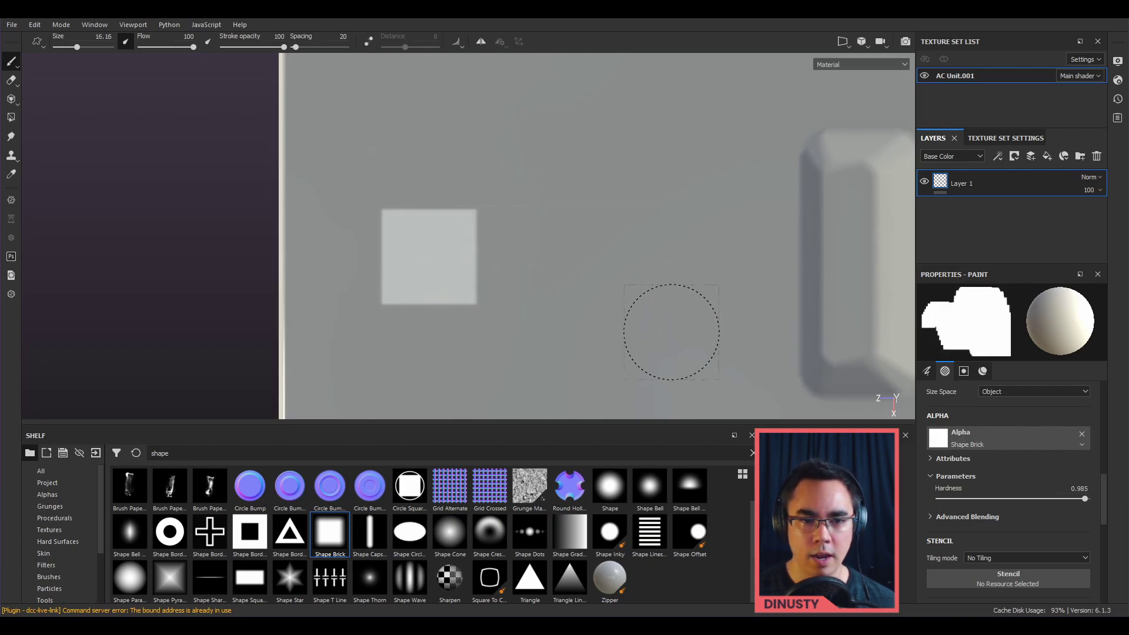
key("ctrl+z")
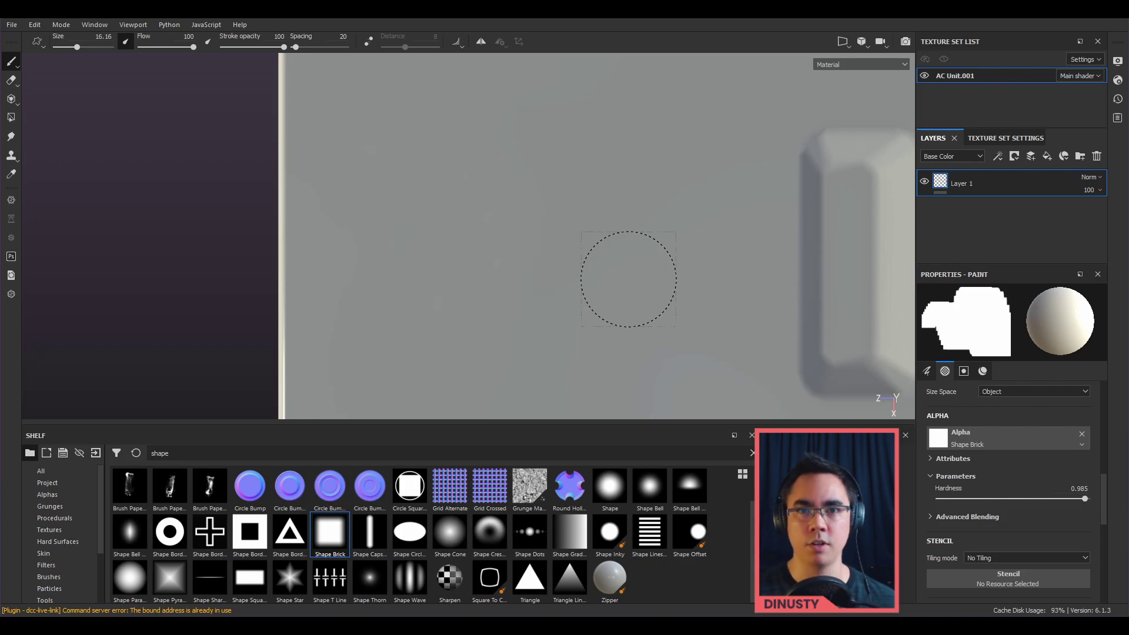
Step: Set the brush size to 36 over the flat area beside the beveled panel
middle_click_drag(628, 279, 556, 252)
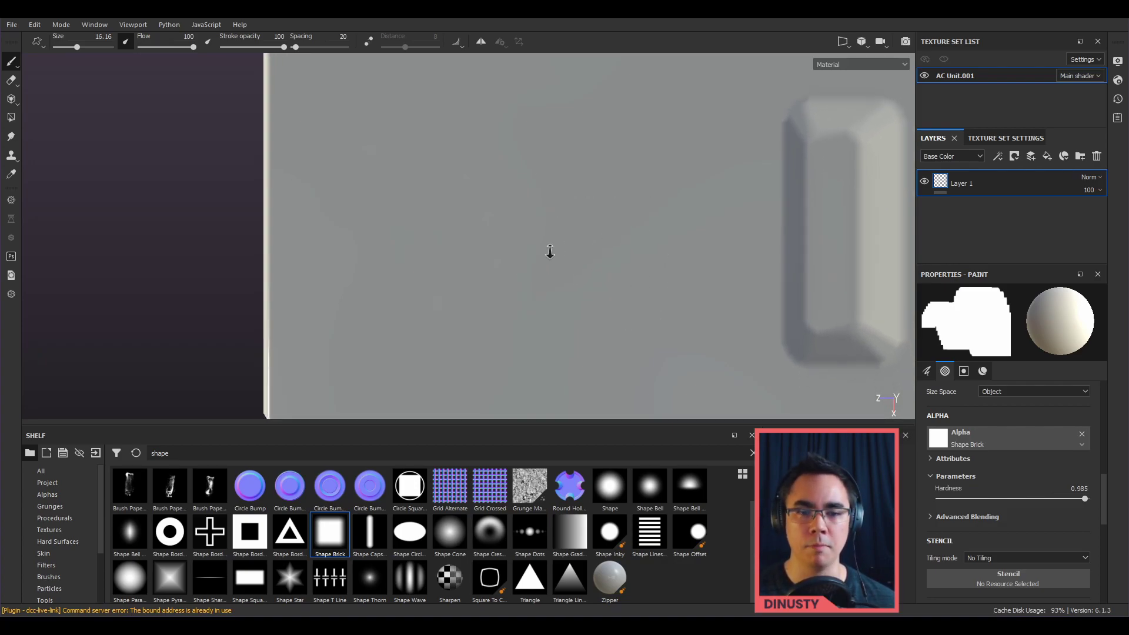
right_click_drag(560, 252, 479, 253, "alt")
middle_click_drag(478, 253, 481, 217, "alt")
right_click_drag(419, 229, 472, 230, "ctrl")
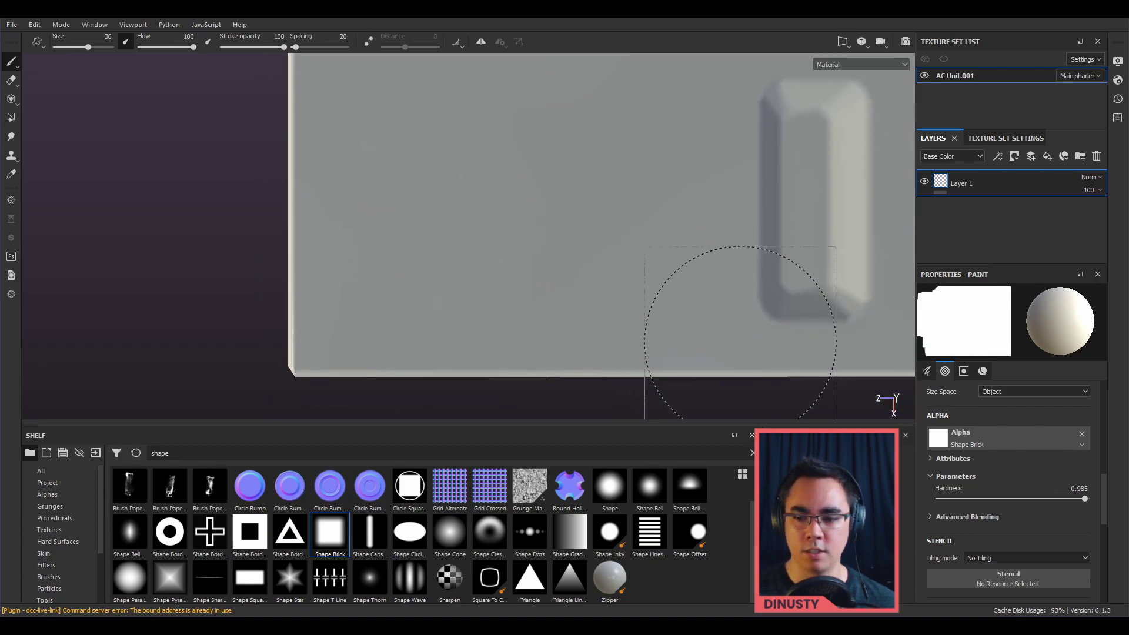
Step: Set the Stamps Blending in the brush's Advanced Blending to Lighten (Maximum)
middle_click_drag(796, 300, 800, 323, "alt")
left_click(987, 520)
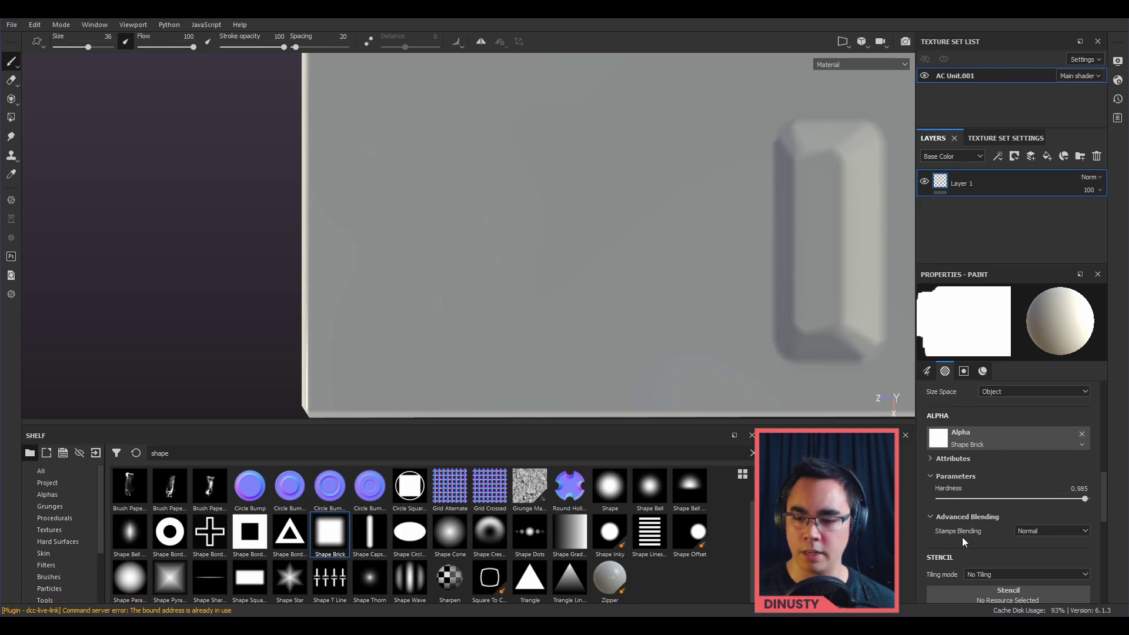
left_click(1050, 531)
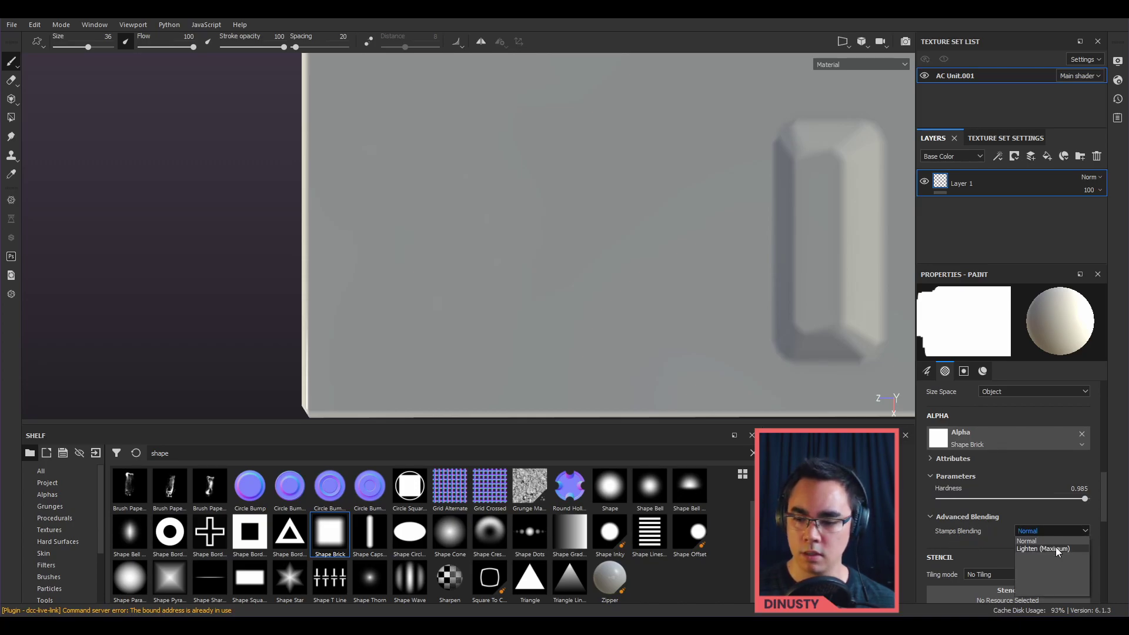
left_click(1041, 549)
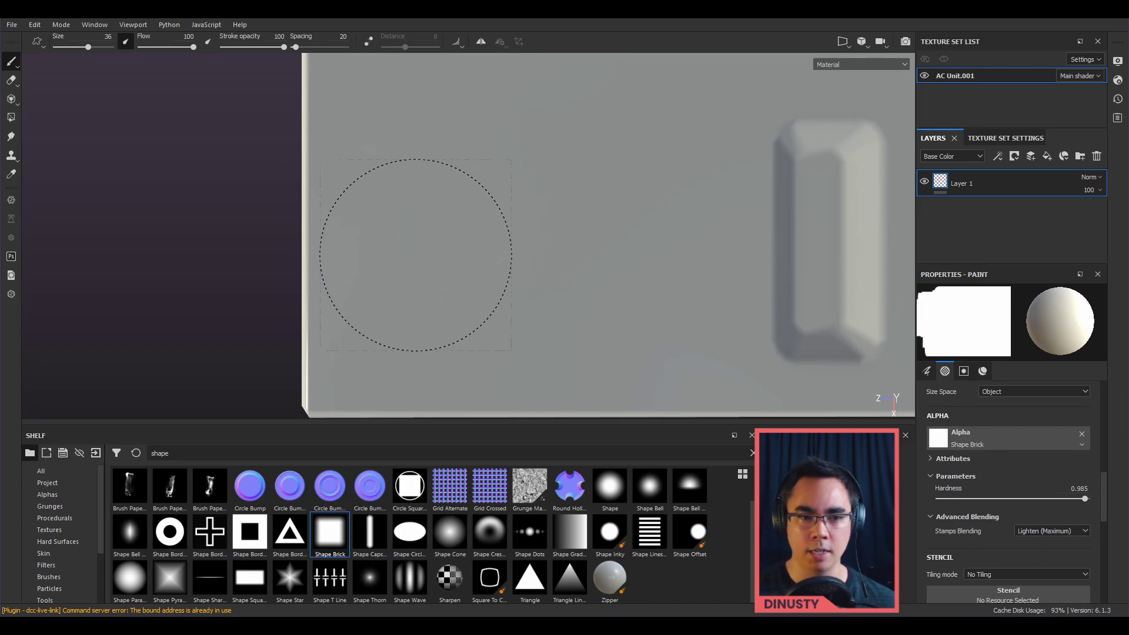
Step: Twice stamp a square on the flat area, extend it with a straight line into a rectangle, and undo both strokes
left_click(435, 245)
left_click(633, 246, "shift")
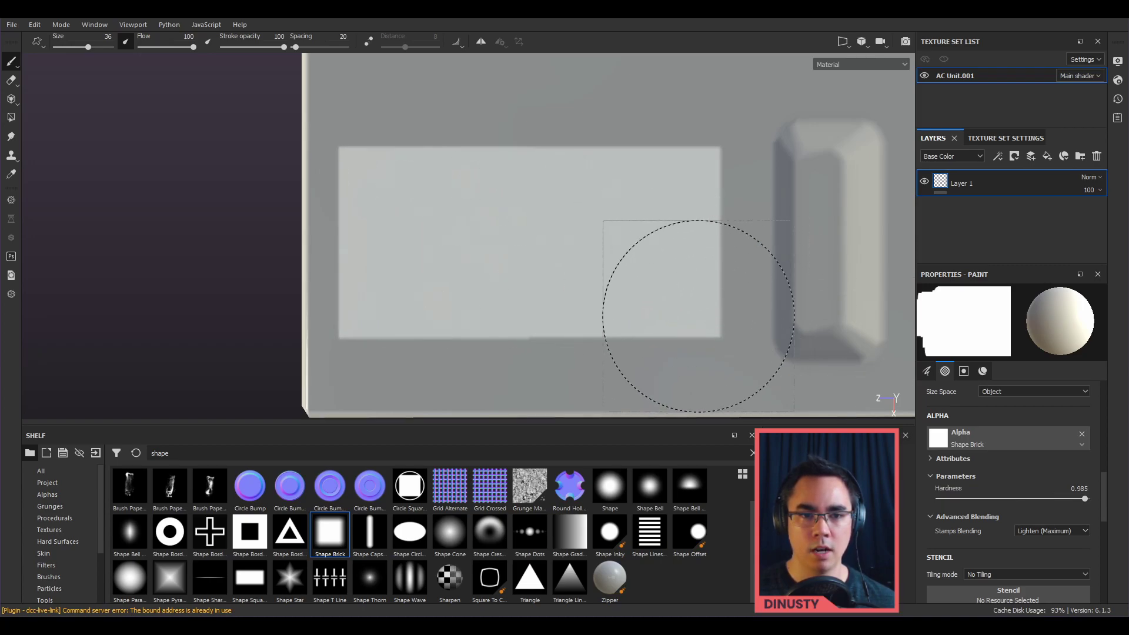
key("ctrl+z")
key("ctrl+z")
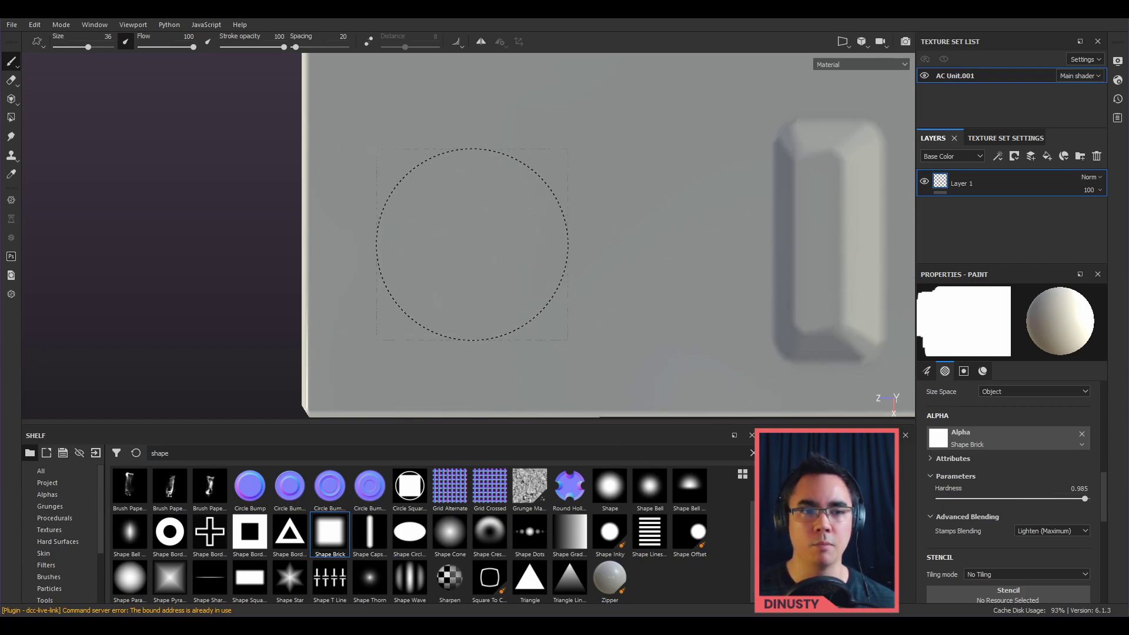
left_click(415, 226)
left_click(662, 224, "shift")
key("ctrl+z")
key("ctrl+z")
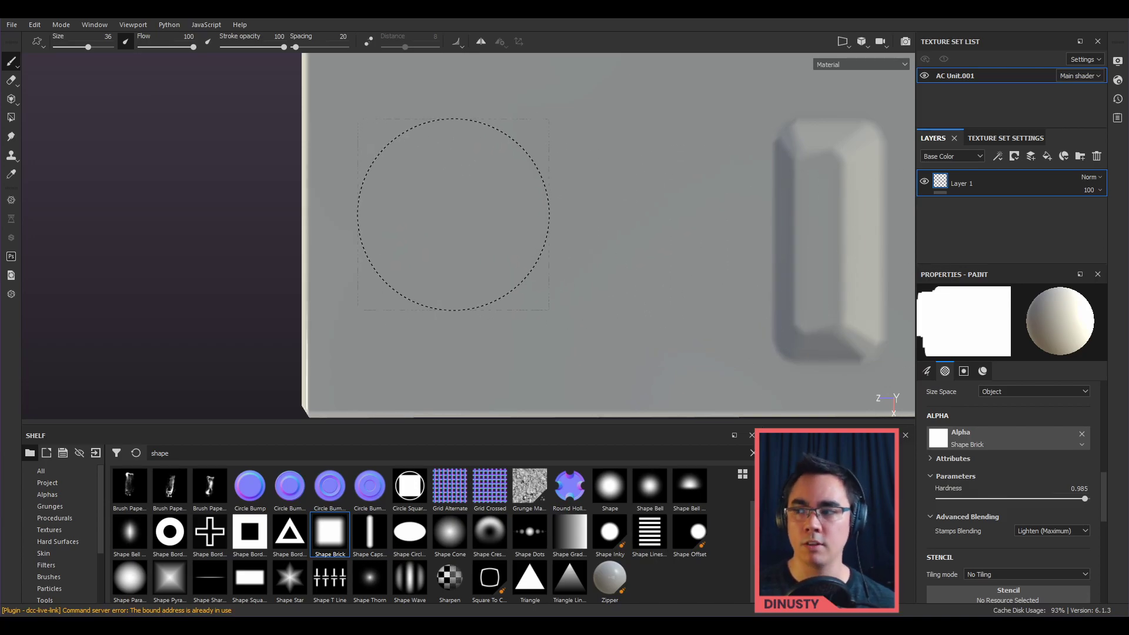
Step: Stamp a square, preview free and snapped straight lines from it, undo the stamp, then paint a snapped horizontal stroke and undo it
left_click(431, 222)
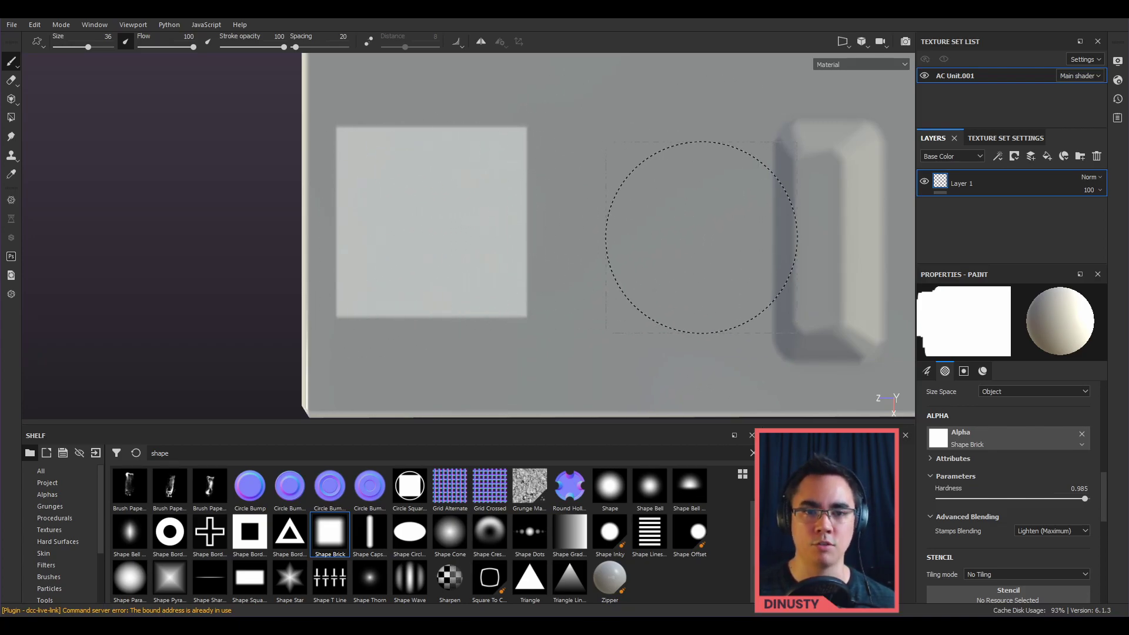
key("shift")
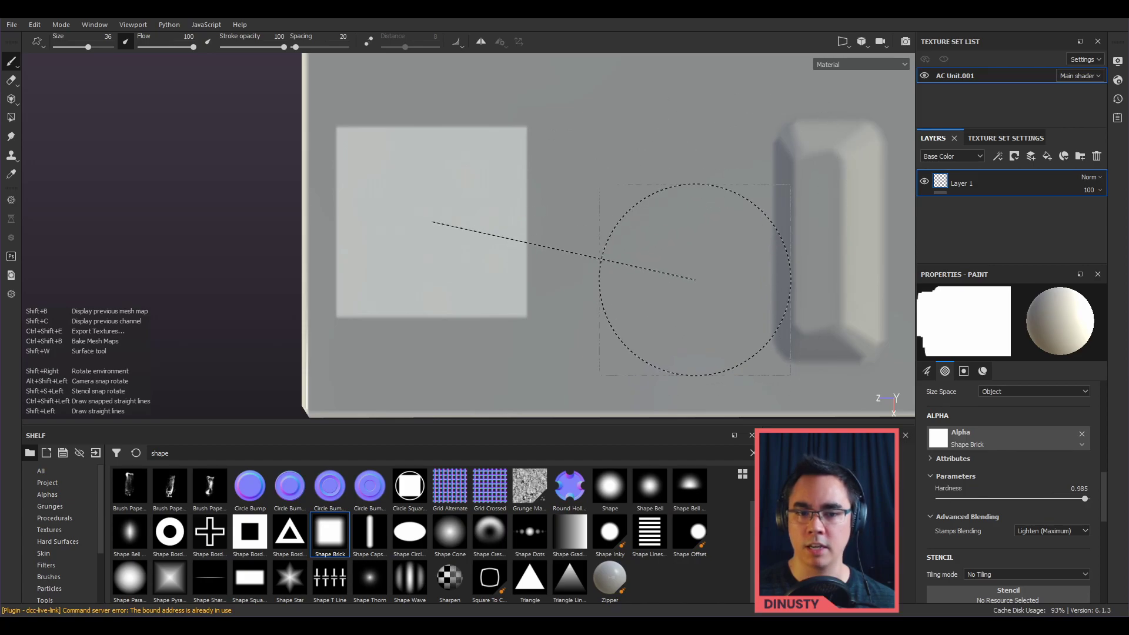
key("ctrl")
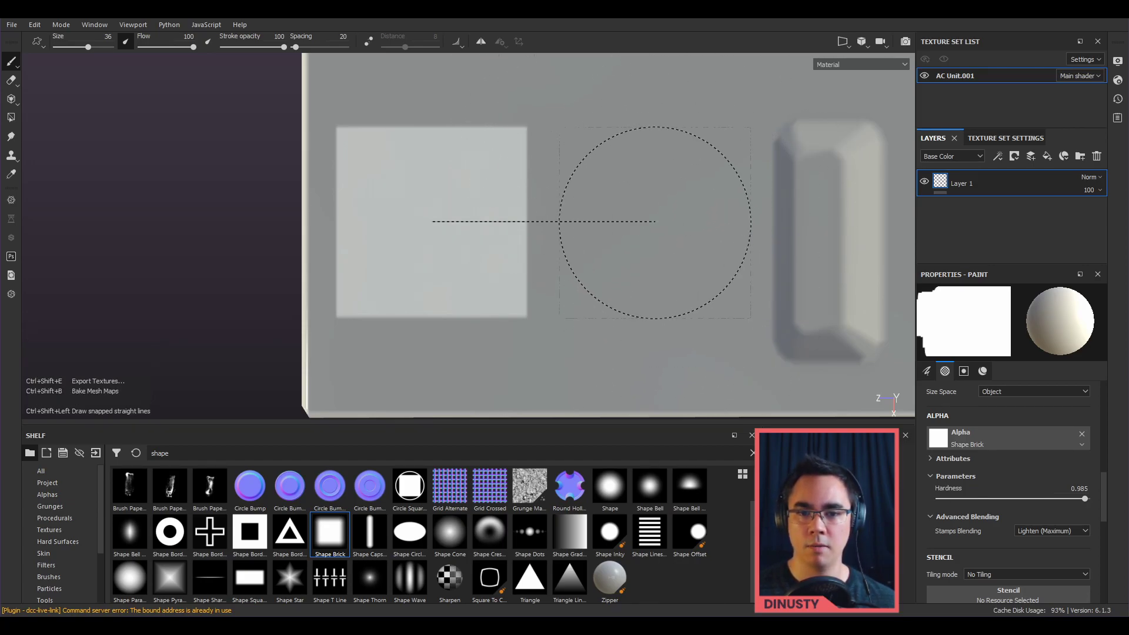
key("ctrl+z")
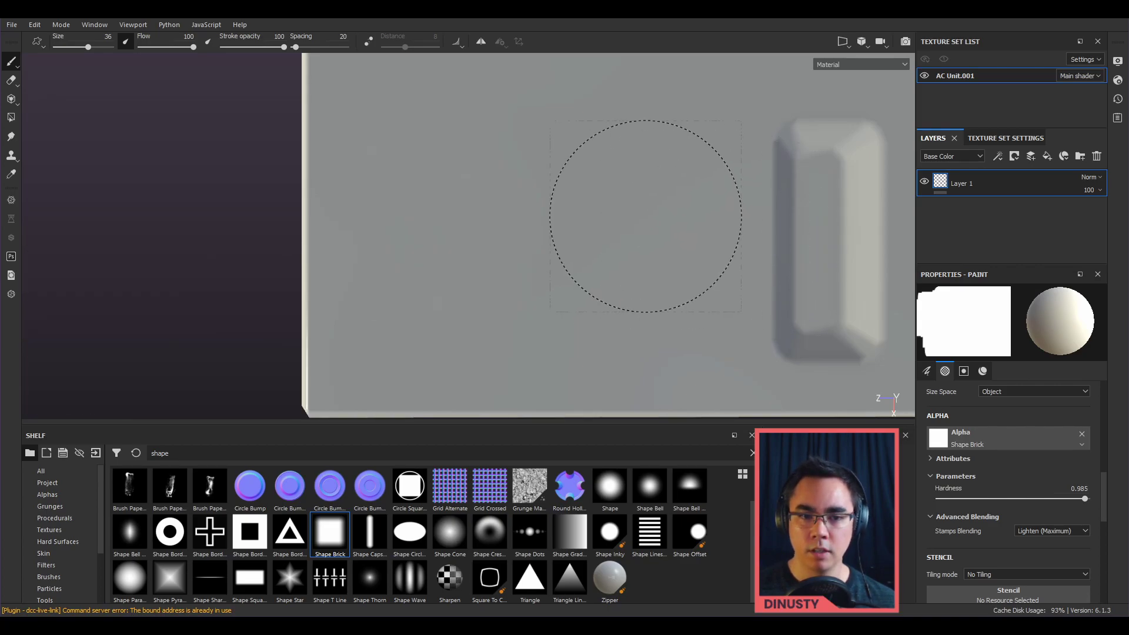
left_click(664, 223, "ctrl+shift")
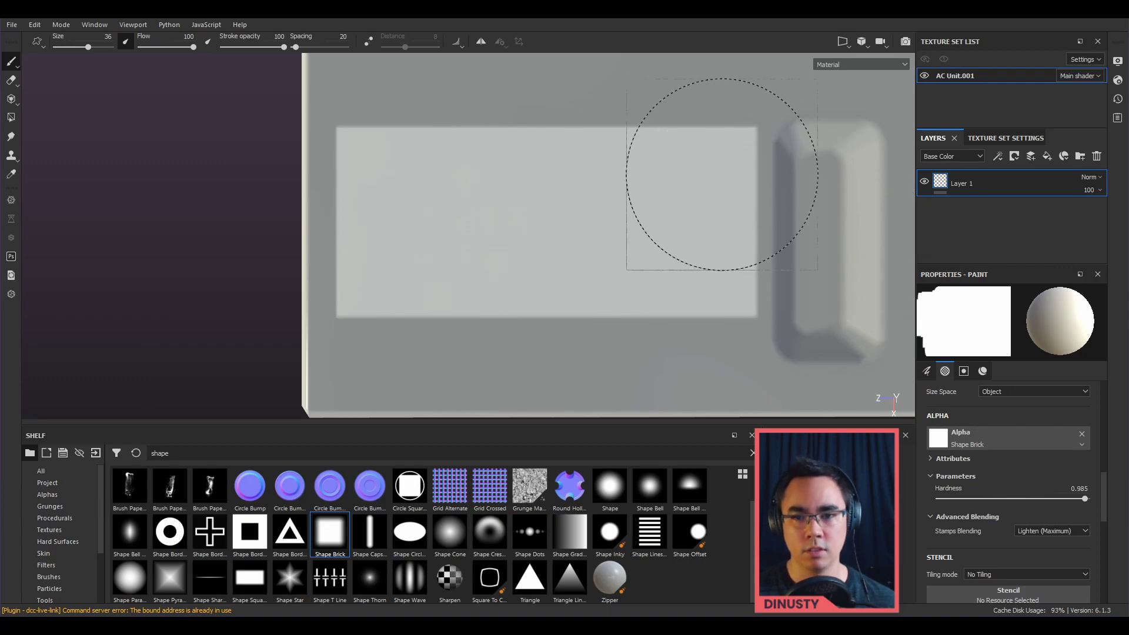
key("ctrl+z")
Step: Stamp and undo a new square, paint a snapped horizontal stroke from that starting point, and undo the stroke
left_click(420, 208)
key("ctrl+z")
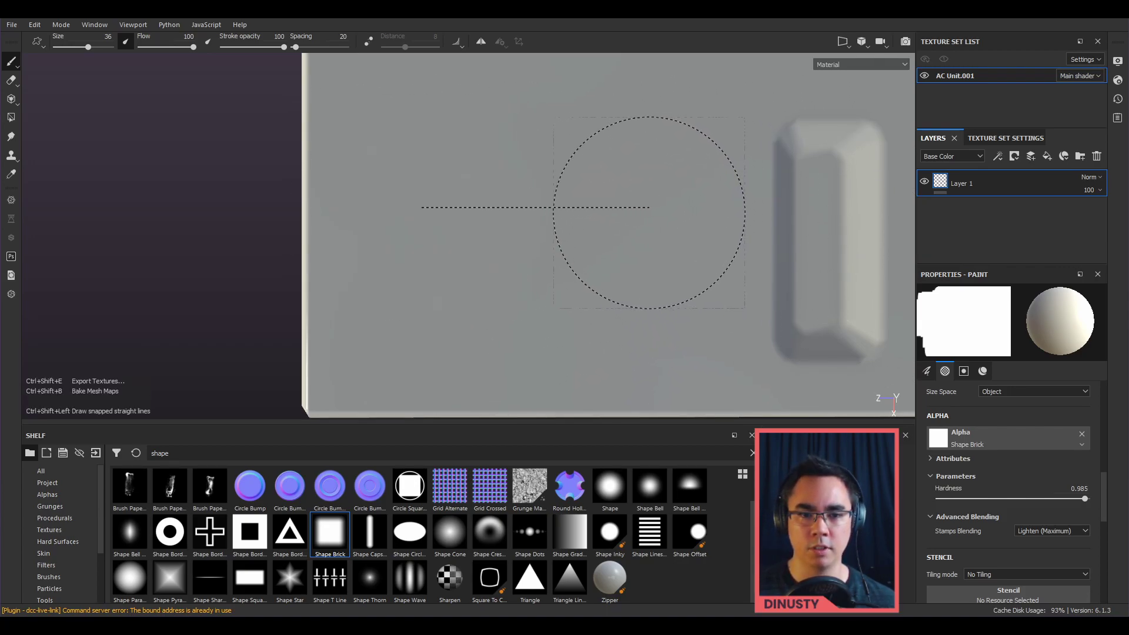
left_click(649, 209, "ctrl+shift")
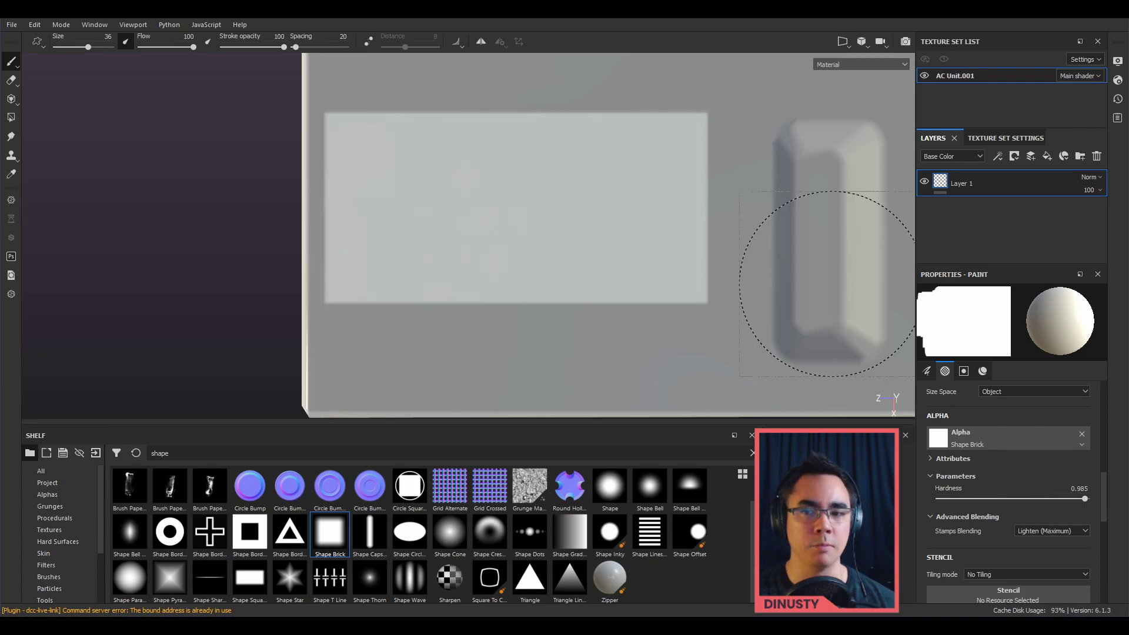
key("ctrl+z")
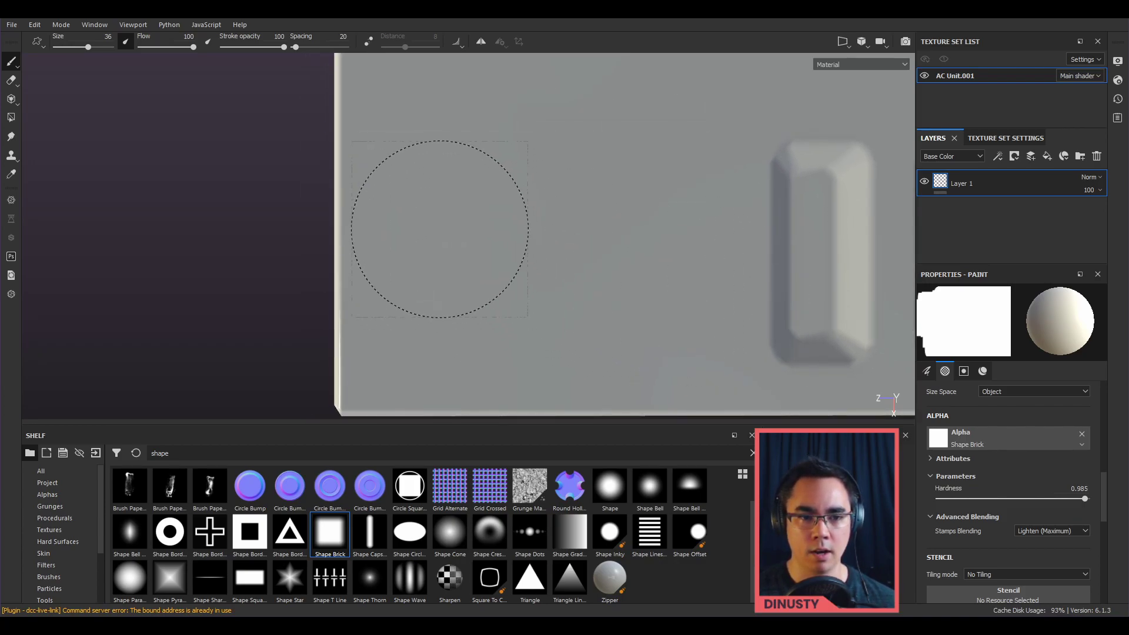
Step: Place a single white square stamp on the flat area beside the beveled panel
right_click(1019, 185)
left_click(964, 191)
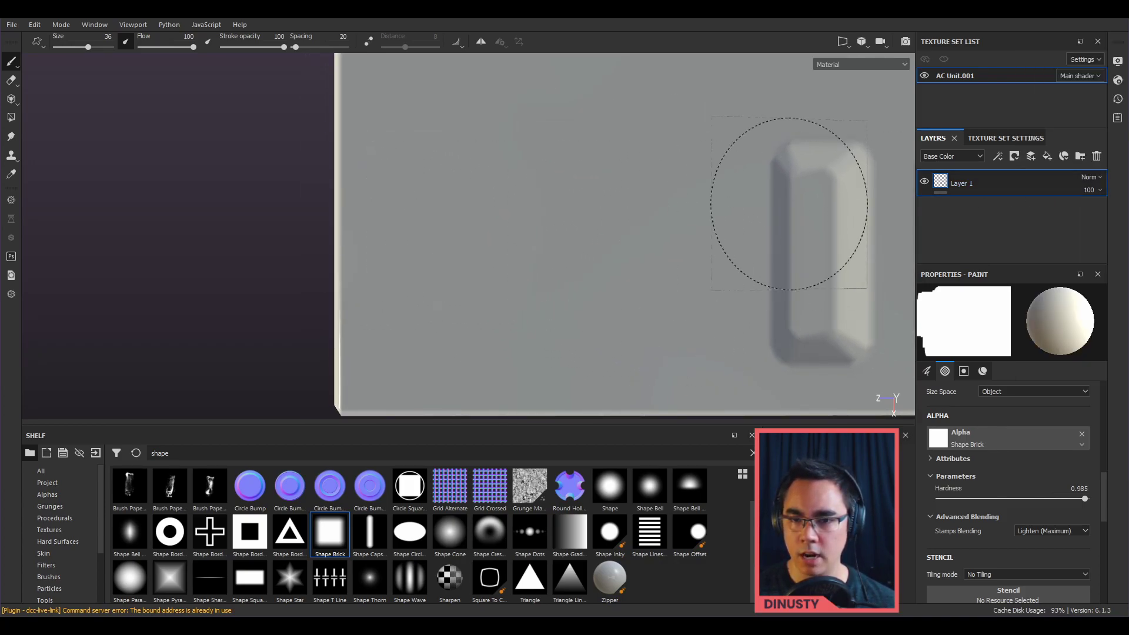
key("ctrl+y")
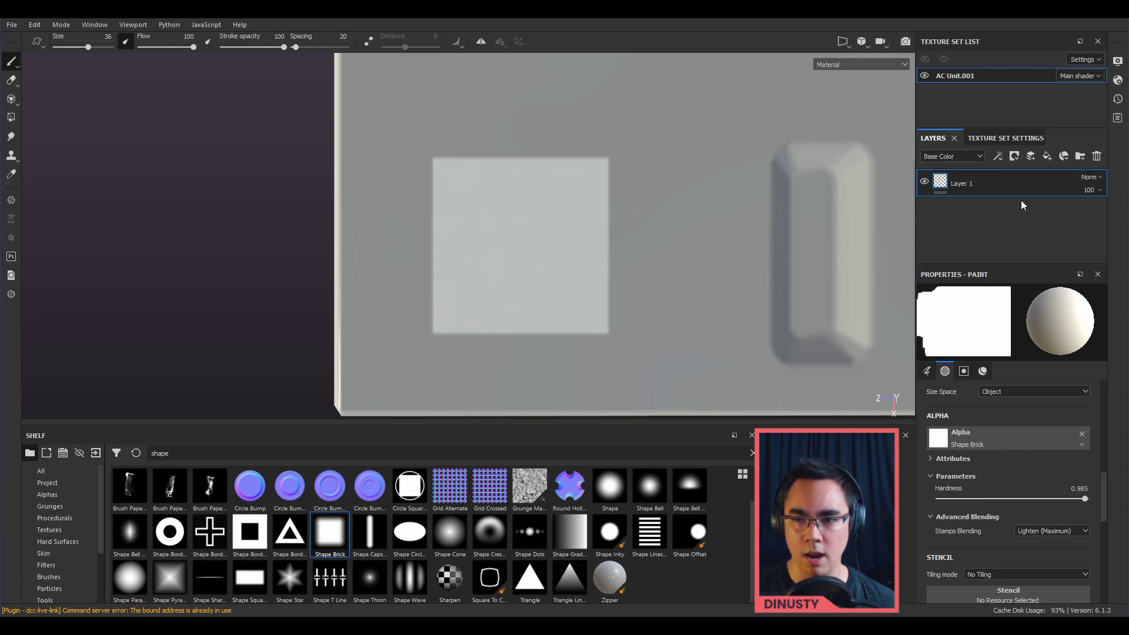
Step: Add a filter to Layer 1 and choose Mask Outline by searching for "out"
right_click(1018, 184)
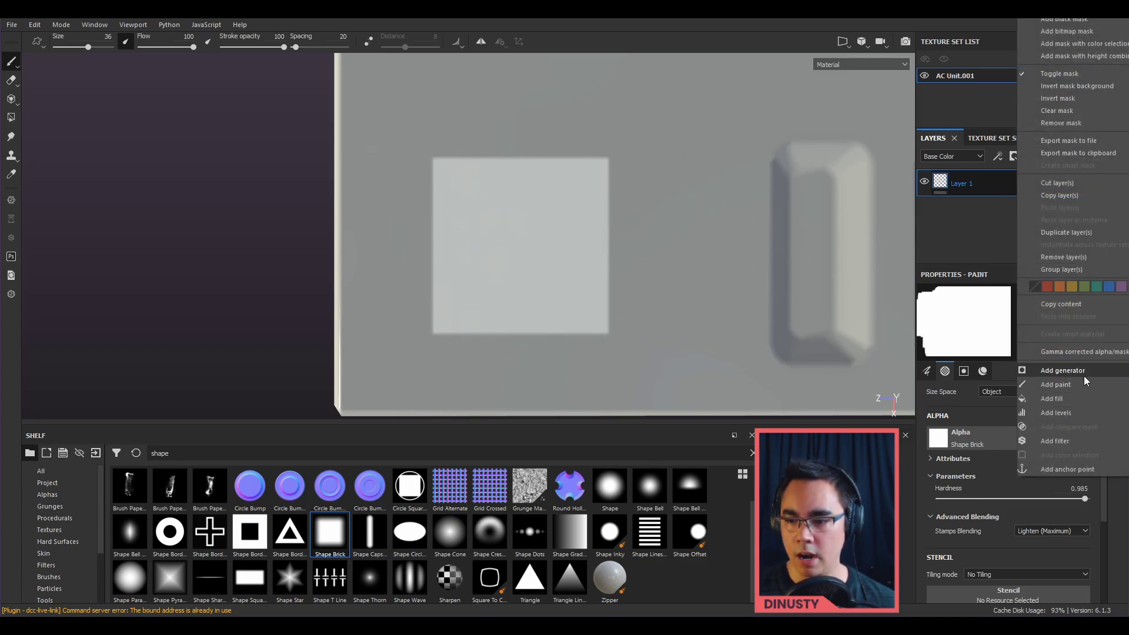
left_click(1076, 444)
left_click(1011, 334)
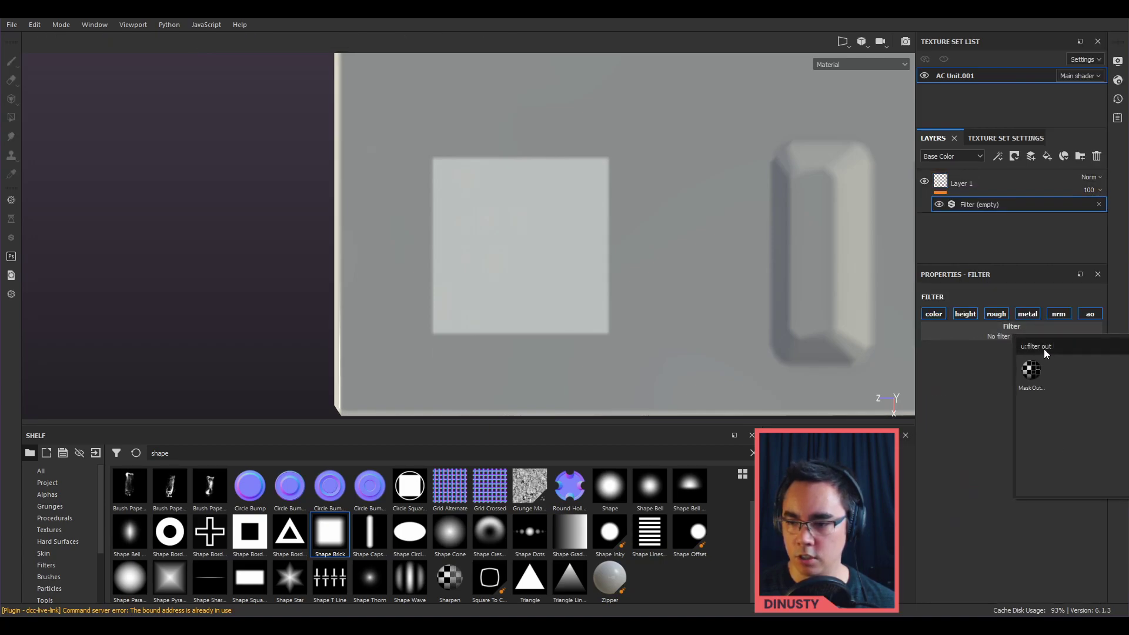
key("BackSpace")
key("BackSpace")
key("BackSpace")
key("BackSpace")
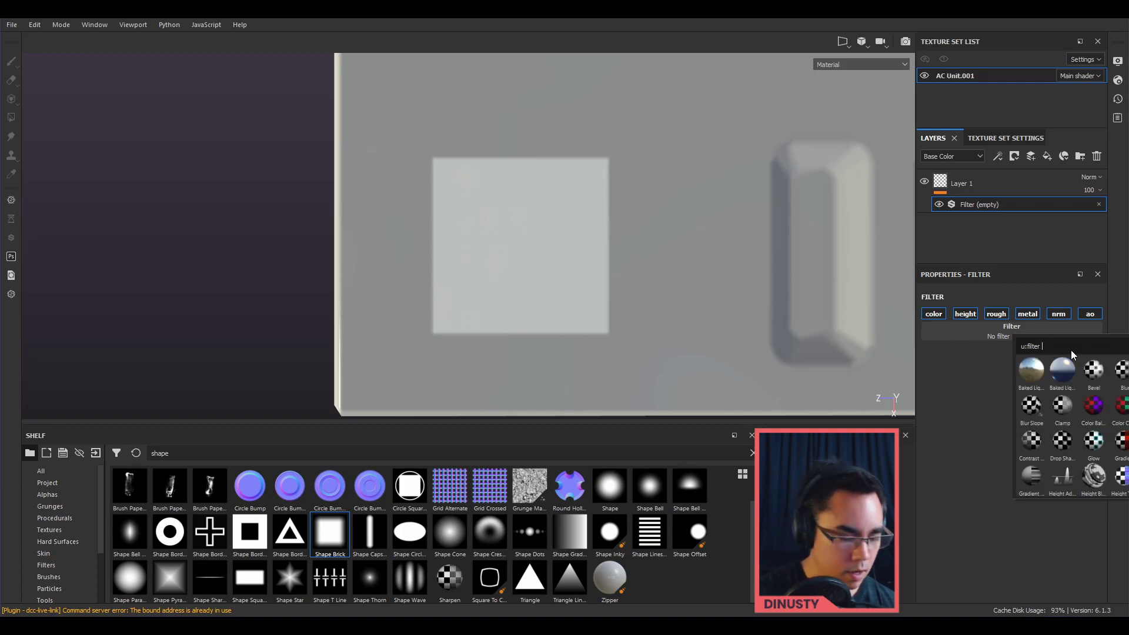
type("out")
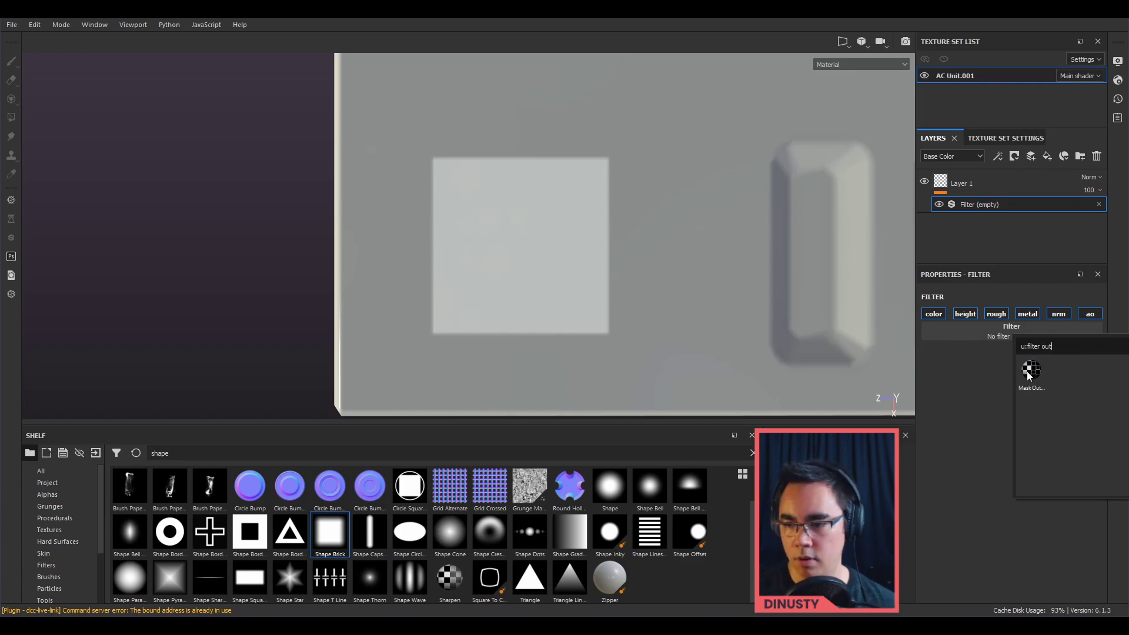
mouse_move(1027, 372)
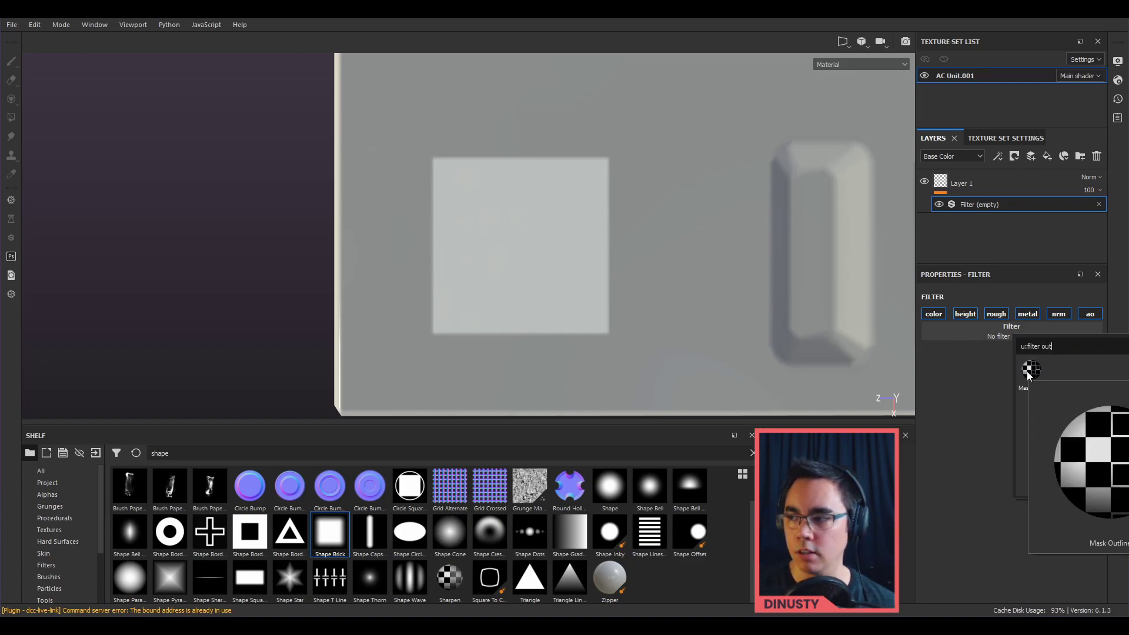
left_click(1027, 372)
left_click_drag(715, 265, 474, 210, "alt")
left_click_drag(656, 274, 520, 259, "alt")
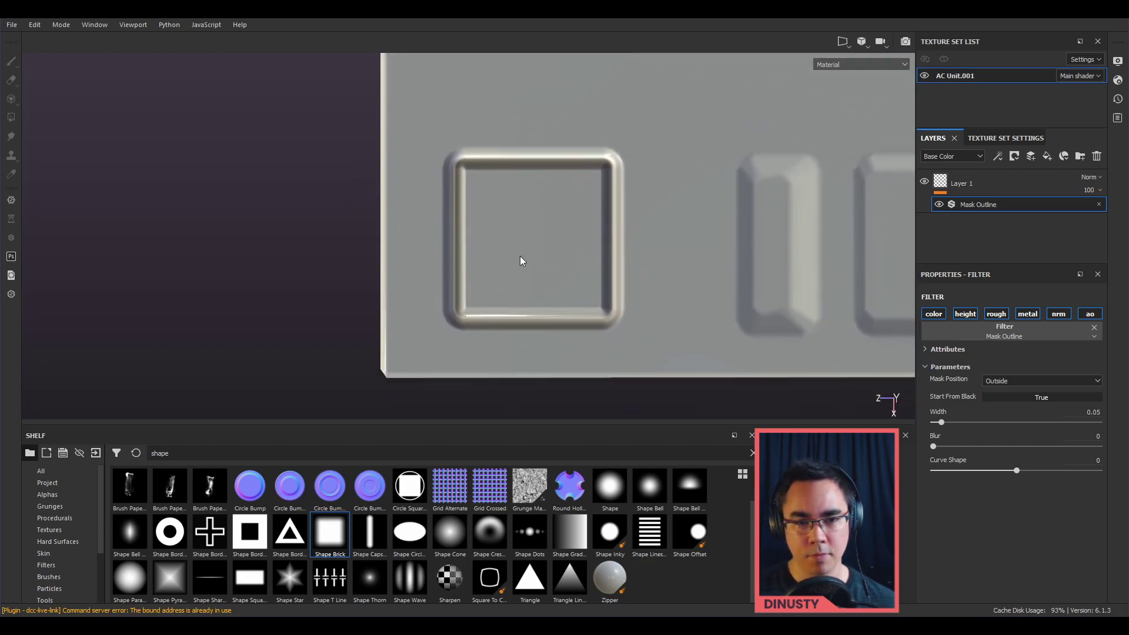
Step: Undo the Mask Outline filter and redo it to compare the square with and without the outline
key("ctrl+z")
key("ctrl+z")
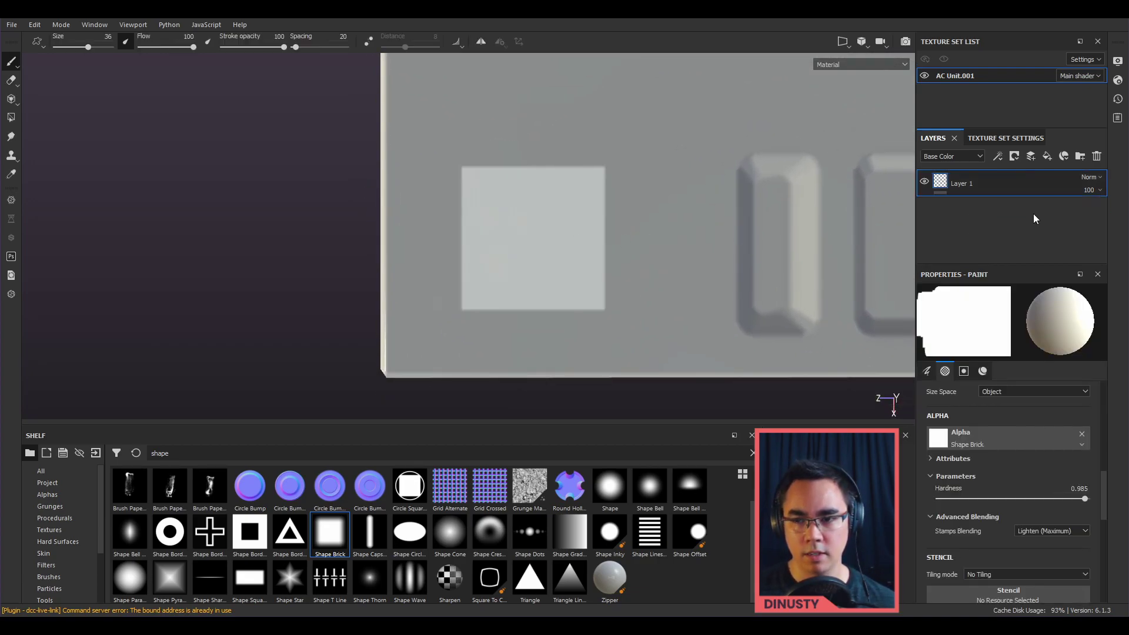
key("ctrl+y")
key("ctrl+y")
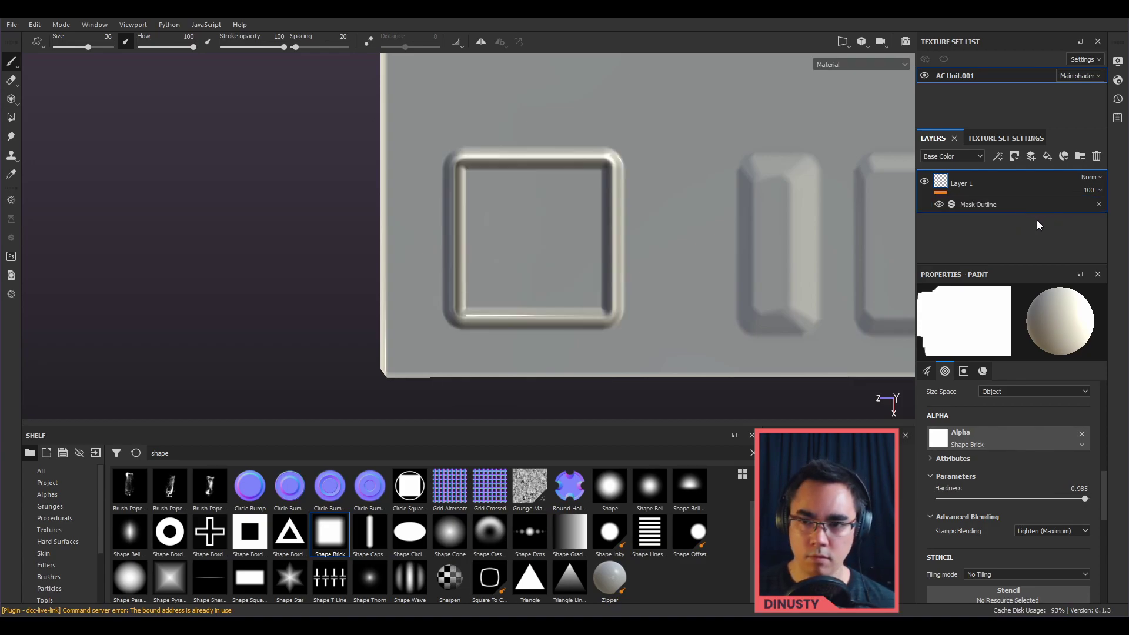
Step: Try erasing the outlined square with the eraser at size 68.61, then show the Ambient occlusion map and return to the Material view
key("e")
mouse_move(598, 209)
left_mouse_down()
mouse_move(454, 245)
mouse_move(653, 219)
left_mouse_up()
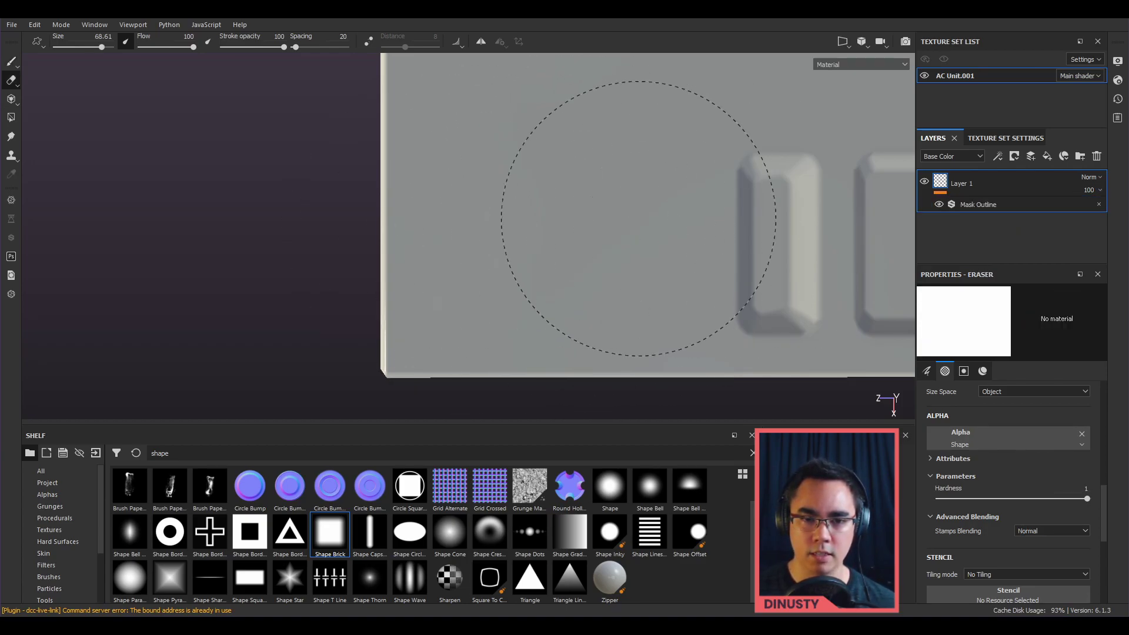
key("b")
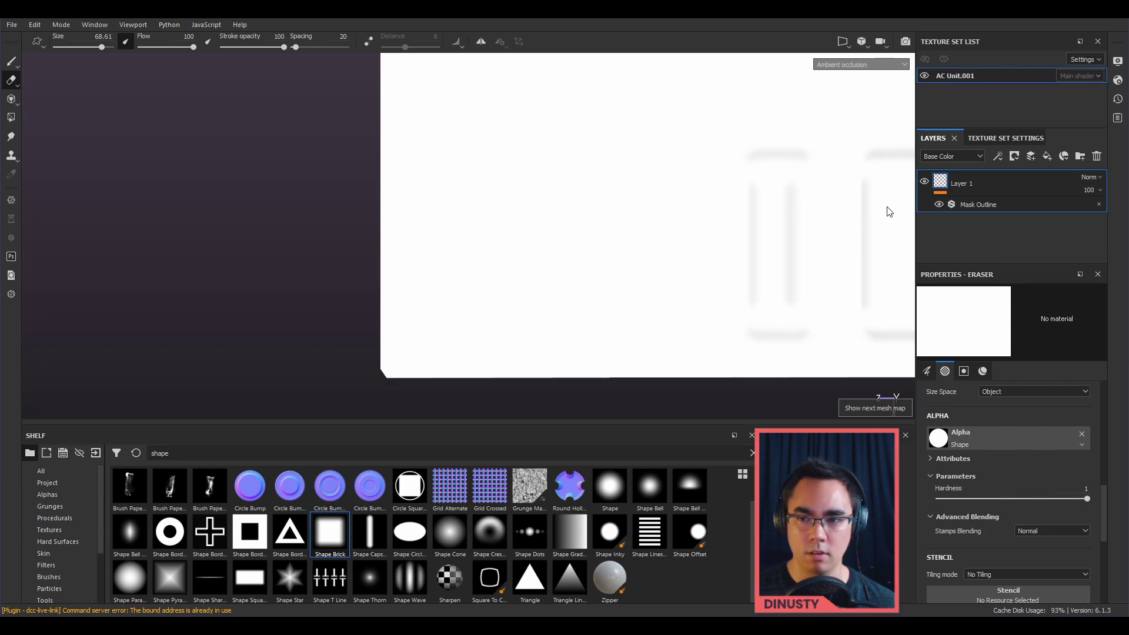
key("m")
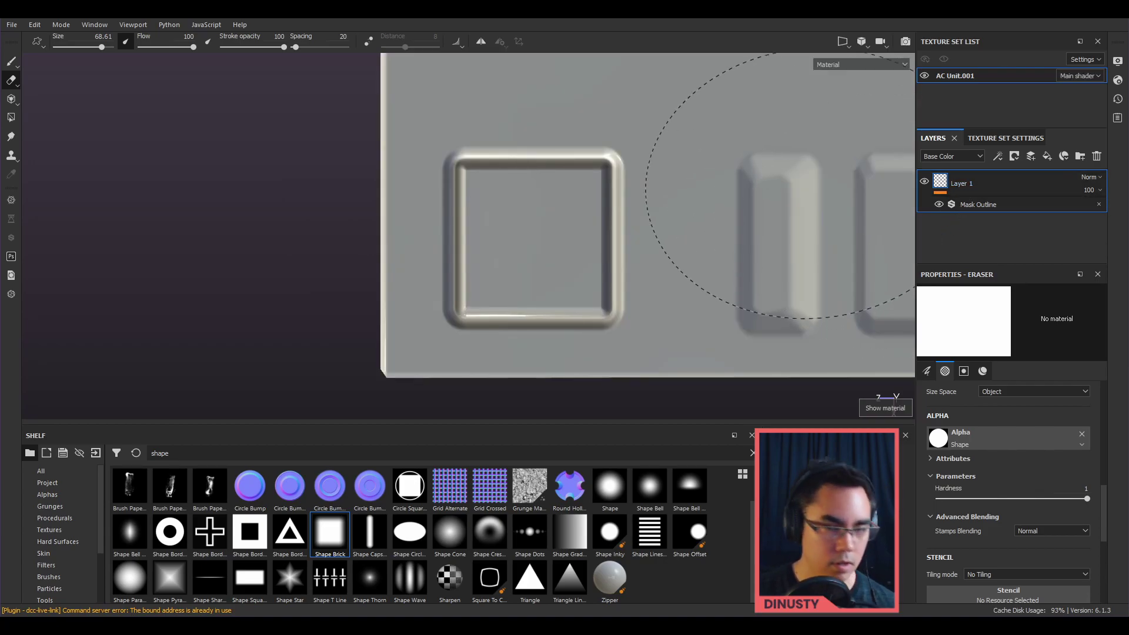
Step: Erase the outlined square, then stamp a new one near the panel's edge and extend it with a straight line into an outlined rectangle
left_click_drag(562, 226, 607, 229)
key("1")
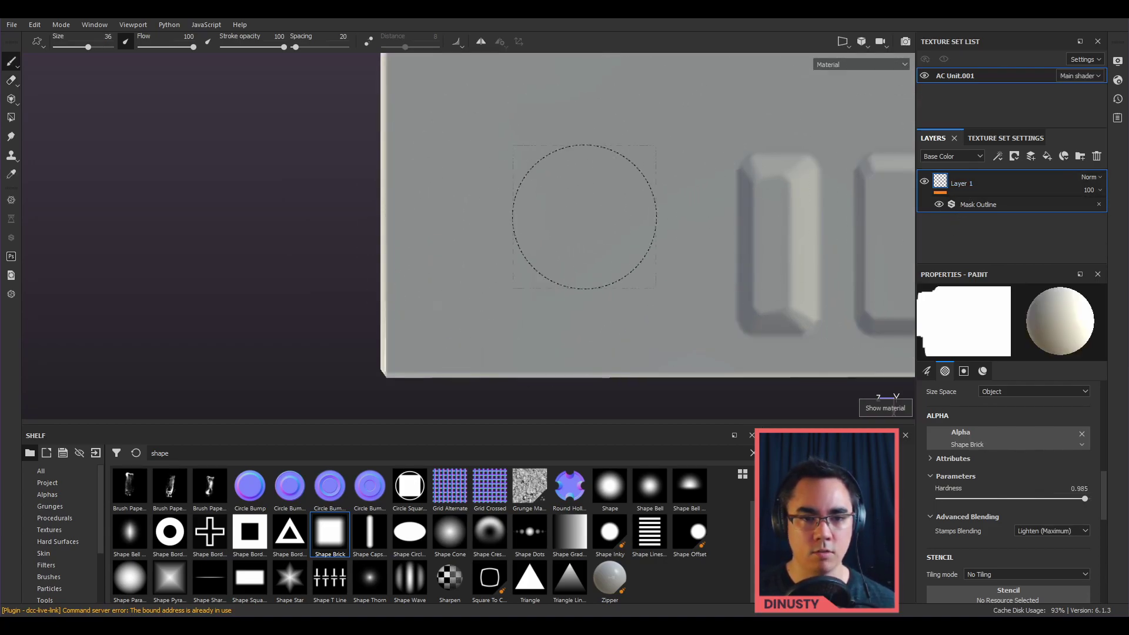
left_click(479, 240)
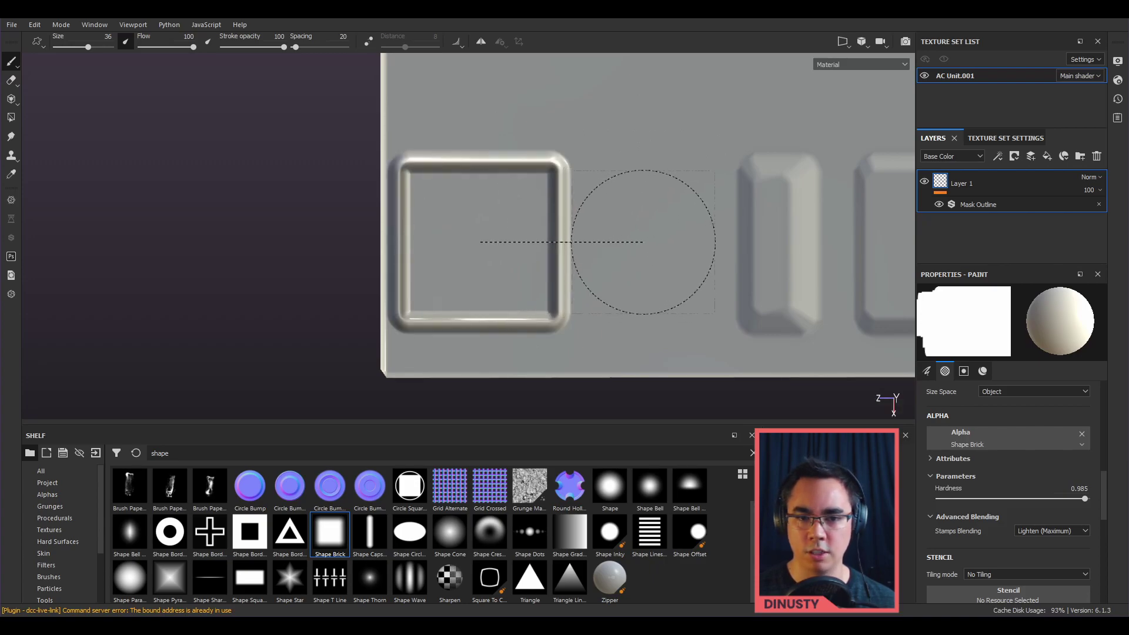
left_click(634, 239, "shift")
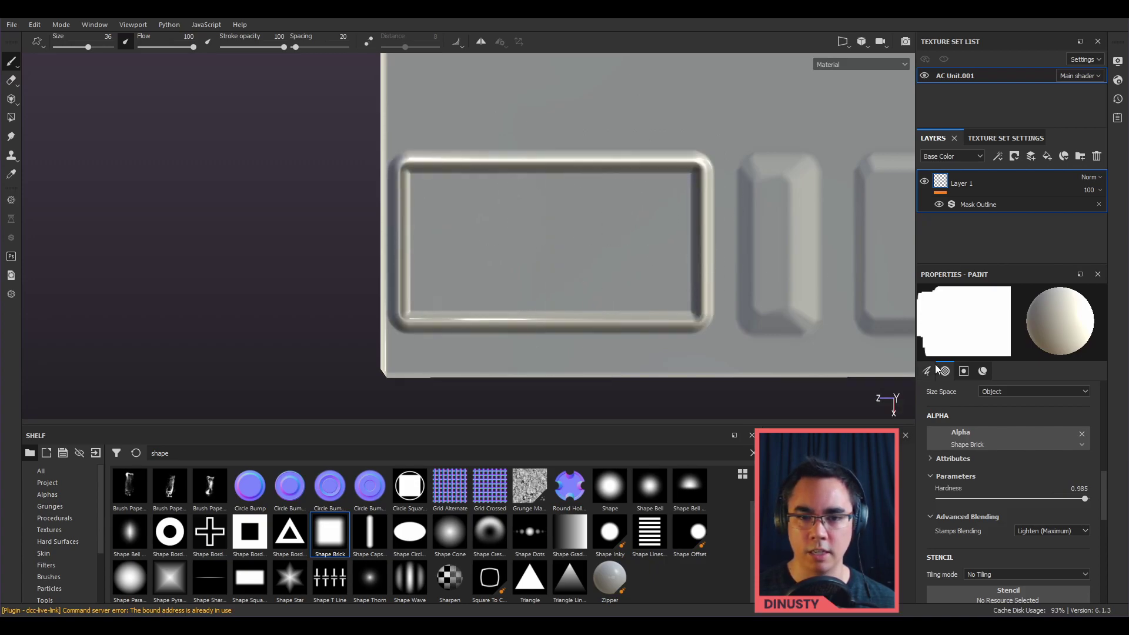
Step: Set Stamps Blending to Normal, and replace the outlined rectangle with one painted from a square stamp and a straight line
left_click(1047, 531)
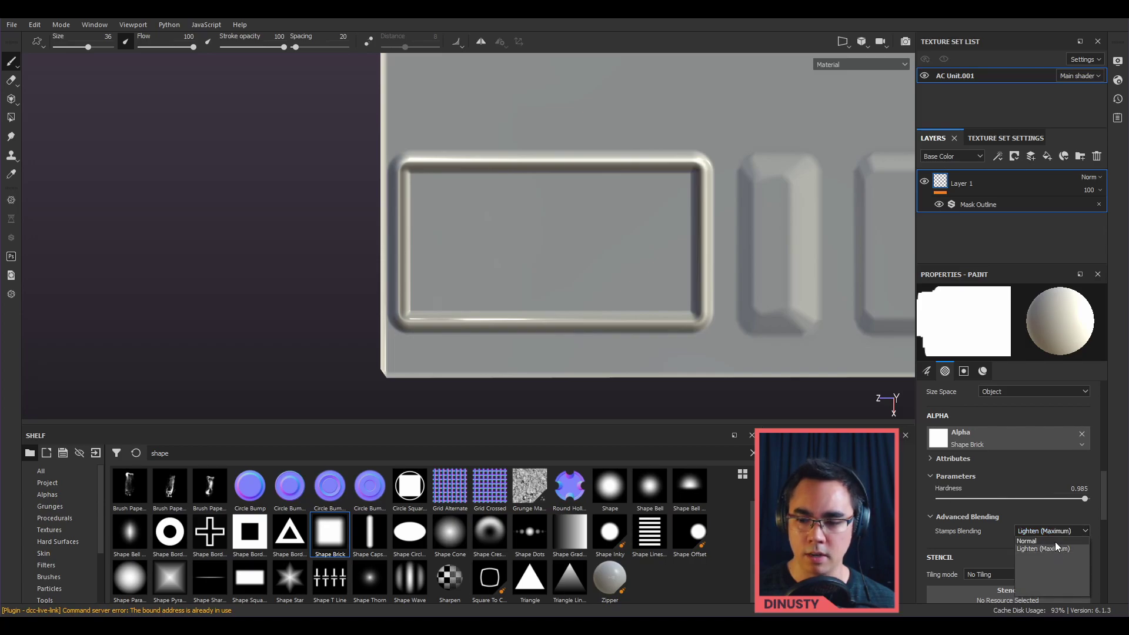
left_click(1055, 542)
key("ctrl+z")
key("ctrl+z")
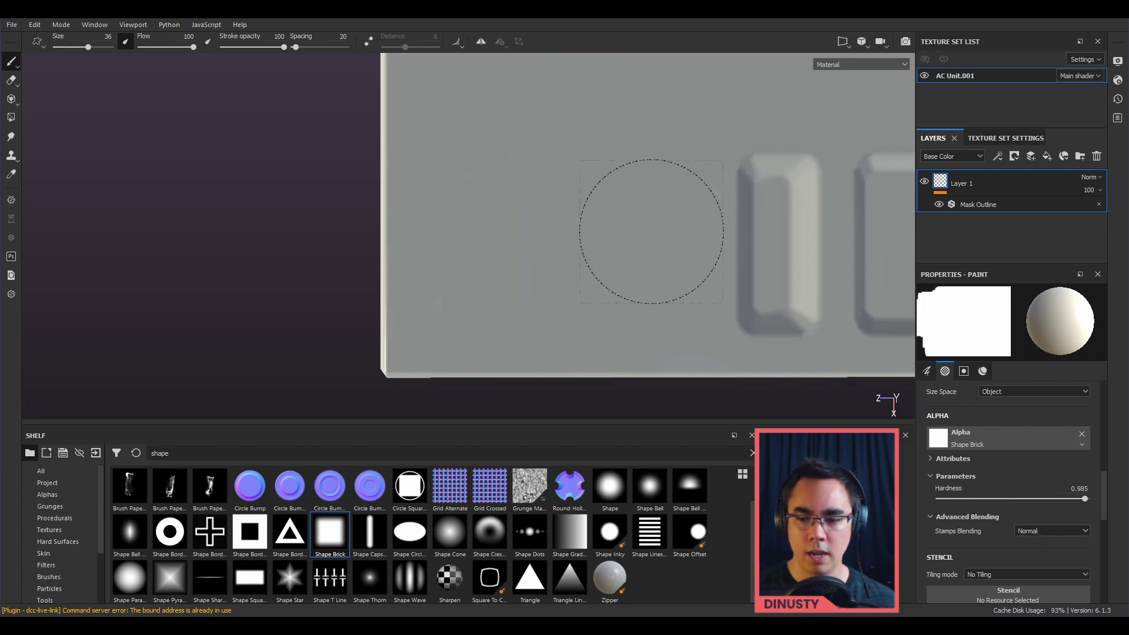
left_click(479, 228)
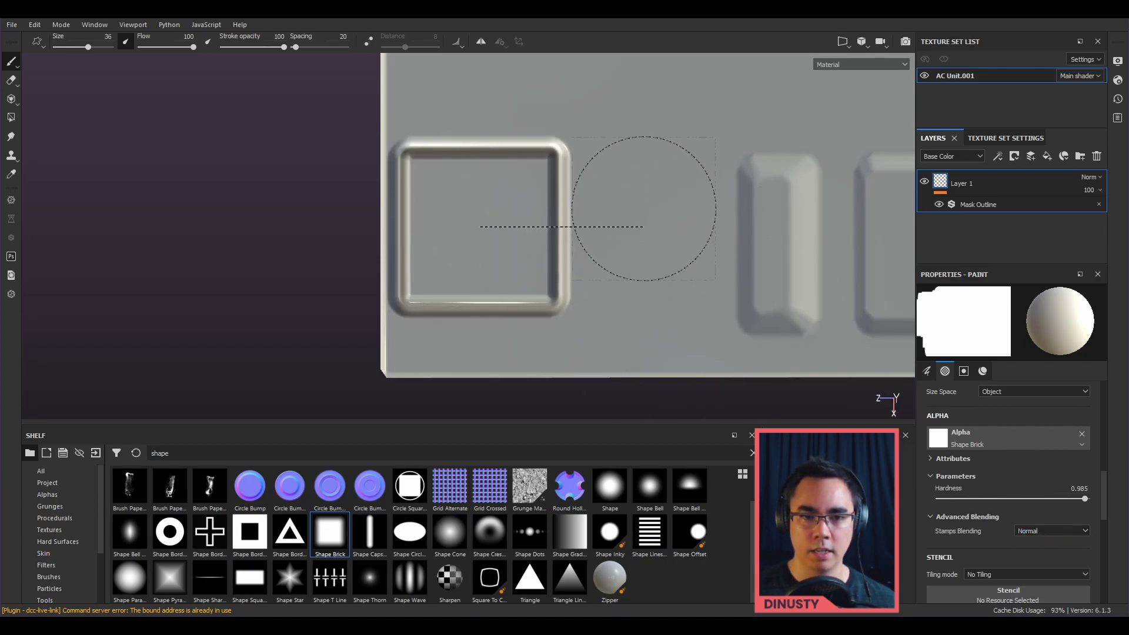
left_click(623, 228, "shift")
Step: Set the brush size to 11.42 with hardness 0.995, and set Stamps Blending to Lighten (Maximum)
right_click_drag(523, 235, 523, 235, "ctrl")
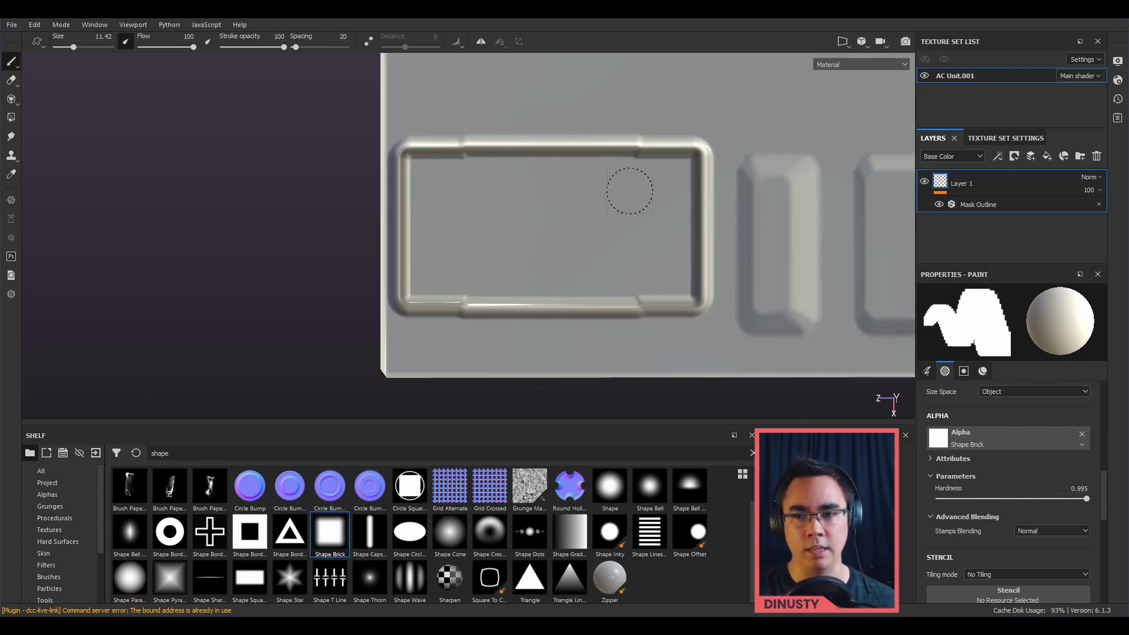
left_click(1057, 535)
left_click(1046, 551)
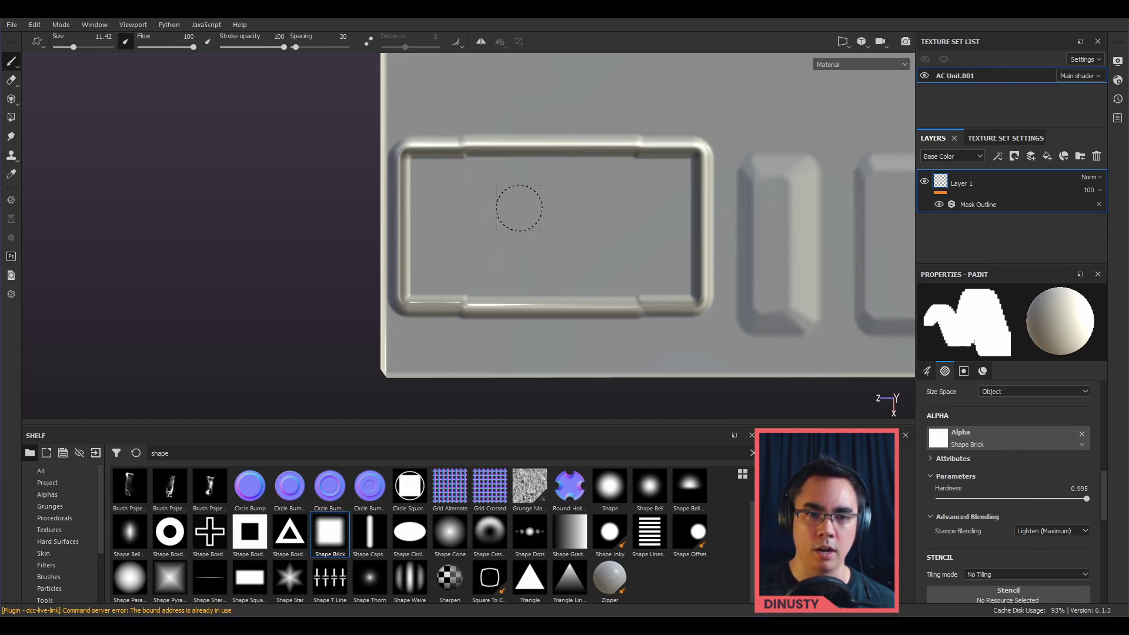
Step: Undo the stepped outlined rectangle and repaint it from a square stamp at brush size 35.04 and a straight line
scroll(594, 224, "up", 2)
right_click_drag(583, 206, 588, 206, "ctrl")
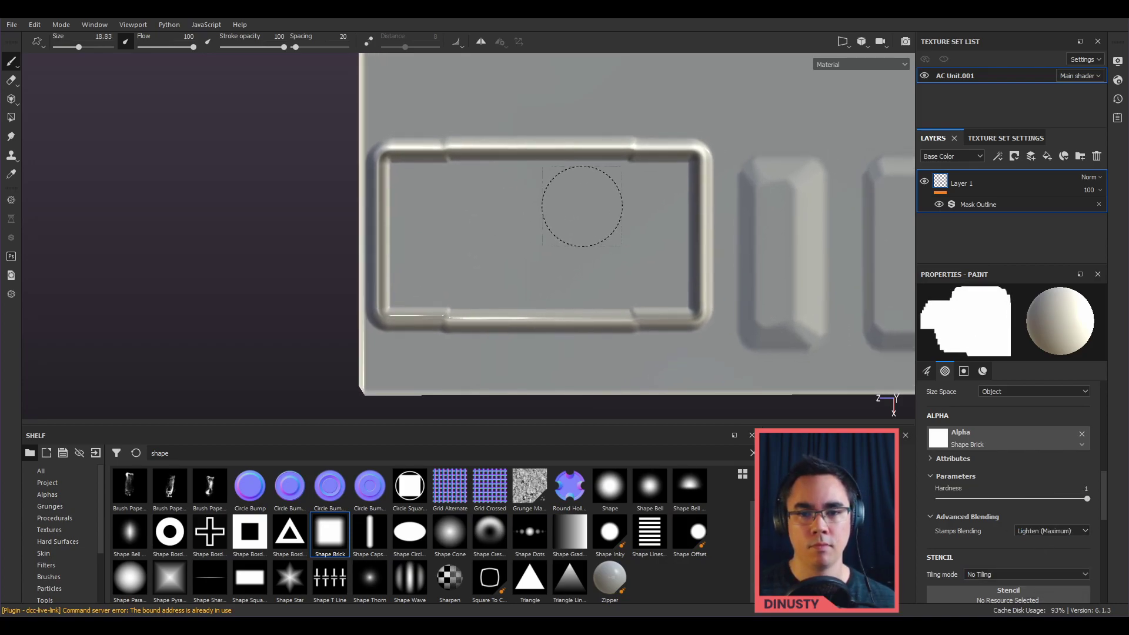
key("ctrl+z")
key("ctrl+z")
mouse_move(476, 212)
right_mouse_down("ctrl")
mouse_move(486, 223)
mouse_move(457, 207)
right_mouse_up("ctrl")
left_click(459, 206)
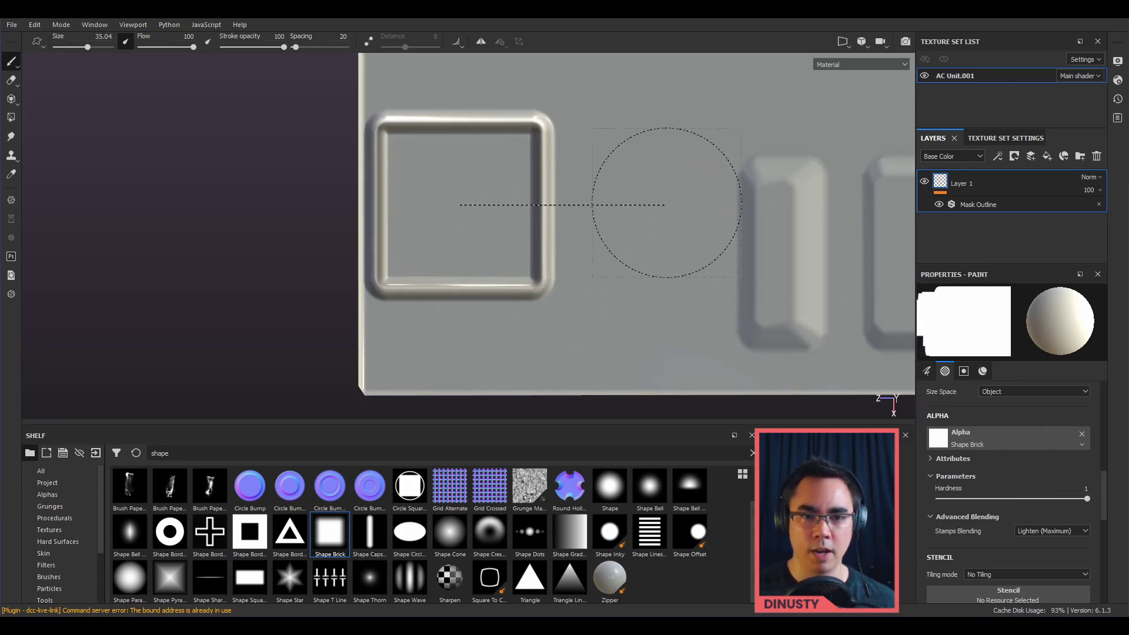
left_click(638, 236, "ctrl+shift")
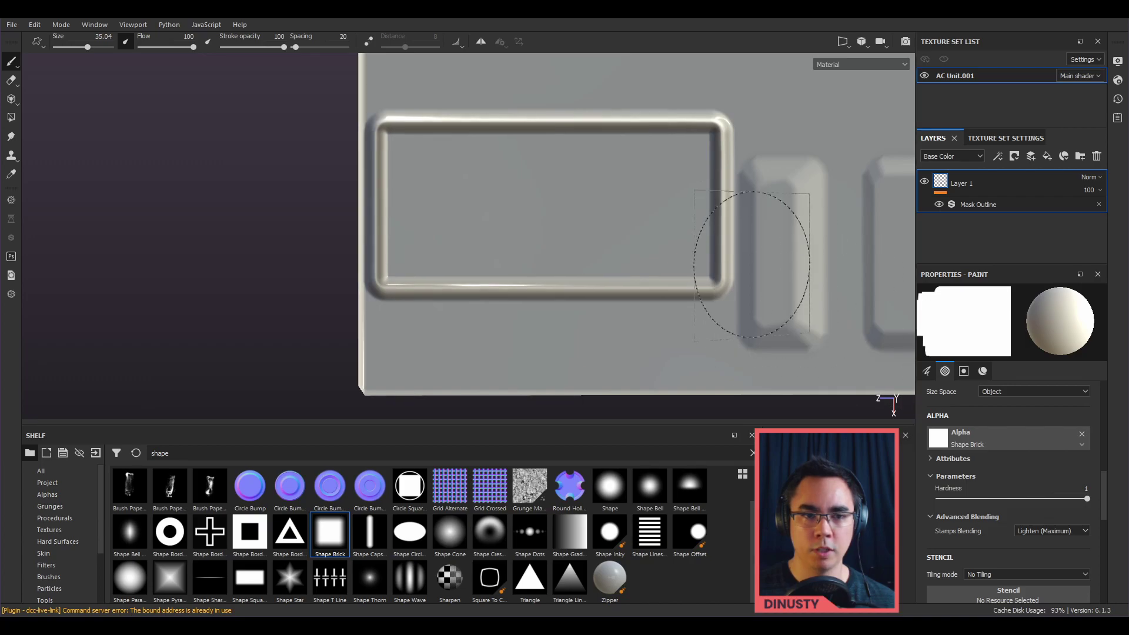
middle_click_drag(729, 253, 742, 277, "alt")
right_click_drag(682, 217, 638, 217, "ctrl")
mouse_move(694, 237)
left_mouse_down("alt")
mouse_move(710, 213)
mouse_move(721, 229)
left_mouse_up("alt")
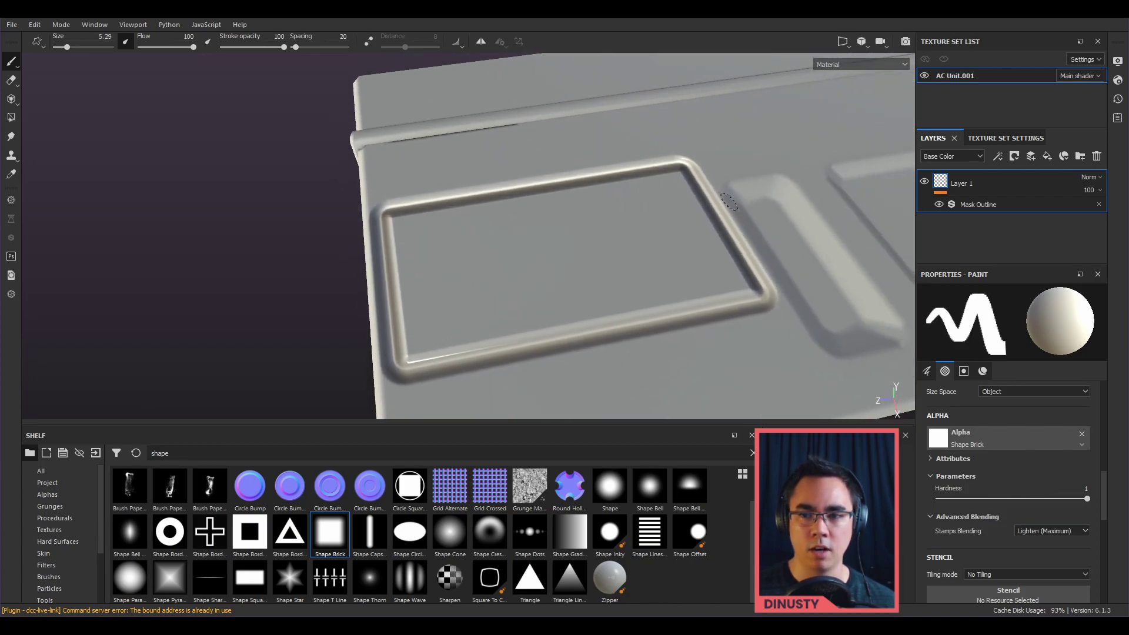
Step: Try the Mask Outline filter's Inside and Both mask positions, then return Mask Position to Outside
left_click(1025, 206)
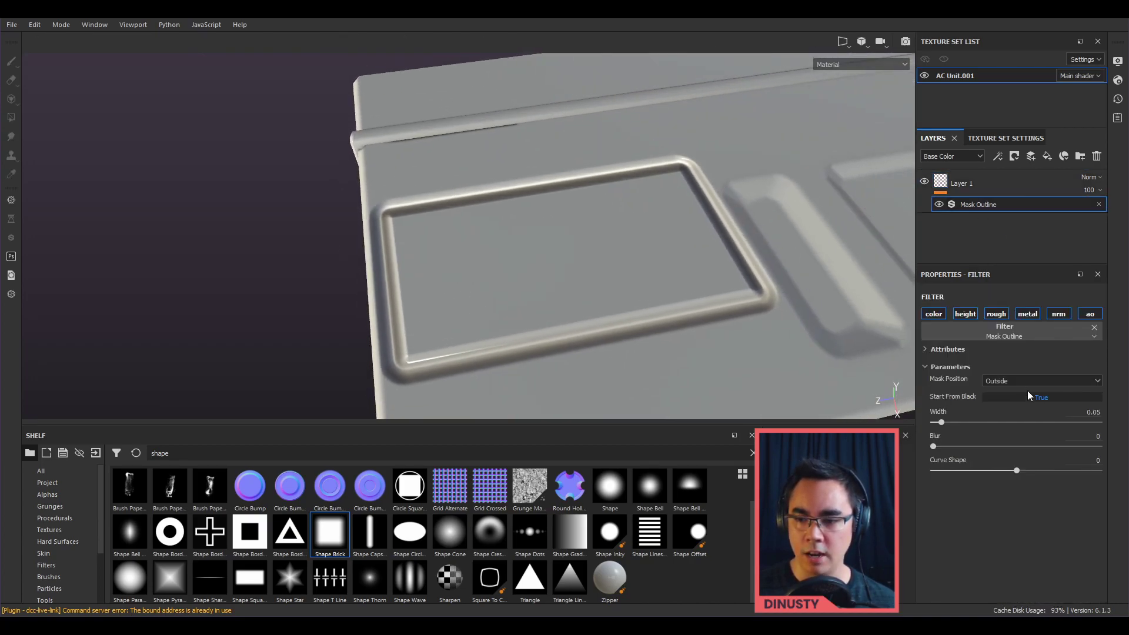
left_click(1023, 383)
left_click(1018, 397)
left_click(1015, 384)
left_click(1011, 408)
left_click(1021, 380)
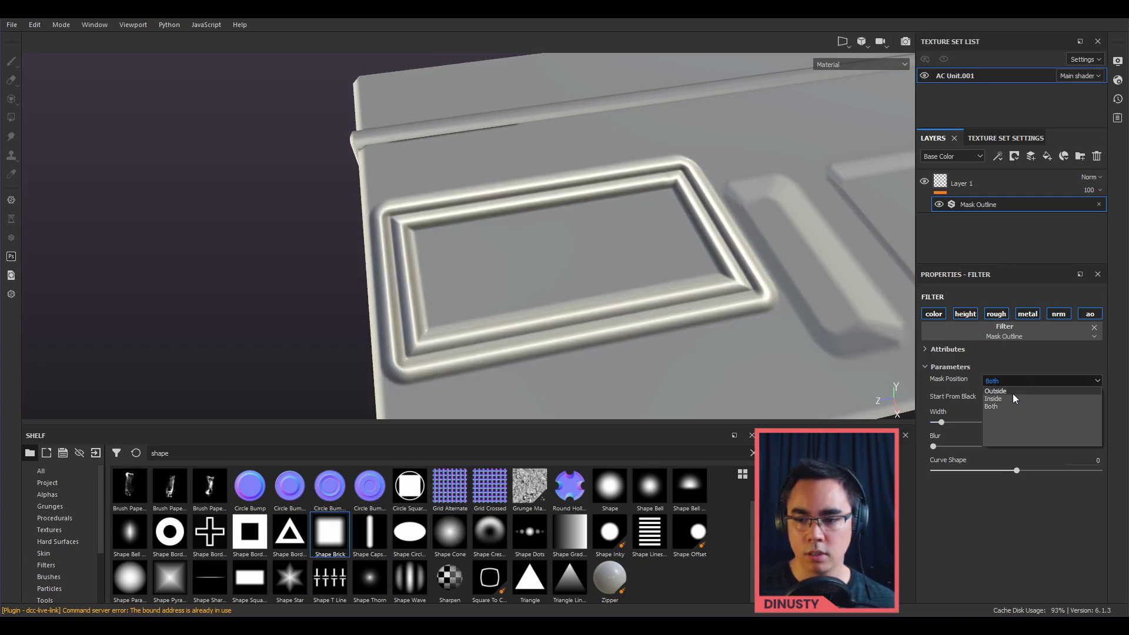
left_click(1012, 393)
Step: Set the Mask Outline filter's Width to 0.01, Curve Shape to -0.2 and Mask Position to Inside
left_click_drag(818, 353, 789, 377, "alt")
left_click_drag(942, 423, 934, 461)
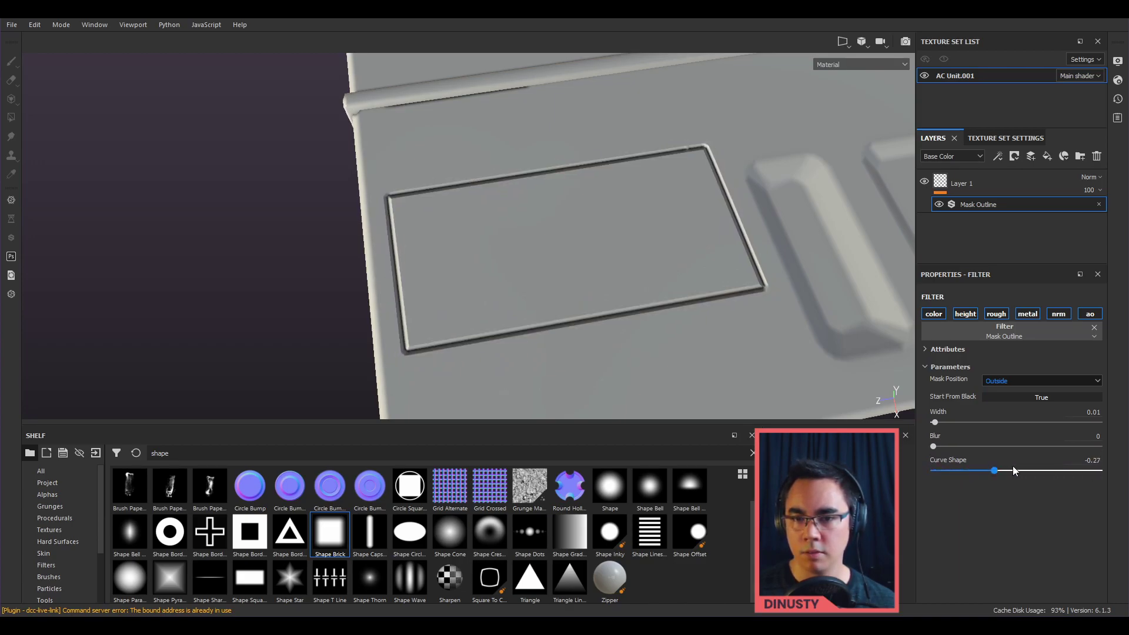
left_click_drag(973, 478, 1060, 464)
left_click(1020, 379)
left_click(1014, 399)
Step: Set the Mask Outline filter's Width to 0.06 and Curve Shape to -0.27
left_click_drag(743, 274, 585, 285, "alt")
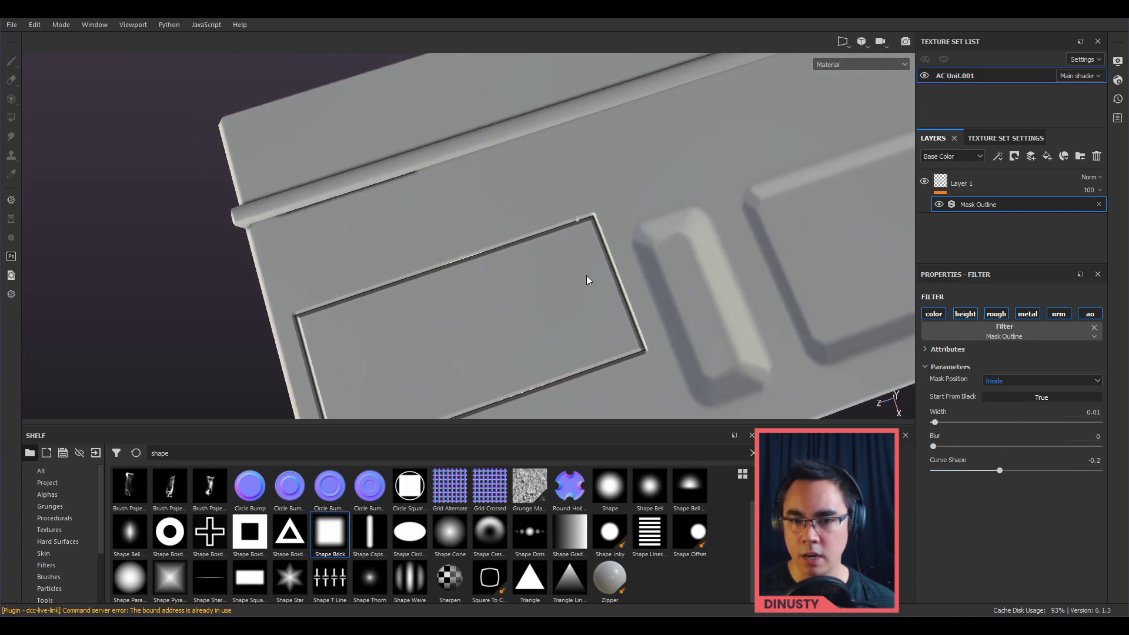
right_click_drag(584, 285, 956, 246, "alt")
left_click_drag(641, 247, 715, 254, "alt")
right_click_drag(715, 254, 514, 249, "alt")
left_click_drag(515, 249, 630, 238, "alt")
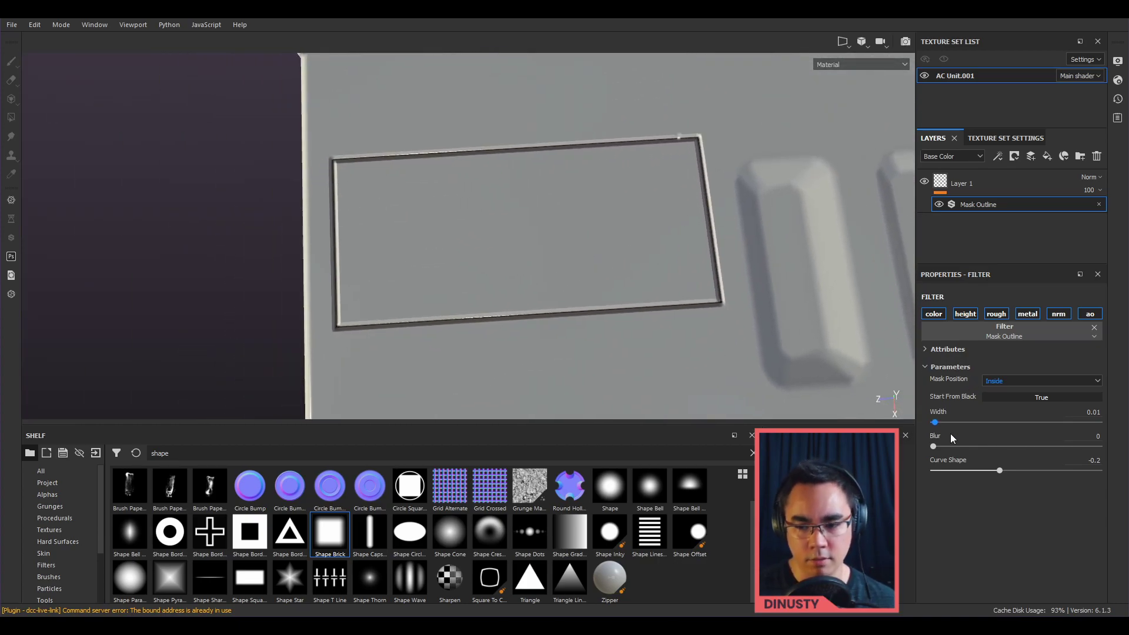
mouse_move(934, 446)
left_mouse_down()
mouse_move(970, 447)
mouse_move(934, 446)
mouse_move(945, 433)
left_mouse_up()
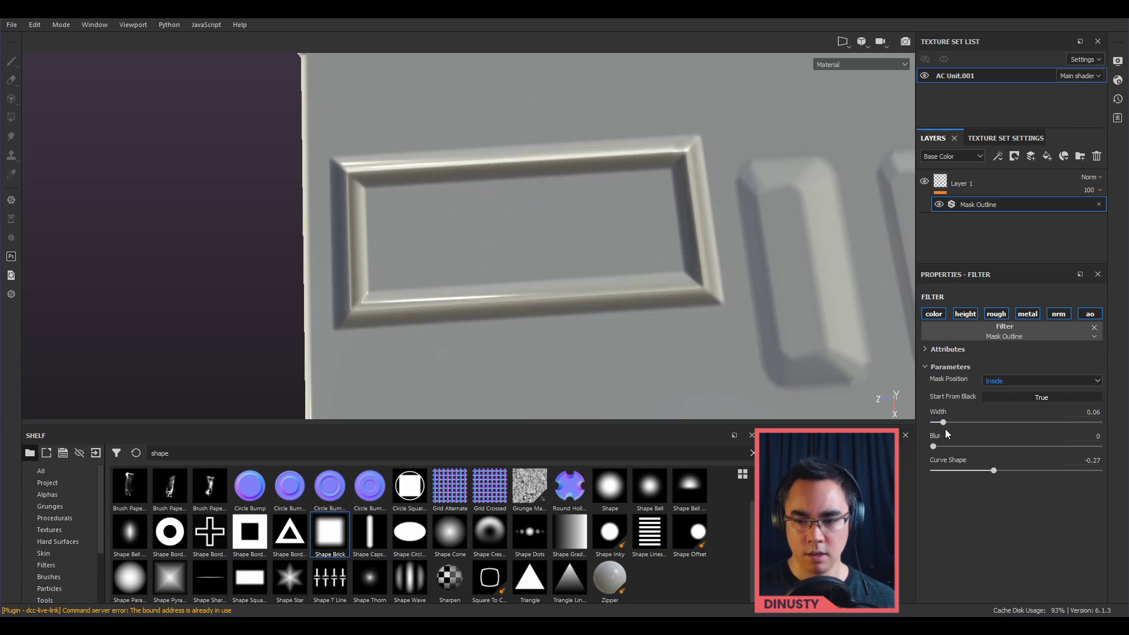
mouse_move(664, 326)
left_mouse_down("alt")
mouse_move(686, 353)
mouse_move(620, 317)
mouse_move(582, 245)
mouse_move(590, 268)
mouse_move(547, 269)
left_mouse_up("alt")
Step: Try painting squares on Layer 1 at the outlined rectangle's lower edge, enlarging the brush to 50.4, and undo each attempt
left_click(926, 202)
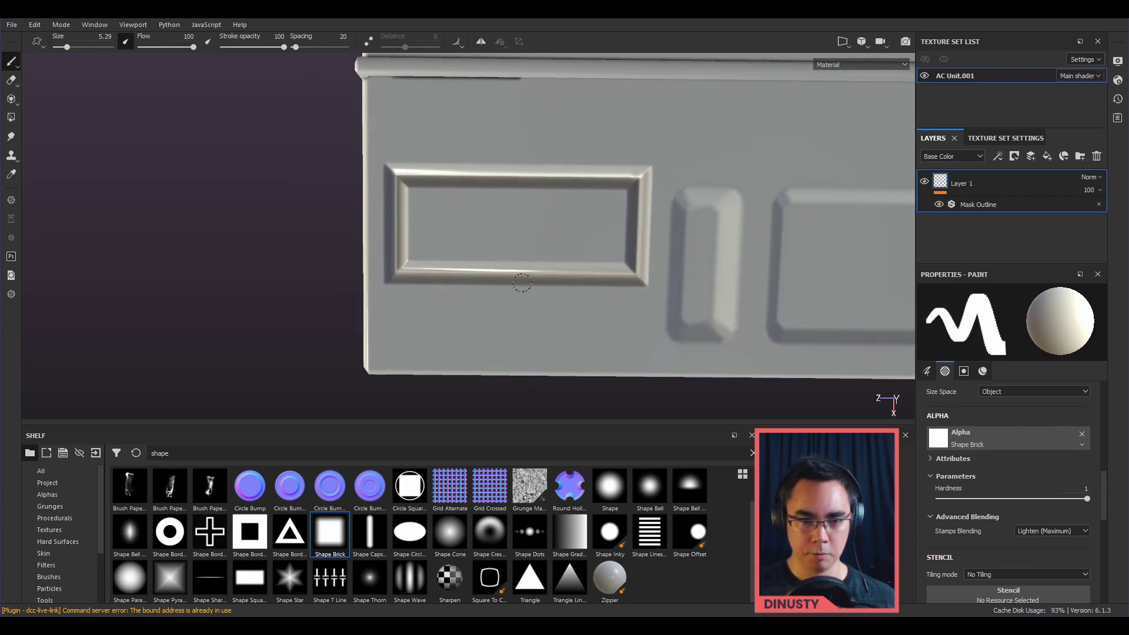
right_click_drag(547, 269, 529, 260, "ctrl")
left_click_drag(529, 259, 563, 306)
key("ctrl+z")
right_click_drag(540, 300, 590, 304, "ctrl")
mouse_move(590, 303)
left_mouse_down("alt")
mouse_move(670, 284)
mouse_move(606, 293)
left_mouse_up("alt")
left_click(535, 290)
key("ctrl+z")
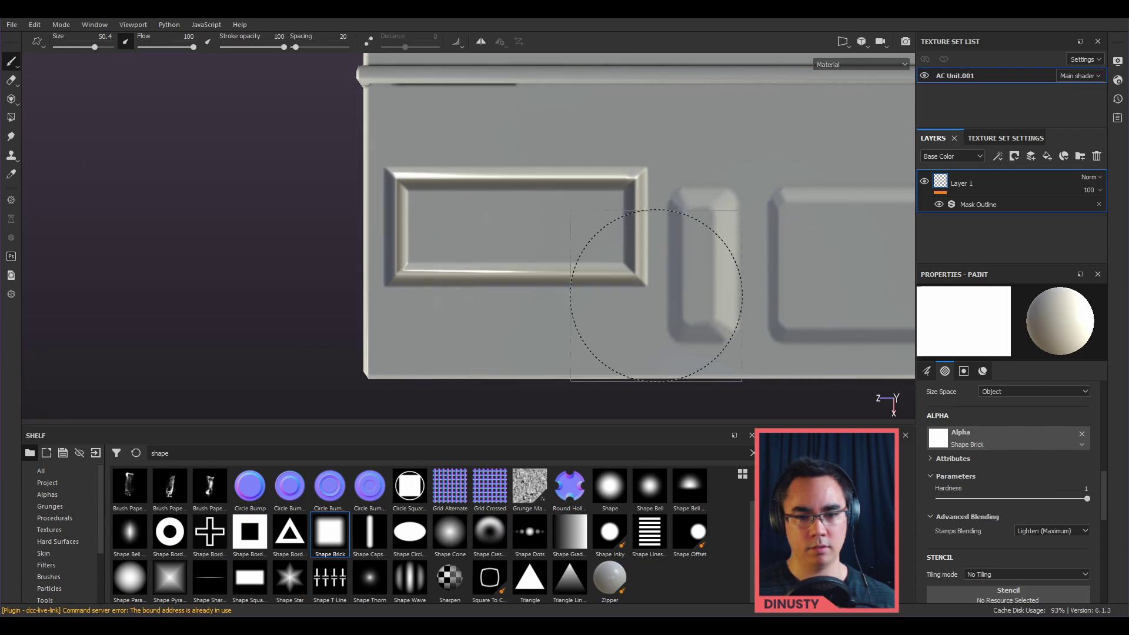
Step: Stamp a square at brush size 19.7 over the outlined rectangle's lower edge, near its corner beside the narrow panel
right_click_drag(617, 290, 600, 294, "ctrl")
left_click(597, 295)
left_click_drag(802, 340, 802, 335, "alt")
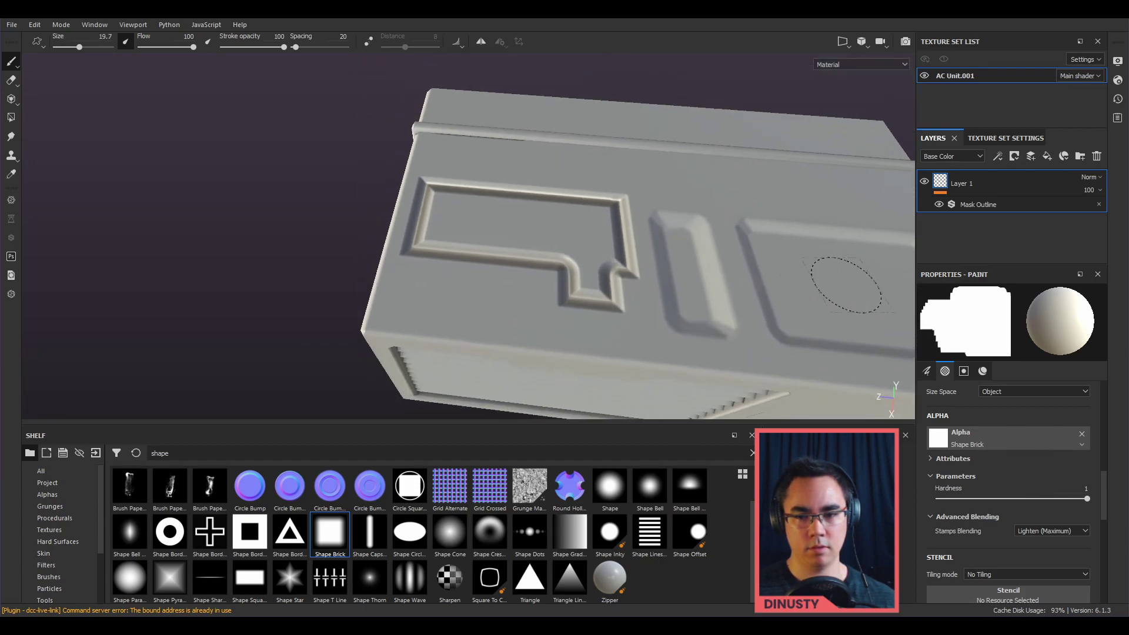
Step: Set the Mask Outline filter's Width to 0.02
left_click(988, 206)
left_click_drag(945, 425, 938, 424)
left_click_drag(744, 372, 561, 213, "alt")
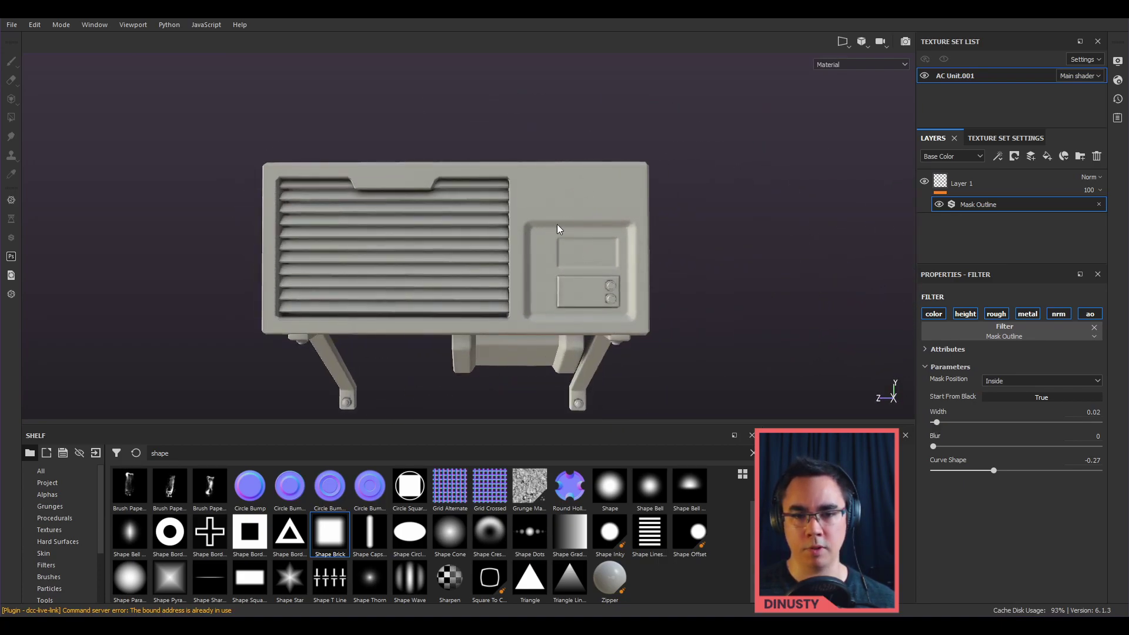
middle_click_drag(587, 241, 653, 267, "alt")
left_click_drag(653, 267, 668, 318, "alt")
middle_click_drag(668, 317, 619, 316, "alt")
left_click_drag(618, 316, 600, 250, "alt")
middle_click_drag(644, 244, 583, 320, "alt")
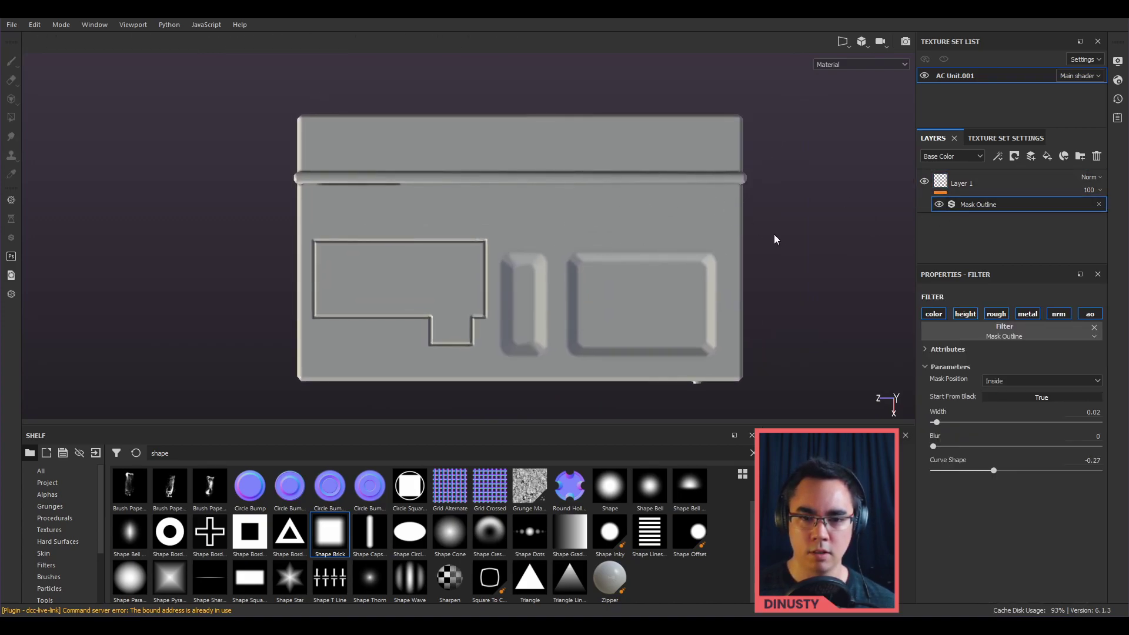
Step: Stamp a square on Layer 1 at brush size 36.23 across the wide raised panel's upper edge
key("1")
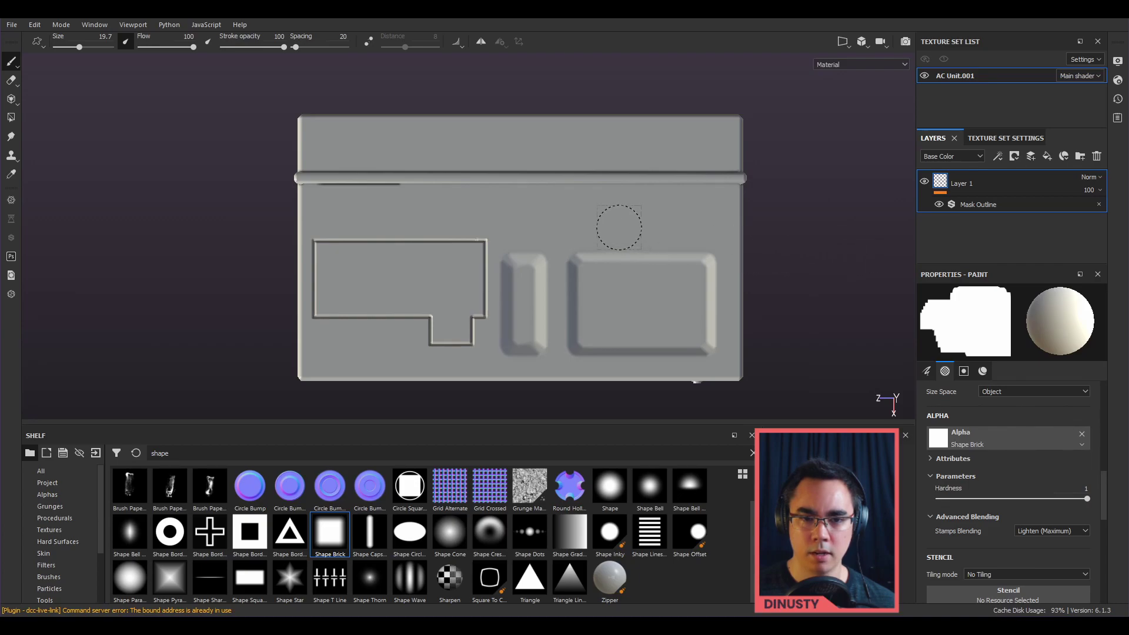
middle_click_drag(647, 276, 459, 242, "alt")
key("bracketleft")
left_click(520, 242)
scroll(488, 246, "up", 2)
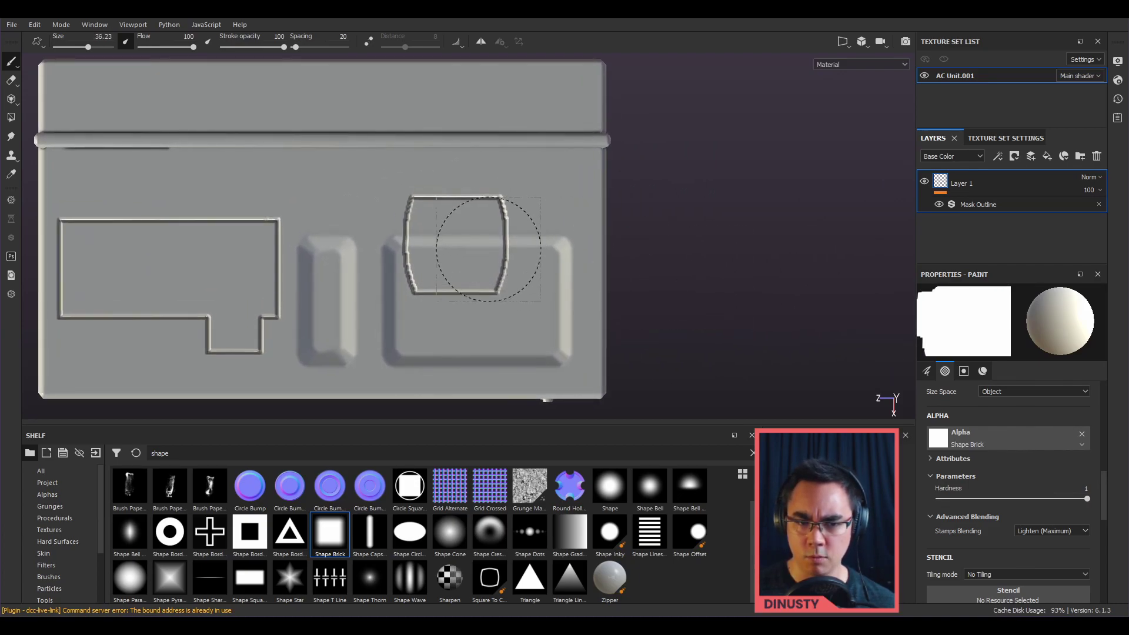
mouse_move(529, 265)
left_mouse_down("alt")
mouse_move(650, 221)
mouse_move(506, 251)
mouse_move(443, 207)
mouse_move(766, 297)
left_mouse_up("alt")
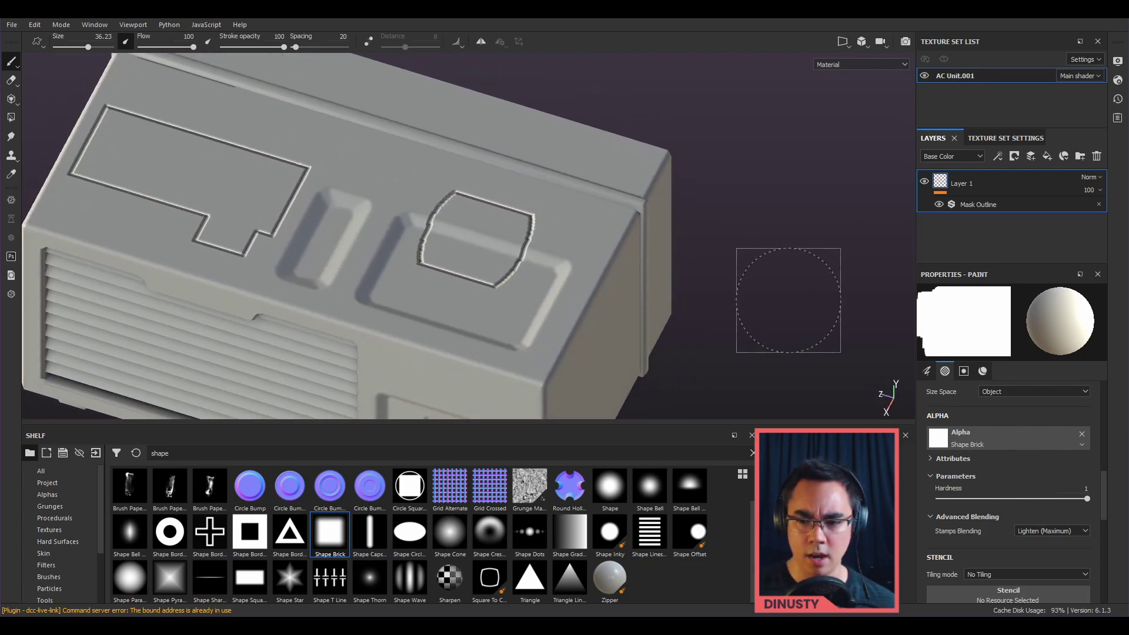
Step: Set the brush Alignment to UV, then replace the distorted square with a new stamp on the wide raised panel's edge
scroll(994, 520, "up", 4)
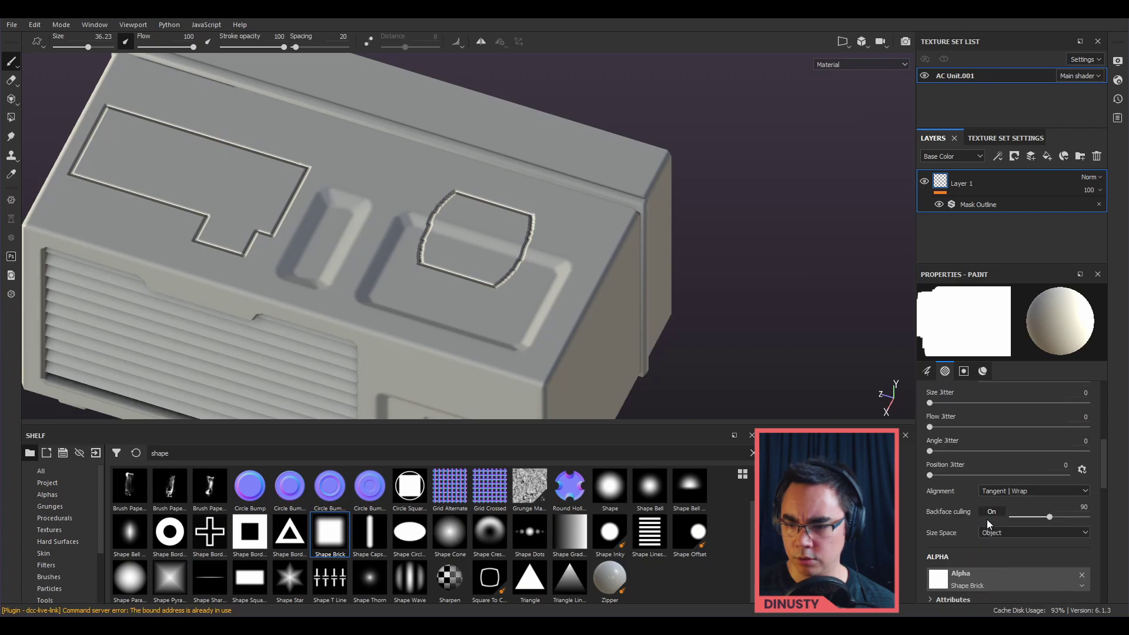
left_click(1023, 494)
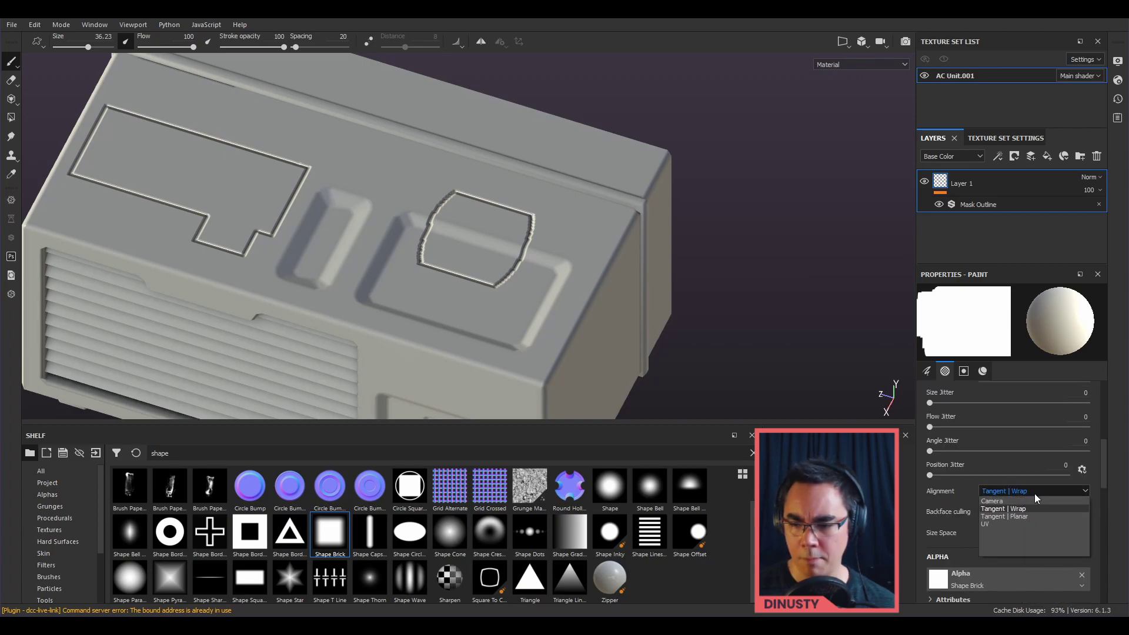
left_click(1016, 527)
left_click_drag(500, 247, 549, 308, "alt+shift")
key("ctrl+z")
left_click(466, 253)
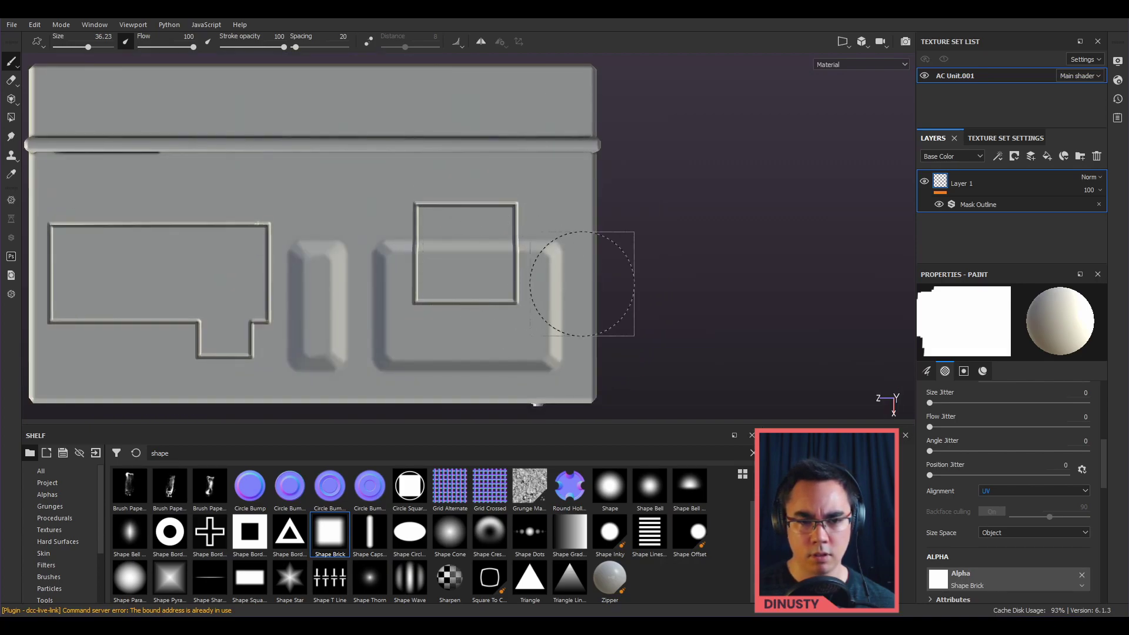
Step: Undo the UV-aligned stamp, try further square stamps at other heights on the wide raised panel, and undo them
key("ctrl+z")
left_click(466, 281)
mouse_move(467, 281)
left_mouse_down("alt")
mouse_move(603, 297)
mouse_move(616, 213)
mouse_move(524, 221)
mouse_move(514, 281)
left_mouse_up("alt")
middle_click_drag(514, 282, 544, 272, "alt")
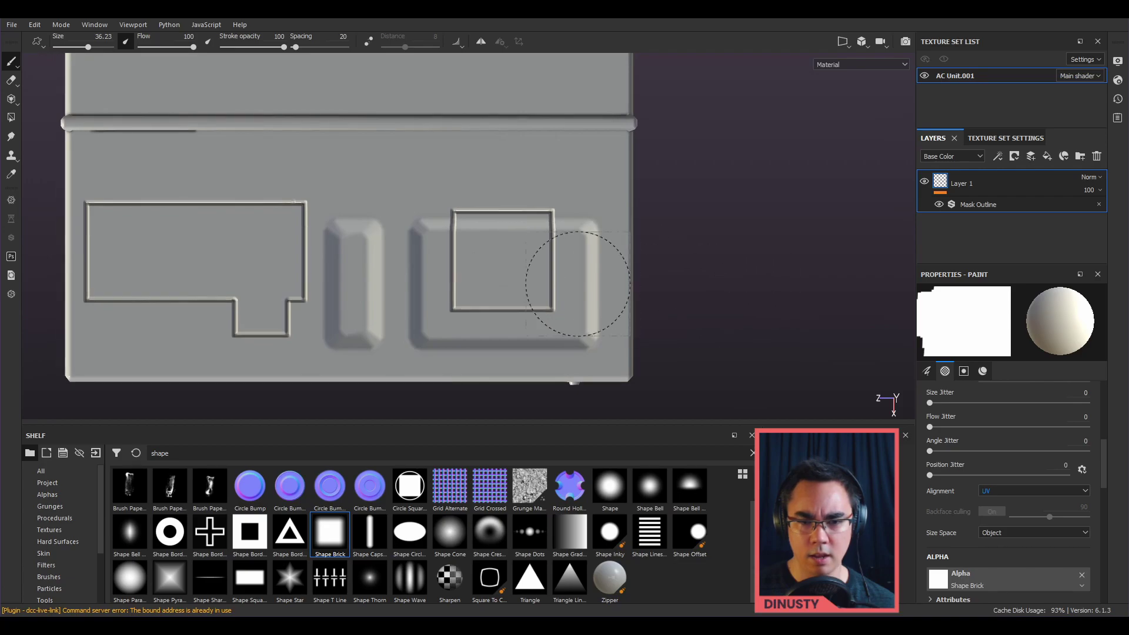
left_click(499, 223)
key("ctrl+z")
key("ctrl+z")
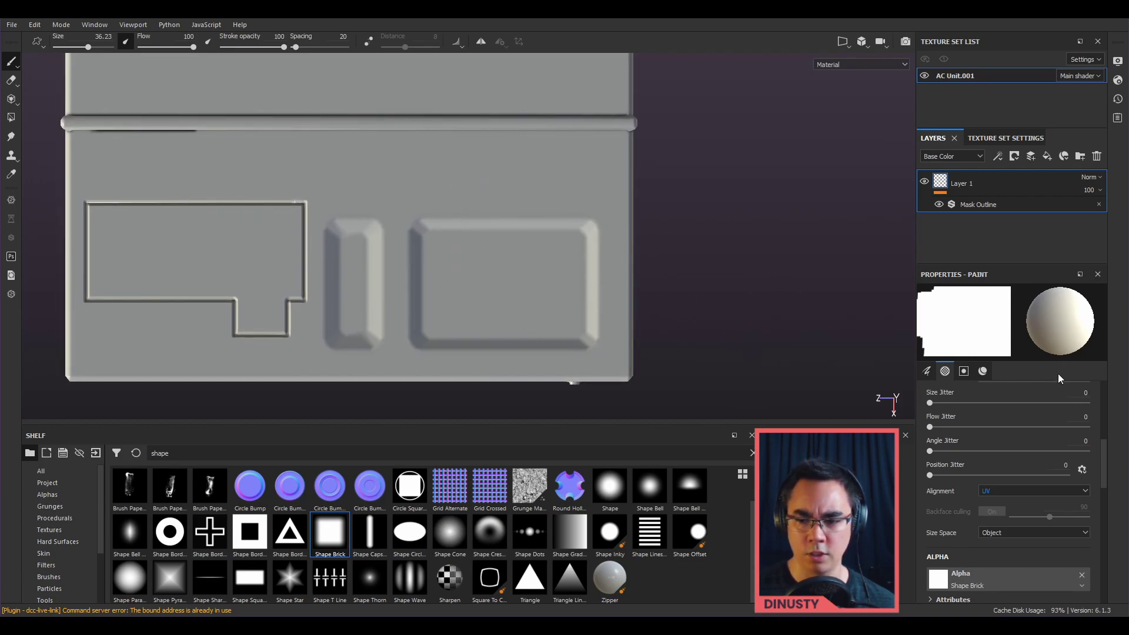
Step: Set the brush Alignment to Camera
left_click(1008, 493)
left_click(1009, 501)
middle_click_drag(644, 294, 677, 280, "alt")
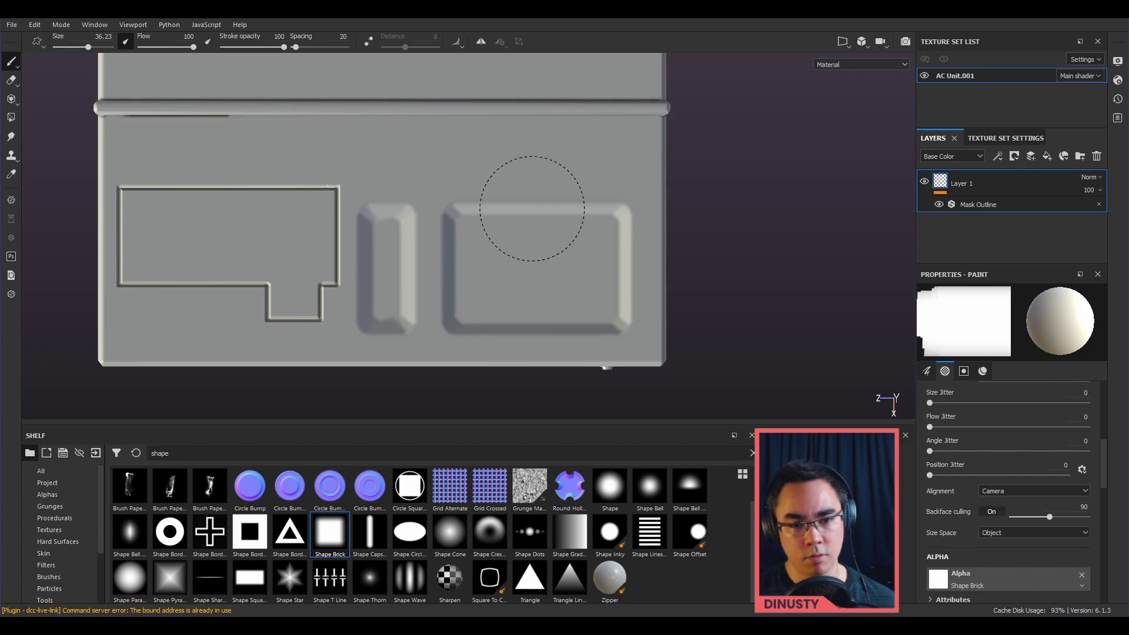
Step: Fill the inside of the wide raised panel with camera-aligned square strokes, then undo the last strokes
mouse_move(614, 263)
left_mouse_down()
mouse_move(542, 264)
mouse_move(564, 251)
left_mouse_up()
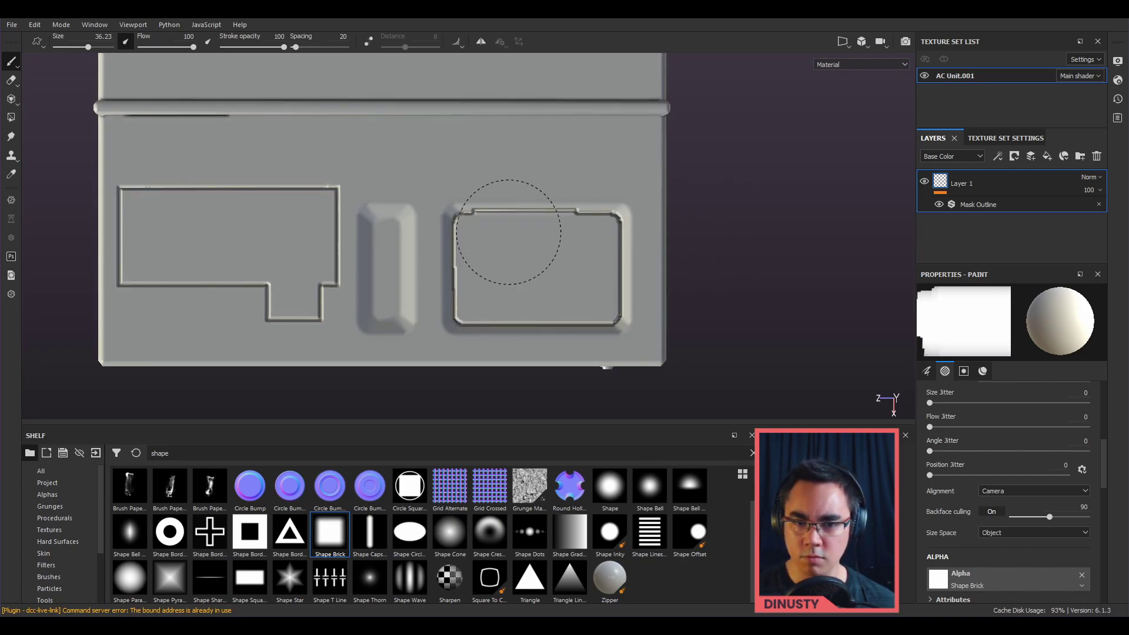
mouse_move(535, 193)
left_mouse_down()
mouse_move(511, 181)
mouse_move(577, 207)
left_mouse_up()
middle_click_drag(639, 250, 676, 254, "alt")
key("ctrl+z")
key("ctrl+z")
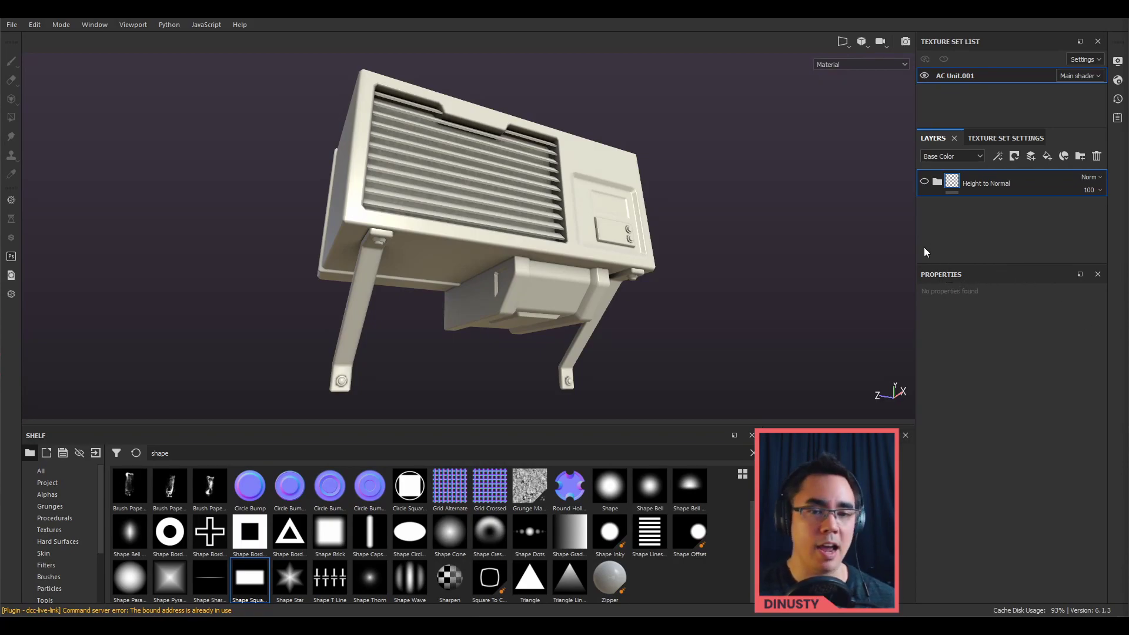
Step: Show the Height to Normal folder on the AC unit and expand it to reveal its layers
mouse_move(748, 254)
left_mouse_down("alt")
mouse_move(746, 273)
mouse_move(625, 328)
mouse_move(712, 300)
mouse_move(668, 345)
mouse_move(615, 285)
mouse_move(626, 280)
left_mouse_up("alt")
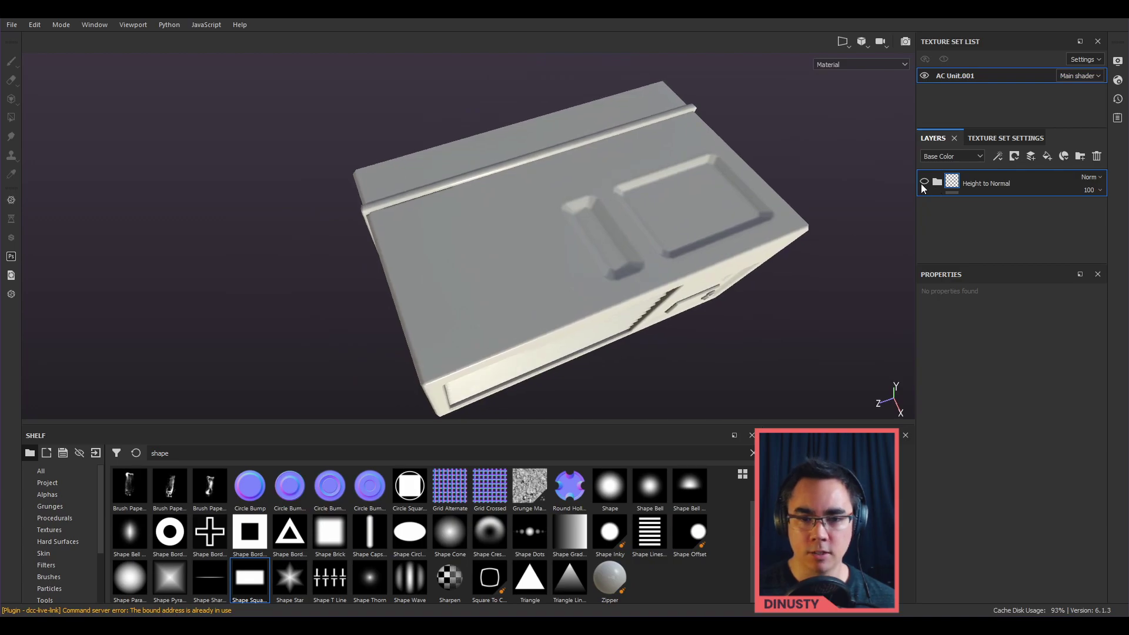
left_click_drag(723, 277, 552, 256, "alt")
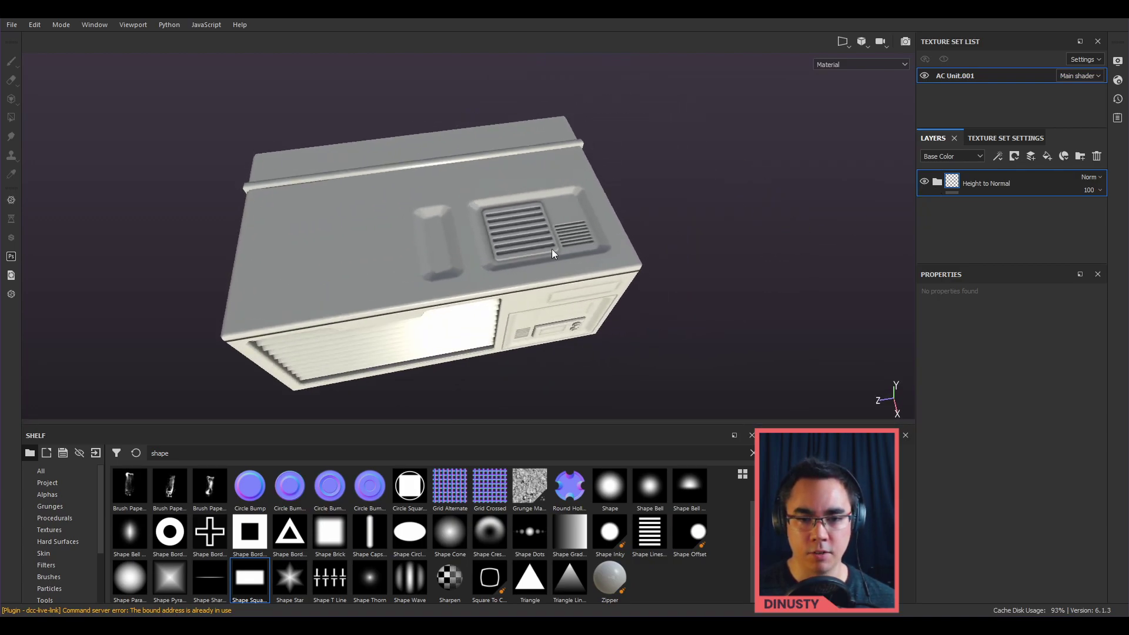
left_click_drag(806, 262, 612, 204, "alt")
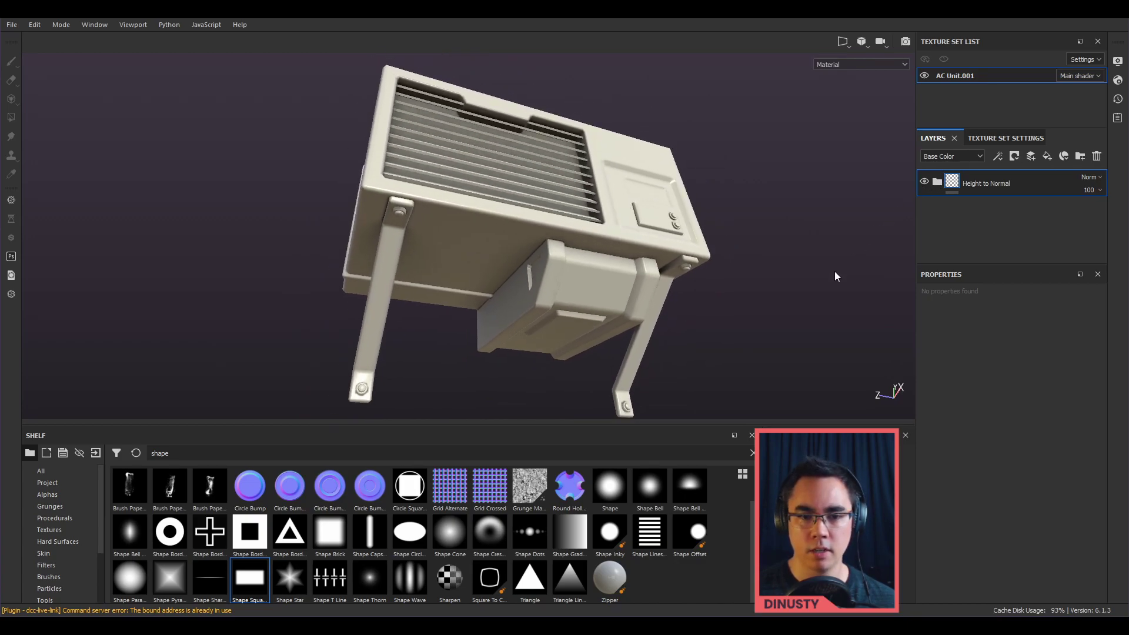
left_click_drag(829, 265, 548, 258, "alt")
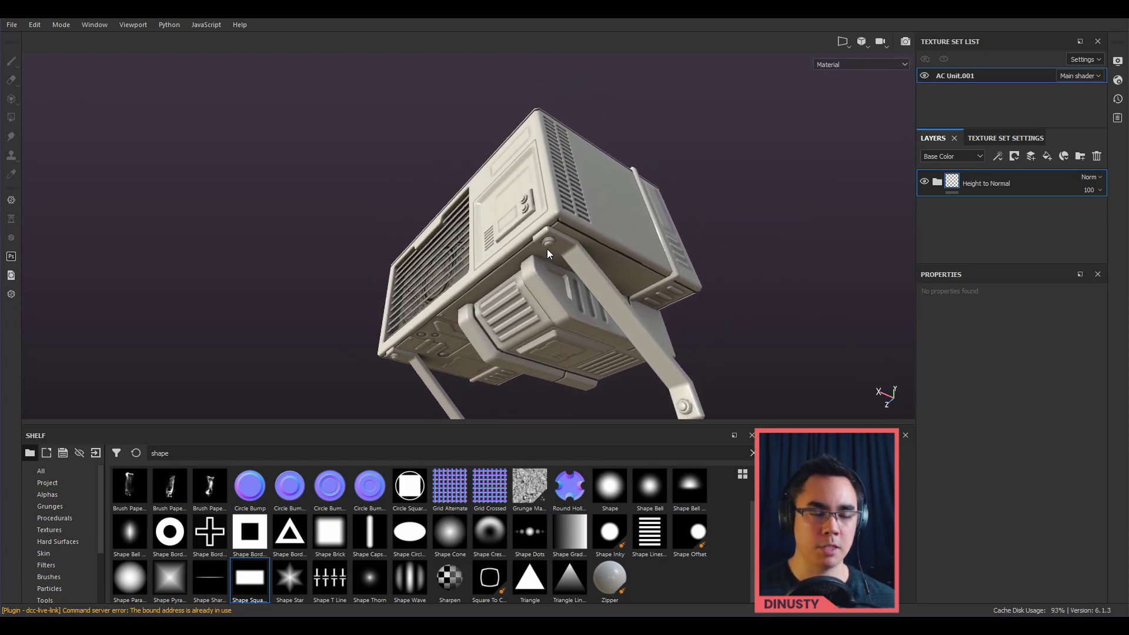
left_click_drag(849, 51, 873, 183, "alt")
left_click(941, 182)
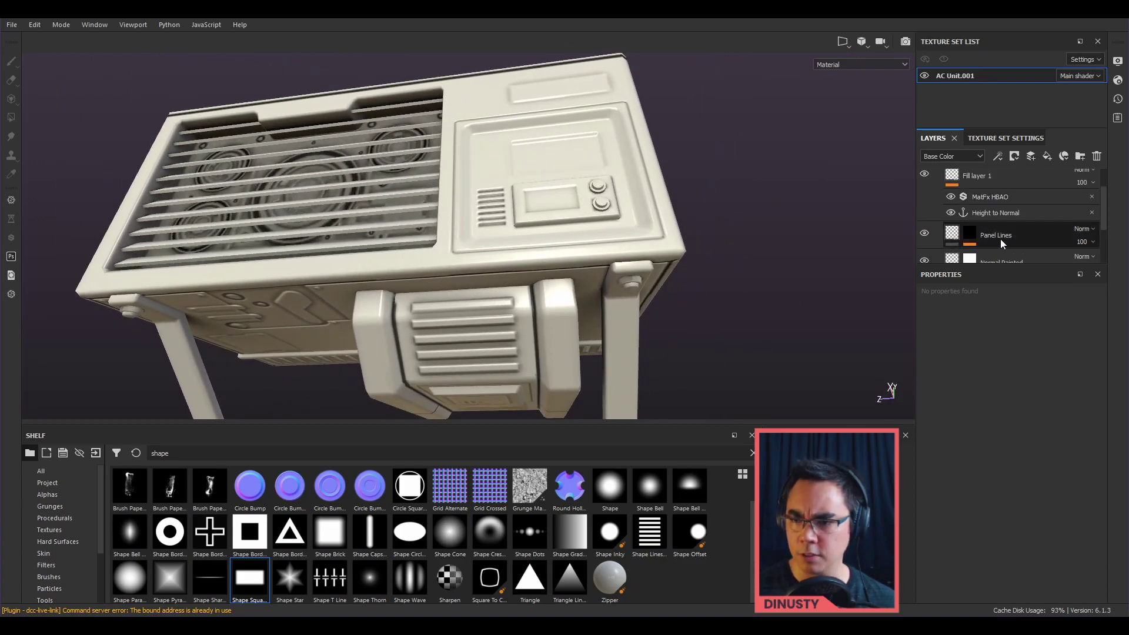
Step: Examine the painted height details on the AC unit's underside, front face and vented raised panel
left_click_drag(662, 286, 845, 200, "alt")
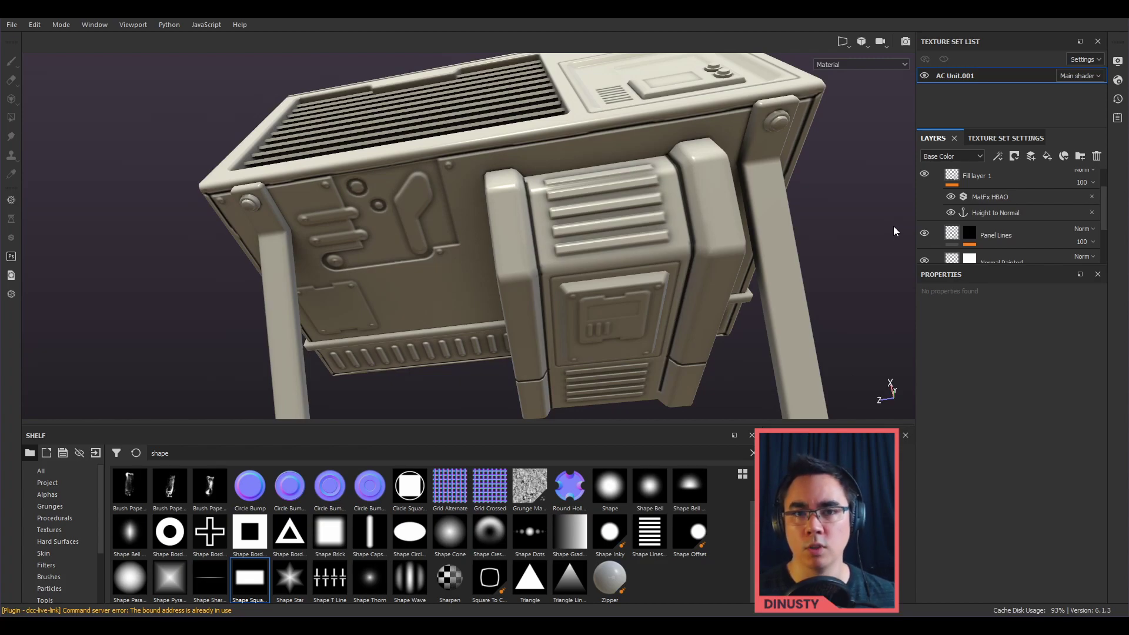
left_click_drag(866, 201, 588, 312, "alt")
right_click_drag(588, 312, 548, 271, "alt")
left_click_drag(548, 271, 542, 290, "alt")
middle_click_drag(541, 290, 574, 274, "alt")
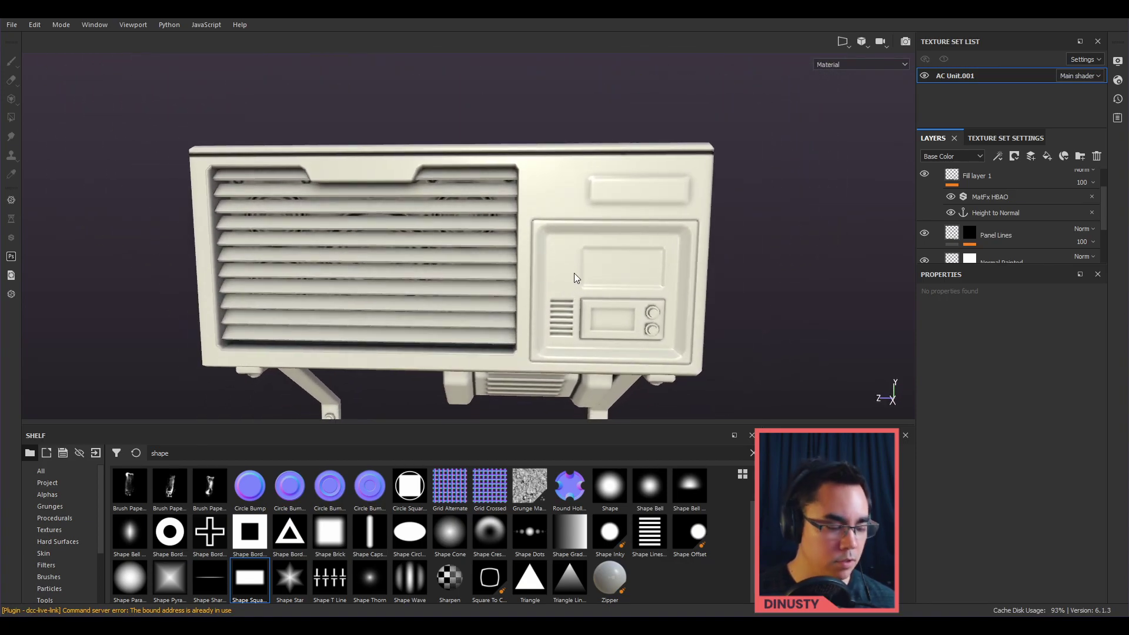
middle_click_drag(694, 252, 675, 278, "alt")
left_click_drag(676, 279, 658, 282, "alt+shift")
middle_click_drag(658, 282, 696, 242, "alt")
left_click_drag(696, 242, 676, 262, "alt+shift")
middle_click_drag(682, 210, 638, 300, "alt")
left_click_drag(641, 304, 595, 368, "alt+shift")
middle_click_drag(595, 369, 674, 348, "alt")
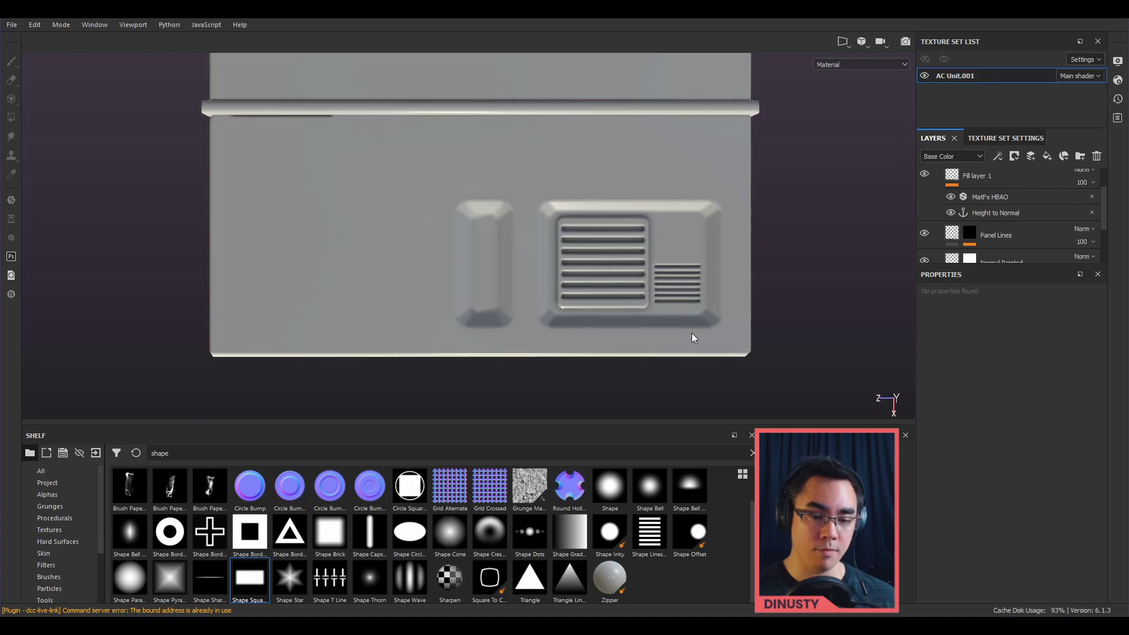
middle_click_drag(615, 277, 745, 223, "alt")
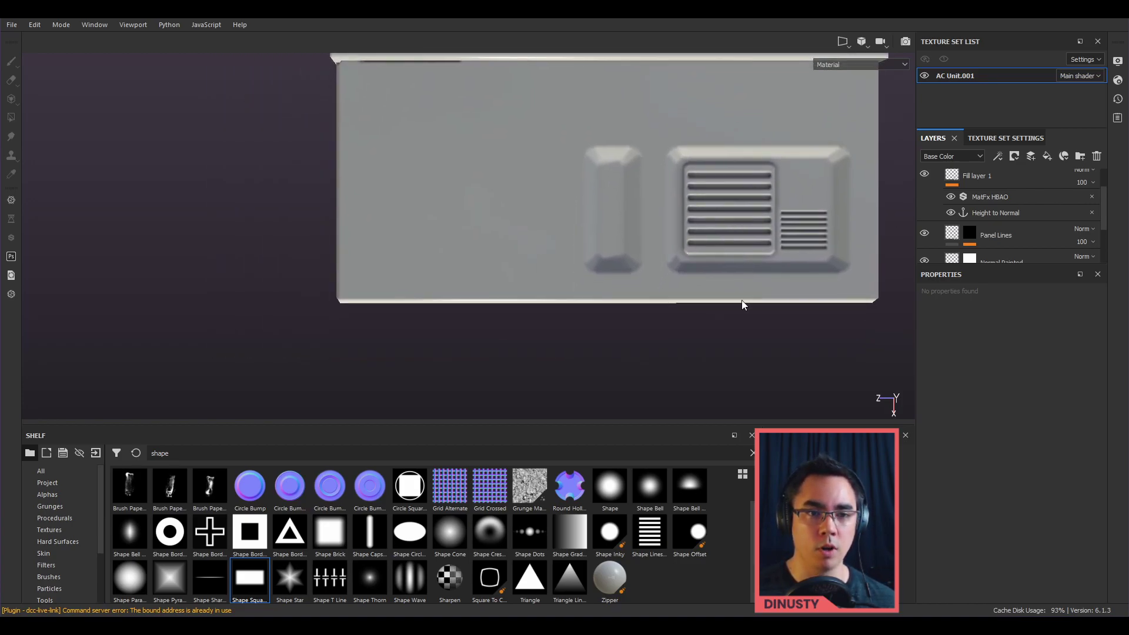
Step: Examine the painted height details on the AC unit's front, underside and top face
left_click_drag(746, 293, 724, 196, "alt")
middle_click_drag(724, 196, 568, 117, "alt")
right_click_drag(568, 117, 441, 166, "alt")
left_click_drag(442, 170, 558, 203, "alt")
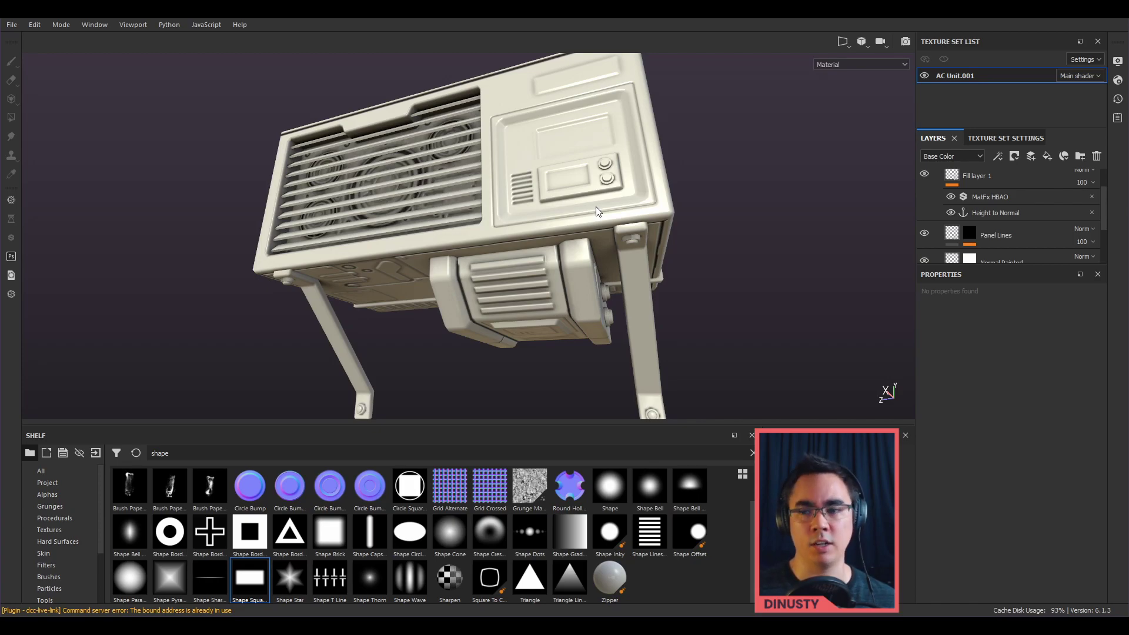
left_click_drag(598, 205, 403, 164, "alt")
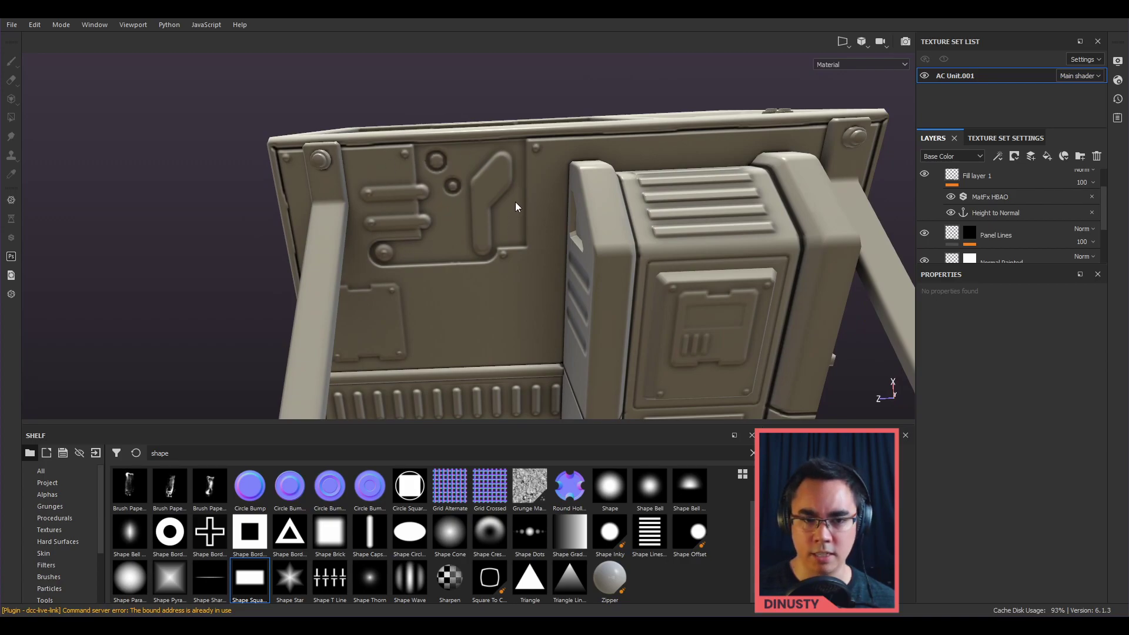
left_click_drag(504, 167, 509, 196, "alt")
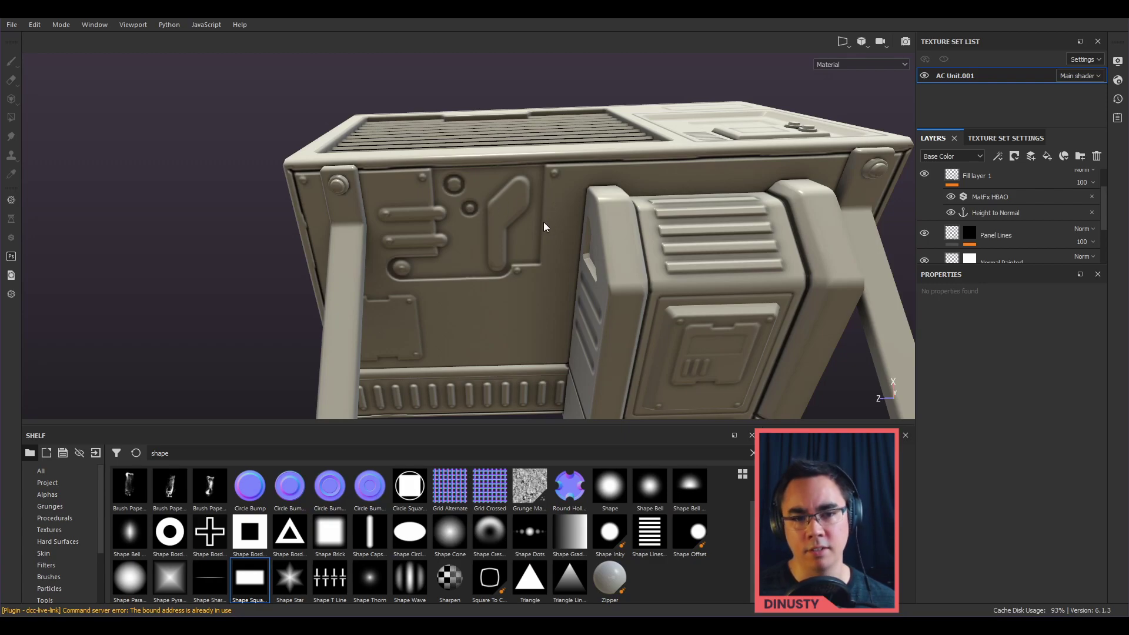
left_click_drag(543, 227, 636, 288, "alt")
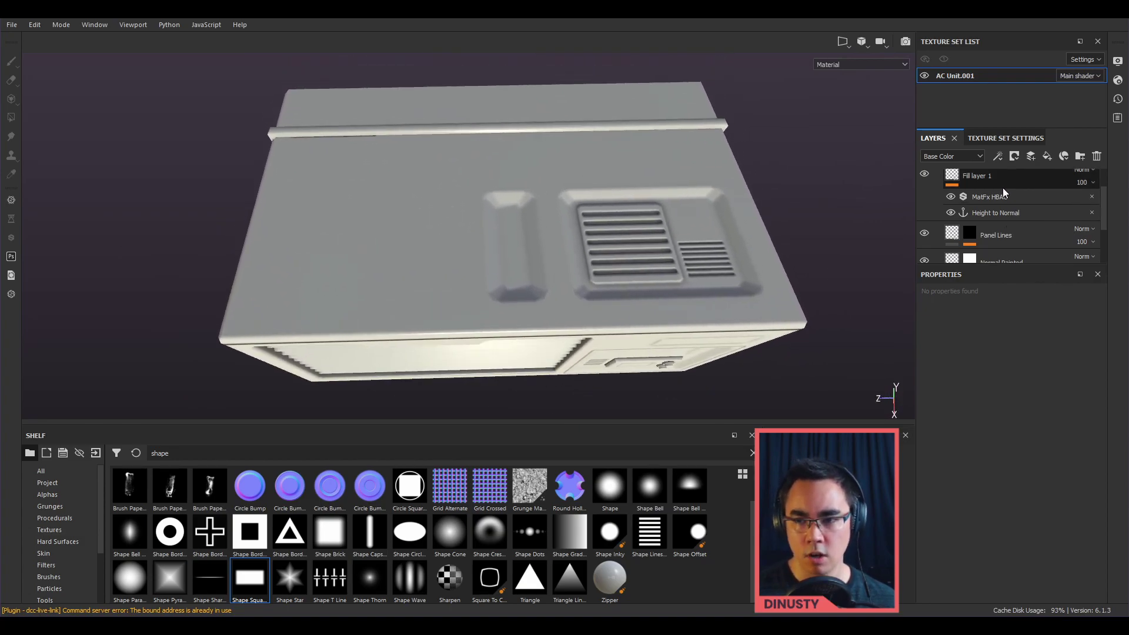
Step: Undo the Height to Normal layers until the layer stack is empty
key("ctrl+z")
key("ctrl+z")
key("ctrl+z")
key("ctrl+z")
key("ctrl+z")
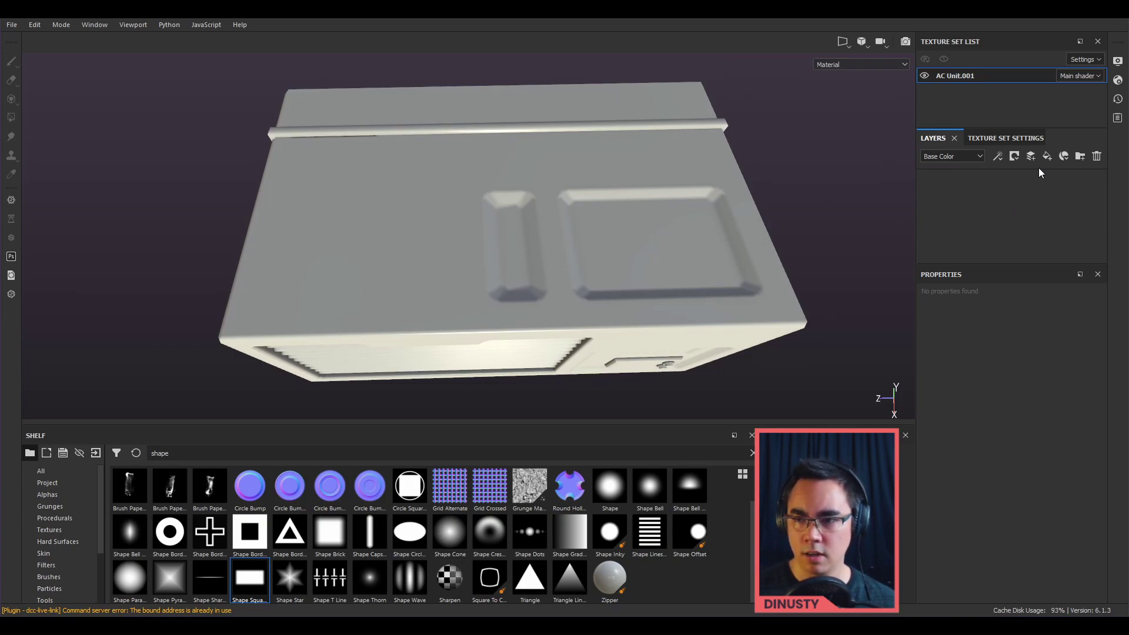
Step: Add a paint layer named Height Info and give its content a Paint effect
left_click(1038, 158)
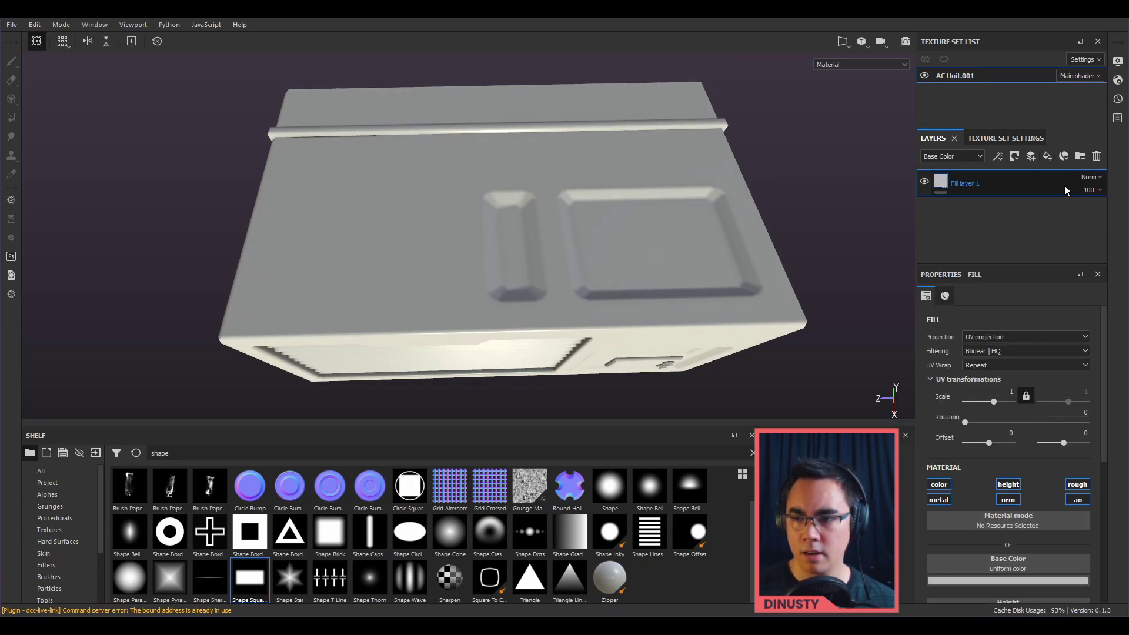
key("ctrl+z")
left_click(1031, 158)
right_click(1021, 191)
left_click(961, 188)
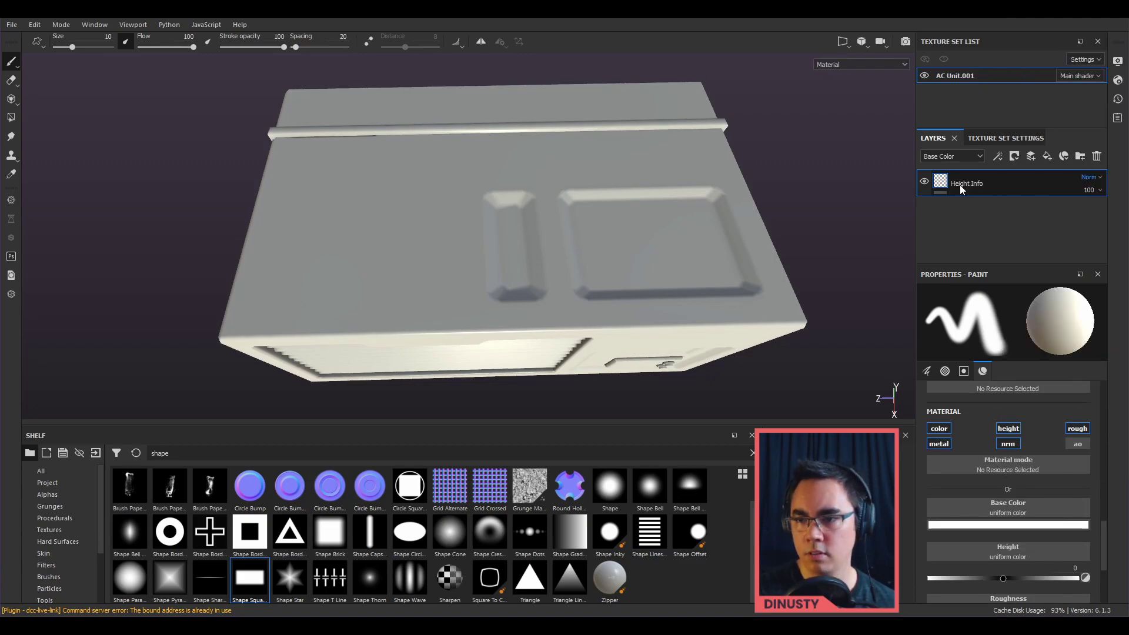
right_click(974, 191)
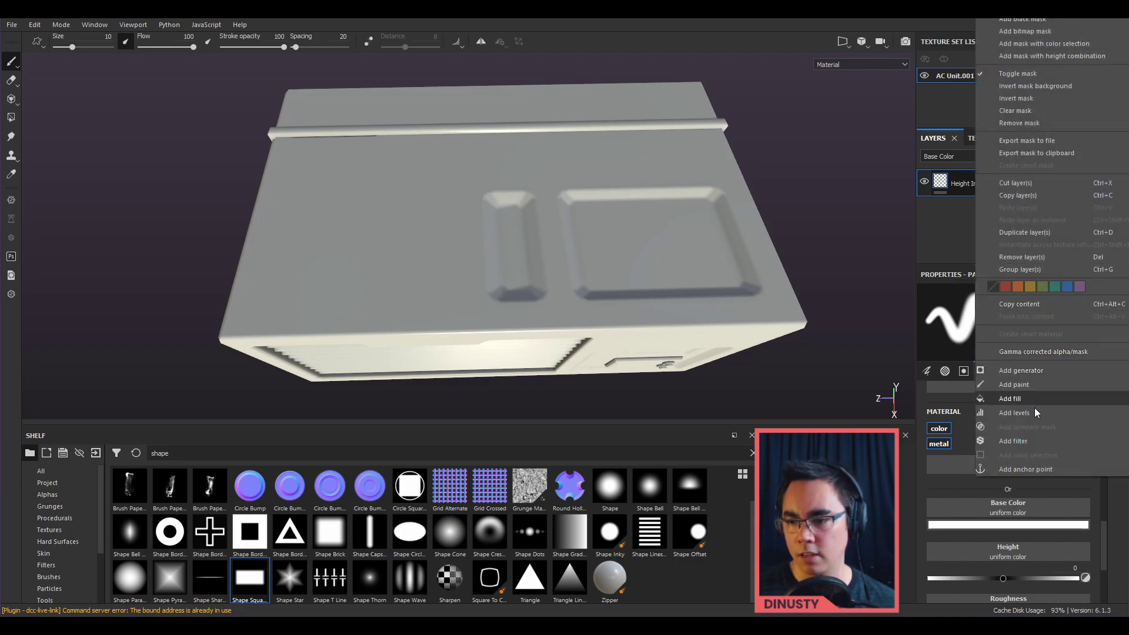
left_click(1036, 385)
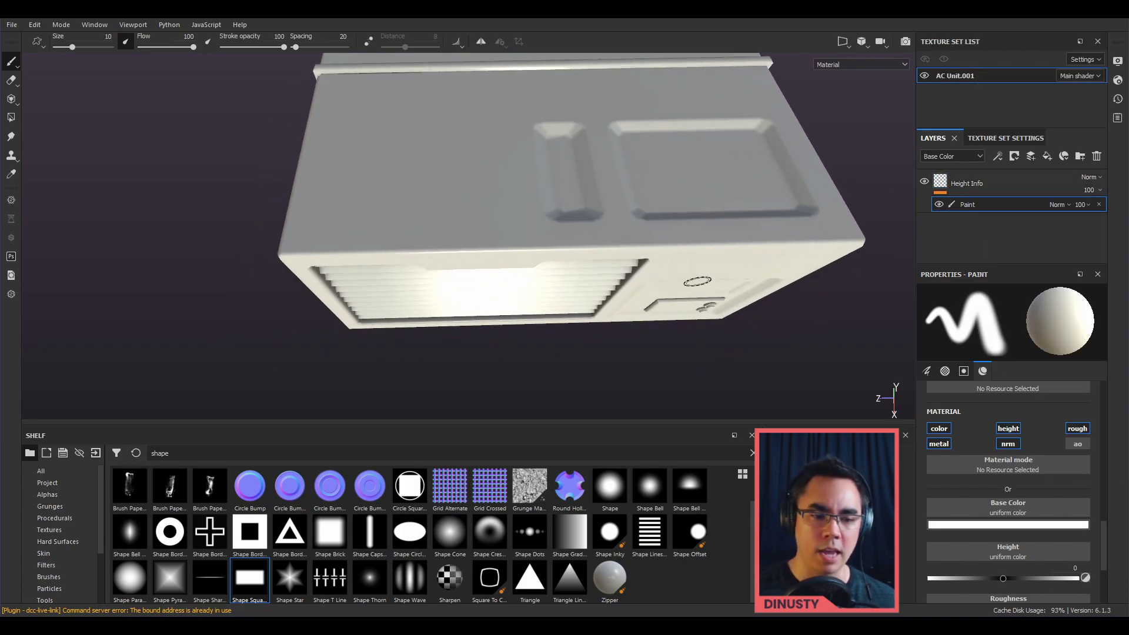
Step: Examine the AC unit's front and top, ending straight on at the top face with the two raised panels
left_click_drag(411, 124, 588, 165, "alt")
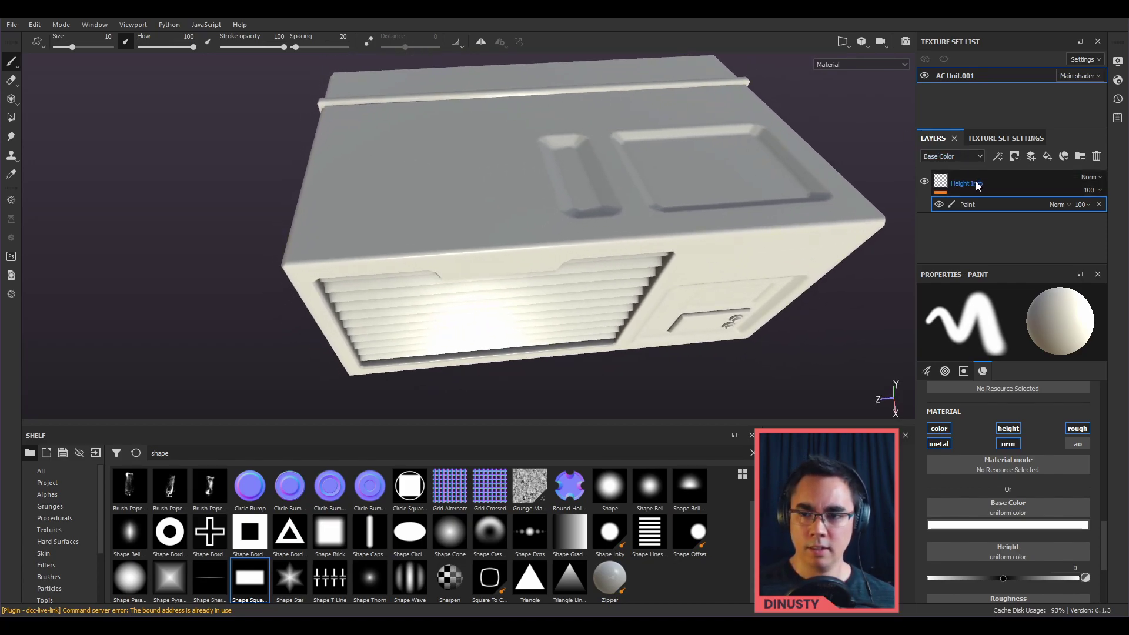
left_click_drag(575, 267, 597, 263, "alt")
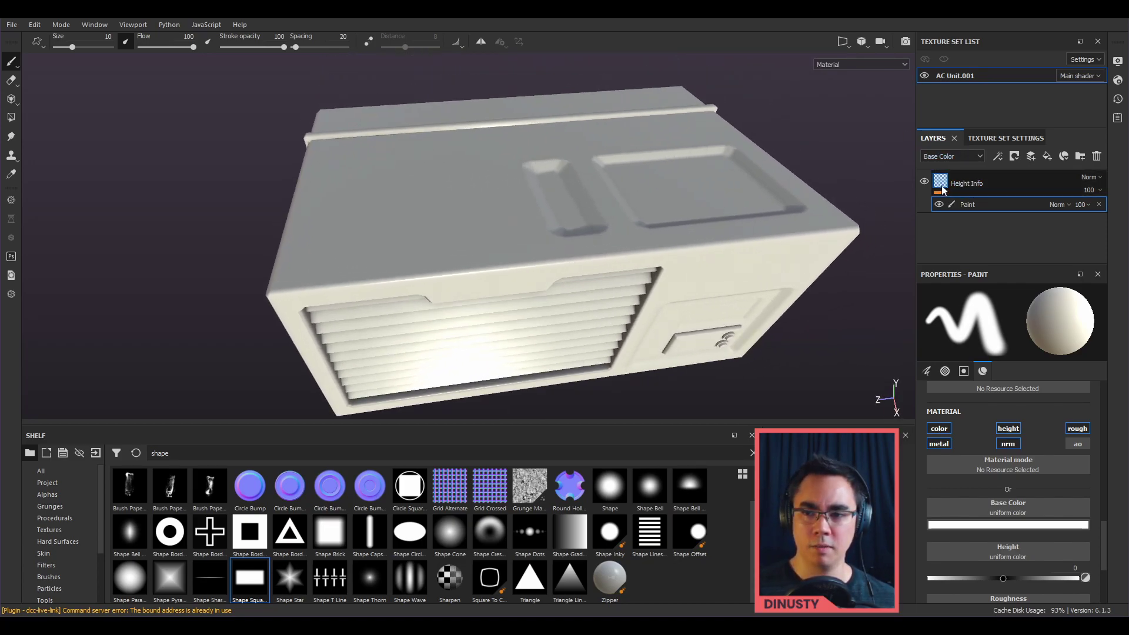
left_click_drag(671, 212, 706, 213, "alt")
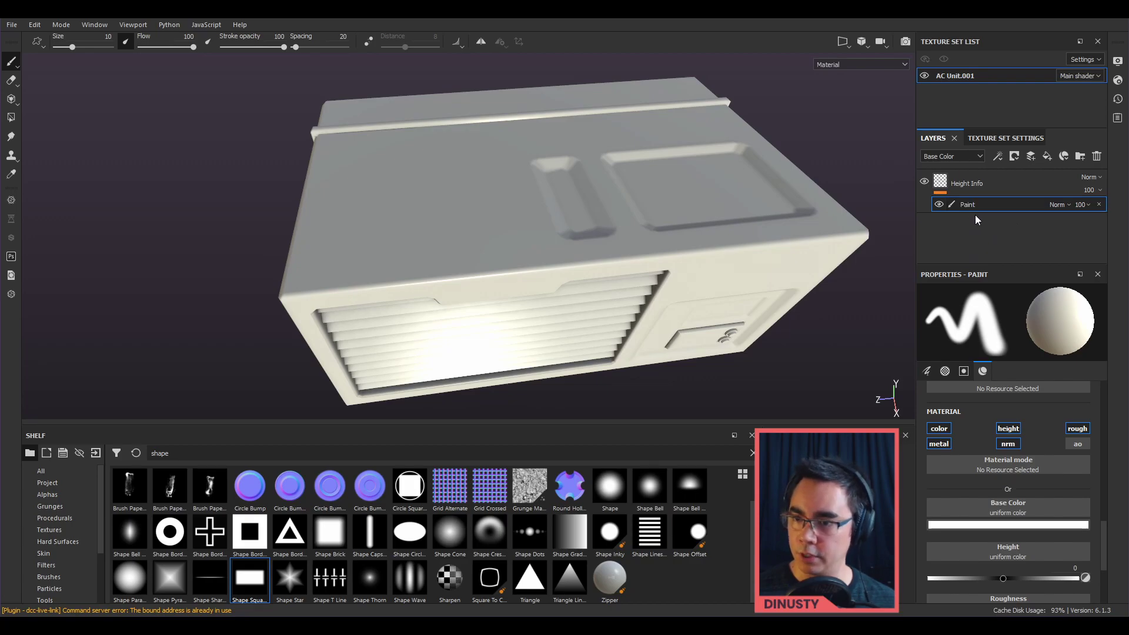
scroll(736, 253, "up", 2)
left_click_drag(736, 253, 733, 179, "alt")
key("f")
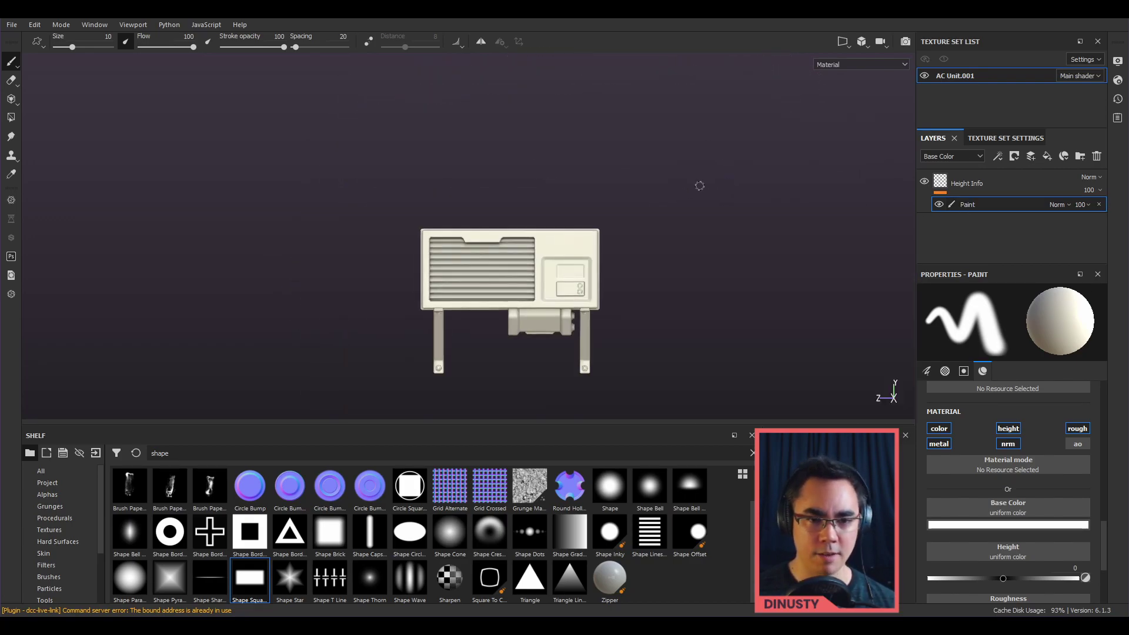
left_click_drag(597, 204, 623, 252, "alt")
scroll(647, 236, "up", 5)
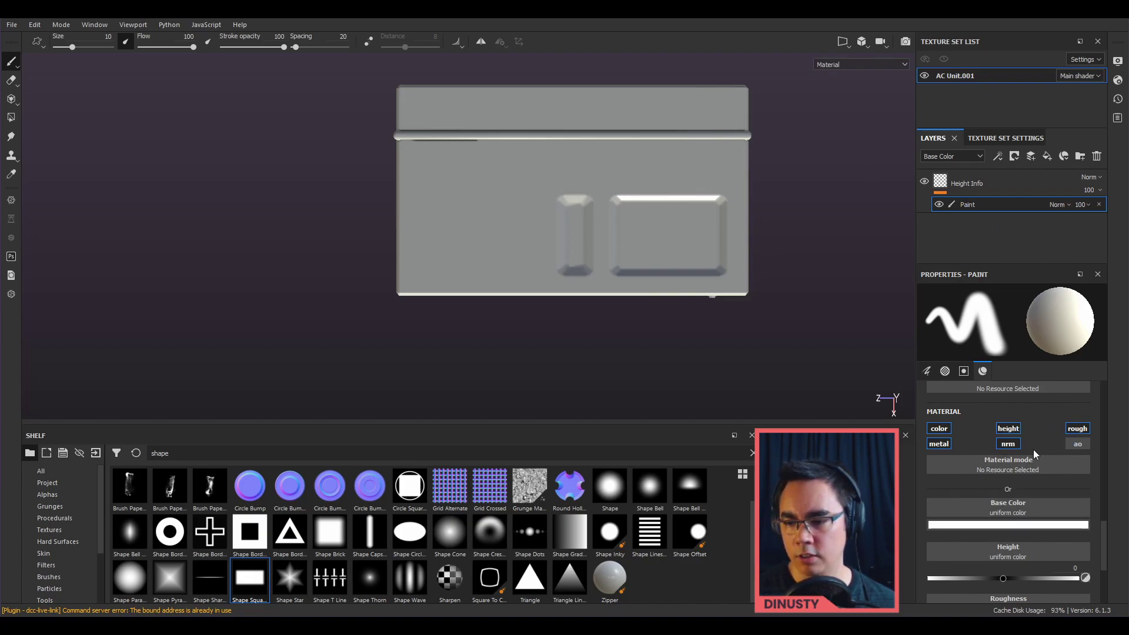
scroll(548, 252, "up", 2)
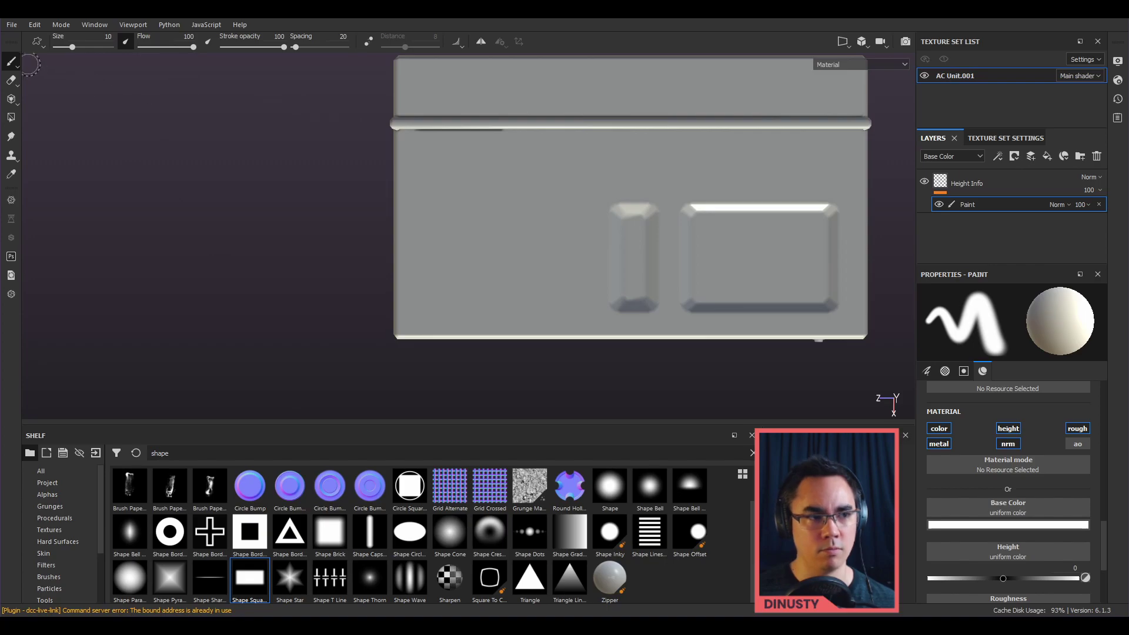
middle_click_drag(629, 197, 488, 206)
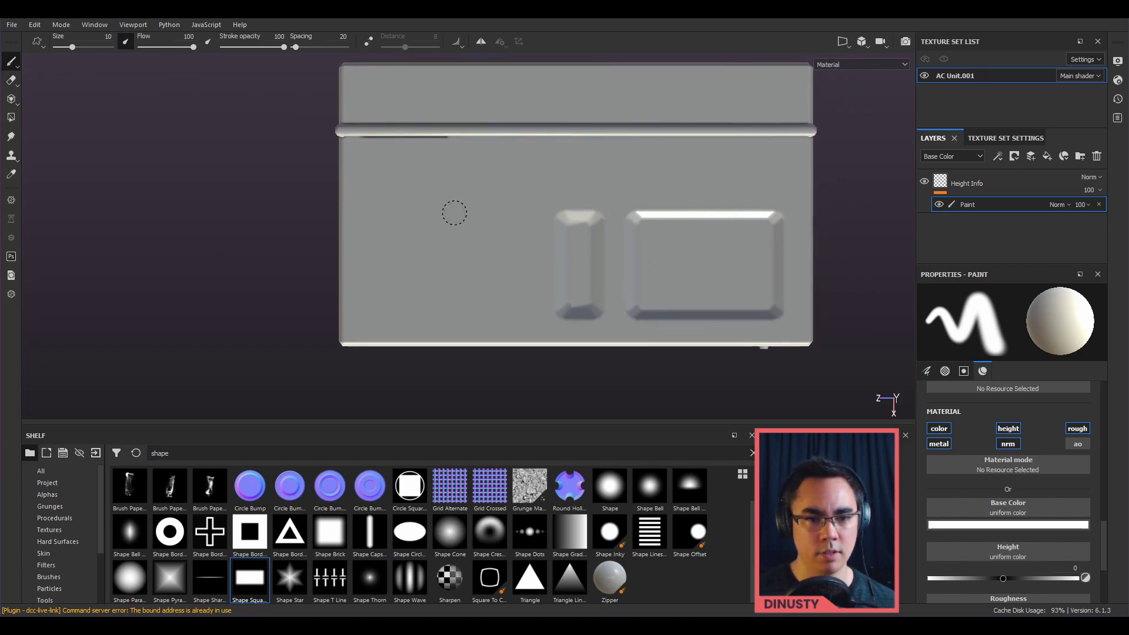
Step: Paint a short test stroke beside the narrow raised panel and undo it
mouse_move(430, 221)
left_mouse_down()
mouse_move(489, 211)
mouse_move(494, 267)
left_mouse_up()
key("ctrl+z")
key("ctrl+z")
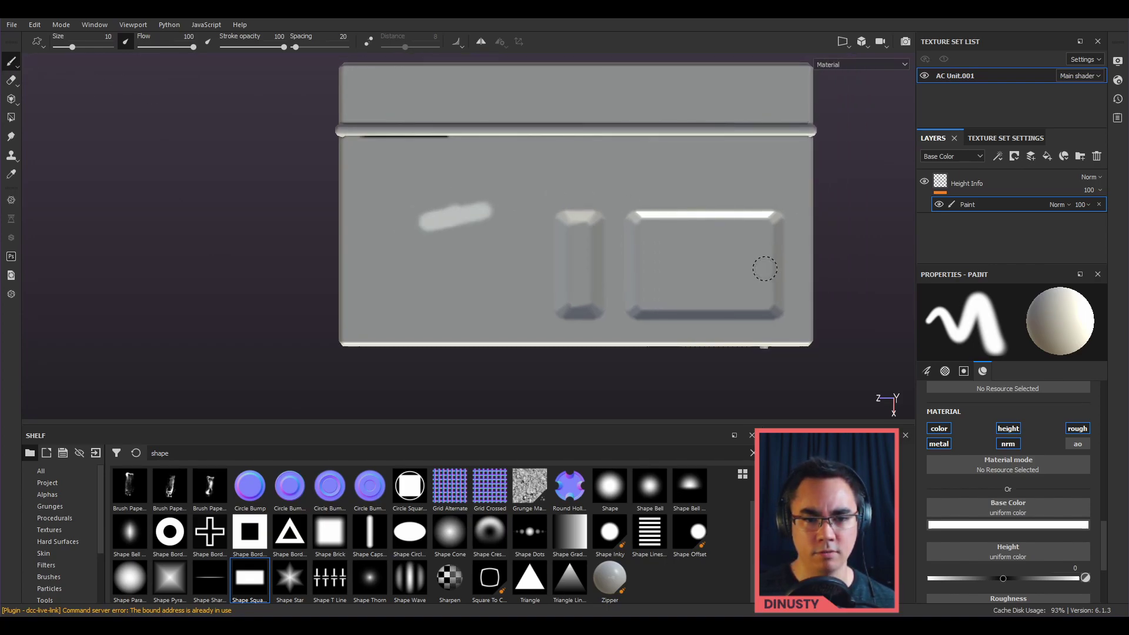
Step: Look over the texture set's general properties, then return to the layer stack
left_click(998, 139)
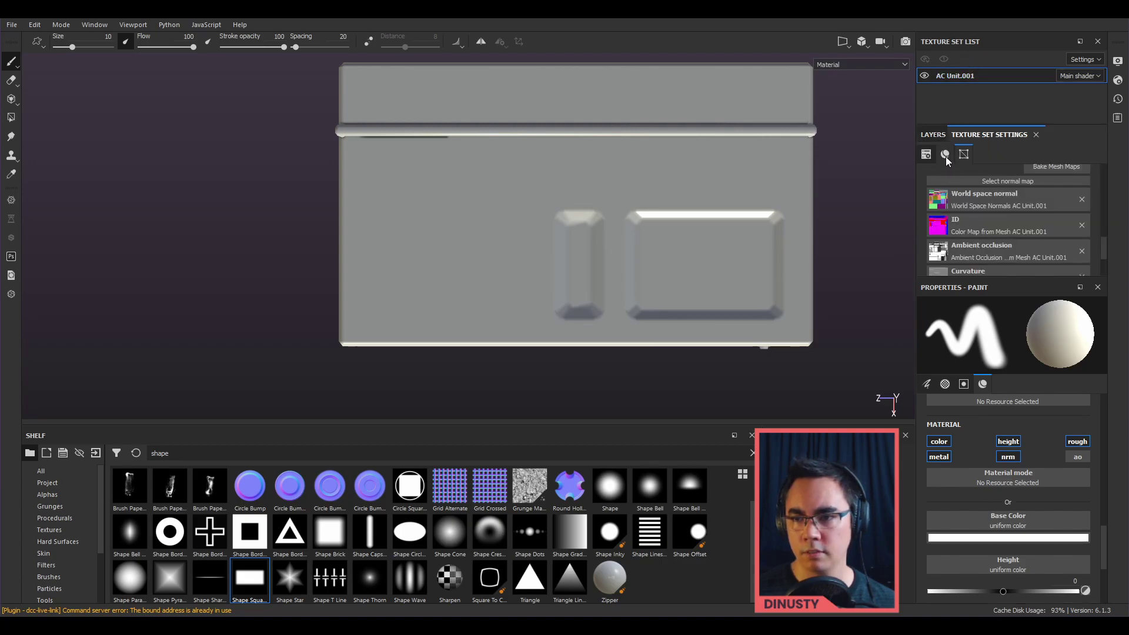
left_click(946, 155)
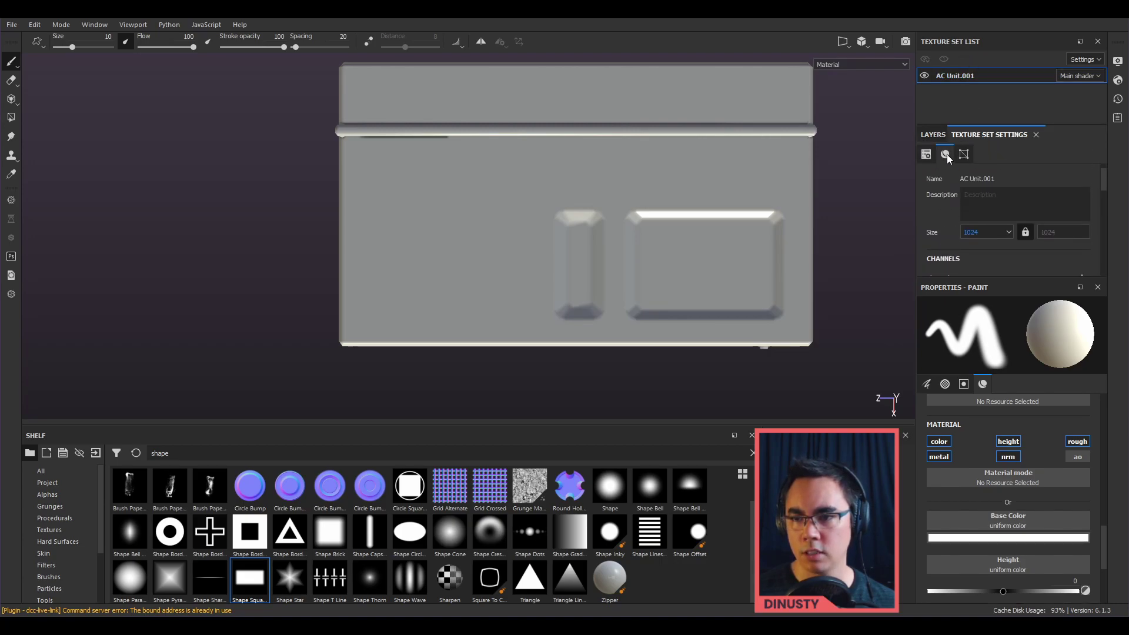
scroll(956, 197, "up", 3)
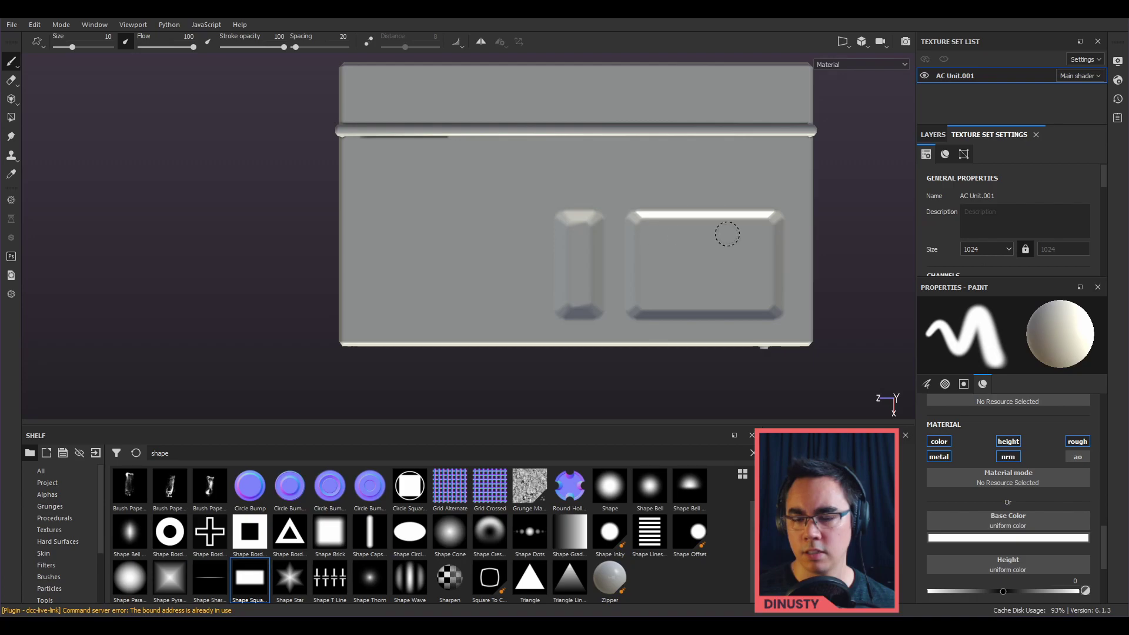
middle_click_drag(710, 234, 747, 222)
left_click(933, 135)
scroll(538, 236, "up", 1)
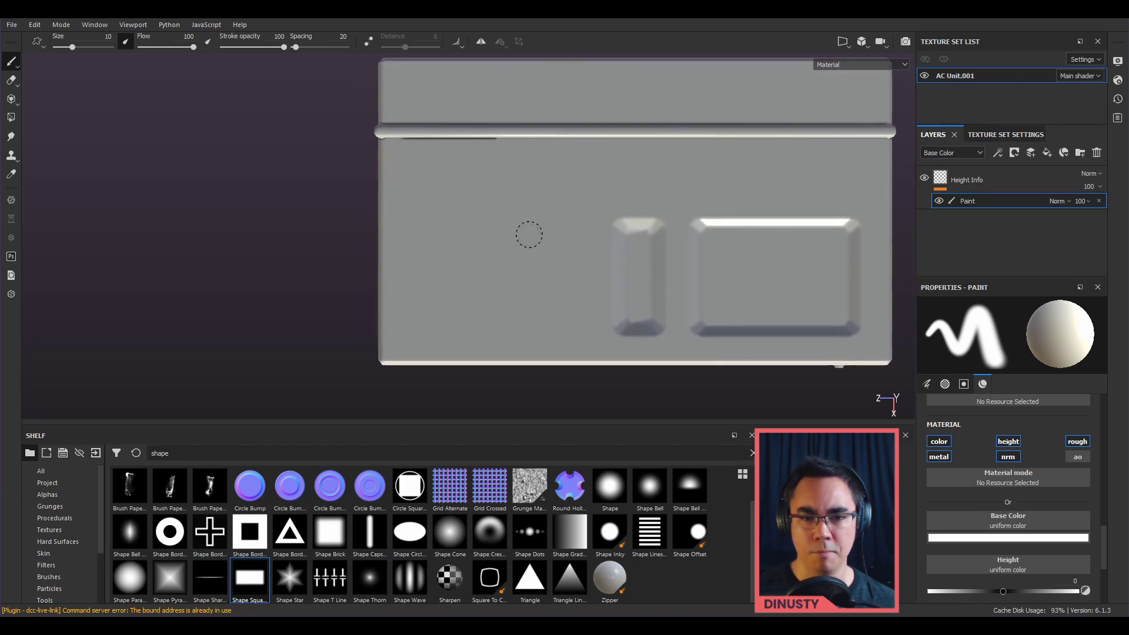
Step: Paint a zigzag stroke with all default channels across the blank area of the top face, then undo it
mouse_move(510, 217)
left_mouse_down()
mouse_move(487, 231)
mouse_move(479, 280)
mouse_move(659, 348)
left_mouse_up()
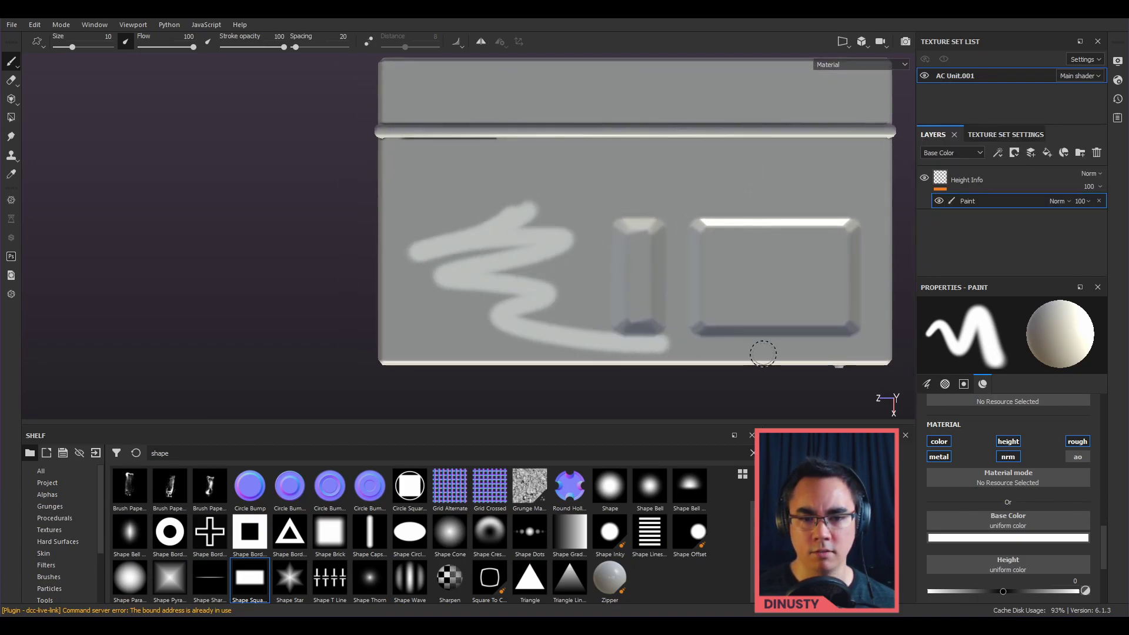
key("ctrl+z")
key("ctrl+z")
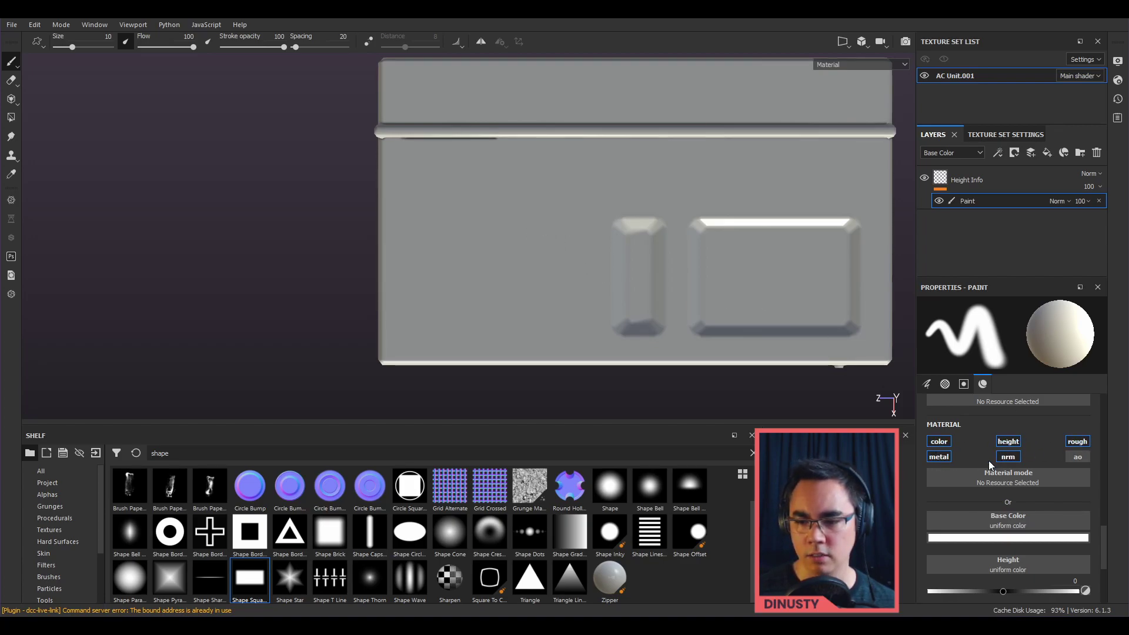
Step: Restrict the brush material to the height channel only
middle_click_drag(805, 394, 809, 360, "alt")
scroll(653, 265, "up", 1)
middle_click_drag(656, 265, 655, 279, "alt")
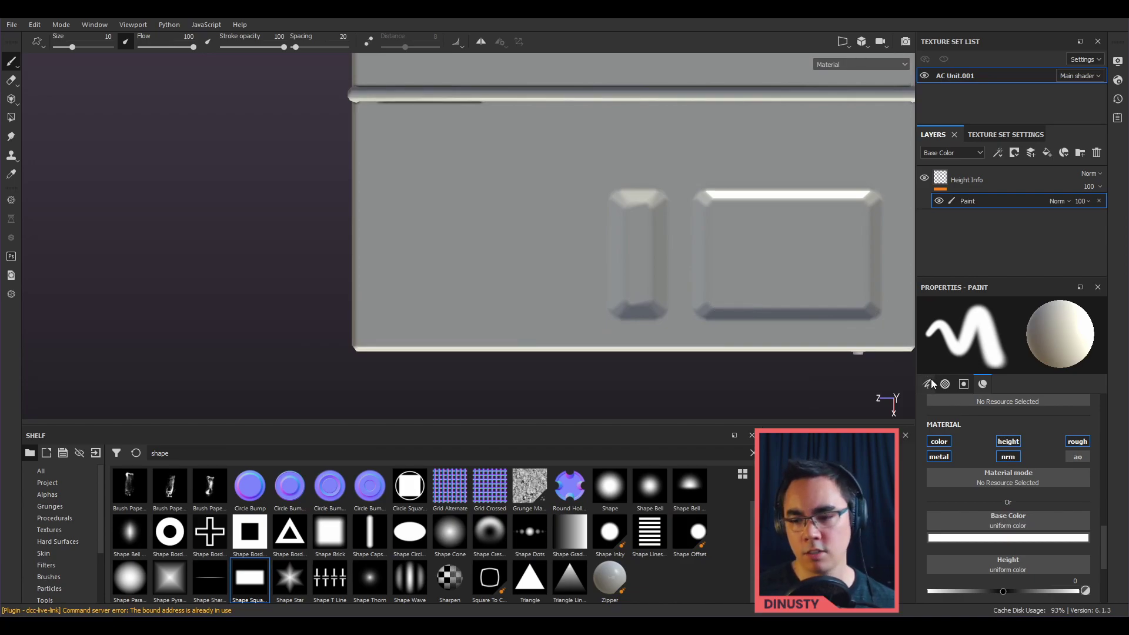
left_click(1016, 443, "ctrl")
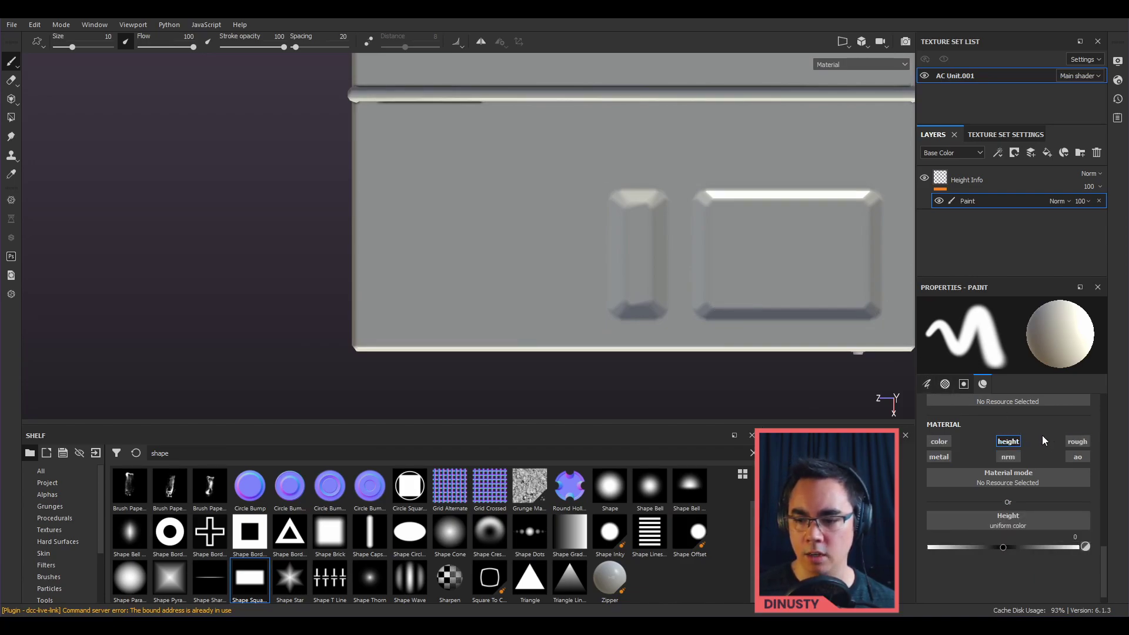
Step: Demonstrate isolating the color, metal, normal and height channels in turn, ending with only height active
left_click(950, 444, "alt")
left_click(949, 457, "alt")
left_click(1004, 457, "alt")
left_click(1002, 444, "alt")
left_click(948, 443, "alt")
left_click(946, 456, "alt")
left_click(1005, 456, "alt")
left_click(1017, 444, "alt")
left_click(1004, 444)
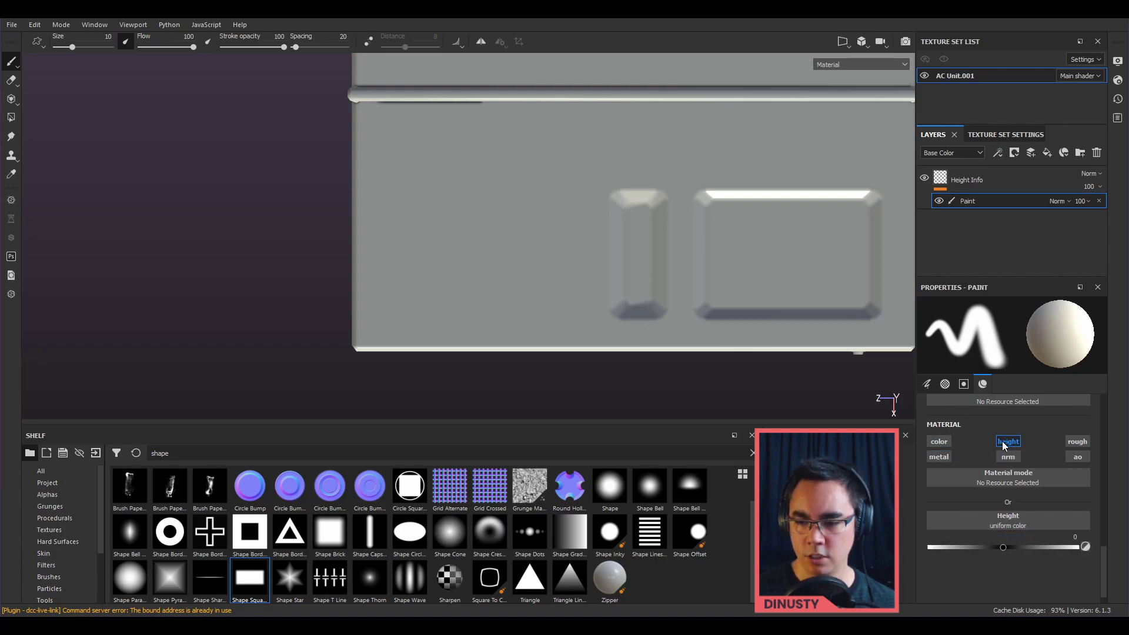
Step: Set the brush height to 0.1907, try and undo one dab, and enlarge the brush to size 32.74
mouse_move(553, 219)
middle_mouse_down("alt")
mouse_move(561, 211)
mouse_move(596, 237)
middle_mouse_up("alt")
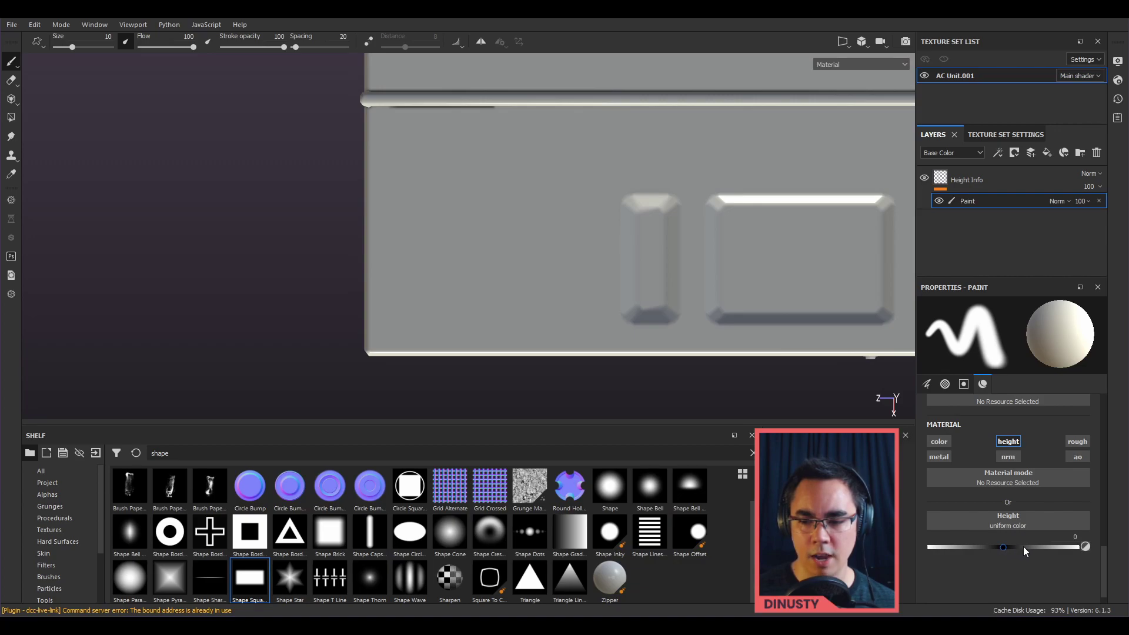
left_click_drag(1008, 551, 1015, 549)
left_click(472, 254)
key("ctrl+z")
right_click_drag(518, 245, 503, 246, "alt")
right_click_drag(502, 246, 533, 246, "ctrl")
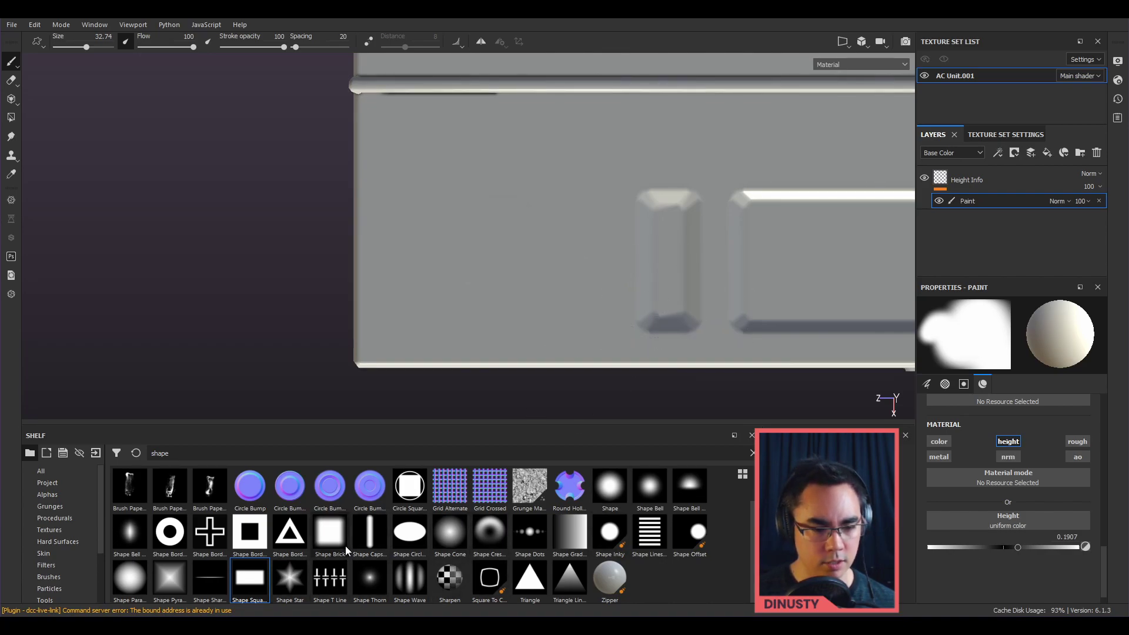
Step: Apply the Shape Brick alpha to the brush
left_click(326, 537)
mouse_move(524, 210)
middle_mouse_down("alt")
mouse_move(478, 204)
mouse_move(498, 204)
middle_mouse_up("alt")
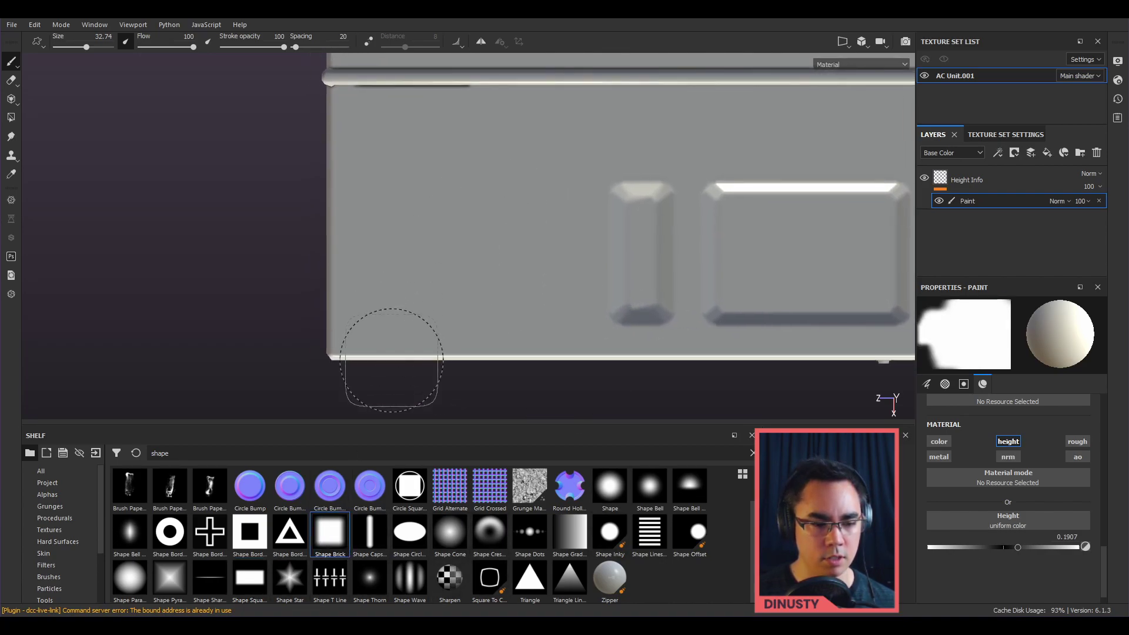
middle_click_drag(402, 330, 372, 357, "alt")
right_click_drag(466, 262, 482, 263, "alt")
middle_click_drag(481, 262, 499, 240, "alt")
Step: Stamp test squares beside the narrow raised panel and undo them, lowering the brush height to 0.0817
left_click(465, 243)
key("ctrl+z")
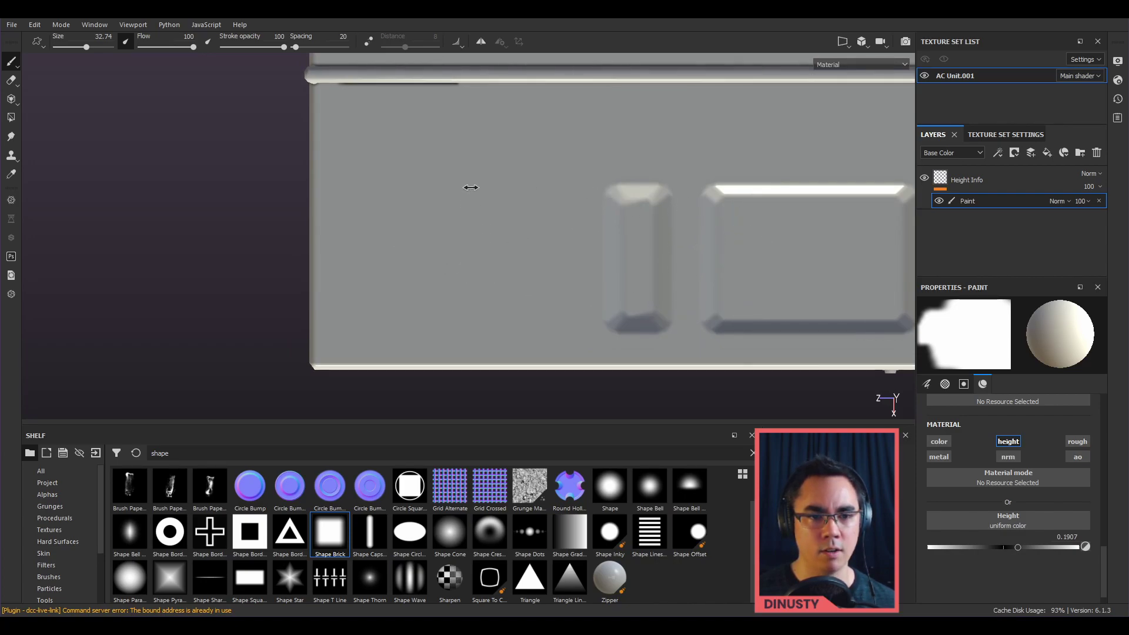
left_click(444, 247)
mouse_move(668, 365)
left_mouse_down("alt")
mouse_move(699, 251)
mouse_move(590, 298)
mouse_move(507, 274)
left_mouse_up("alt")
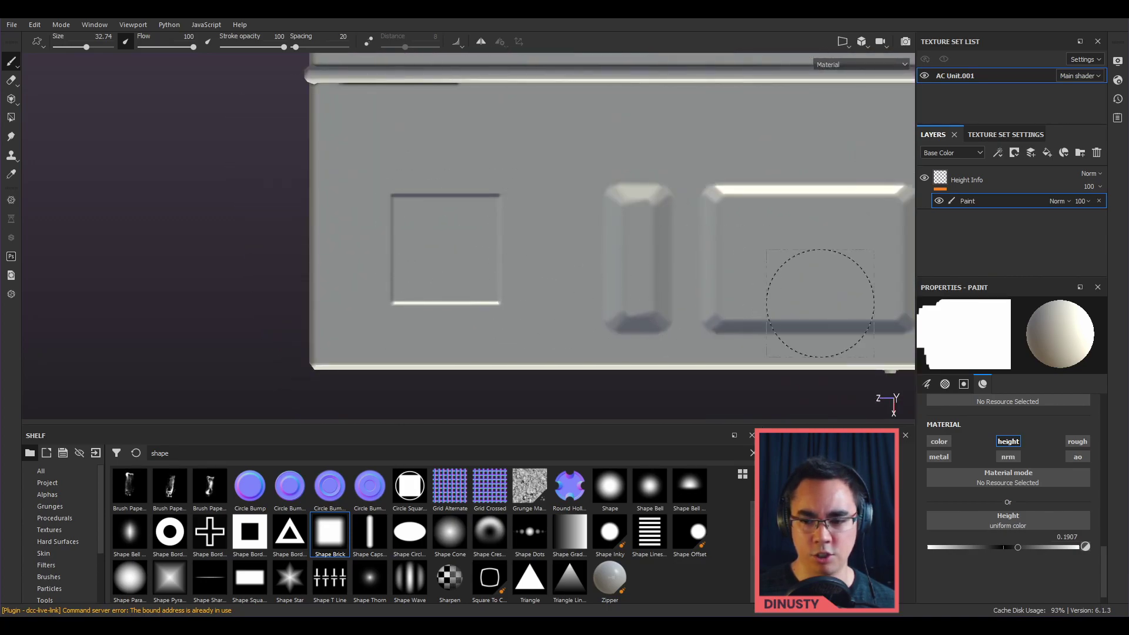
left_click_drag(1024, 566, 1010, 552)
key("ctrl+z")
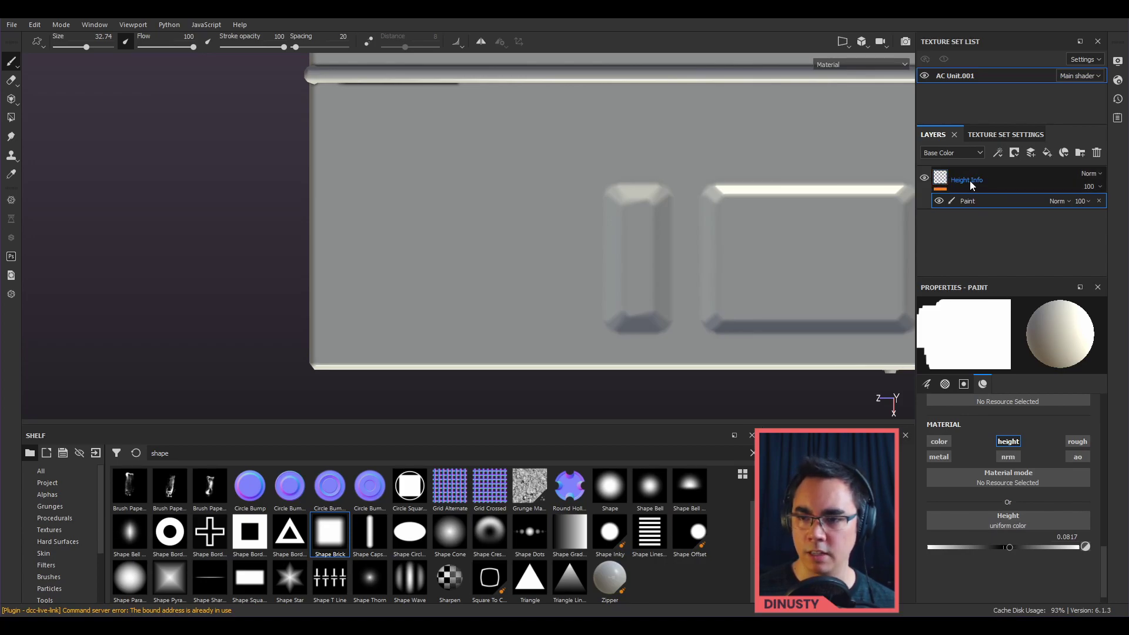
Step: With Height Info selected, set the brush height to 0.2451 and size to 56.58, then test a stamp and undo it
middle_click_drag(817, 214, 822, 221, "alt")
left_click(940, 183)
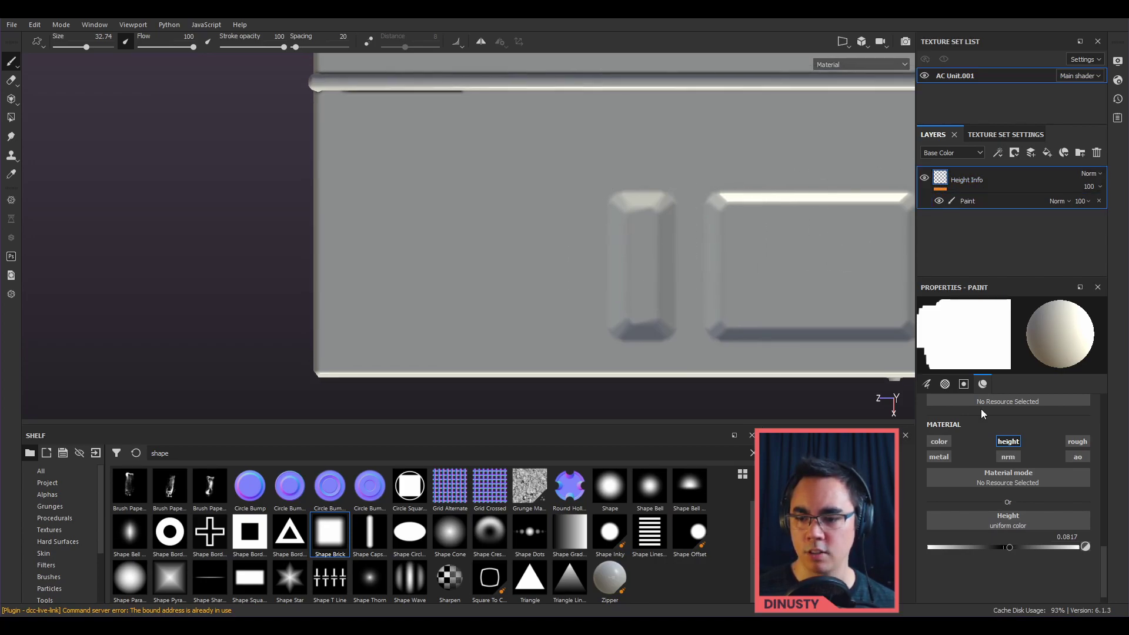
middle_click_drag(541, 275, 540, 268, "alt")
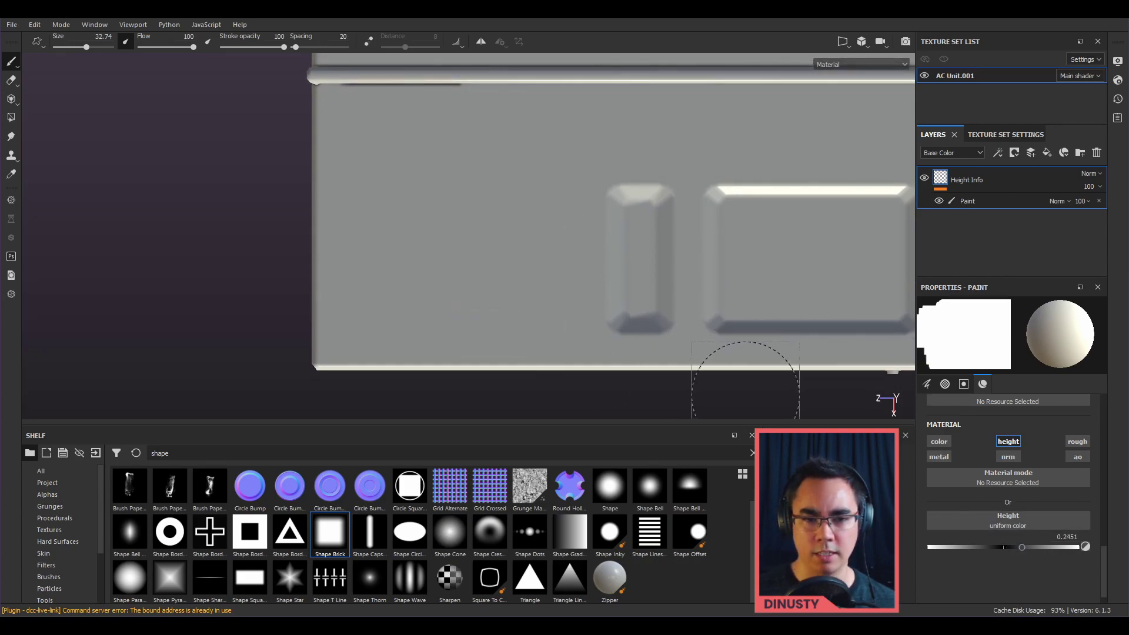
right_click_drag(454, 241, 492, 241, "ctrl")
left_click(464, 237)
key("ctrl+z")
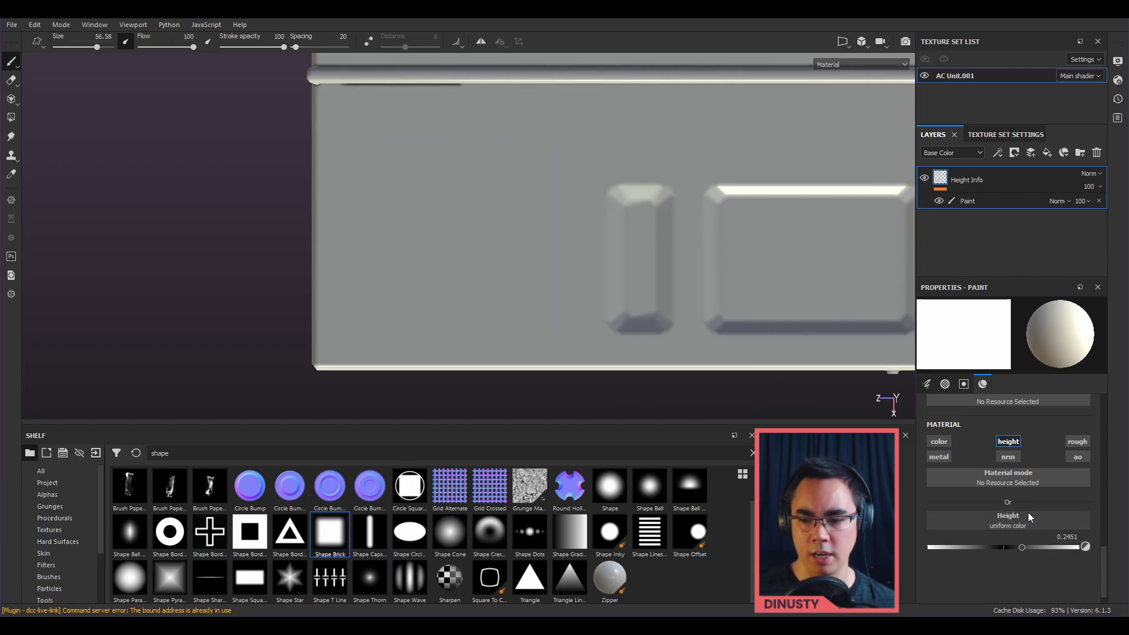
Step: Set the brush height to 0.25 and stamp a large square on the top face beside the narrow recessed panel
type("0")
key("Return")
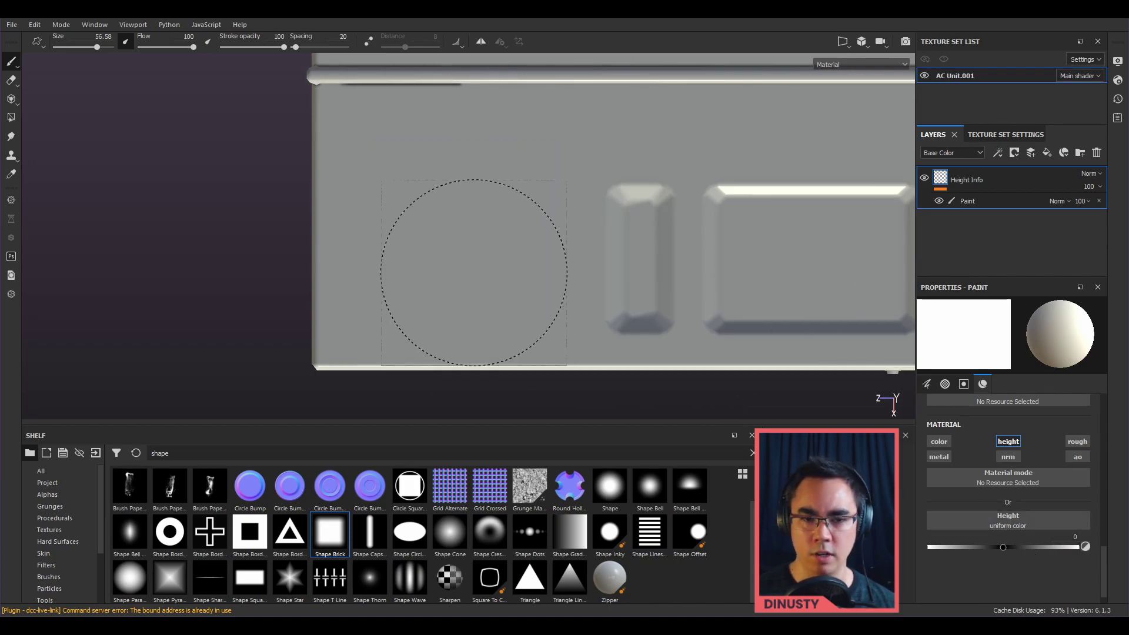
left_click_drag(1007, 547, 1022, 547)
left_click(1062, 536)
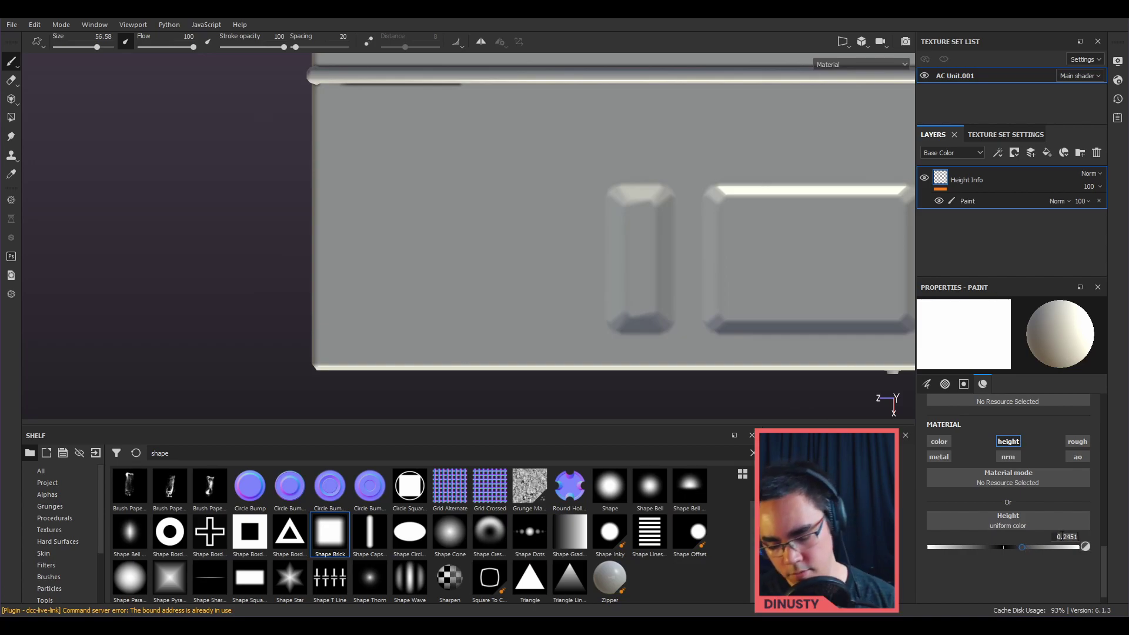
key("Return")
left_click(472, 228)
middle_click_drag(745, 207, 751, 226, "alt")
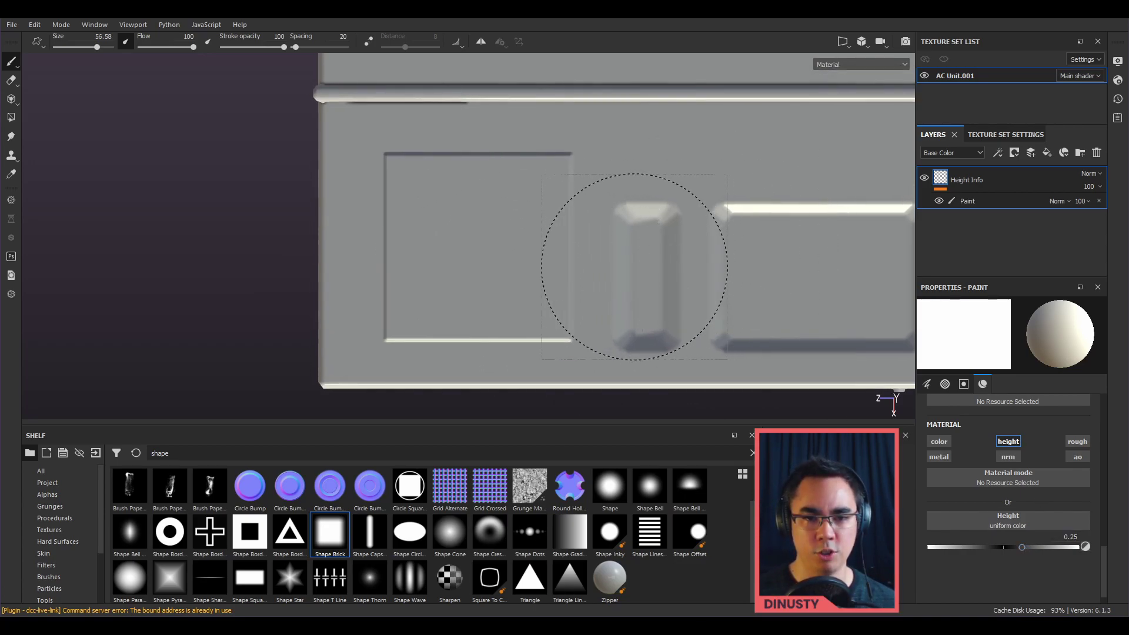
Step: Set the brush height to 0, shrink the brush to size 33.66, and stamp away the upper inner corner of the square
left_click(1066, 537)
type("0")
right_click_drag(623, 232, 549, 247, "ctrl")
left_click(537, 248)
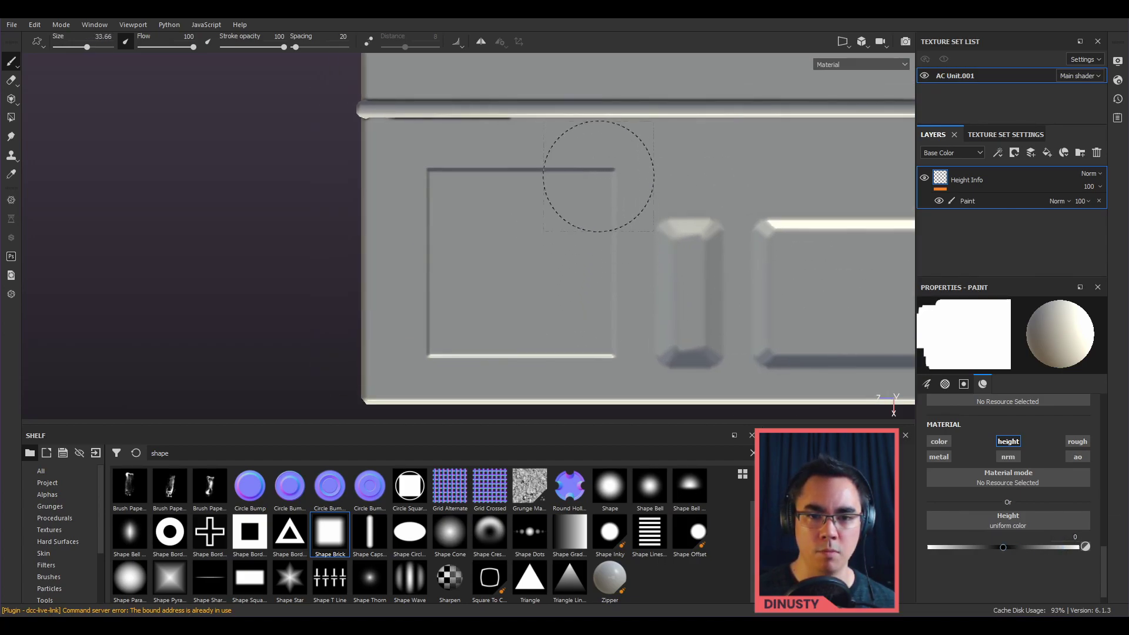
left_click(580, 188)
mouse_move(686, 308)
left_mouse_down("alt")
mouse_move(714, 273)
mouse_move(721, 310)
mouse_move(668, 253)
left_mouse_up("alt")
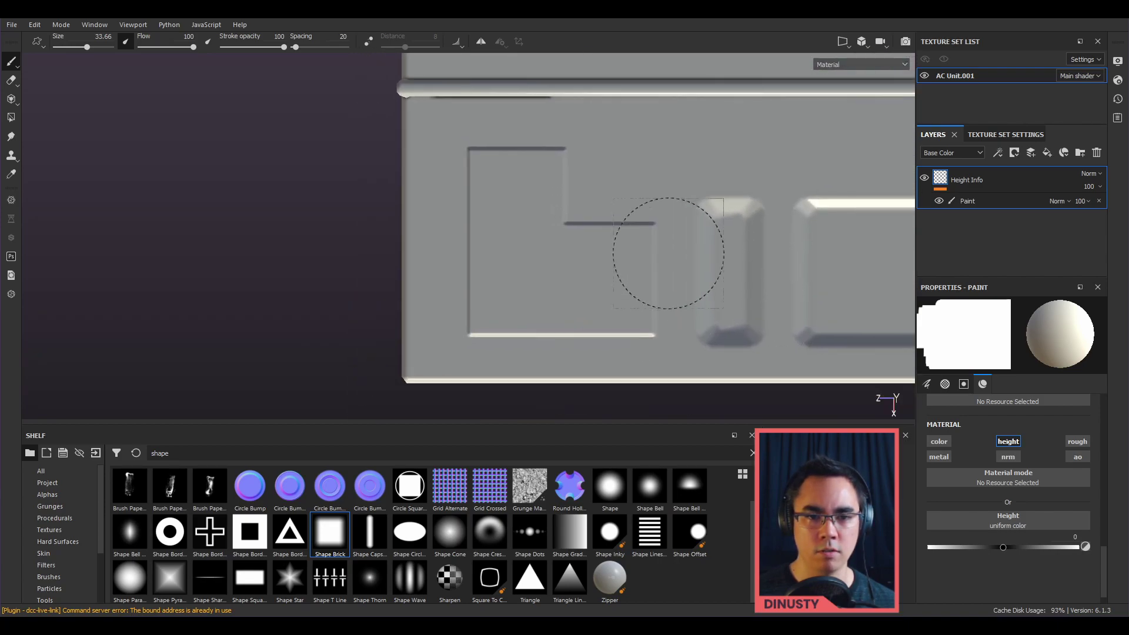
Step: Apply the Shape Capsule alpha with brush size 27.27 and height -0.0272
left_click(370, 532)
key("bracketleft")
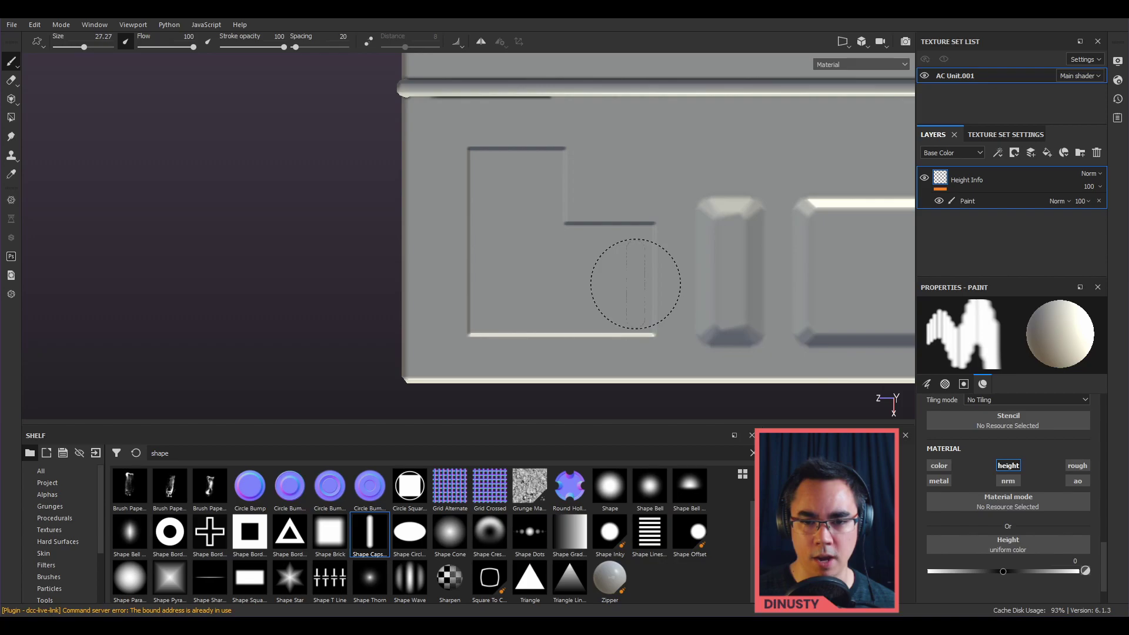
left_click_drag(1003, 573, 1000, 574)
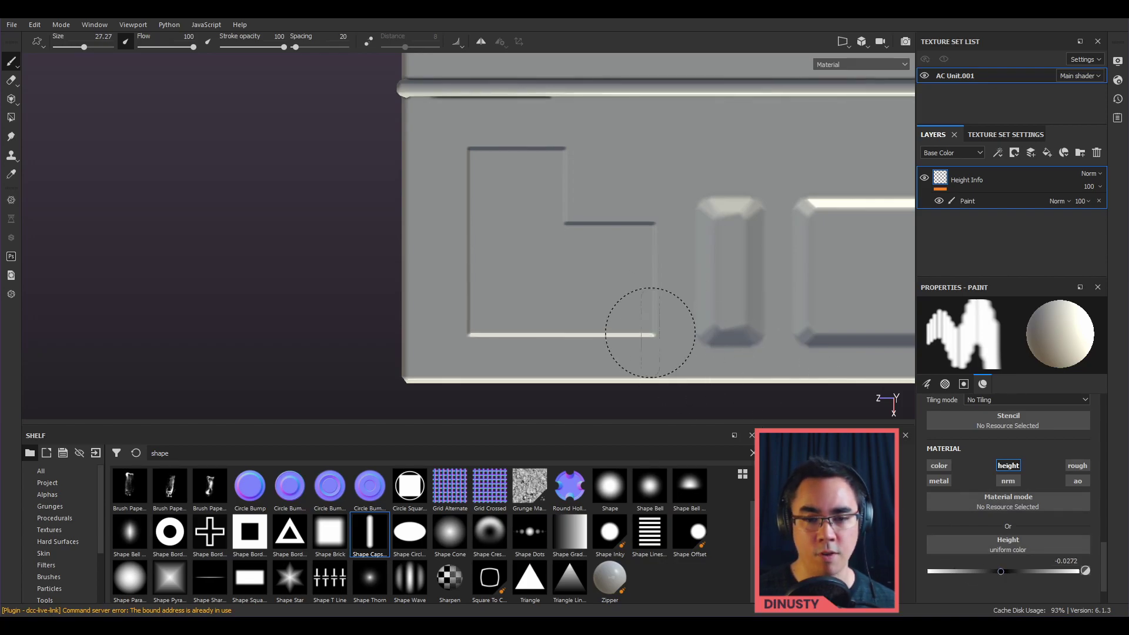
Step: Try a straight row of capsule stamps across the lower part of the notched shape and undo it
left_click(635, 282)
left_click(507, 280, "shift")
mouse_move(507, 280)
left_mouse_down("alt")
mouse_move(568, 242)
mouse_move(552, 315)
mouse_move(534, 336)
mouse_move(584, 285)
mouse_move(596, 289)
mouse_move(545, 277)
mouse_move(605, 352)
left_mouse_up("alt")
middle_click_drag(675, 329, 545, 262, "alt")
mouse_move(545, 262)
left_mouse_down("alt")
mouse_move(590, 301)
mouse_move(623, 288)
left_mouse_up("alt")
key("ctrl+z")
middle_click_drag(623, 288, 622, 269, "alt")
key("ctrl+z")
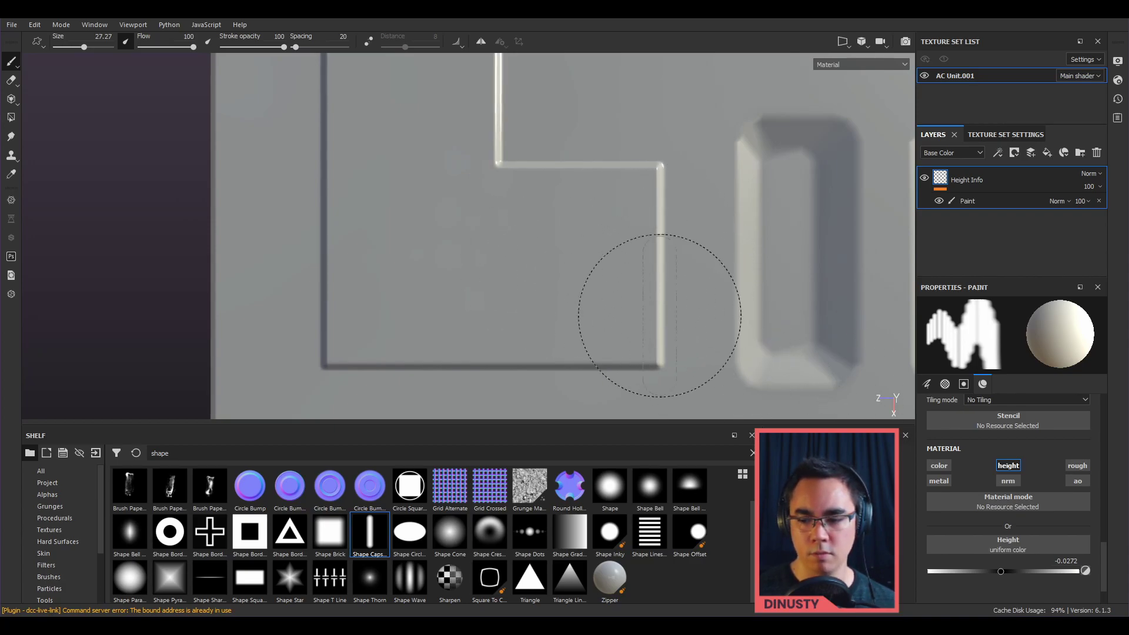
Step: Try several positive brush heights, including 0.25, and settle on 0.1284
left_click_drag(1019, 569, 1018, 574)
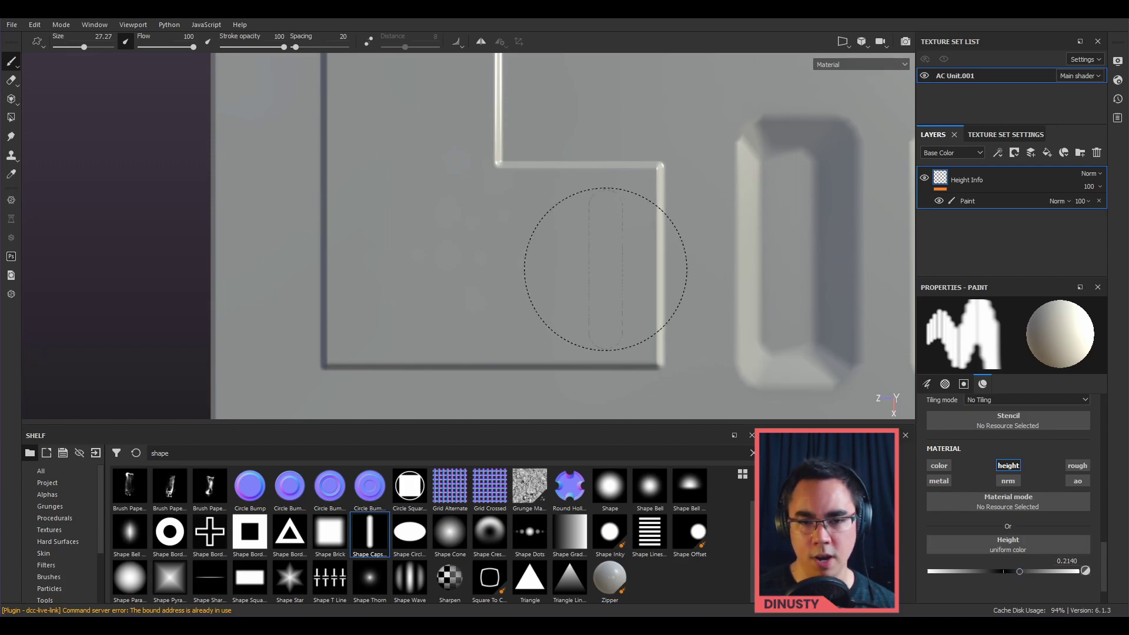
middle_click_drag(619, 250, 633, 273, "alt")
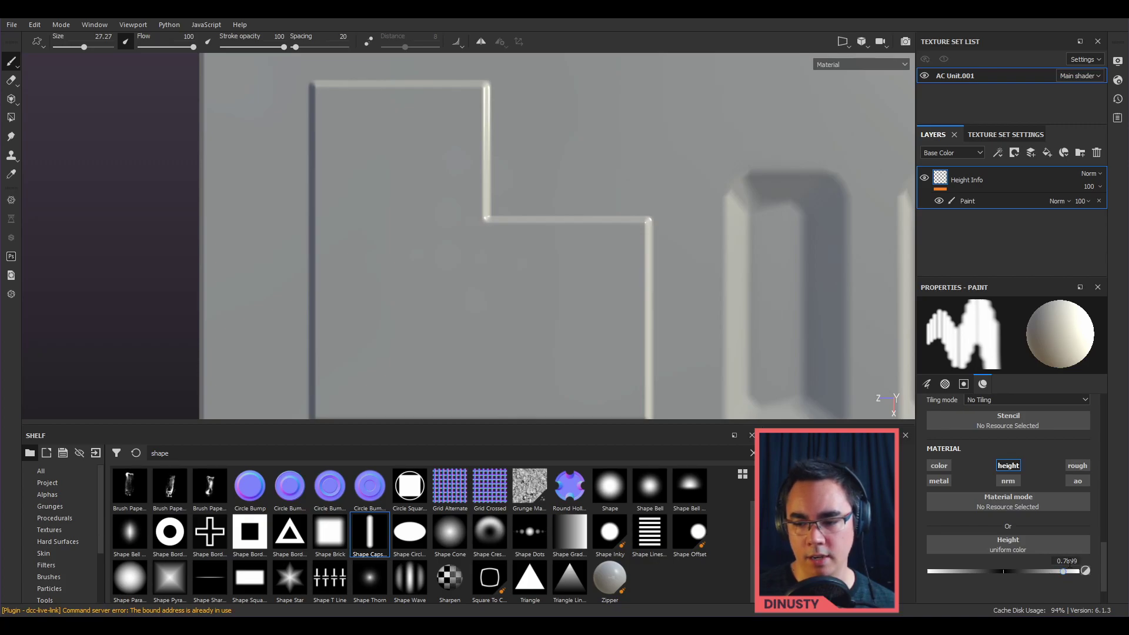
left_click_drag(1018, 577, 1020, 576)
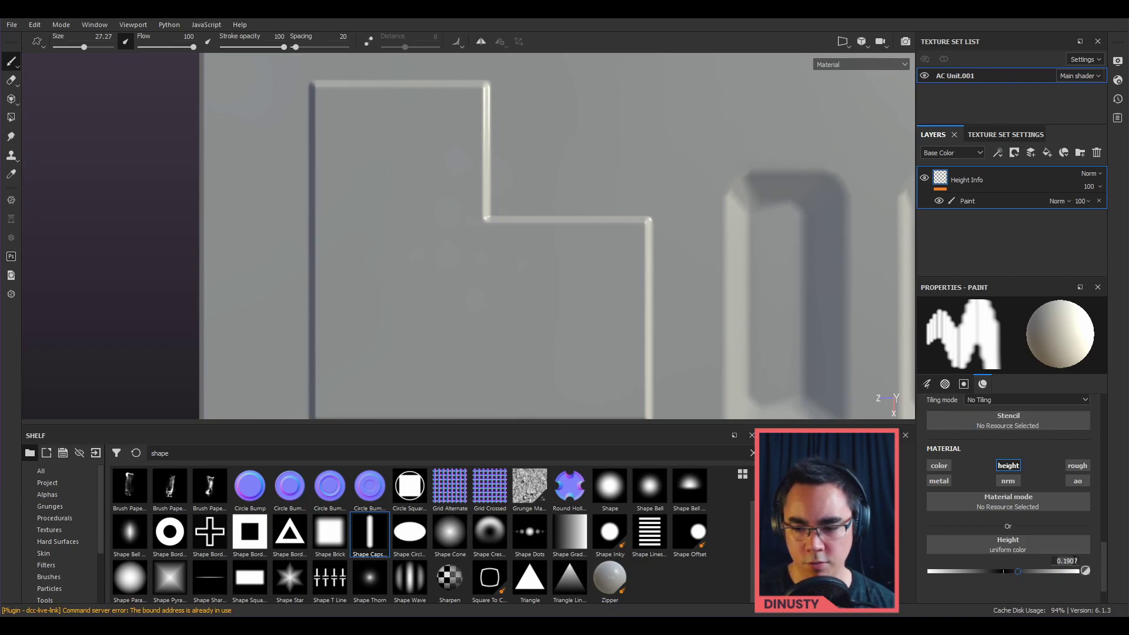
type(".25")
key("Return")
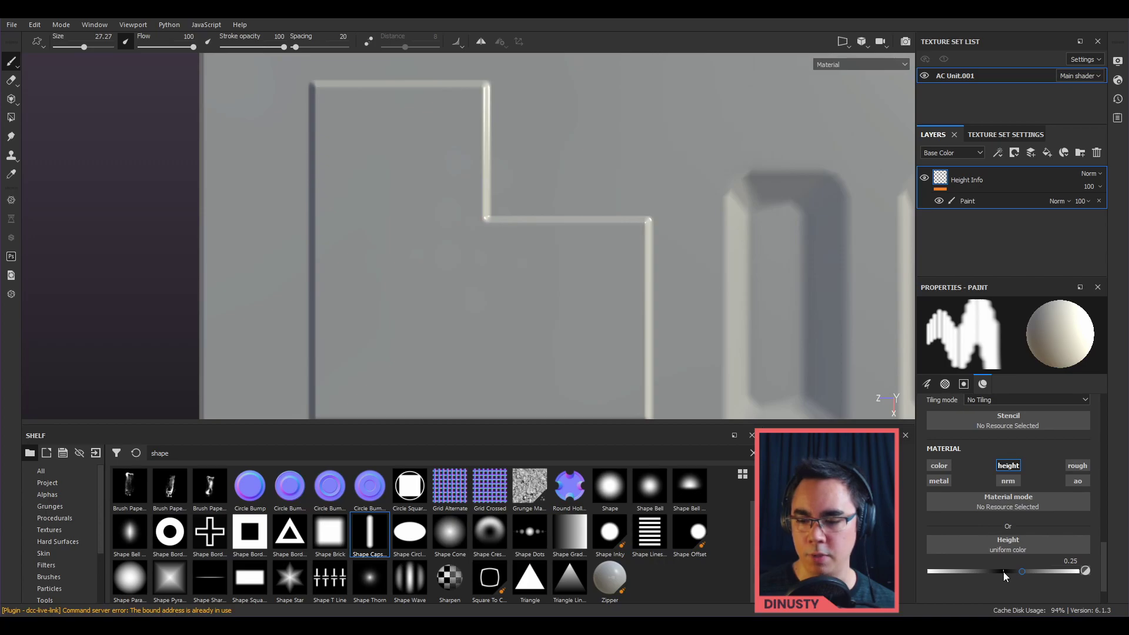
left_click_drag(1022, 572, 1013, 574)
middle_click_drag(588, 303, 592, 270, "alt")
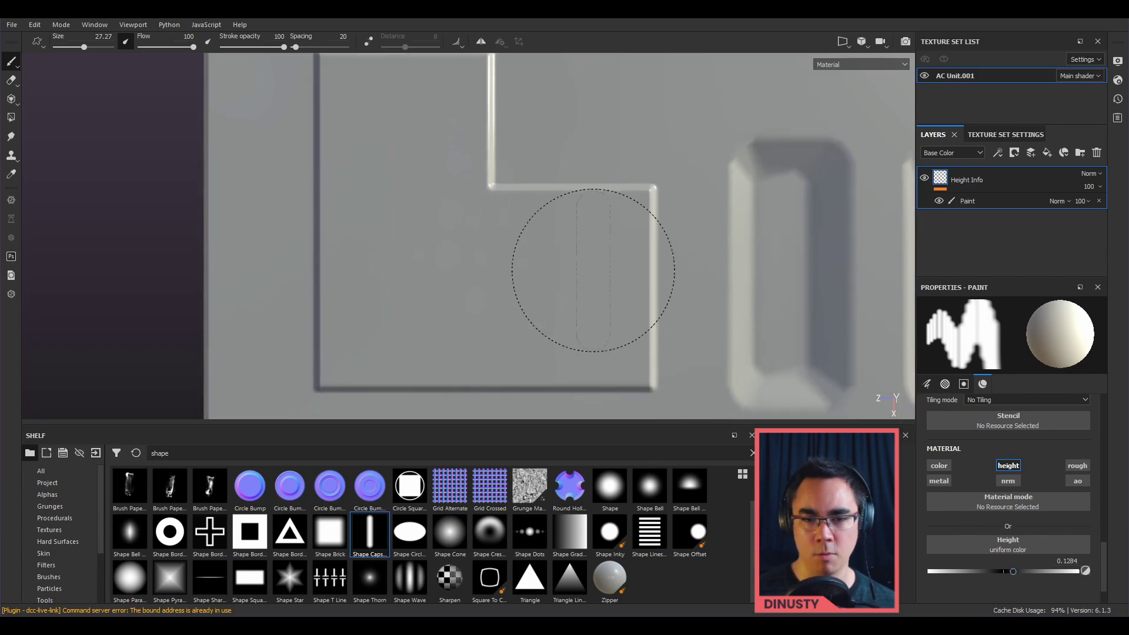
Step: Stamp single test capsules inside the lower part of the notched shape and undo them all
left_click(603, 295)
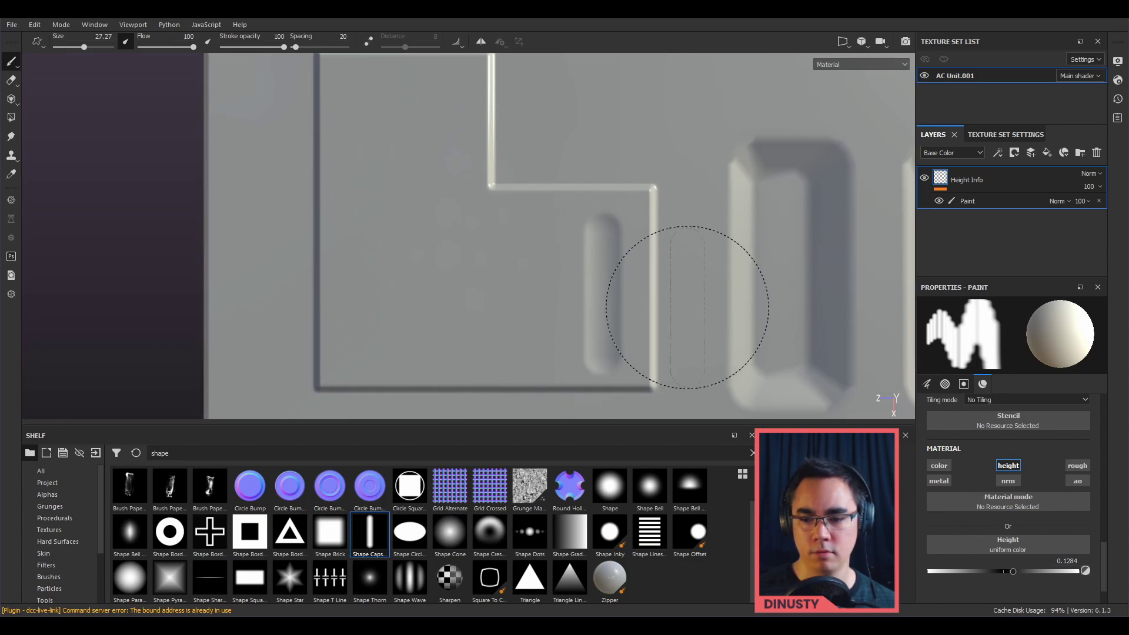
key("ctrl+z")
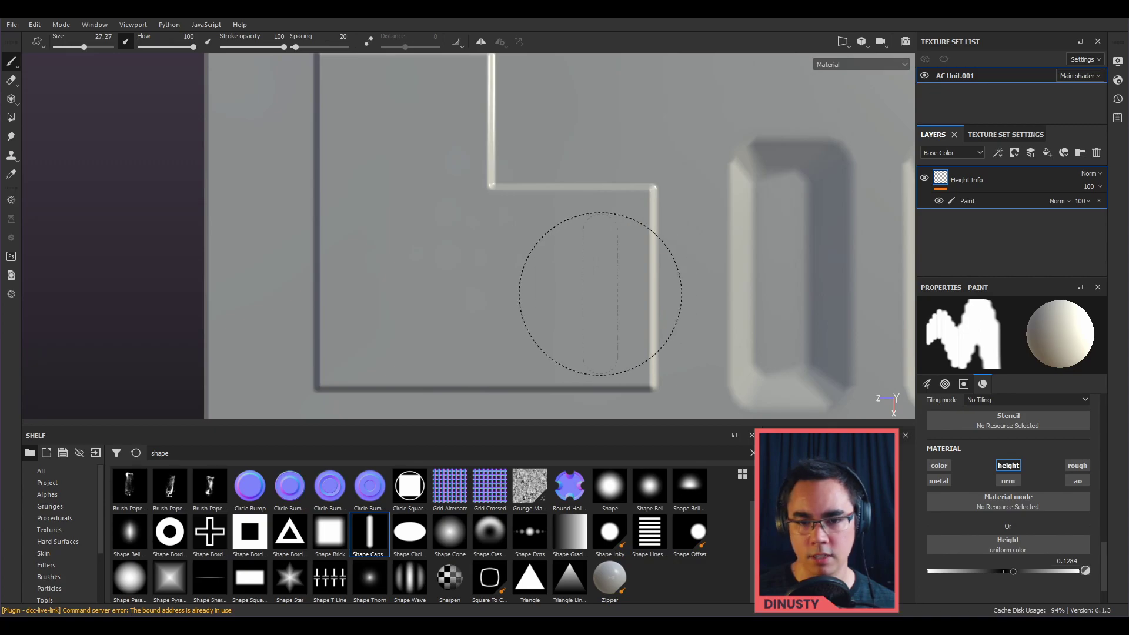
left_click(606, 295)
key("ctrl+z")
left_click(545, 285)
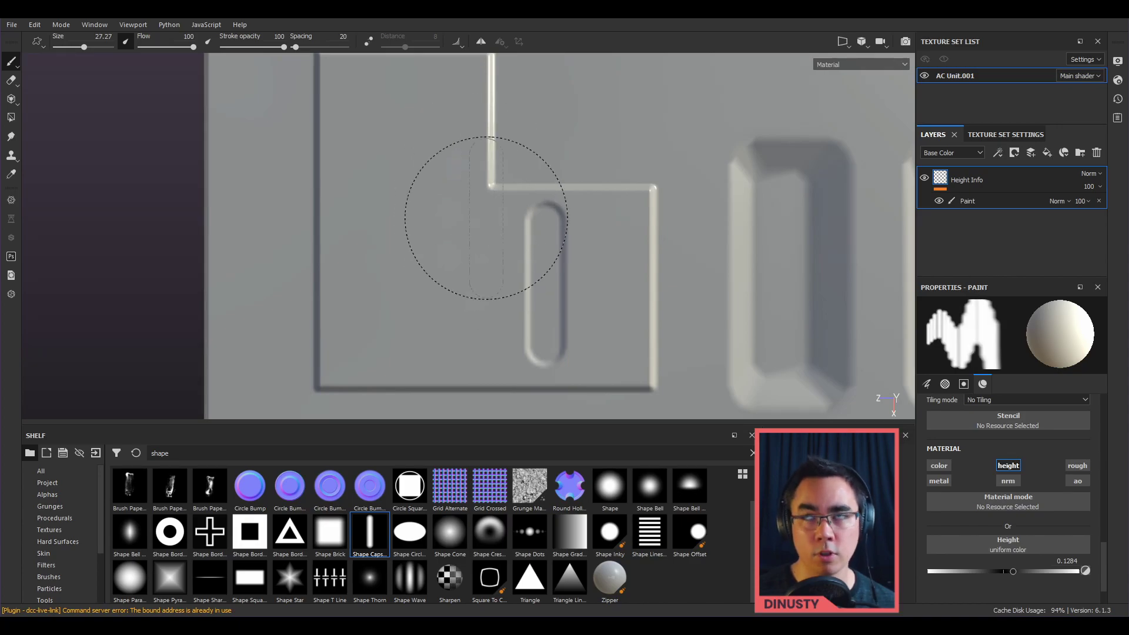
left_click(470, 282)
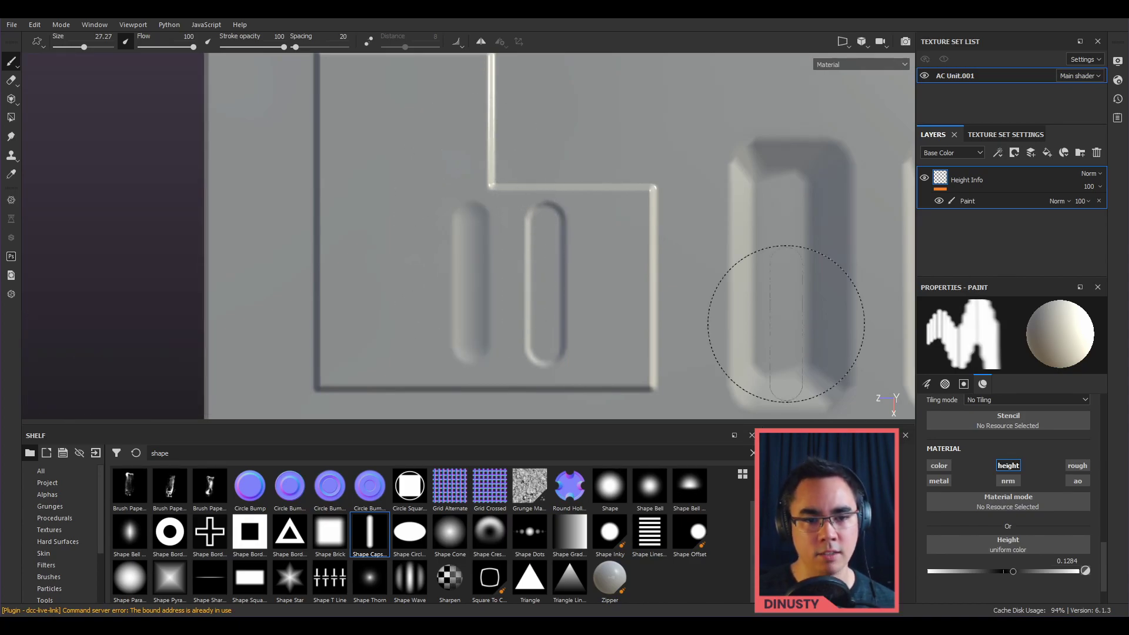
key("ctrl+z")
key("ctrl+z")
Step: Set the brush height to 0.5, test one capsule stamp inside the notched shape, and undo it
left_click_drag(1044, 576, 1045, 575)
left_click(1067, 561)
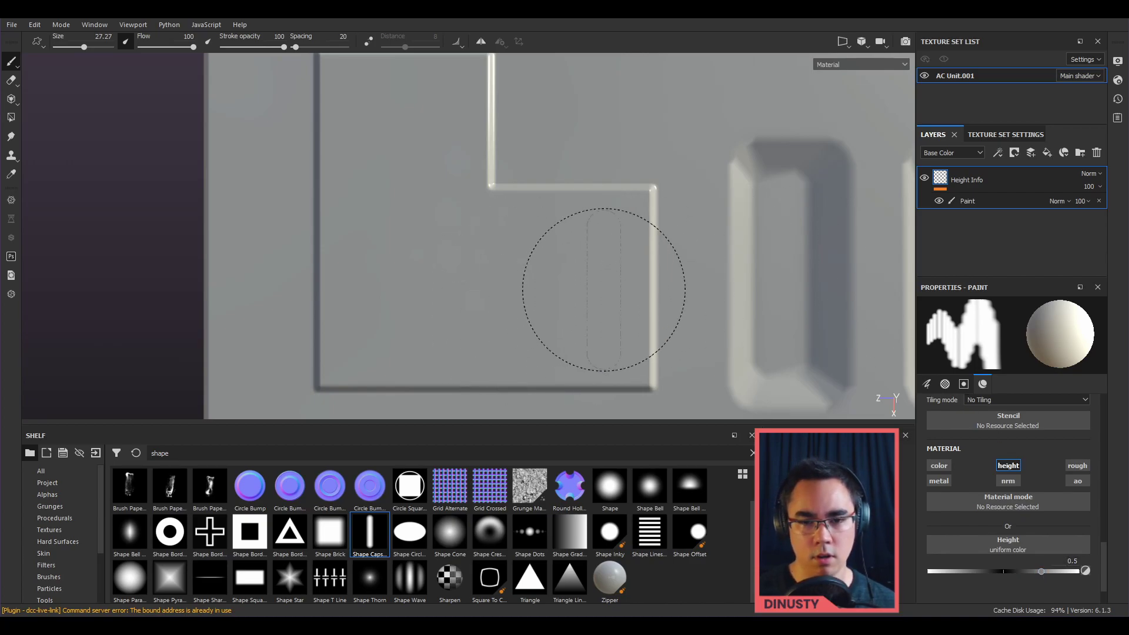
left_click(605, 293)
mouse_move(381, 329)
left_mouse_down("alt")
mouse_move(655, 227)
mouse_move(709, 235)
mouse_move(600, 222)
mouse_move(530, 309)
mouse_move(575, 315)
mouse_move(557, 259)
mouse_move(535, 249)
mouse_move(611, 306)
mouse_move(756, 270)
left_mouse_up("alt")
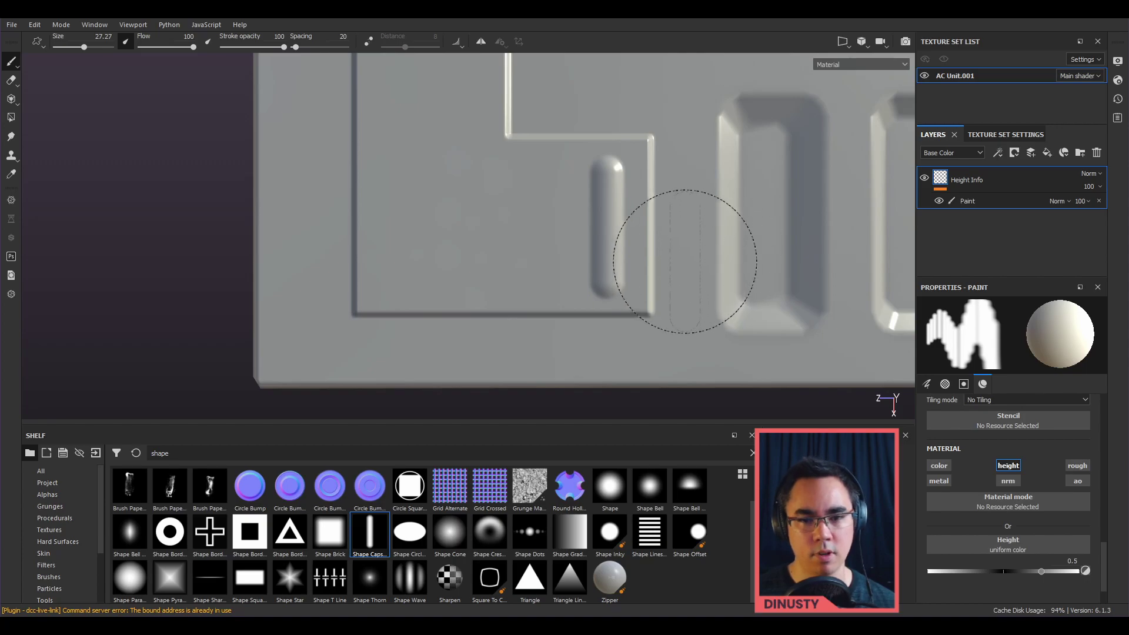
scroll(676, 247, "up", 3)
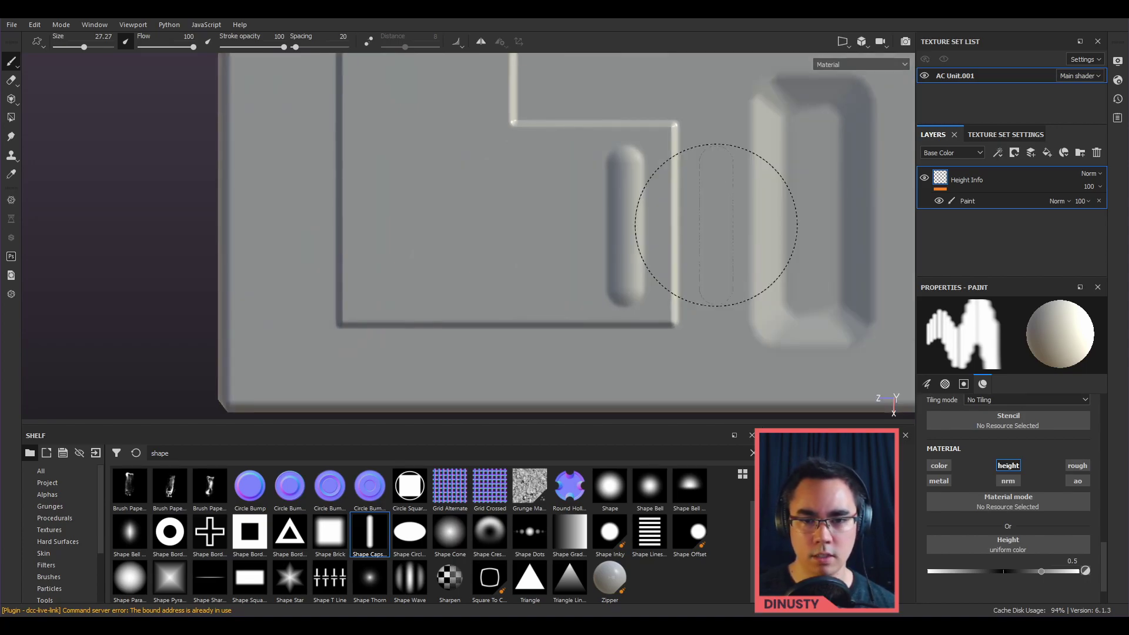
key("ctrl+z")
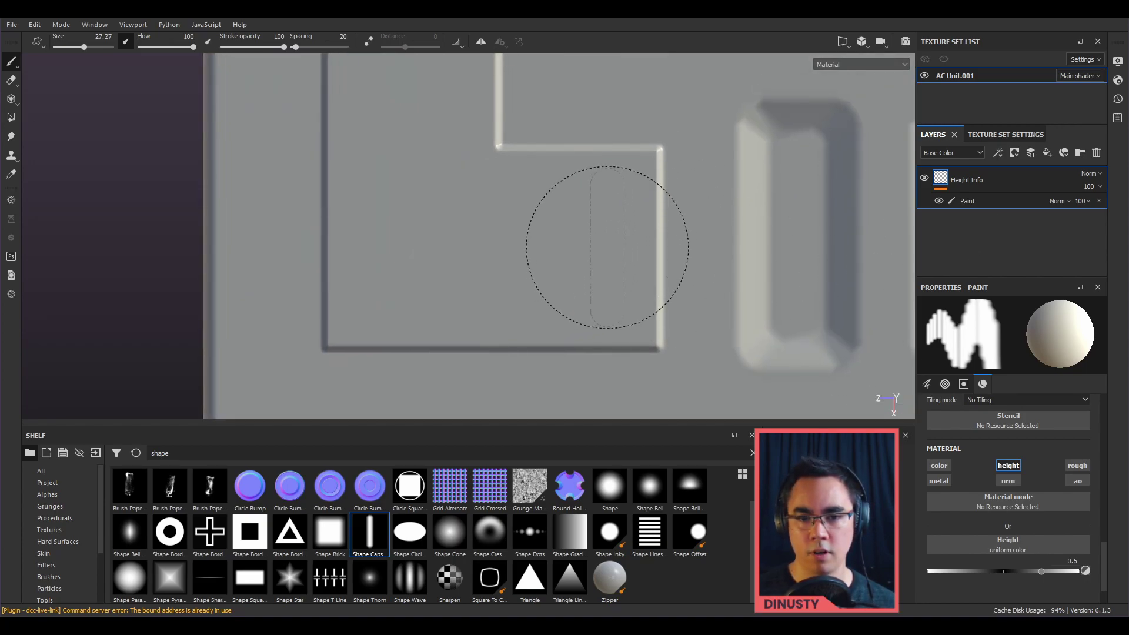
Step: Try a straight row of capsules across the notched shape at a brush spacing of 20 and undo it
left_click(609, 252)
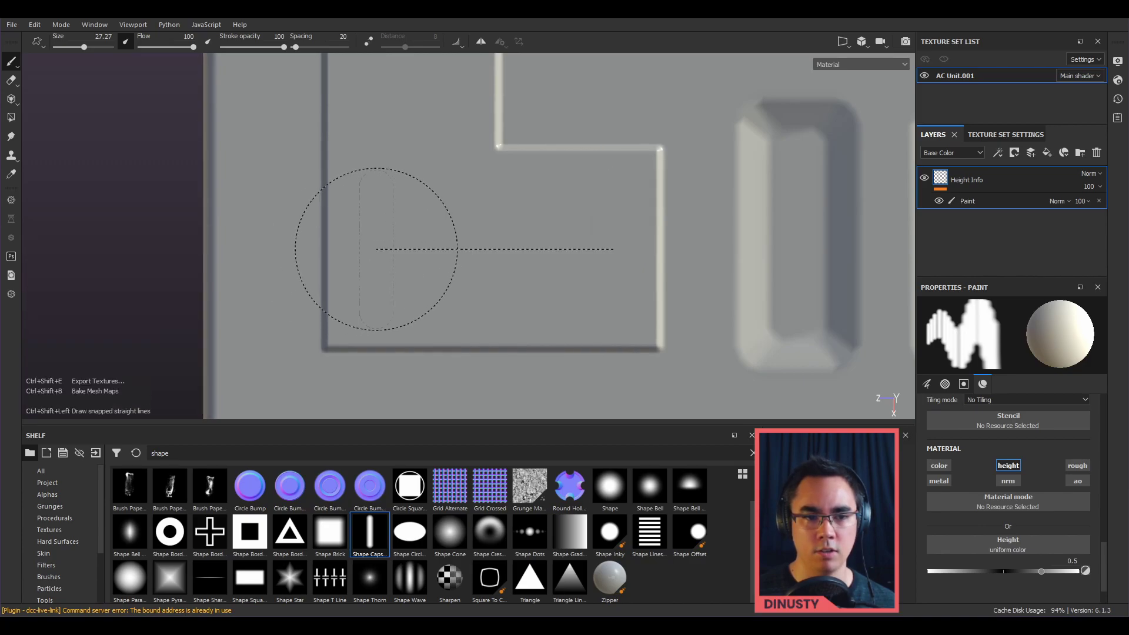
left_click(373, 251, "shift")
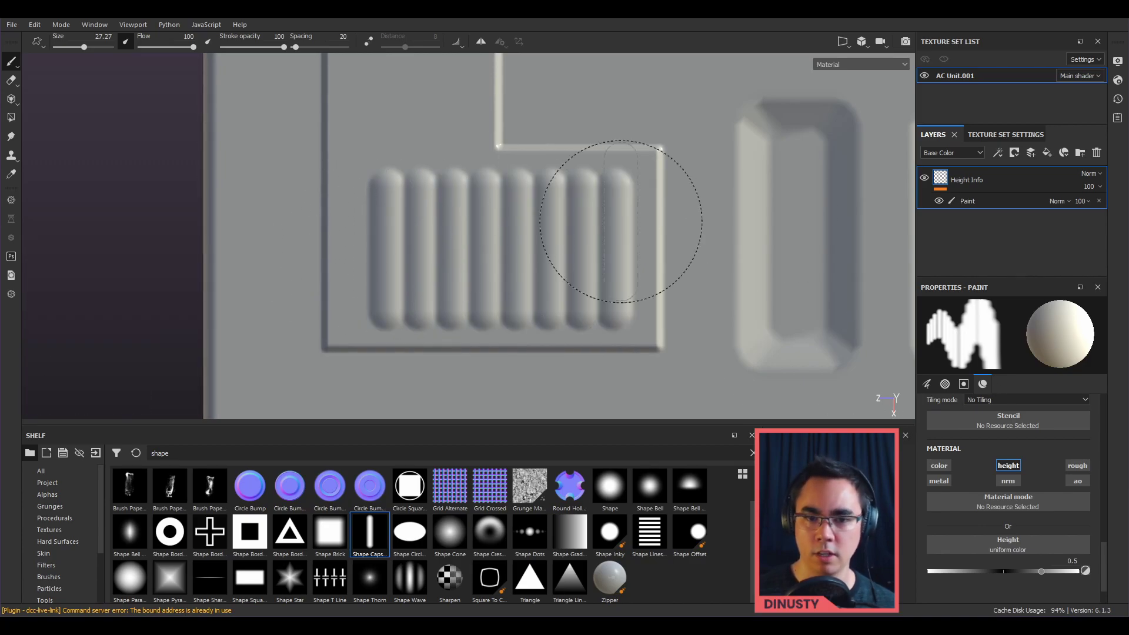
key("ctrl+z")
Step: Raise the brush spacing to 38, testing capsule rows inside the notched shape and undoing them
scroll(982, 524, "up", 6)
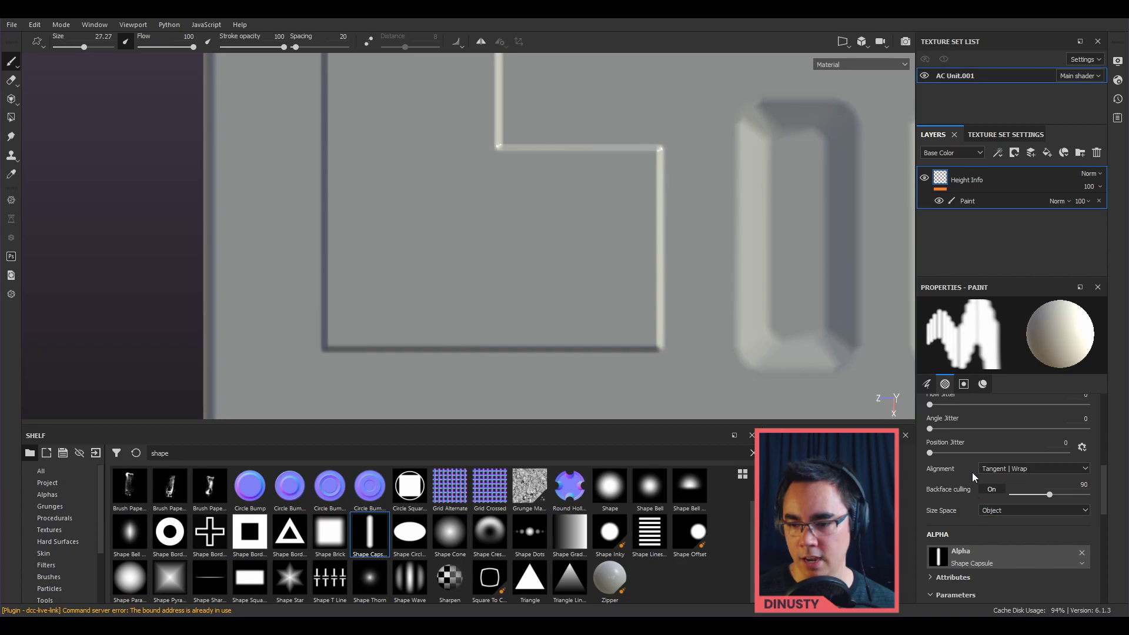
scroll(963, 470, "up", 1)
left_click_drag(936, 441, 948, 441)
left_click(606, 250)
left_click(429, 252, "shift")
key("ctrl+z")
left_click_drag(948, 441, 943, 442)
mouse_move(610, 279)
left_mouse_down()
mouse_move(553, 260)
mouse_move(409, 297)
left_mouse_up()
key("ctrl+z")
key("ctrl+z")
key("ctrl+z")
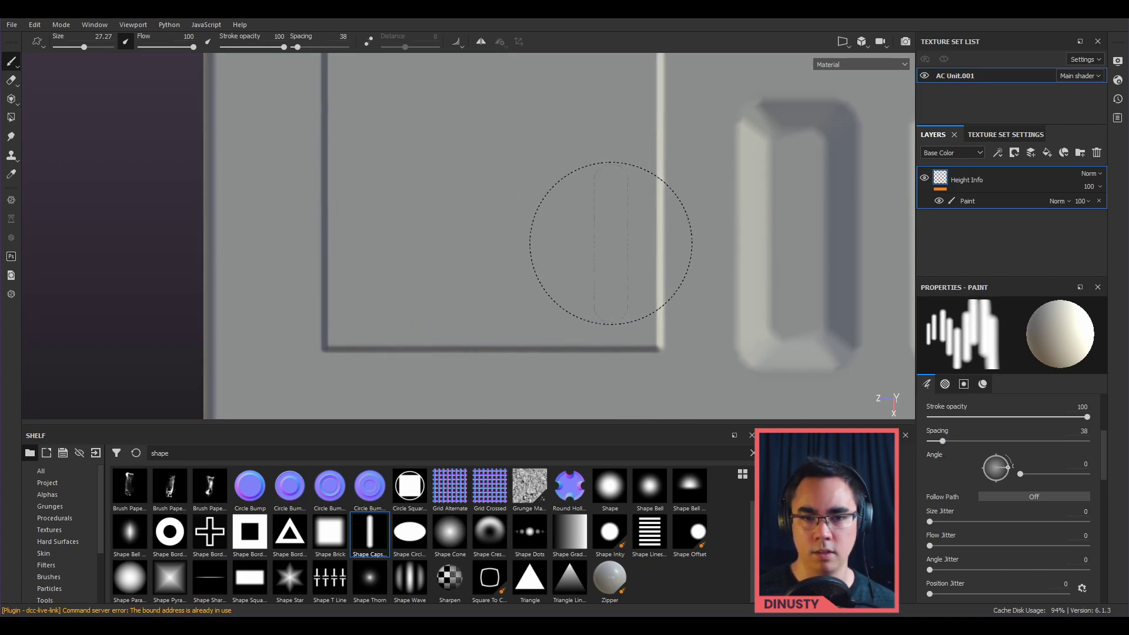
key("ctrl+y")
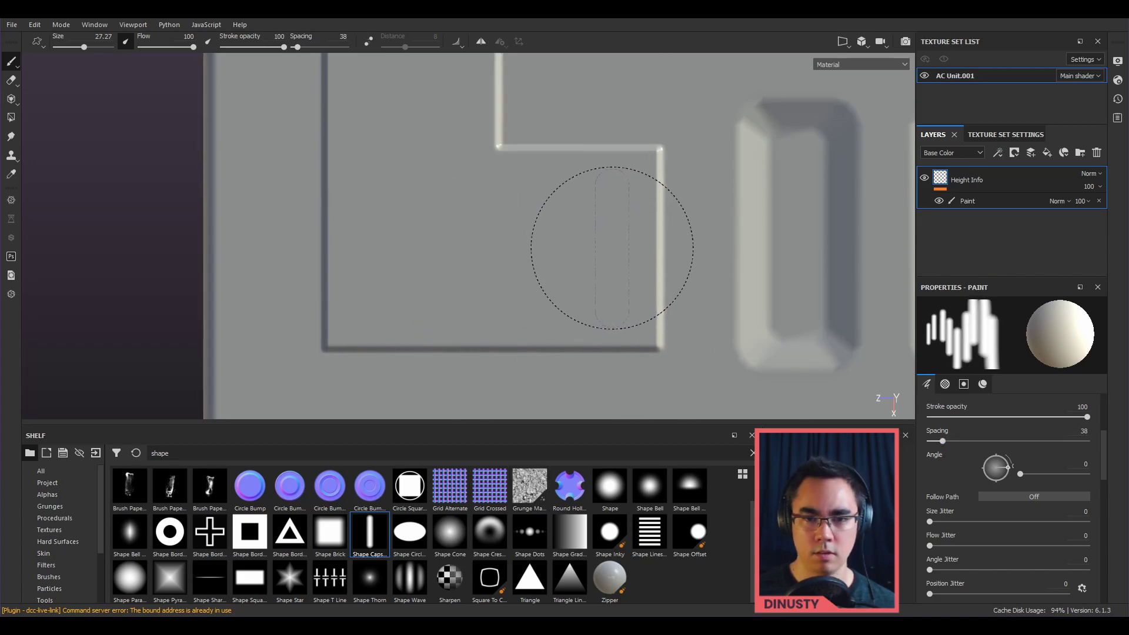
Step: Stamp a straight row of four separated capsules across the lower part of the notched shape
left_click(608, 256)
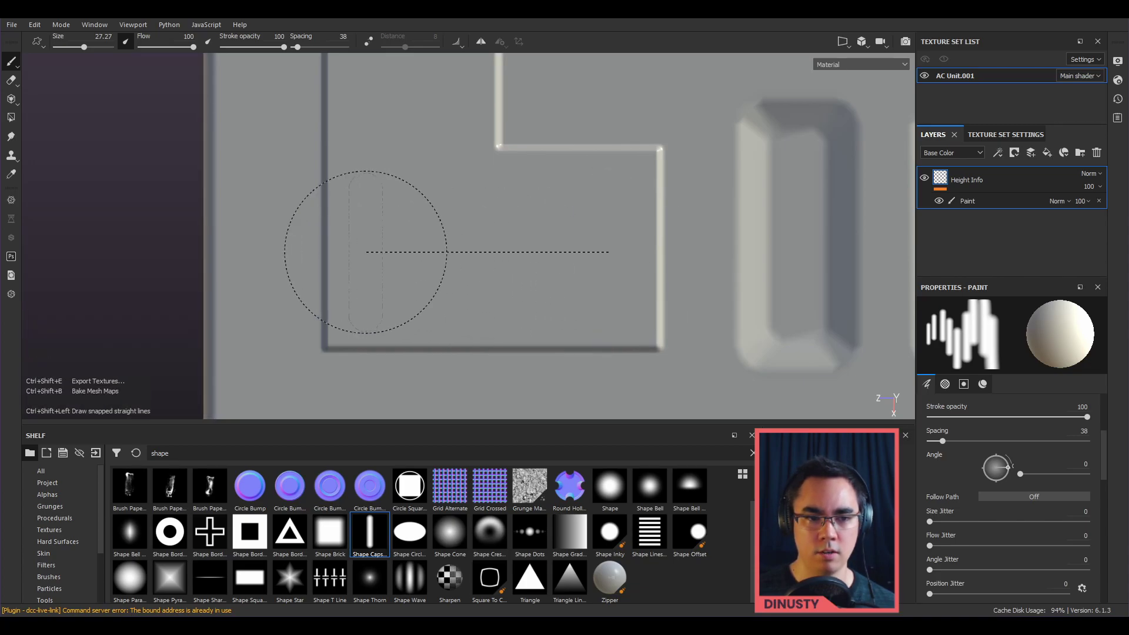
left_click(367, 254, "shift")
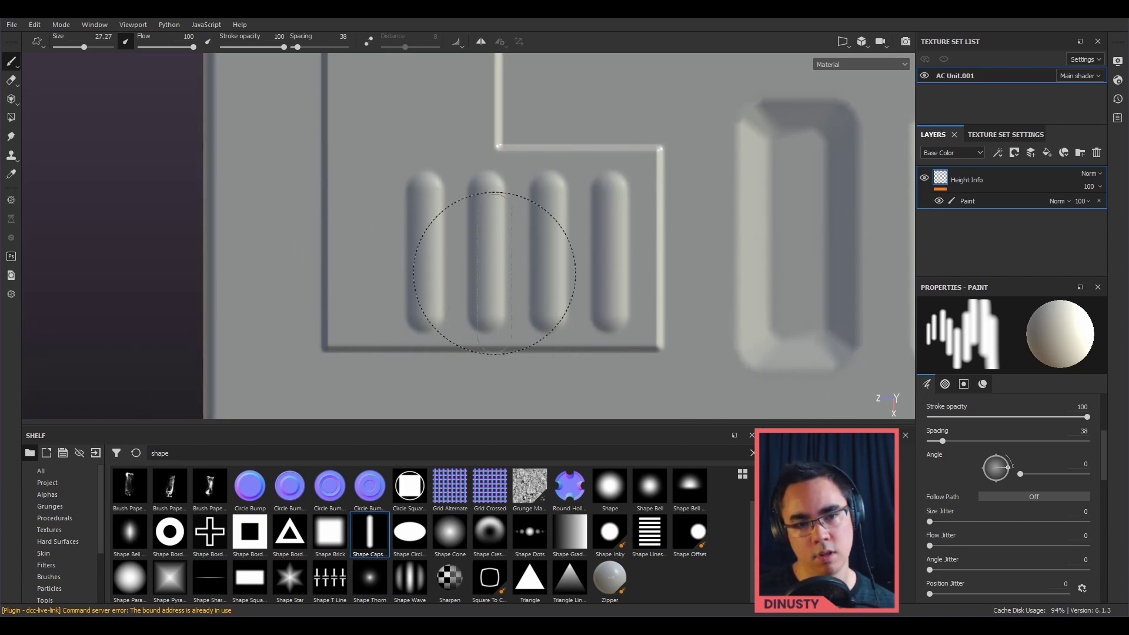
scroll(609, 301, "down", 3)
left_click_drag(434, 308, 986, 247, "alt")
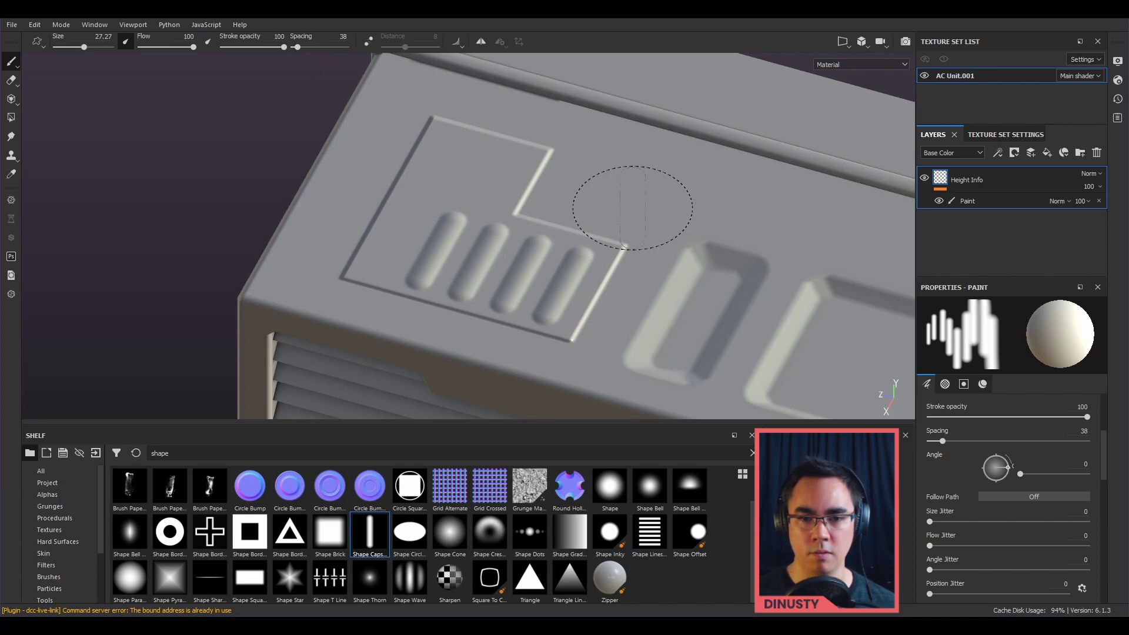
Step: Add a Levels effect above the Paint effect in the Height Info layer and make it affect the Height channel
right_click(996, 199)
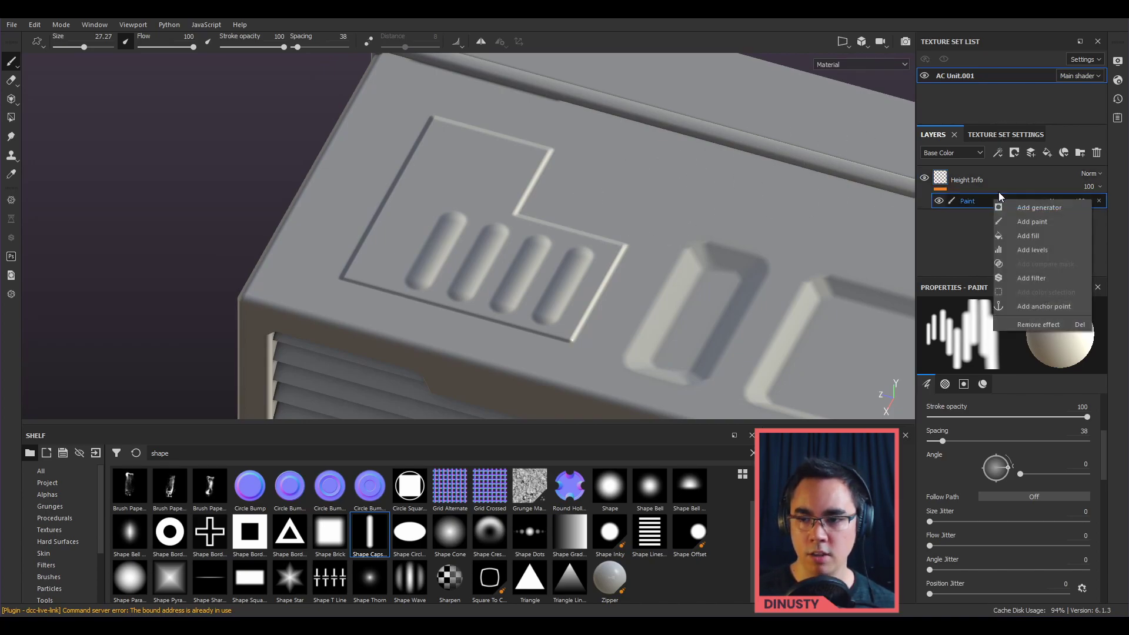
left_click(1061, 248)
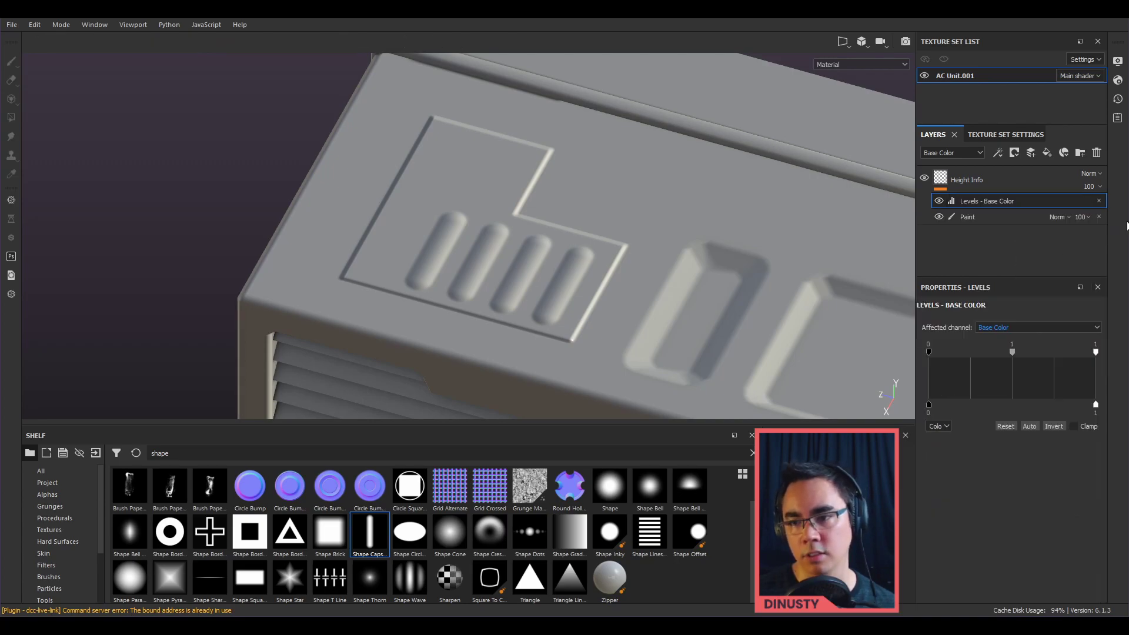
left_click(1006, 327)
left_click(995, 344)
Step: Set the input white point of the Height levels to 0.5
mouse_move(929, 354)
left_mouse_down()
mouse_move(1010, 355)
mouse_move(927, 360)
left_mouse_up()
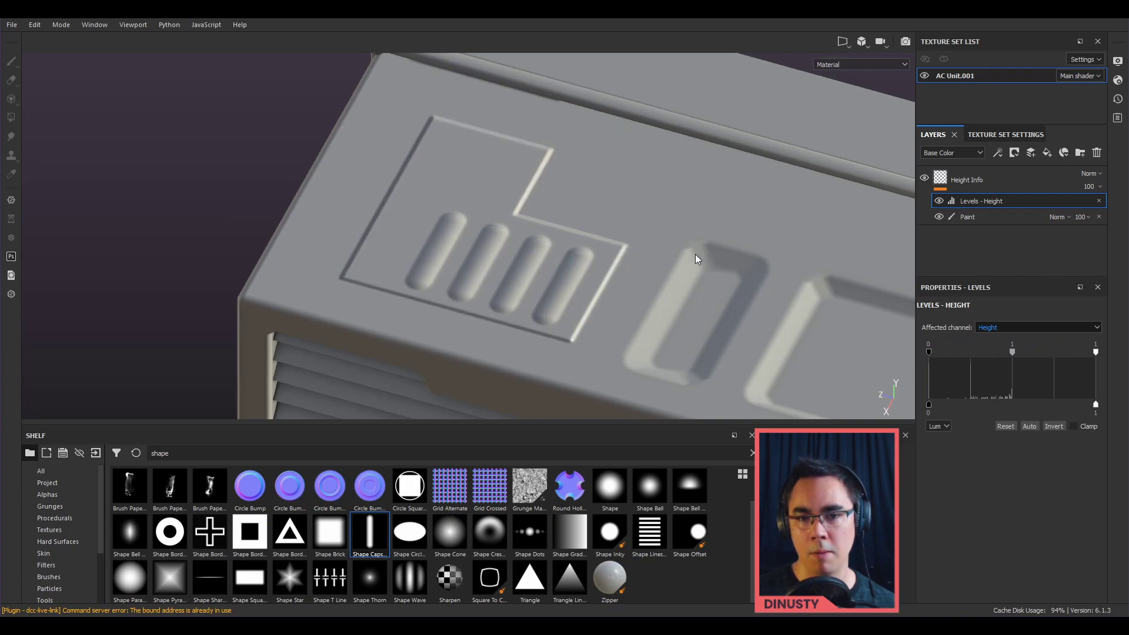
left_click_drag(1097, 353, 1012, 366)
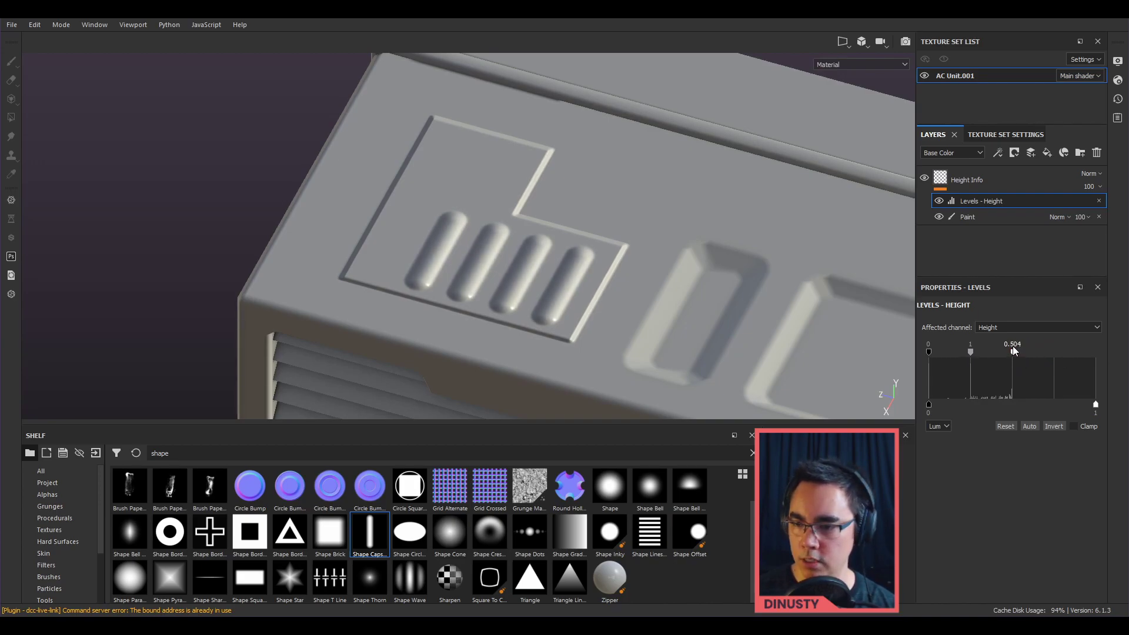
double_click(1013, 347)
key("End")
key("BackSpace")
key("BackSpace")
key("Return")
Step: Search all shelf resources for "j" to list the JRO alphas and pick the round JRO_Contai… shape
left_click_drag(694, 294, 711, 230, "alt")
scroll(665, 293, "down", 2)
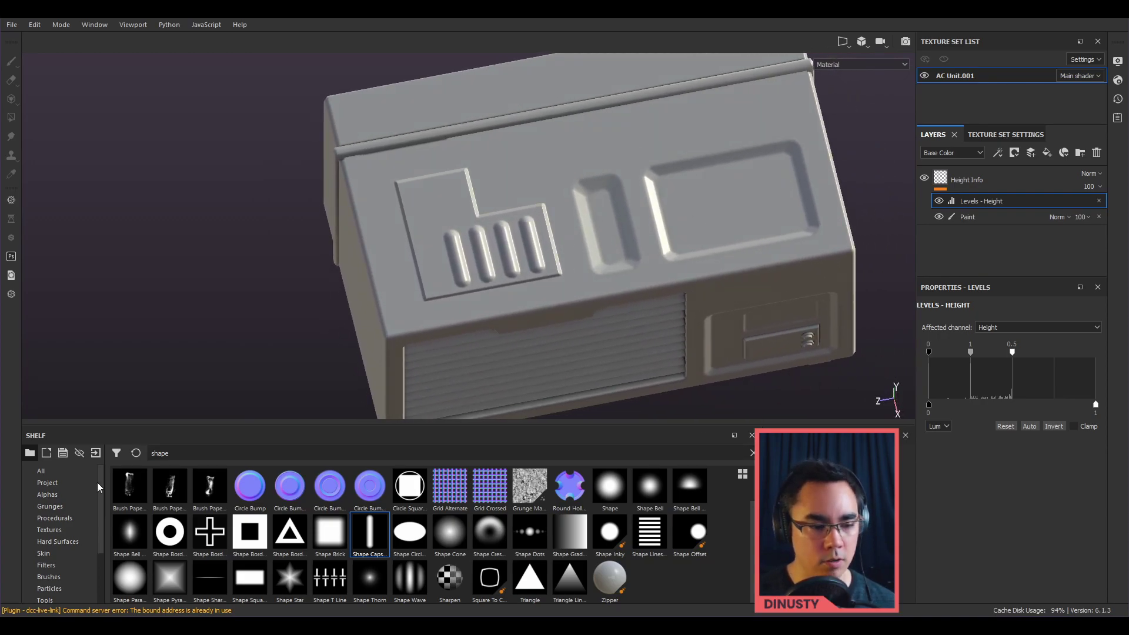
left_click(40, 471)
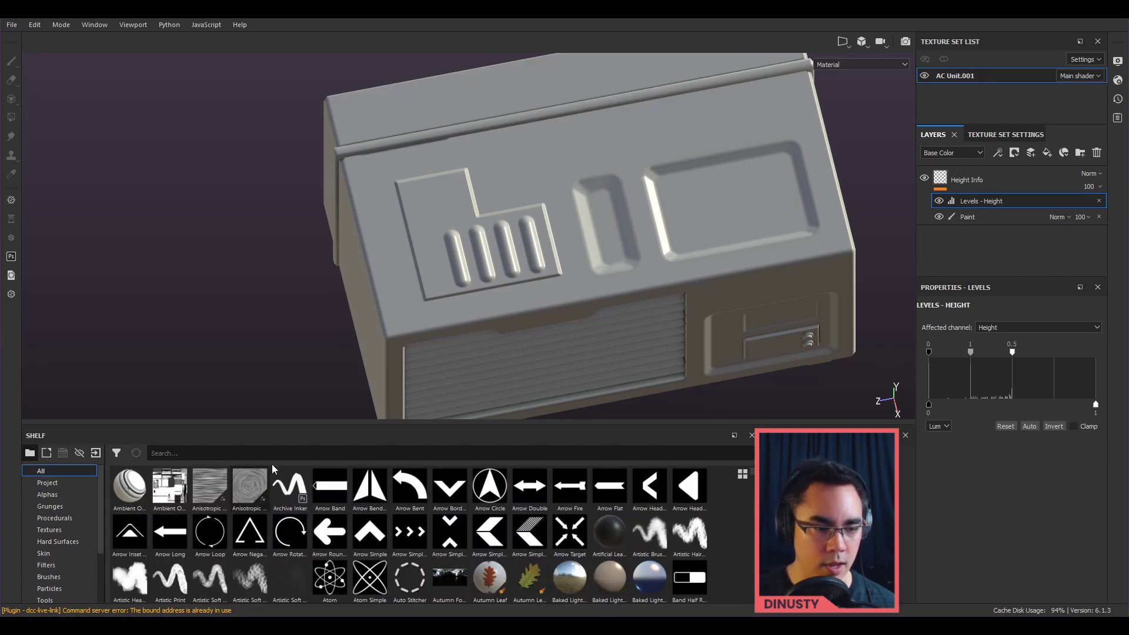
scroll(70, 547, "down", 2)
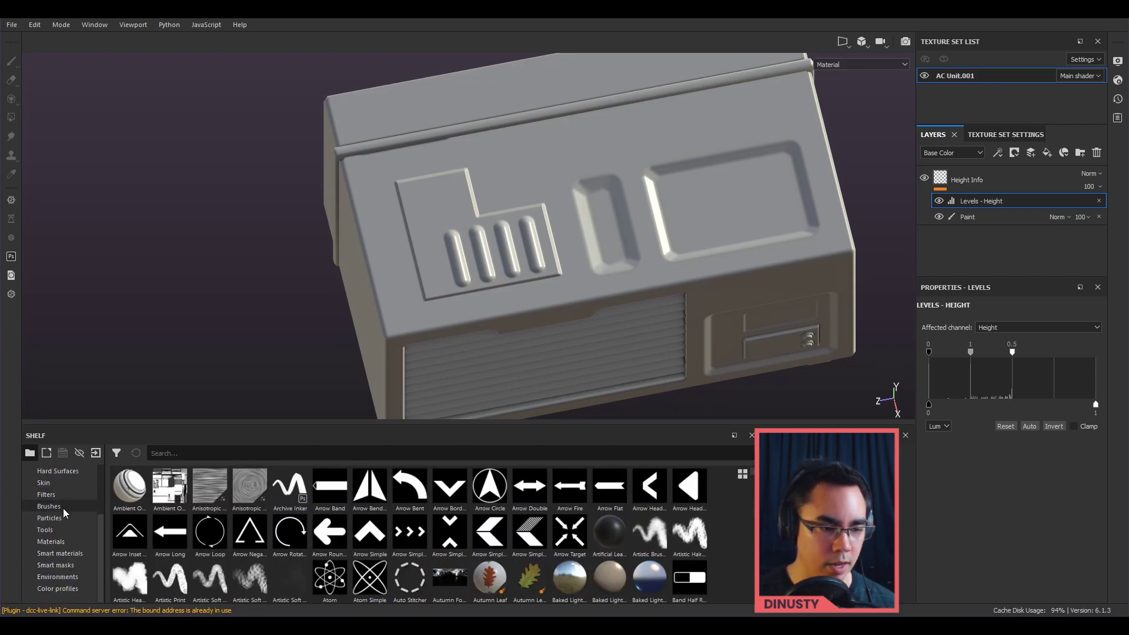
scroll(71, 524, "up", 2)
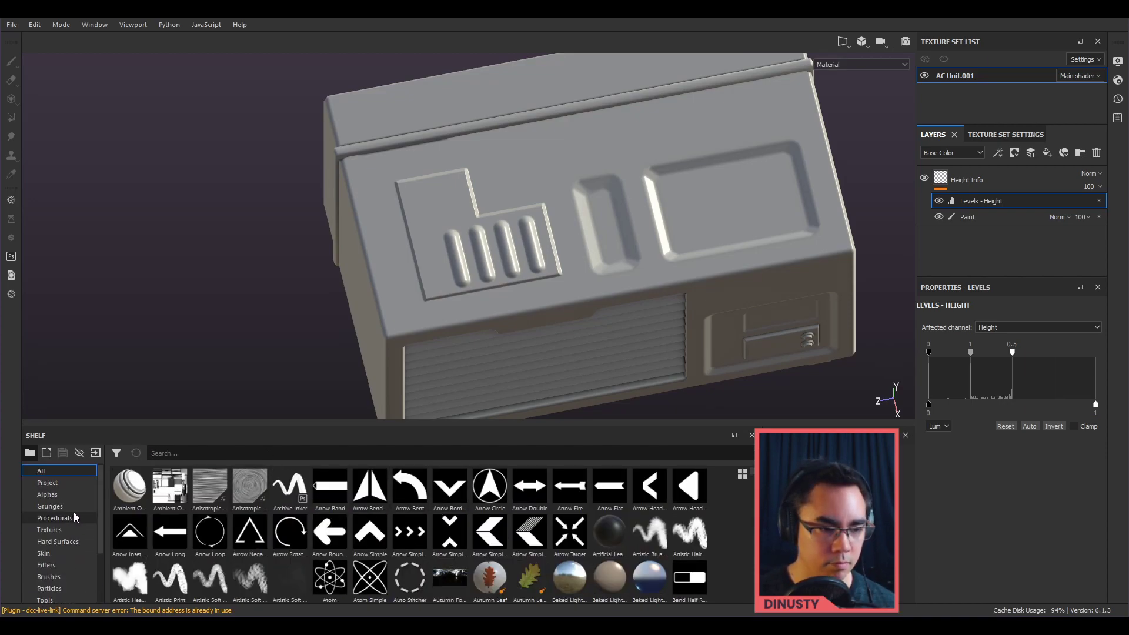
left_click(175, 453)
type("j")
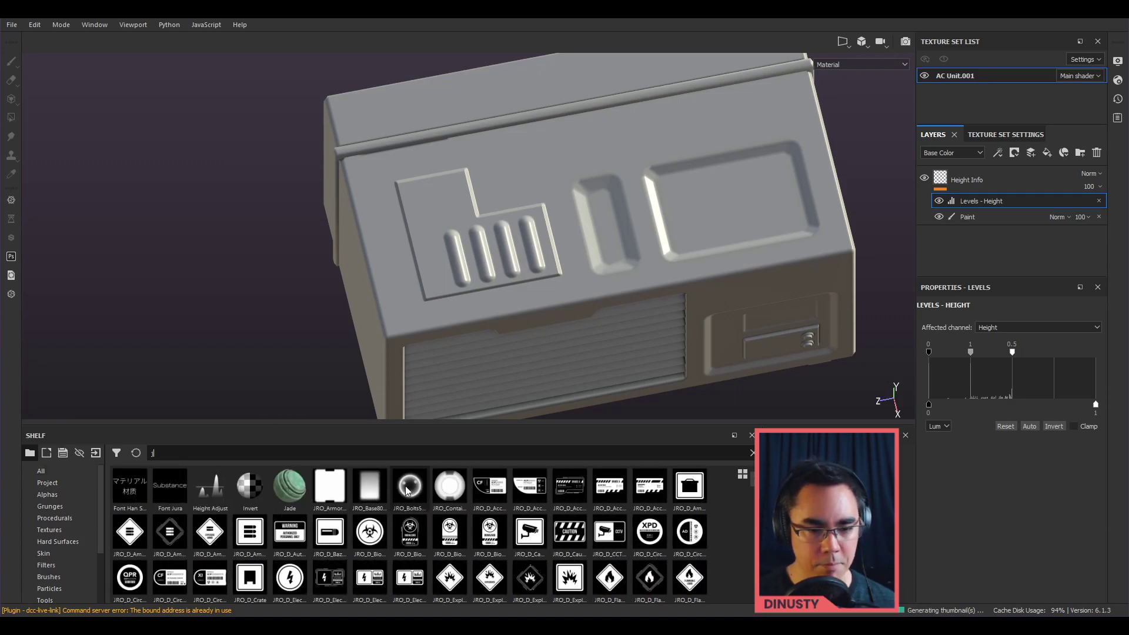
left_click(402, 487)
Step: Make the Paint effect of Height Info active and stamp the round JRO_Contai… alpha just above the notched shape's inner corner
left_click_drag(586, 130, 500, 251, "alt")
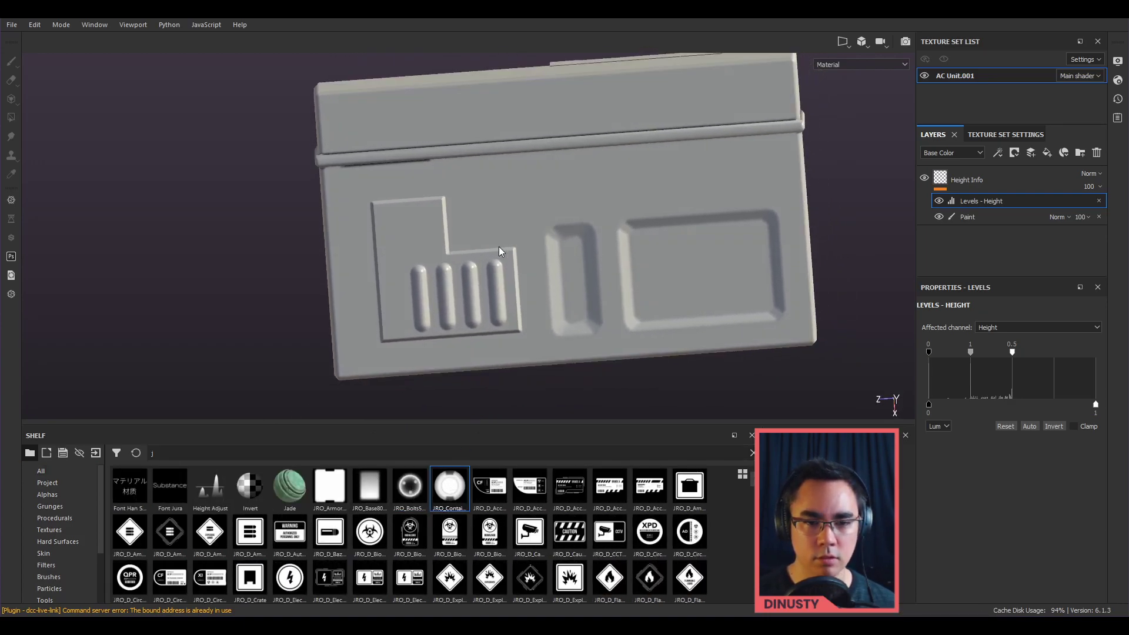
left_click(994, 218)
left_click_drag(512, 173, 500, 233)
left_click_drag(738, 239, 675, 240, "alt")
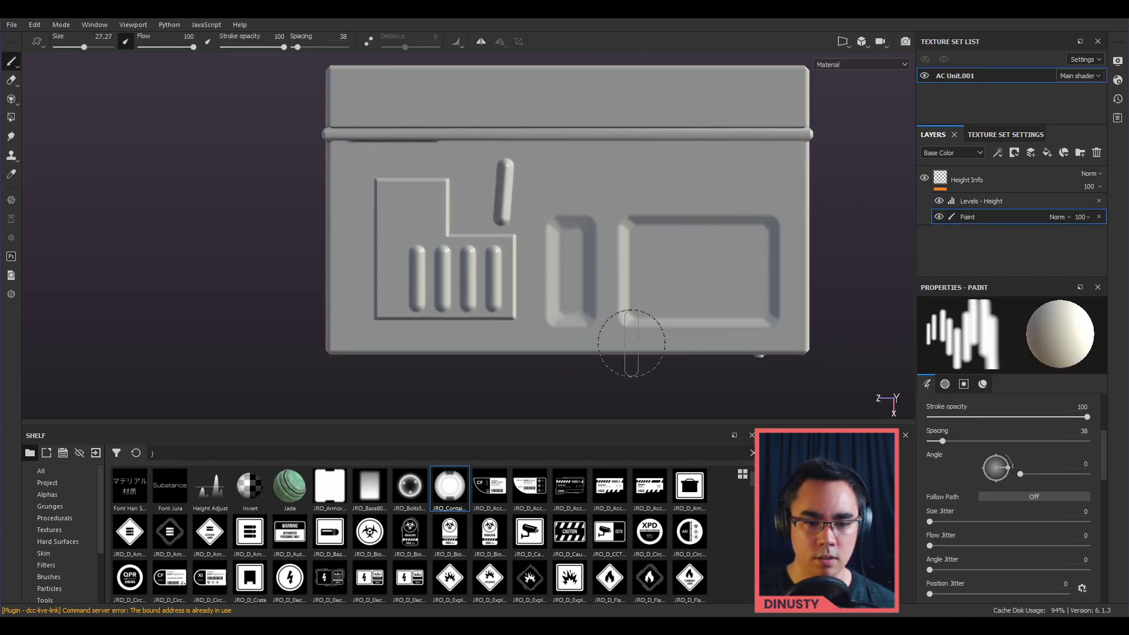
key("ctrl+z")
left_click(437, 482)
left_click(498, 182)
middle_click_drag(669, 268, 658, 307, "alt")
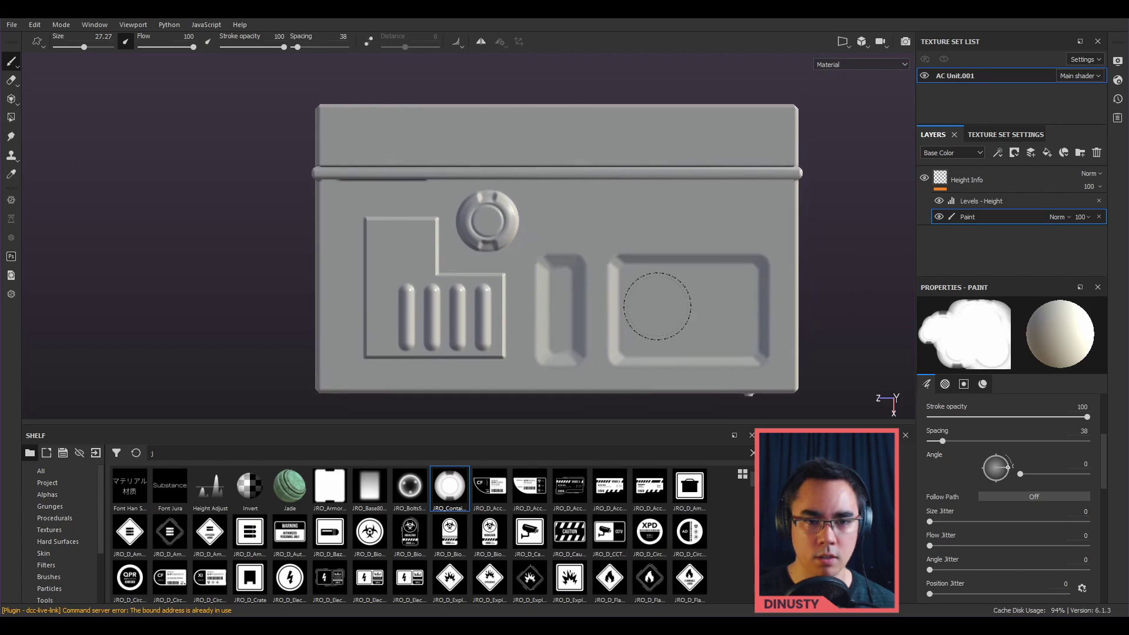
Step: Stamp the JRO_Bolts alpha beside the round container shape, then try a JRO_Base80 stamp next to it and undo that
left_click(410, 486)
left_click(568, 220)
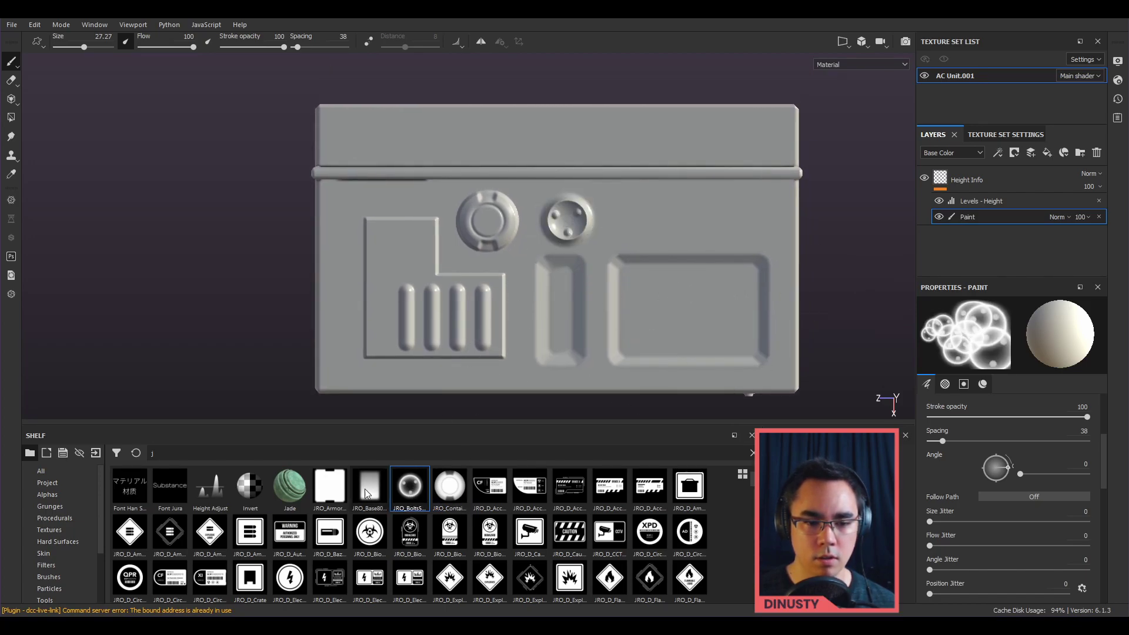
left_click(365, 494)
left_click(653, 221)
key("ctrl+z")
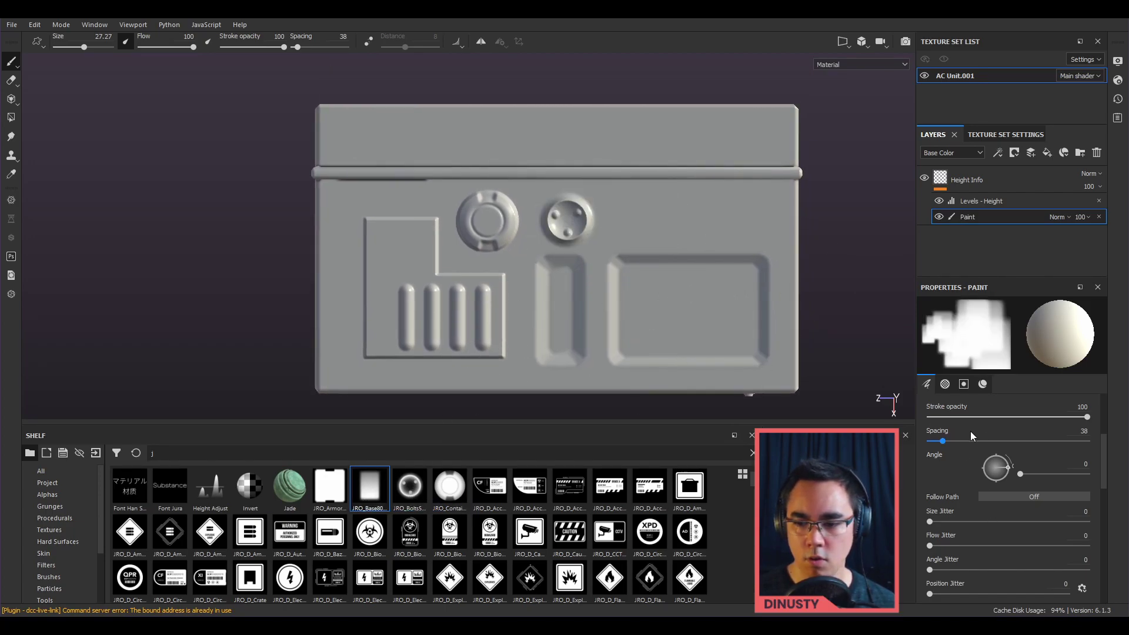
Step: Set the brush height to -0.6265 and stamp the JRO_Base80 alpha inside the large rectangular recess
scroll(972, 517, "up", 3)
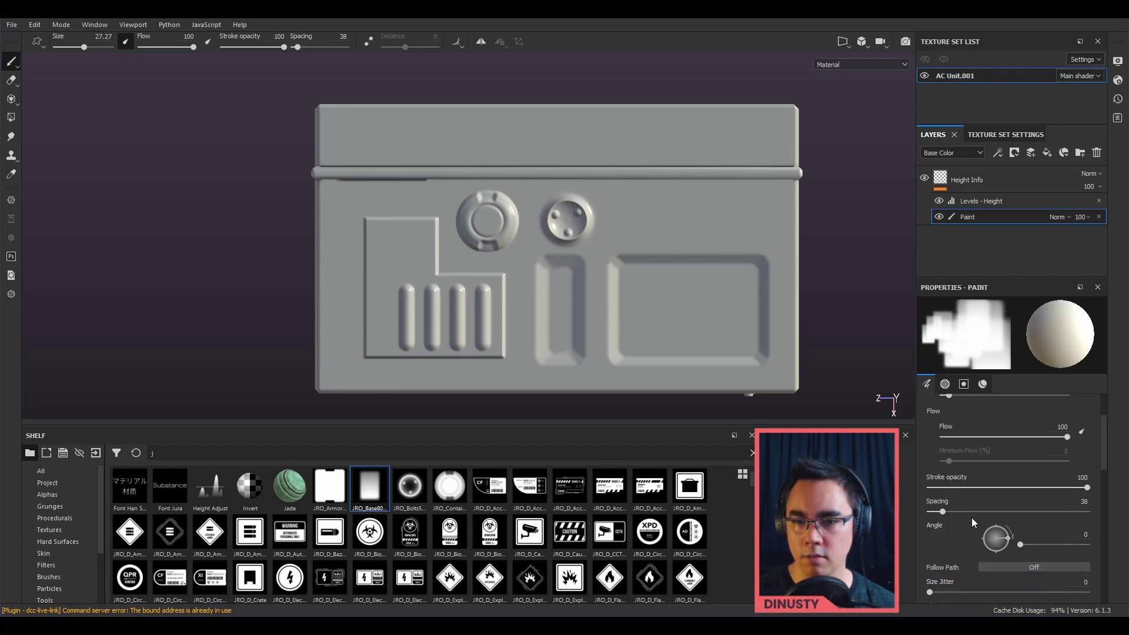
scroll(972, 518, "down", 5)
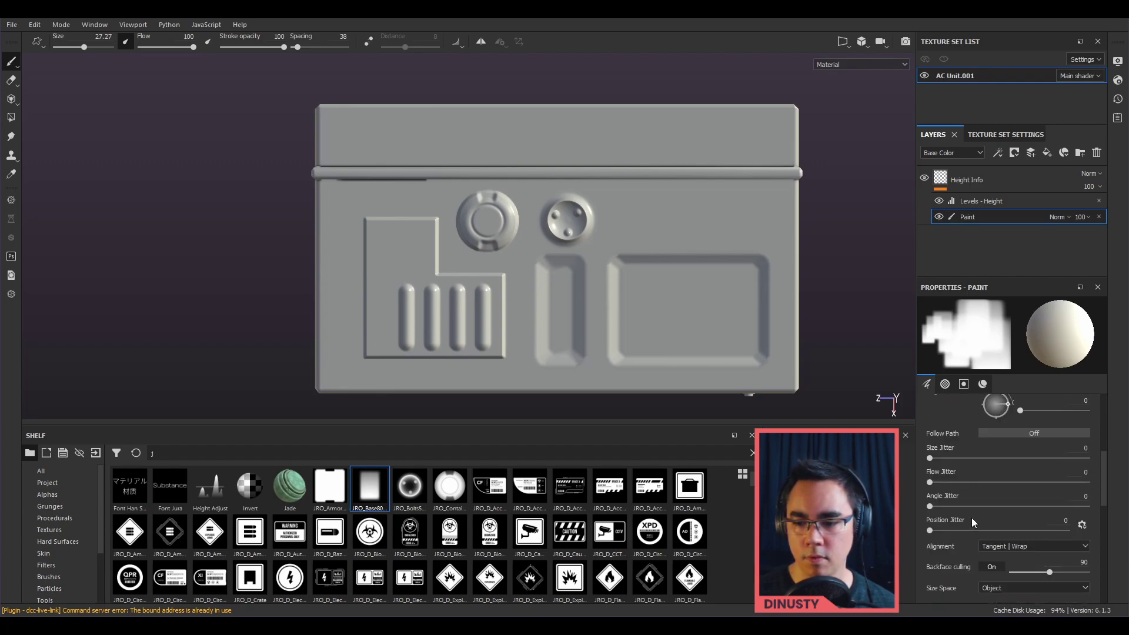
scroll(971, 518, "down", 4)
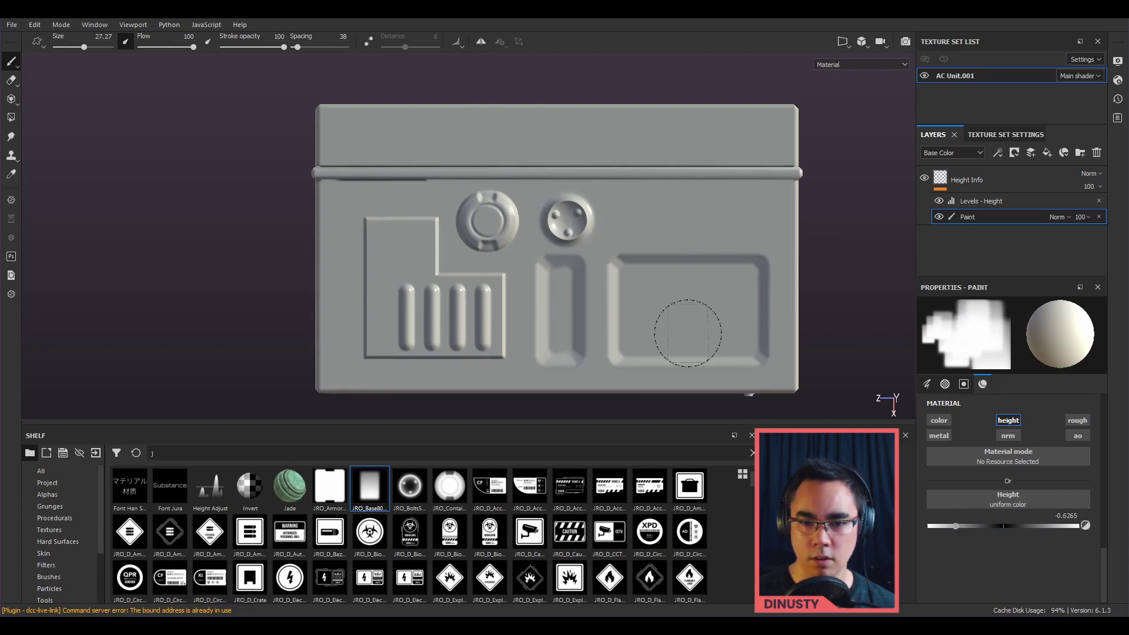
left_click(675, 315)
Step: Stamp the JRO_Bolts alpha beside the existing bolts stamp and the JRO_Contai… alpha above the large rectangular recess
left_click(411, 487)
left_click(624, 210)
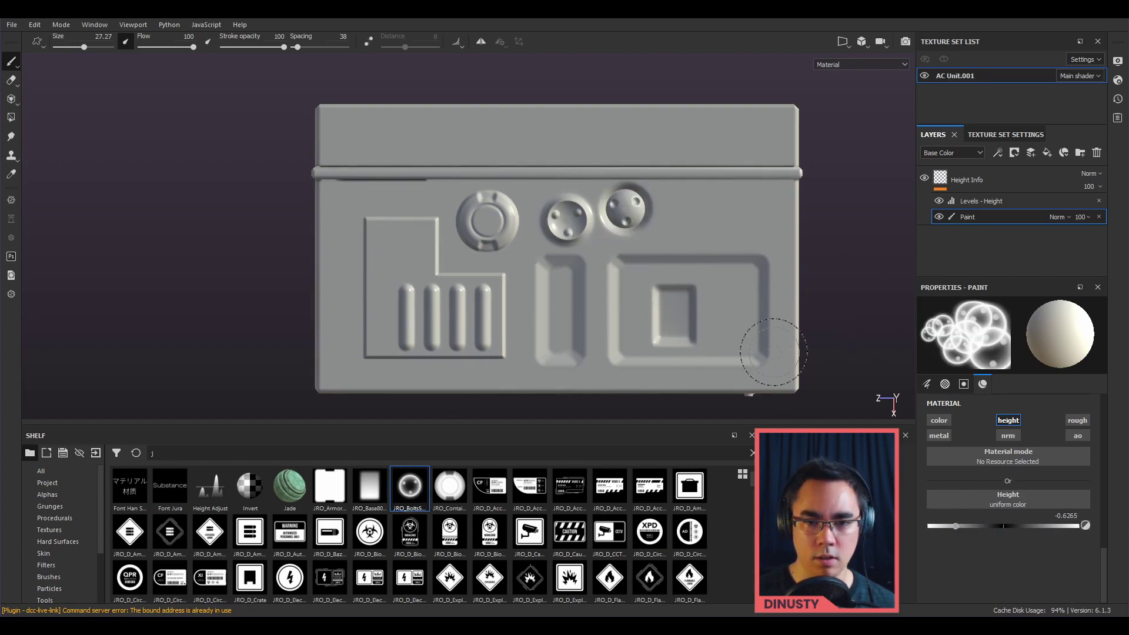
left_click(678, 232)
key("ctrl+z")
left_click(711, 219)
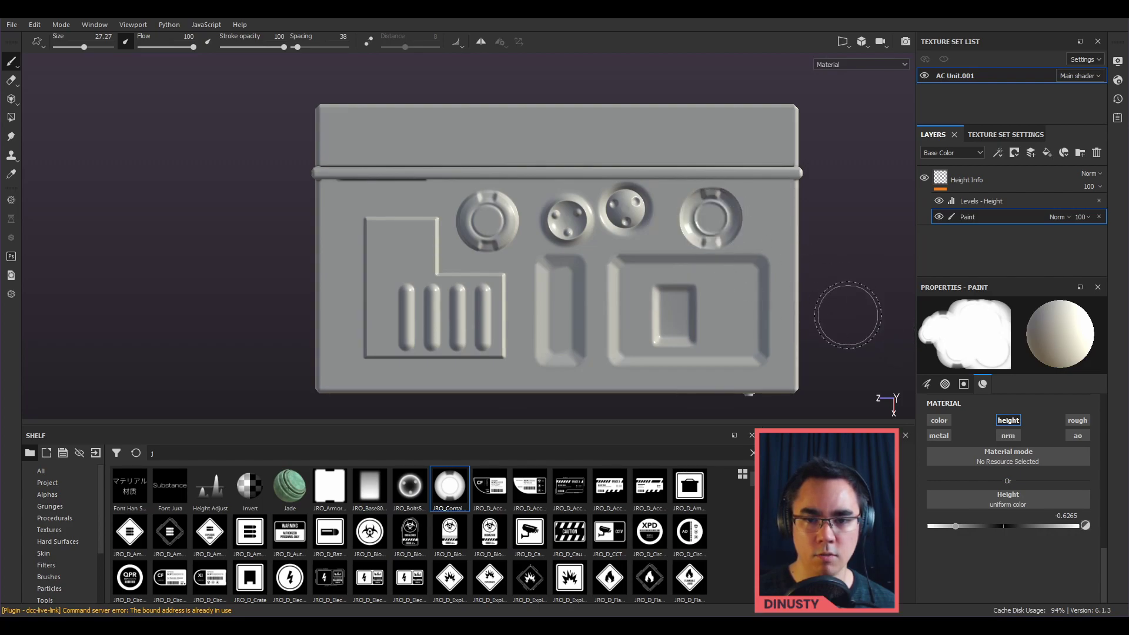
middle_click_drag(787, 327, 763, 353, "alt")
right_click_drag(764, 352, 807, 333, "alt")
middle_click_drag(807, 333, 807, 295, "alt")
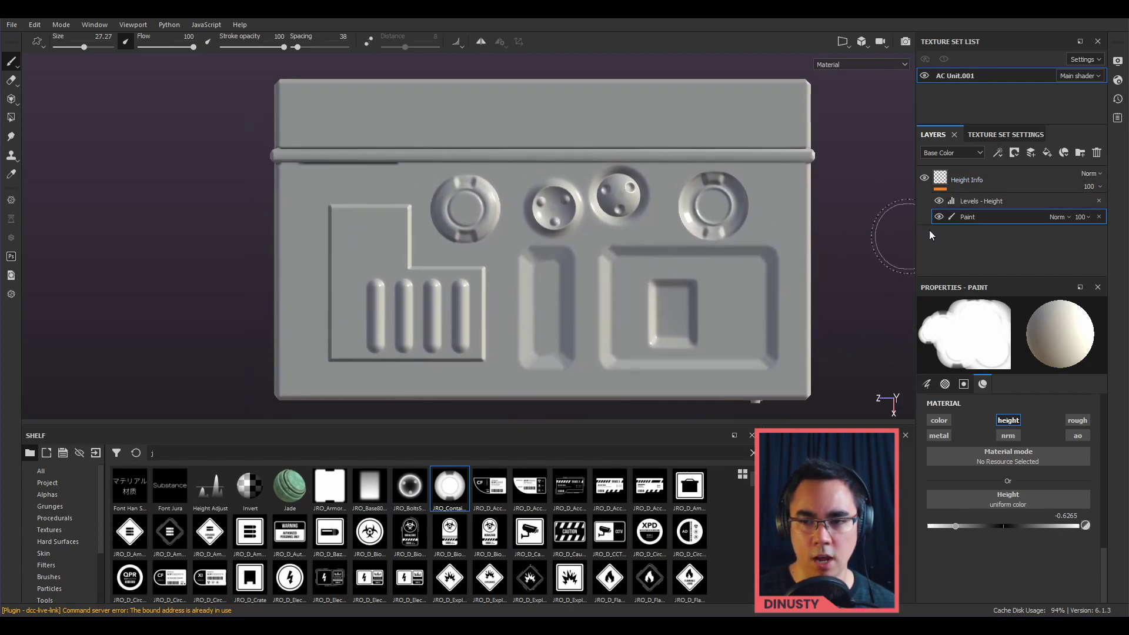
Step: Raise the input white point of the Height levels in the Height Info layer
left_click(987, 203)
mouse_move(1001, 356)
left_mouse_down()
mouse_move(931, 360)
mouse_move(1114, 355)
left_mouse_up()
left_click_drag(711, 283, 773, 290, "alt")
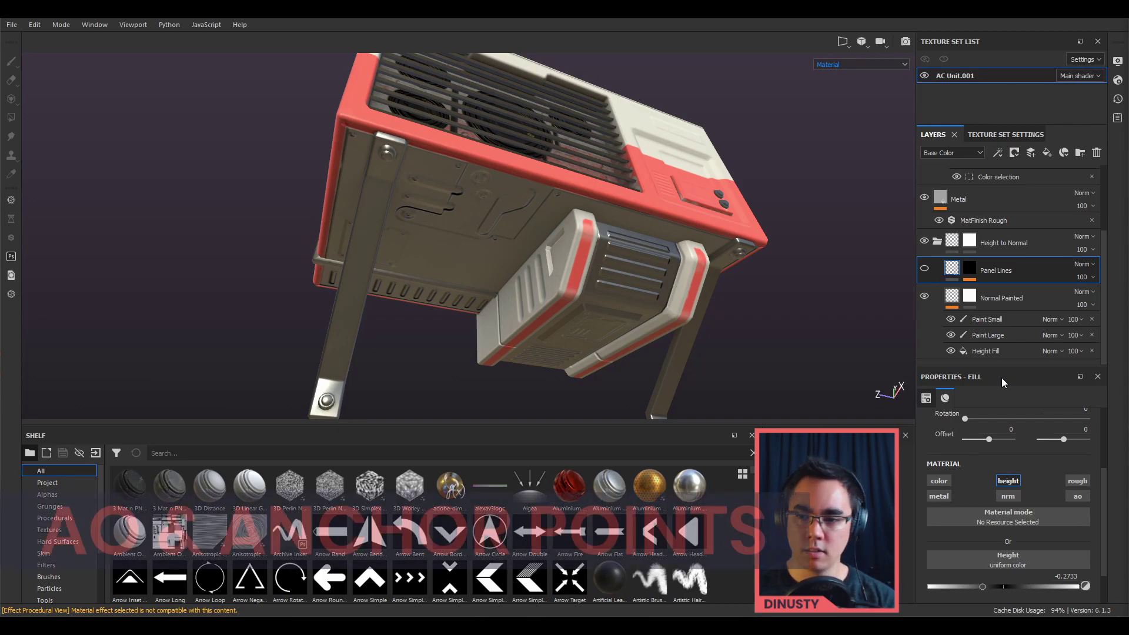
Step: Examine the textured AC unit's front grille, control panel, underside and hanging box, along with its material layers
left_click_drag(781, 225, 551, 325, "alt")
right_click_drag(551, 325, 725, 314, "alt")
left_click_drag(725, 314, 664, 305, "alt")
middle_click_drag(664, 306, 693, 301, "alt")
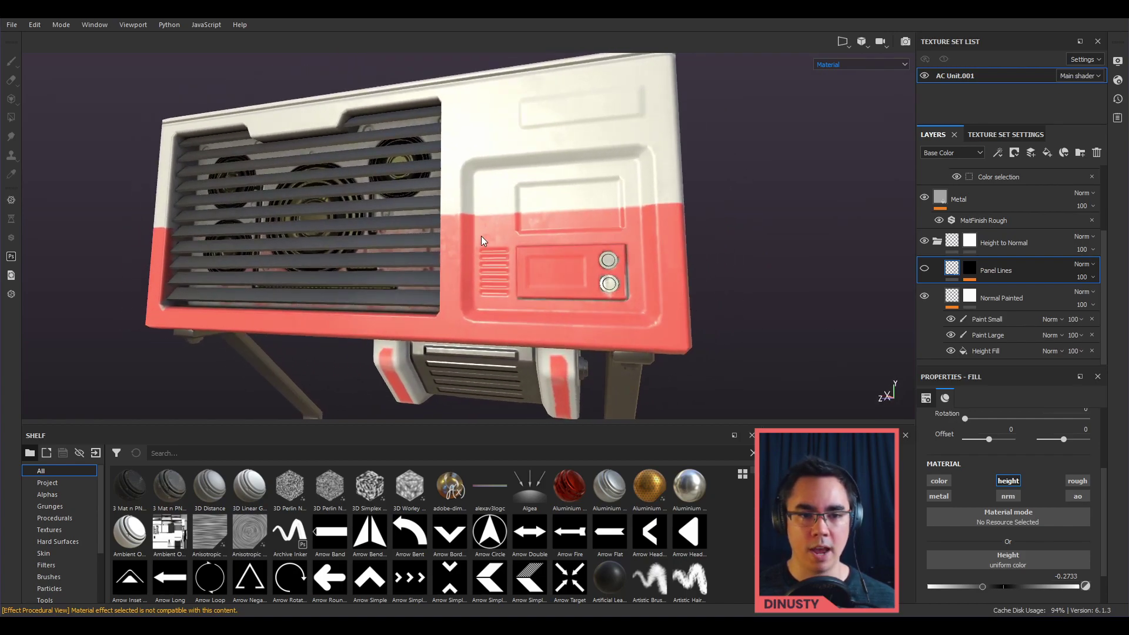
left_click_drag(484, 243, 572, 249, "alt")
right_click_drag(572, 249, 606, 248, "alt")
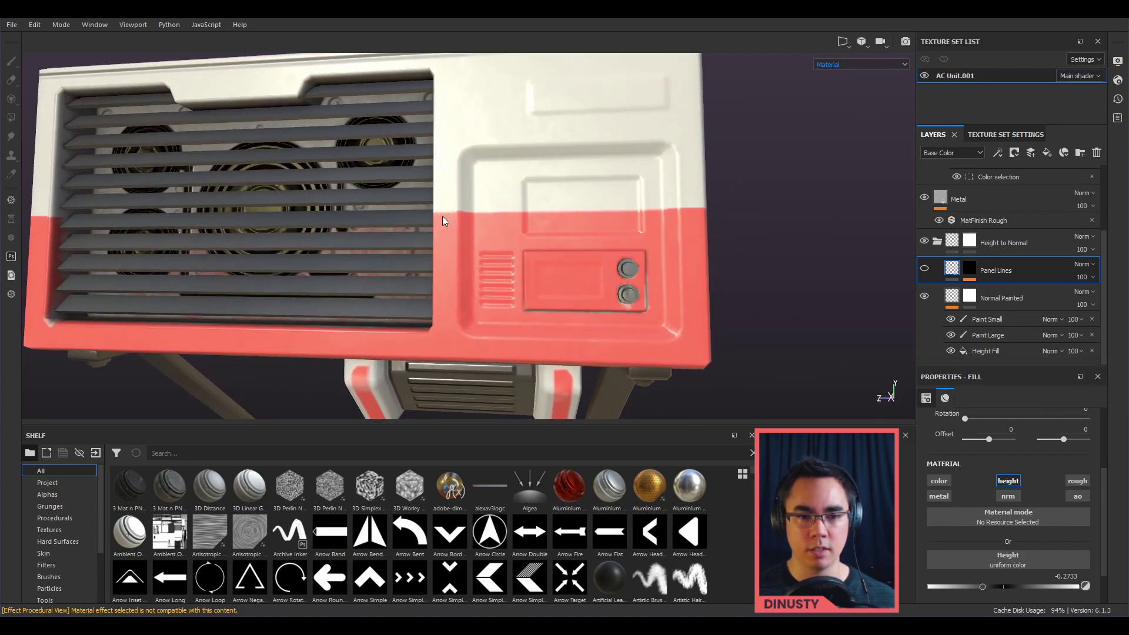
left_click_drag(502, 310, 573, 259, "alt")
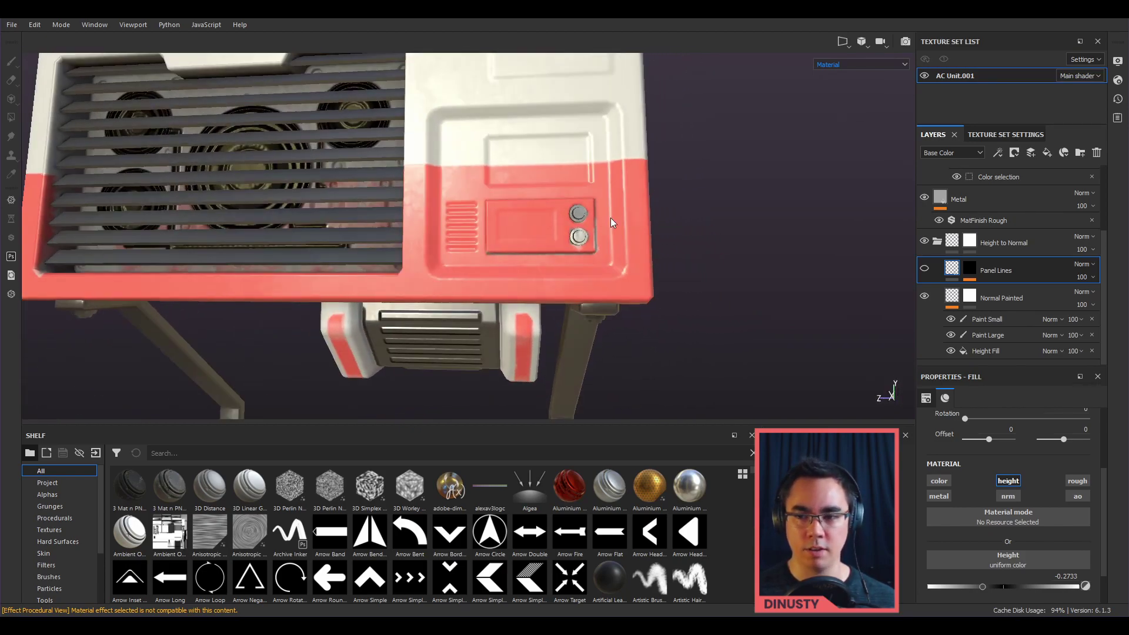
scroll(965, 229, "up", 3)
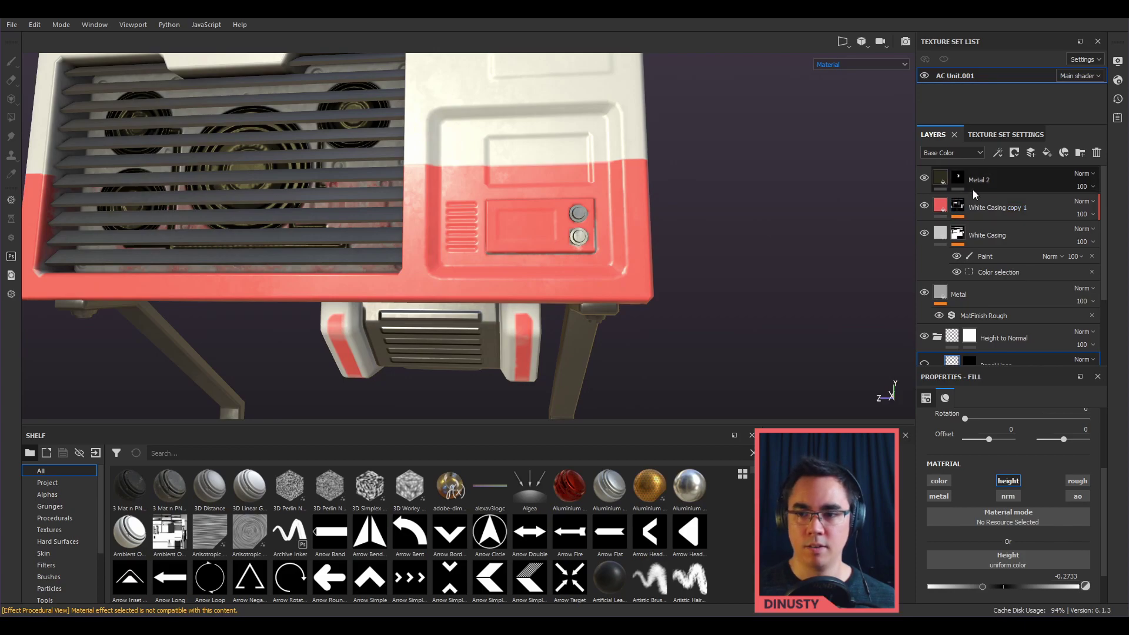
left_click_drag(529, 228, 413, 194, "alt")
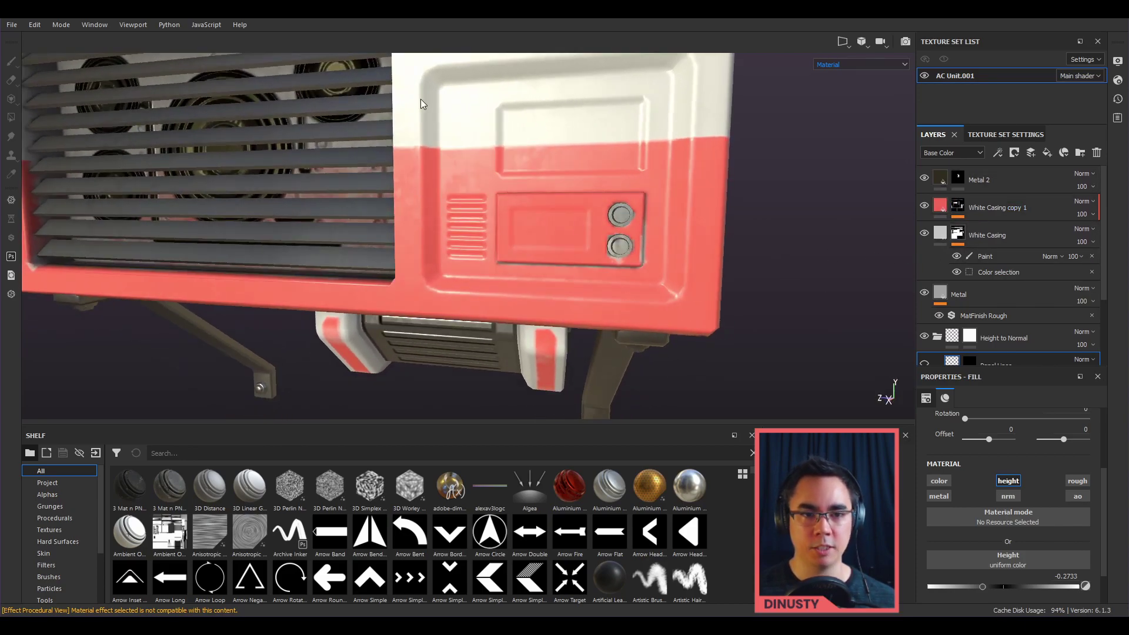
left_click_drag(493, 165, 643, 177, "alt")
scroll(76, 531, "down", 3)
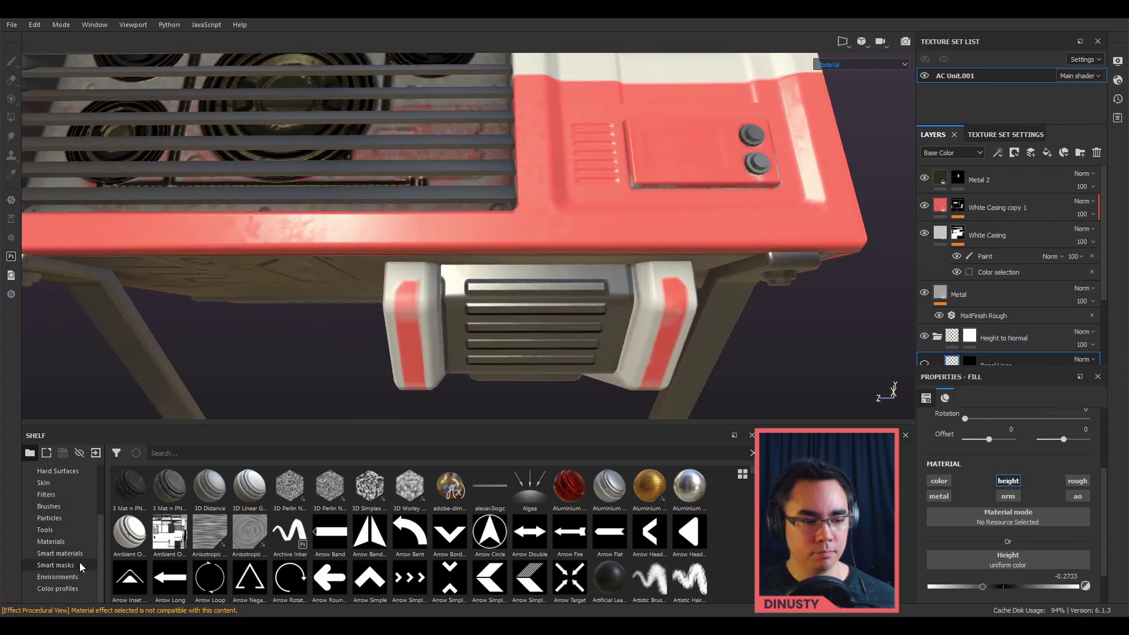
left_click_drag(544, 188, 794, 188, "alt")
left_click_drag(711, 219, 607, 263, "alt")
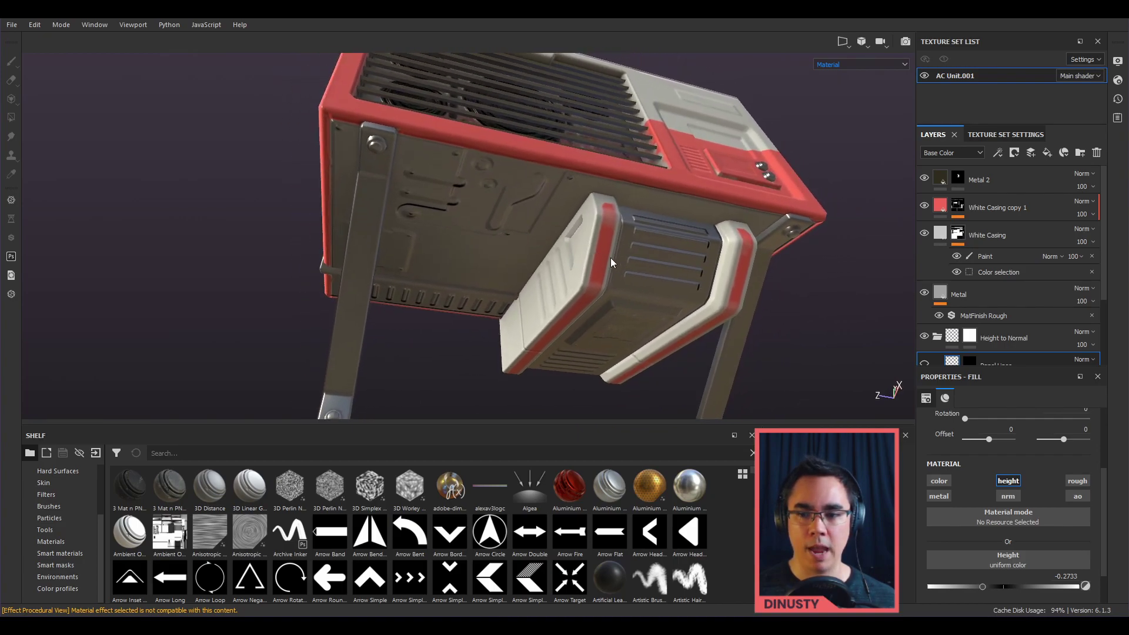
left_click_drag(697, 256, 740, 244, "alt")
Step: Compare the model with and without the Normal Painted layer in the Height to Normal folder
scroll(980, 271, "down", 3)
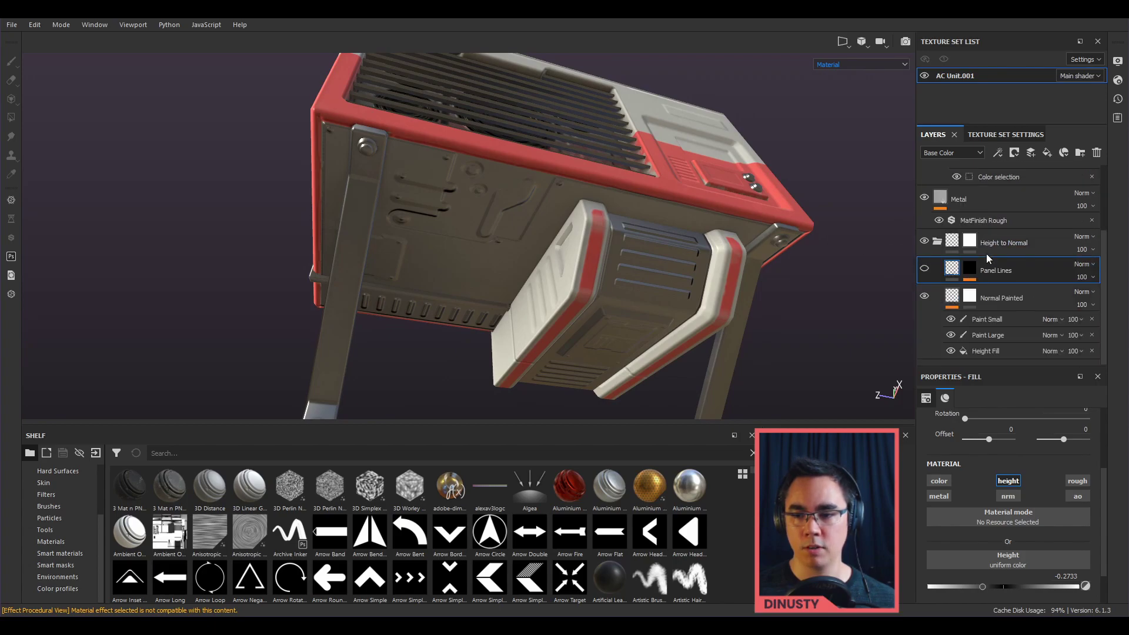
left_click(925, 269)
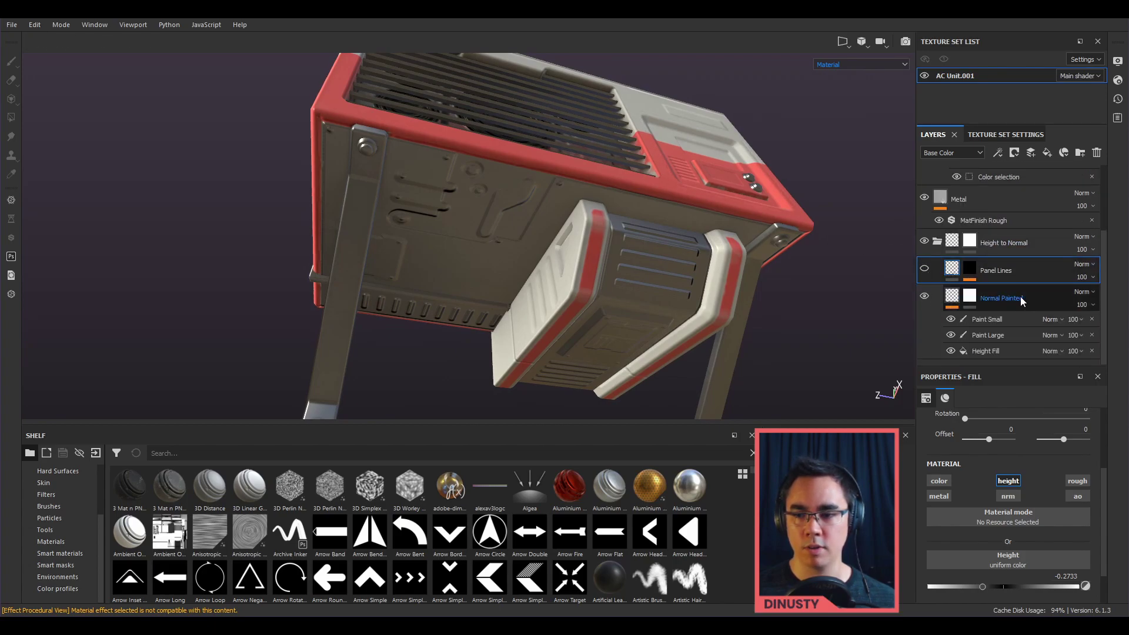
left_click(1021, 296)
left_click(926, 296)
left_click(926, 296)
left_click(926, 296)
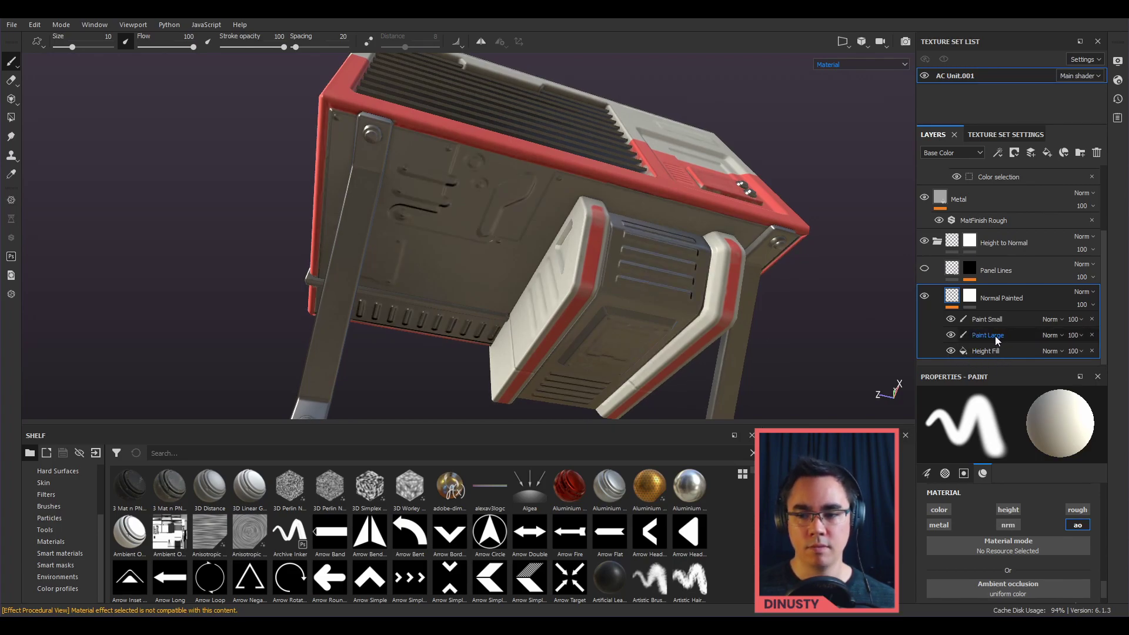
Step: Toggle the visibility of the Paint Small effect to compare the small height details, leaving it on
left_click(951, 319)
left_click(952, 319)
left_click(952, 320)
left_click(952, 320)
left_click(952, 320)
left_click(952, 319)
Step: Toggle the visibility of the Paint Large effect to compare the large height shapes, leaving it on
left_click(952, 336)
left_click(951, 335)
left_click(952, 336)
left_click(952, 335)
left_click(952, 335)
left_click(952, 335)
middle_click_drag(905, 346, 920, 335, "alt")
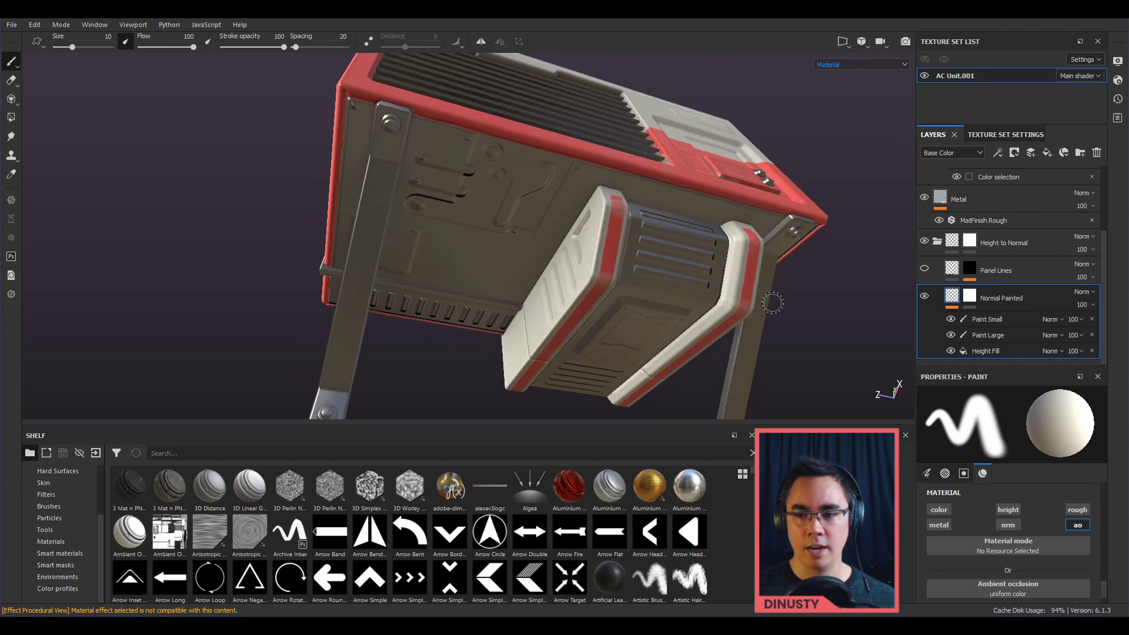
Step: Inspect the opacity controls of the Paint Small effect and the Normal Painted layer, keeping Paint Small at 100
left_click(1004, 323)
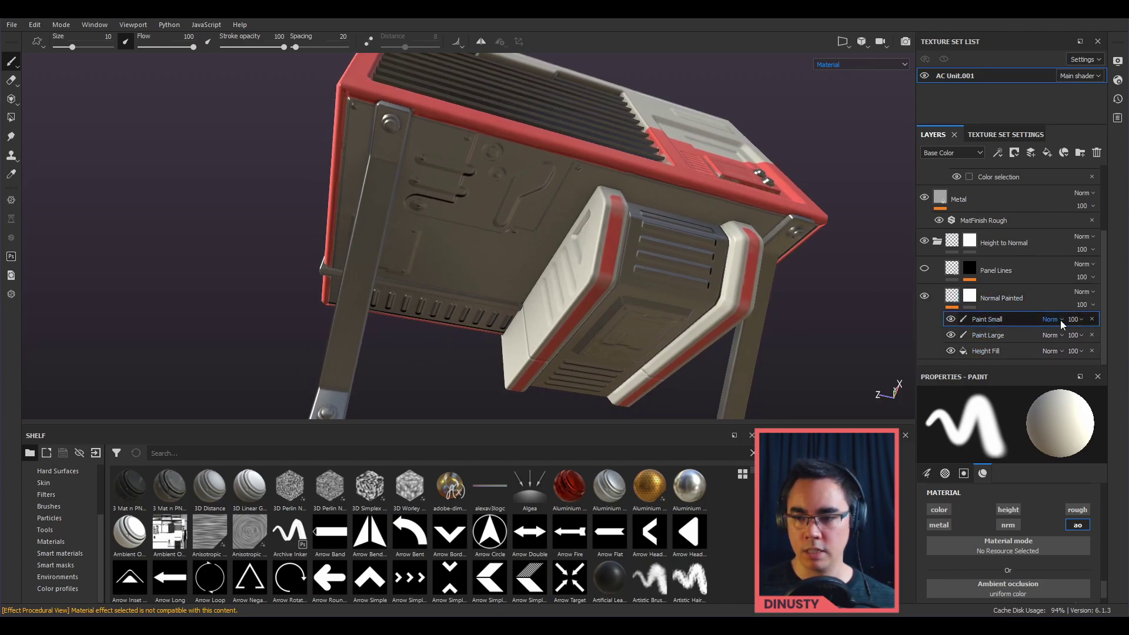
left_click(1094, 339)
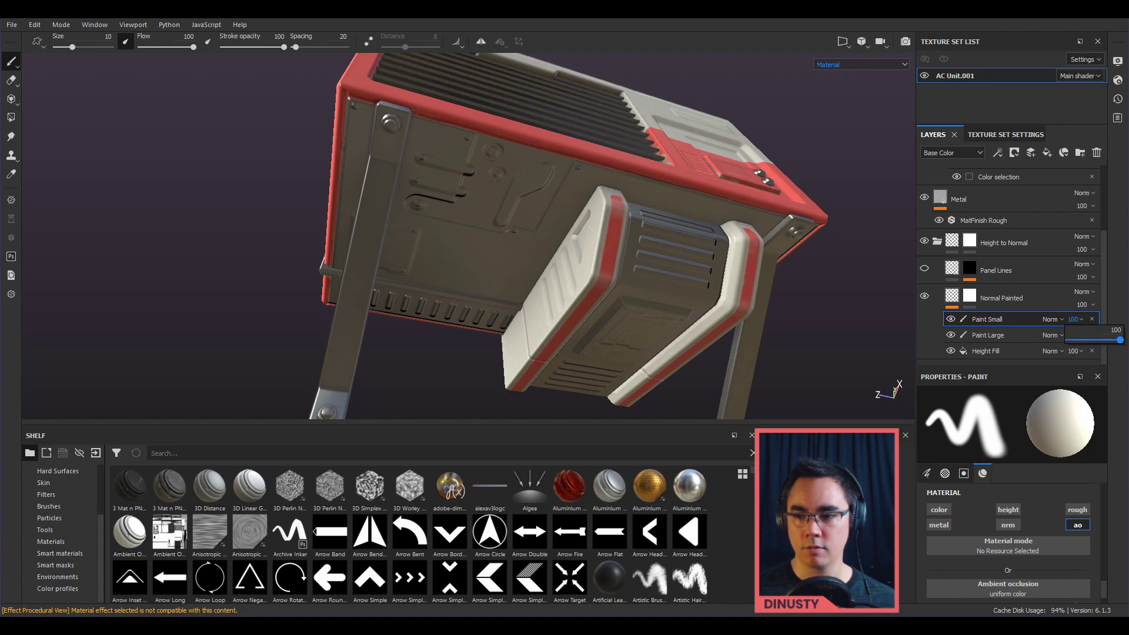
left_click_drag(1118, 340, 1123, 340)
left_click(1071, 356)
left_click(1016, 331)
left_click(1003, 302)
left_click(1085, 305)
left_click_drag(1092, 326, 1077, 327)
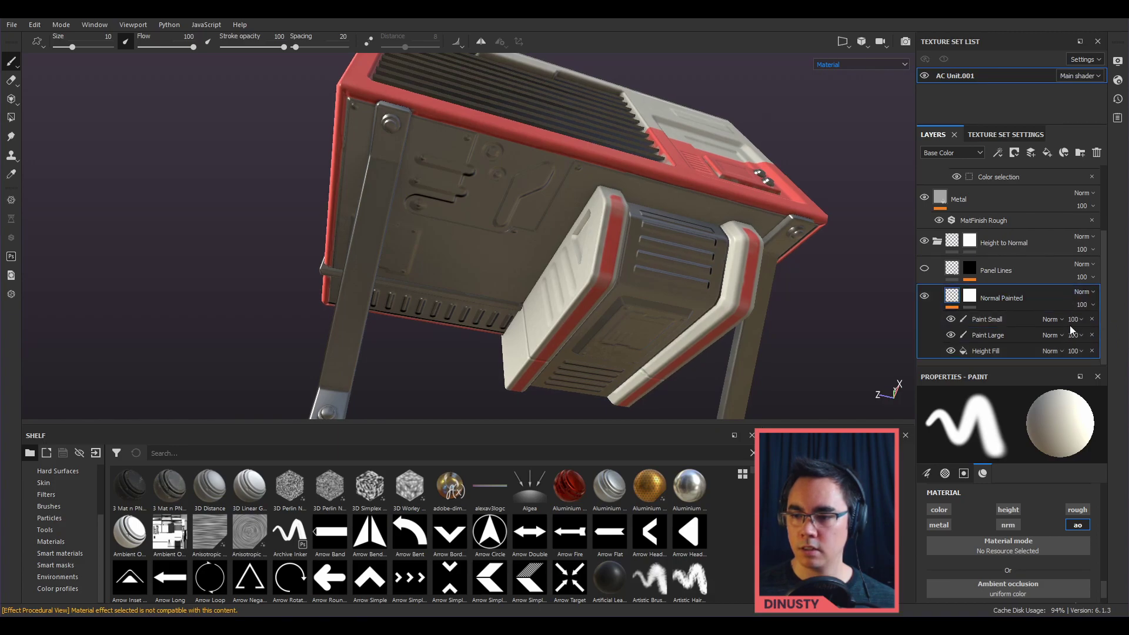
left_click(923, 300)
Step: Add an empty filter effect to the Normal Painted layer's content
mouse_move(765, 289)
left_mouse_down("alt")
mouse_move(749, 291)
mouse_move(772, 289)
mouse_move(757, 294)
mouse_move(739, 263)
mouse_move(782, 254)
left_mouse_up("alt")
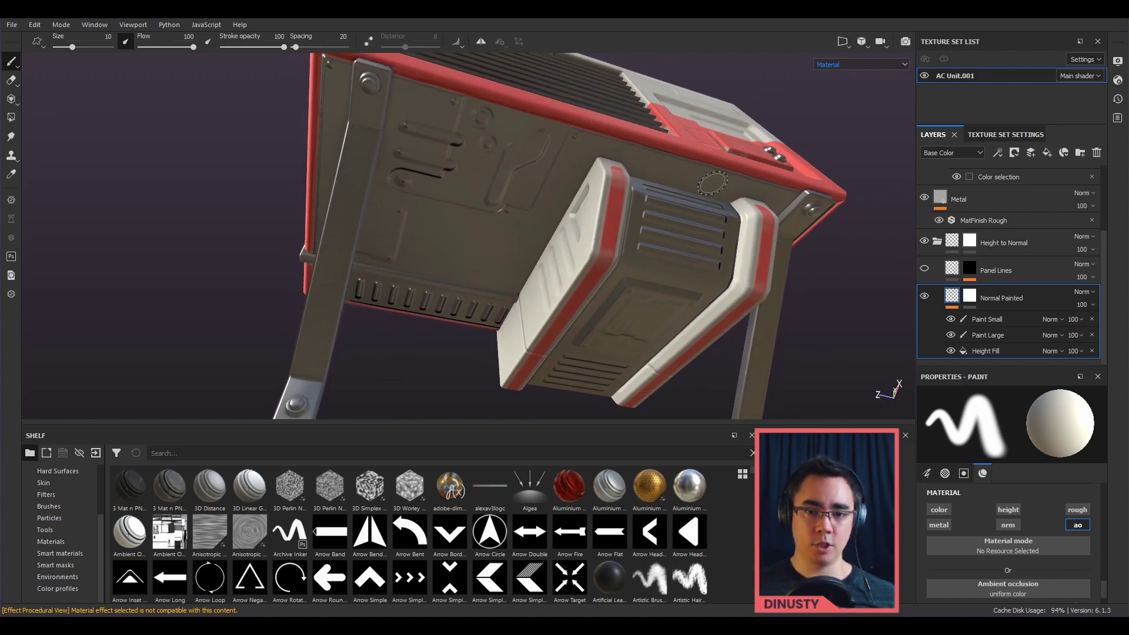
mouse_move(558, 194)
left_mouse_down("alt")
mouse_move(574, 179)
mouse_move(570, 209)
left_mouse_up("alt")
middle_click_drag(570, 209, 580, 282, "alt")
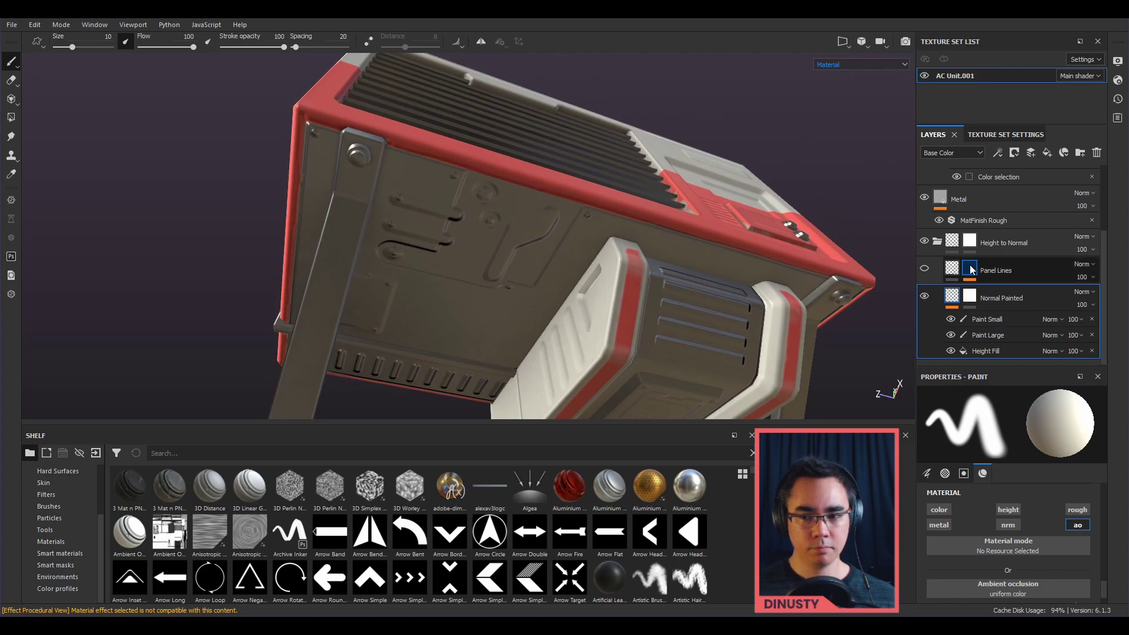
left_click_drag(824, 194, 919, 186, "alt")
right_click(1043, 295)
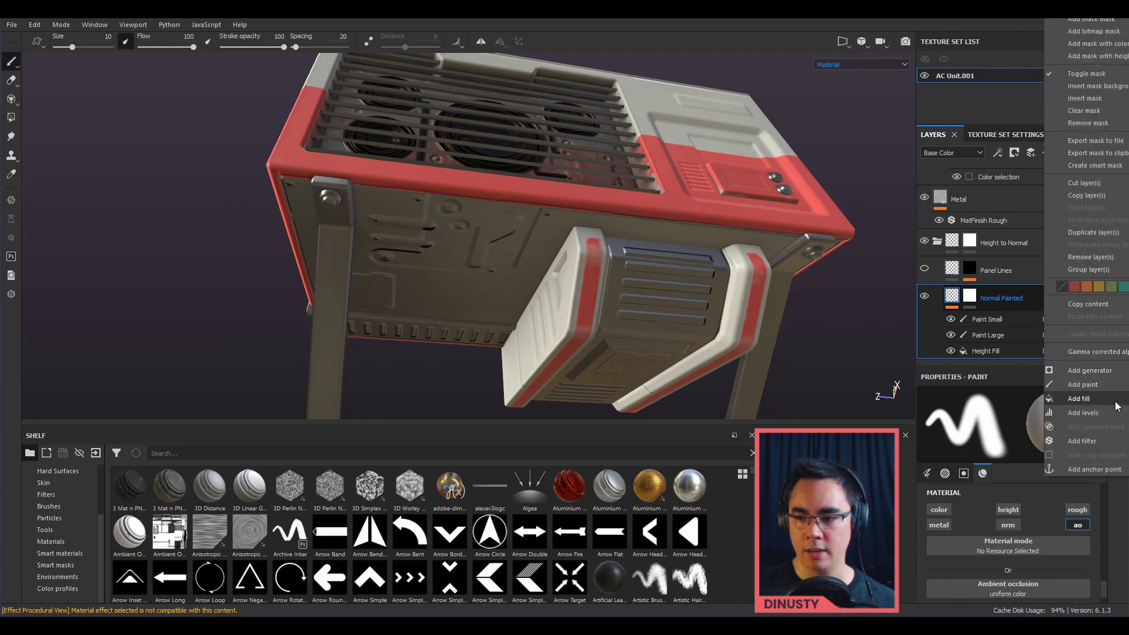
left_click(1116, 448)
Step: Search the filters for HBAO and assign MatFx HBAO to the new filter effect
left_click(979, 435)
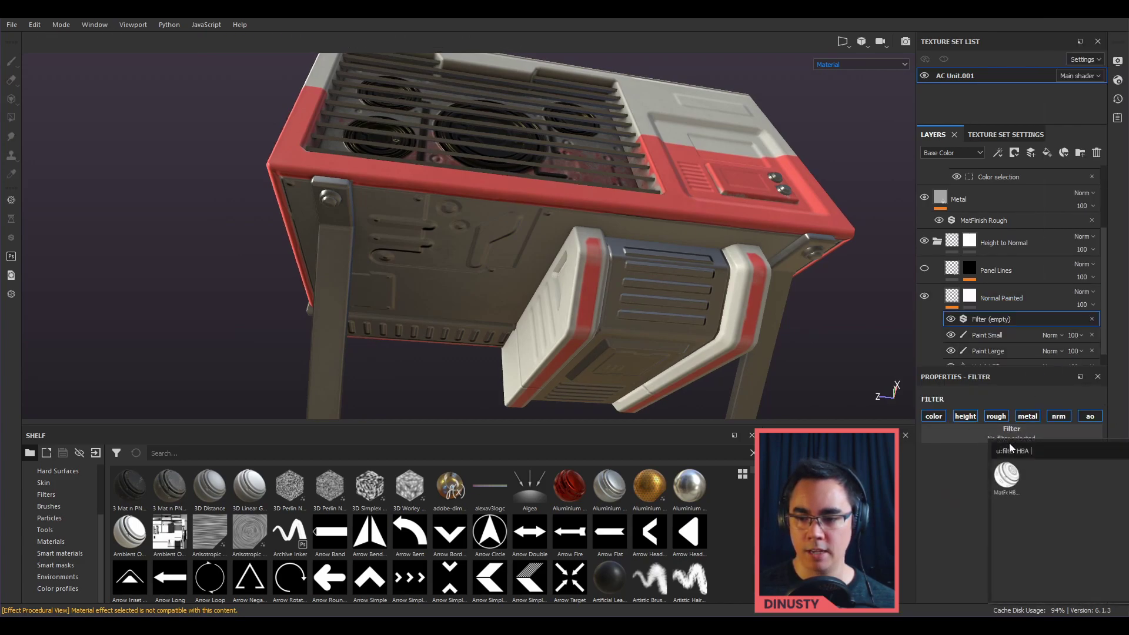
key("BackSpace")
key("BackSpace")
key("BackSpace")
key("BackSpace")
key("BackSpace")
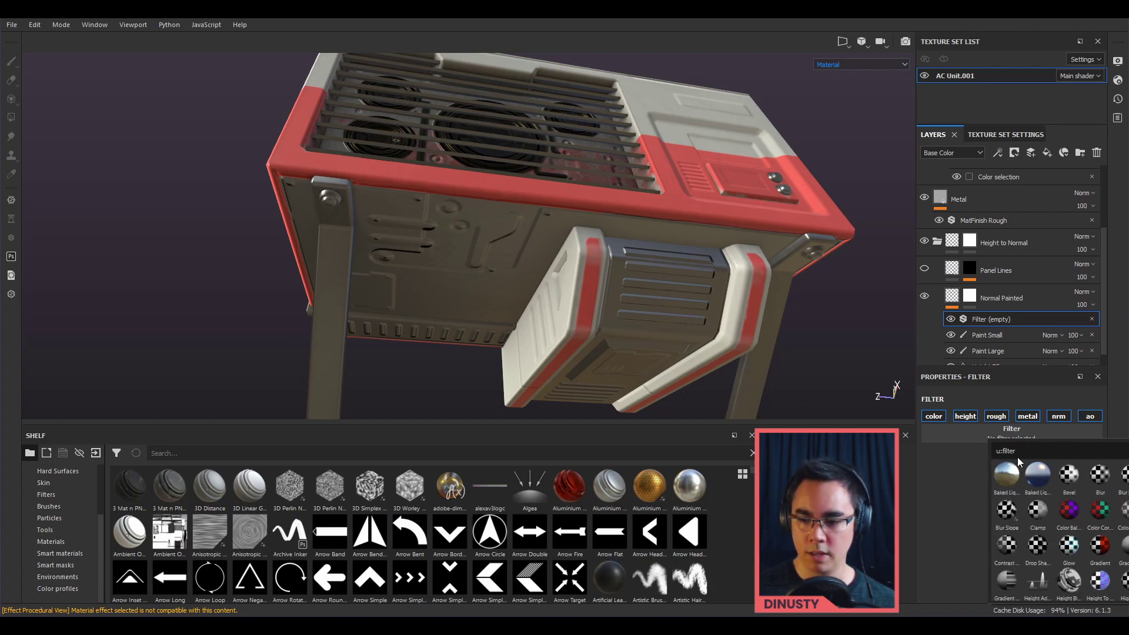
type("HBAC")
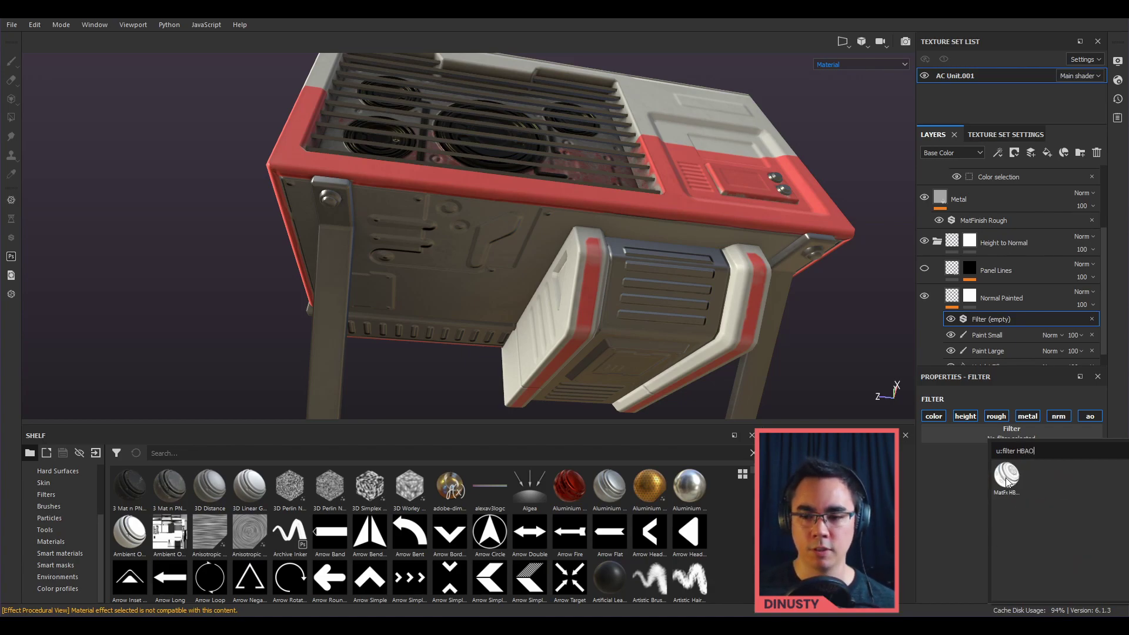
left_click(1005, 478)
Step: Toggle the MatFx HBAO filter repeatedly to compare the shading around the height shapes, leaving it on
left_click_drag(769, 293, 863, 280, "alt")
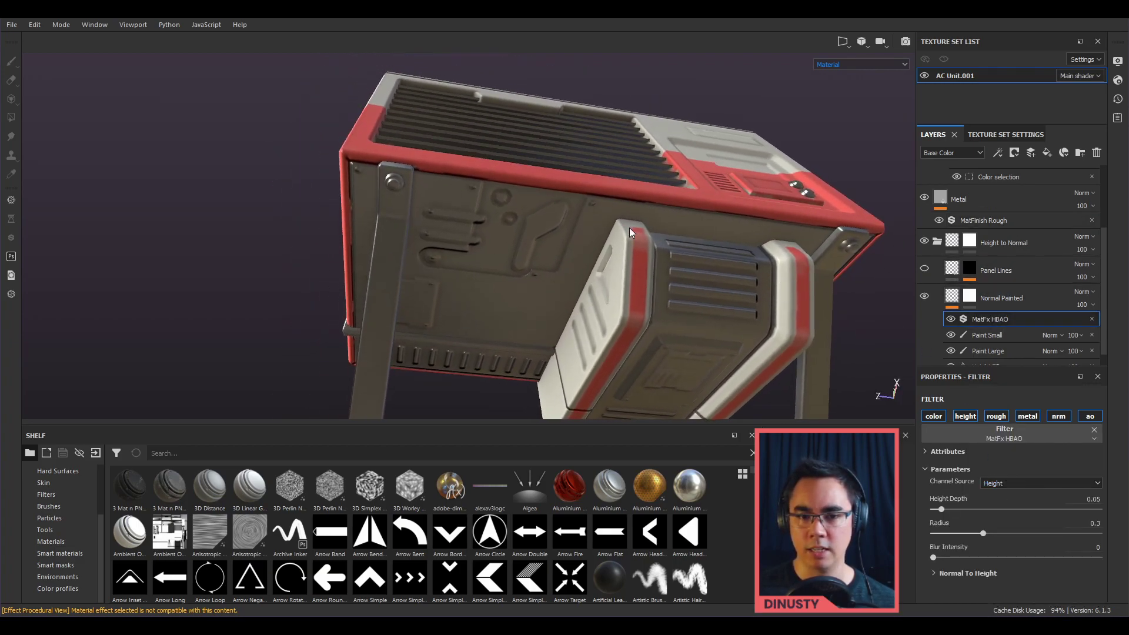
left_click_drag(629, 231, 647, 224, "alt")
left_click(952, 319)
left_click(951, 318)
left_click(951, 319)
left_click(951, 319)
left_click(951, 319)
left_click(951, 319)
left_click(951, 319)
left_click(951, 319)
left_click(951, 319)
left_click(951, 319)
left_click(951, 319)
Step: Demonstrate managing the texture set's channels by removing the Ambient occlusion channel and adding it back
left_click(993, 134)
scroll(975, 203, "up", 2)
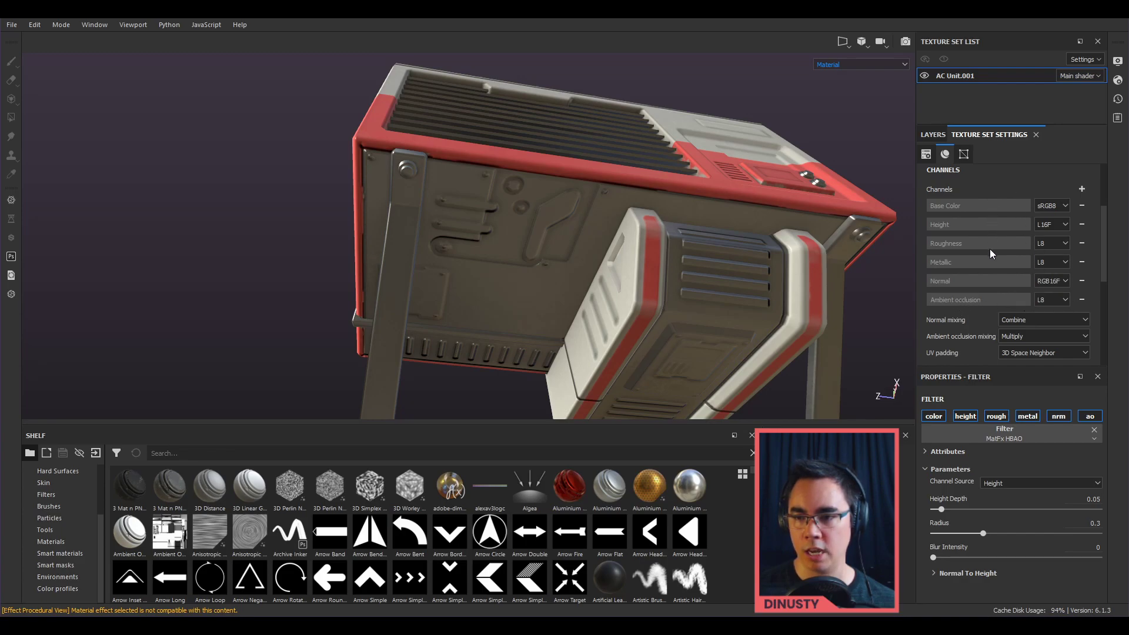
left_click(863, 66)
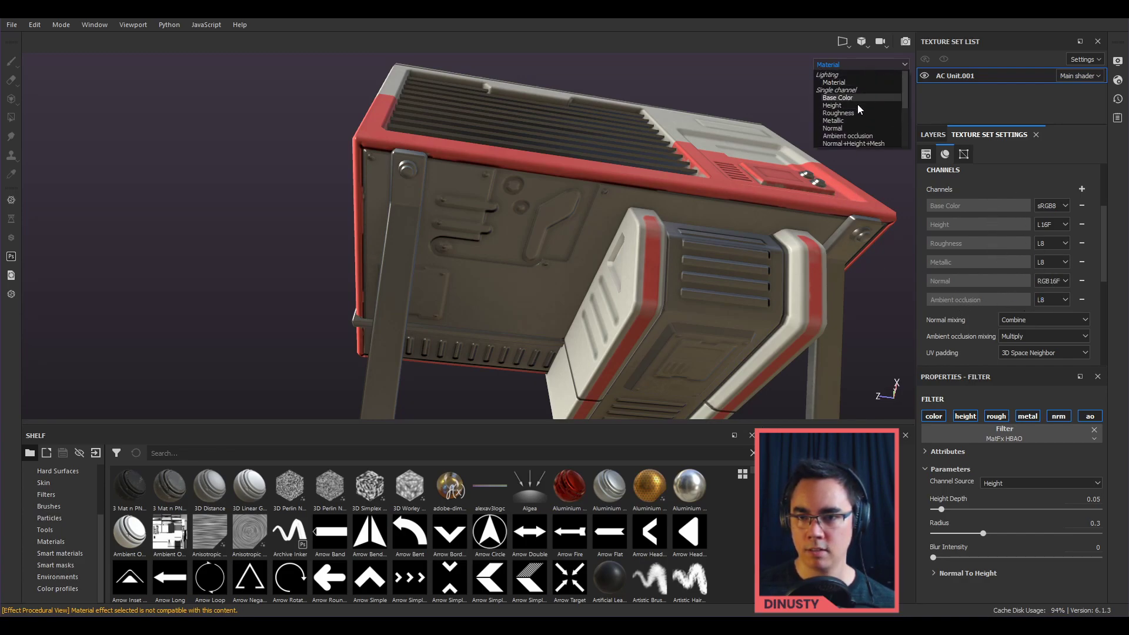
scroll(858, 97, "down", 3)
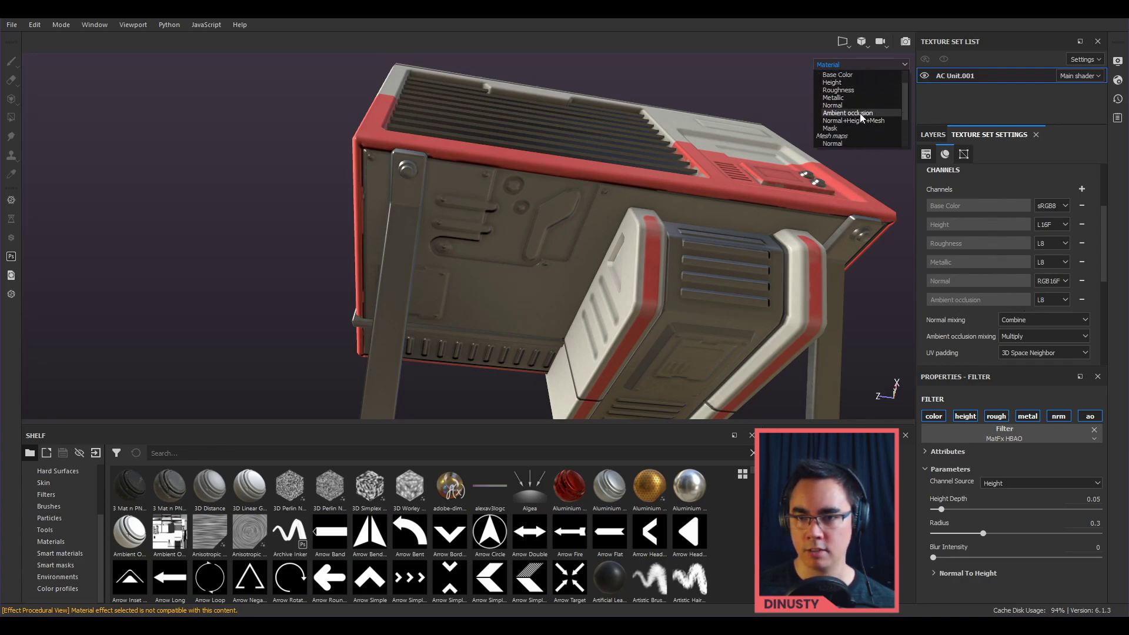
left_click(1057, 298)
left_click(1066, 299)
left_click(1082, 299)
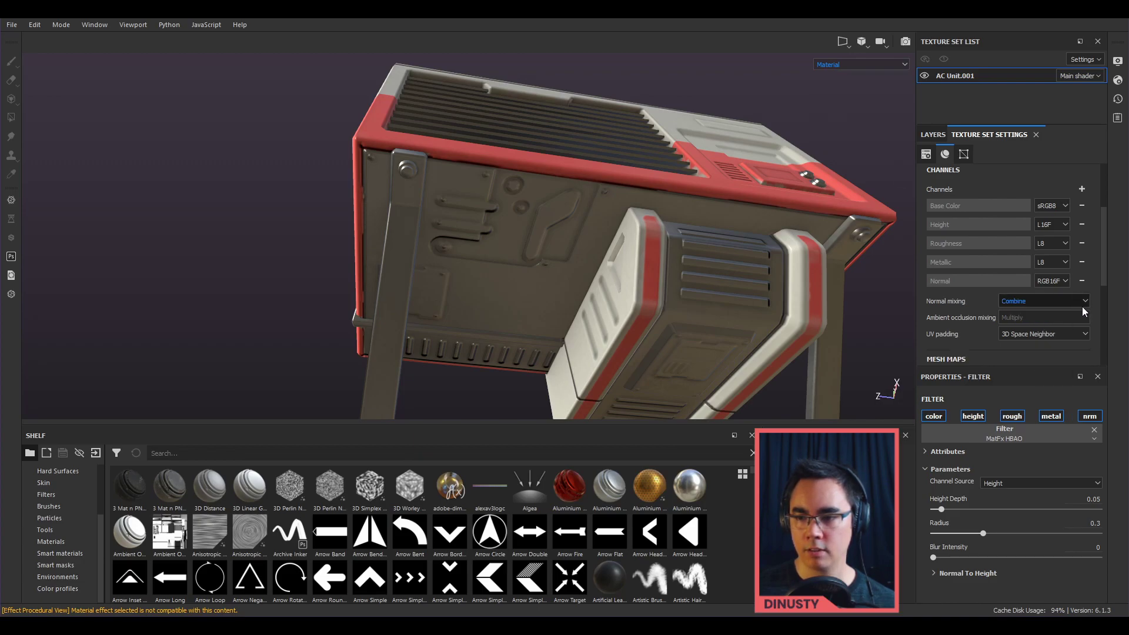
left_click(1082, 189)
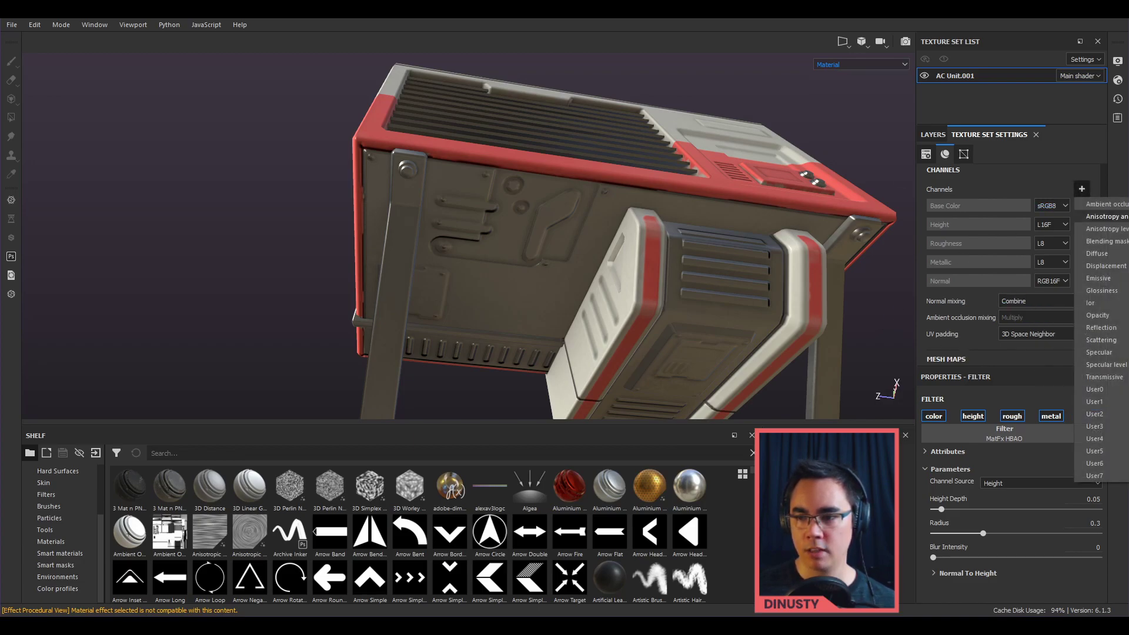
left_click(1097, 204)
Step: Display only the Ambient occlusion channel in the viewport to inspect the generated occlusion on the AC unit's underside
left_click_drag(904, 285, 729, 276, "alt")
left_click(927, 154)
left_click(845, 63)
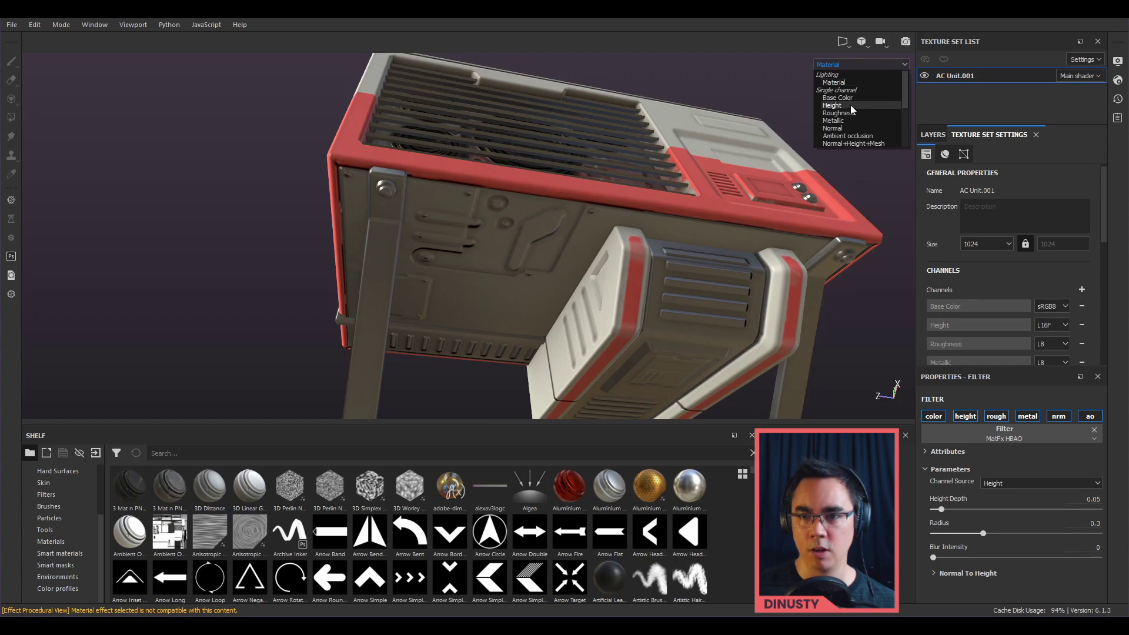
left_click(863, 139)
left_click_drag(858, 140, 708, 206, "alt")
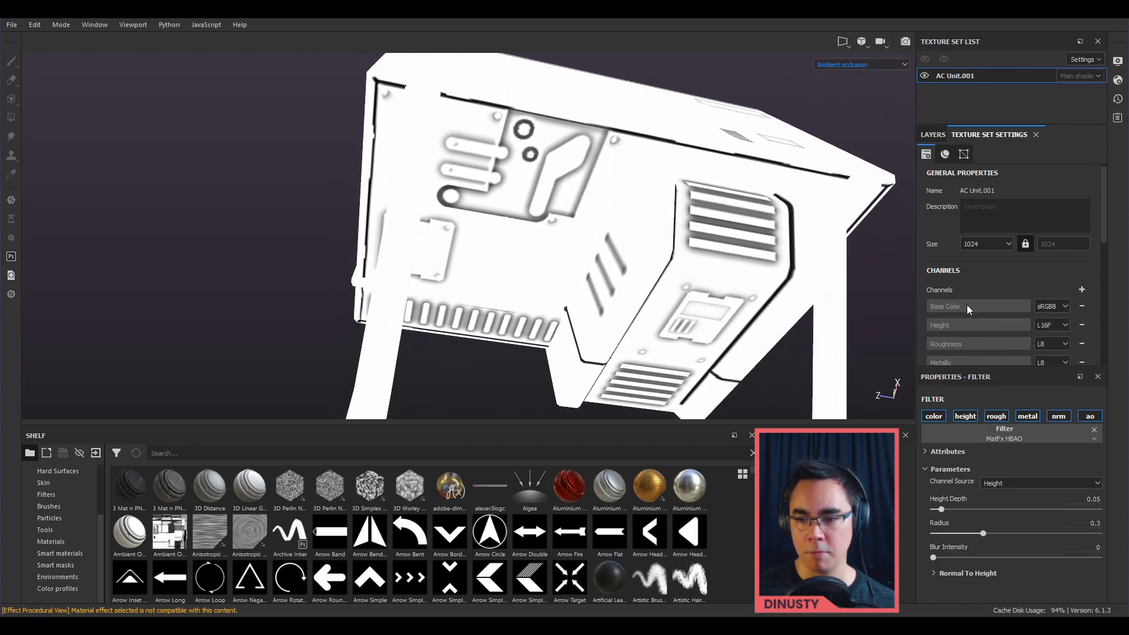
Step: Set the MatFx HBAO filter's Height Depth to 0.01 and Radius to 0.25
left_click(932, 136)
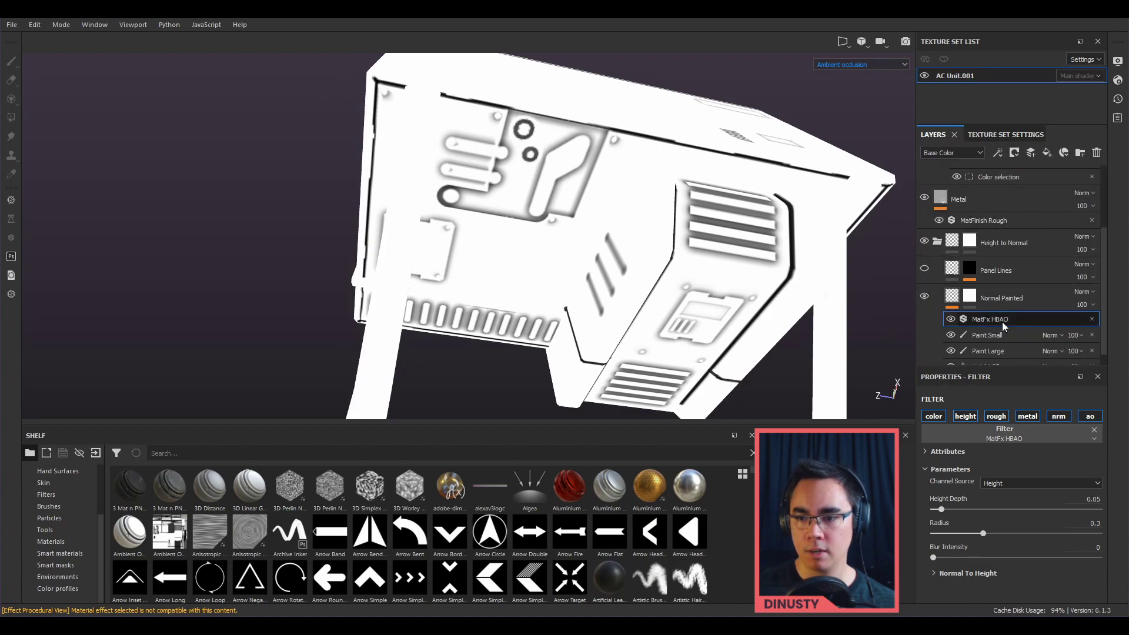
left_click_drag(942, 509, 934, 558)
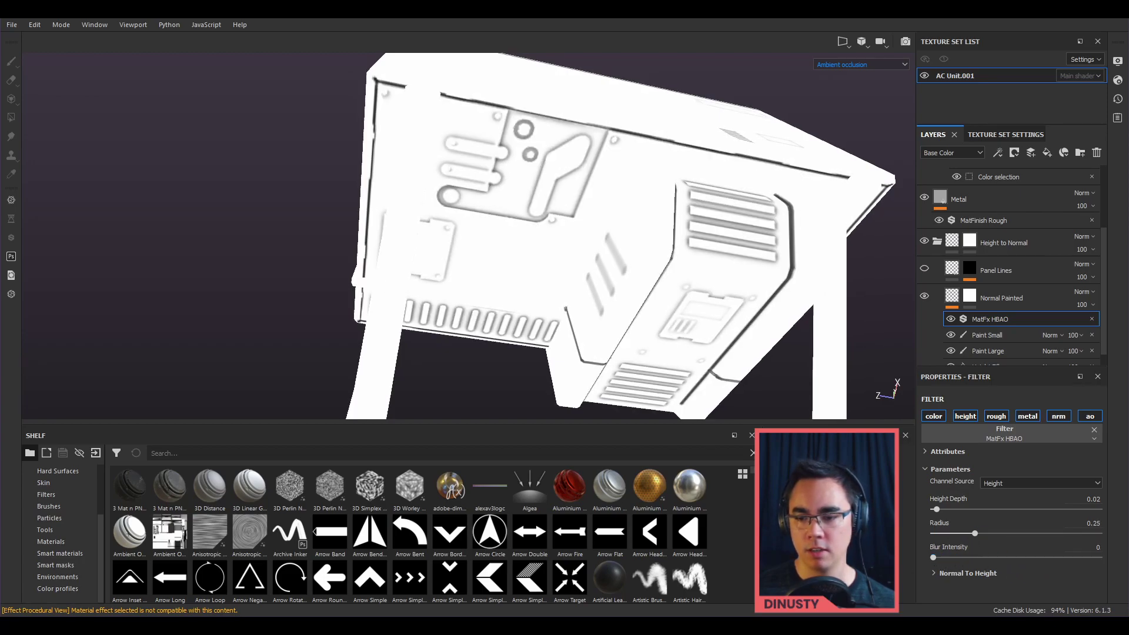
left_click_drag(757, 214, 763, 245, "alt")
mouse_move(937, 509)
left_mouse_down()
mouse_move(1029, 516)
mouse_move(930, 525)
mouse_move(936, 510)
left_mouse_up()
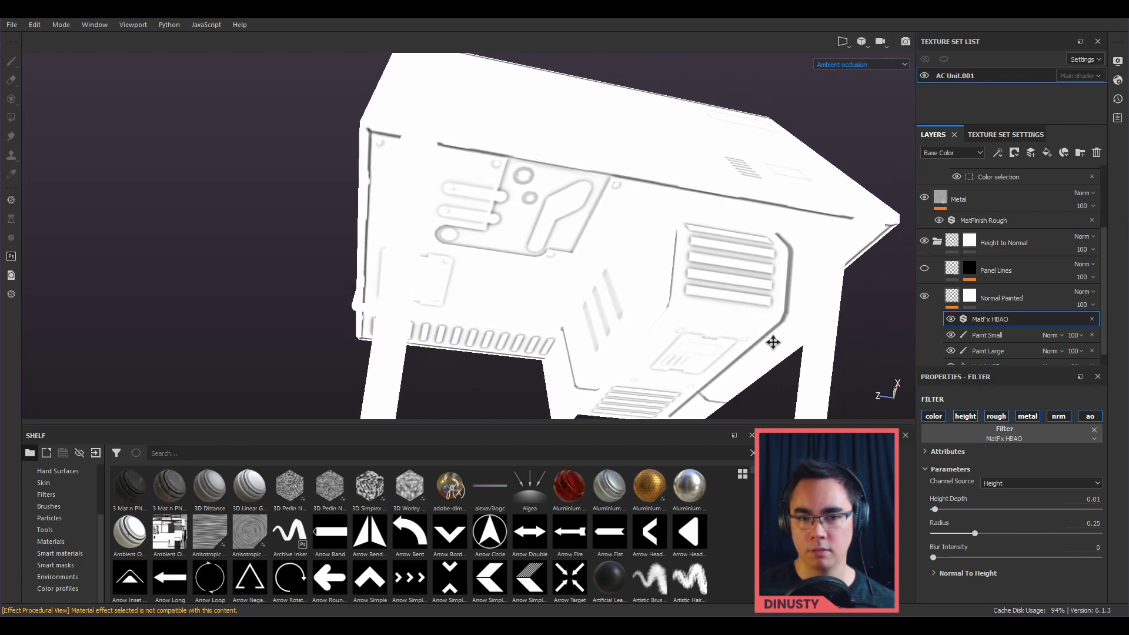
Step: Return the viewport to the full material and set the MatFx HBAO Height Depth to 0.04 and Radius to 0.32
key("m")
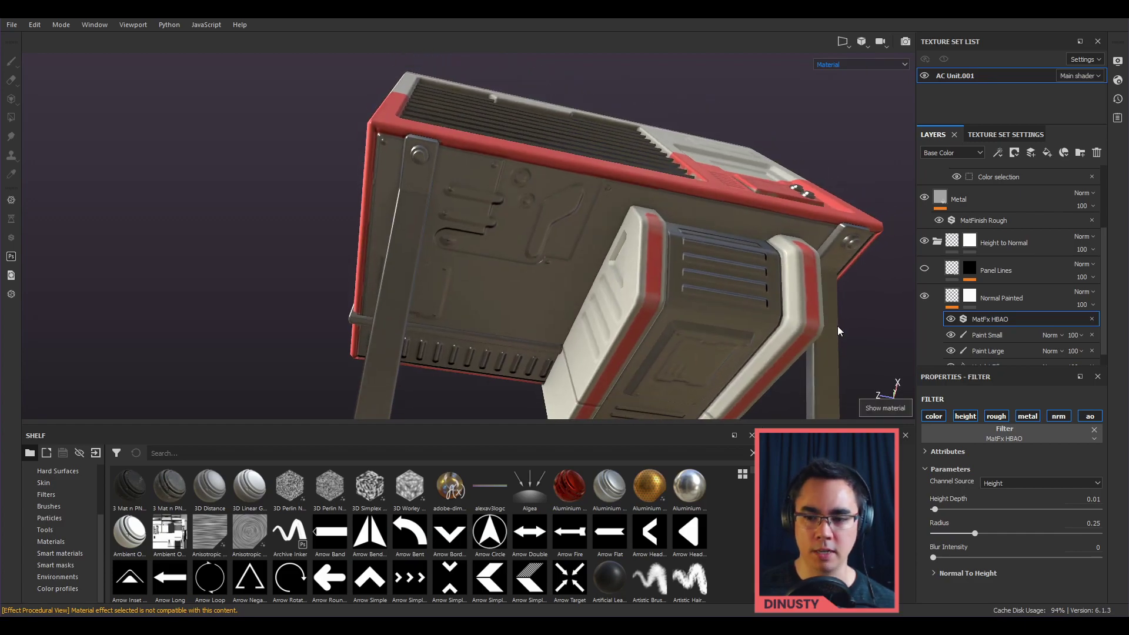
mouse_move(936, 509)
left_mouse_down()
mouse_move(993, 535)
mouse_move(941, 510)
left_mouse_up()
left_click_drag(716, 350, 587, 324, "alt")
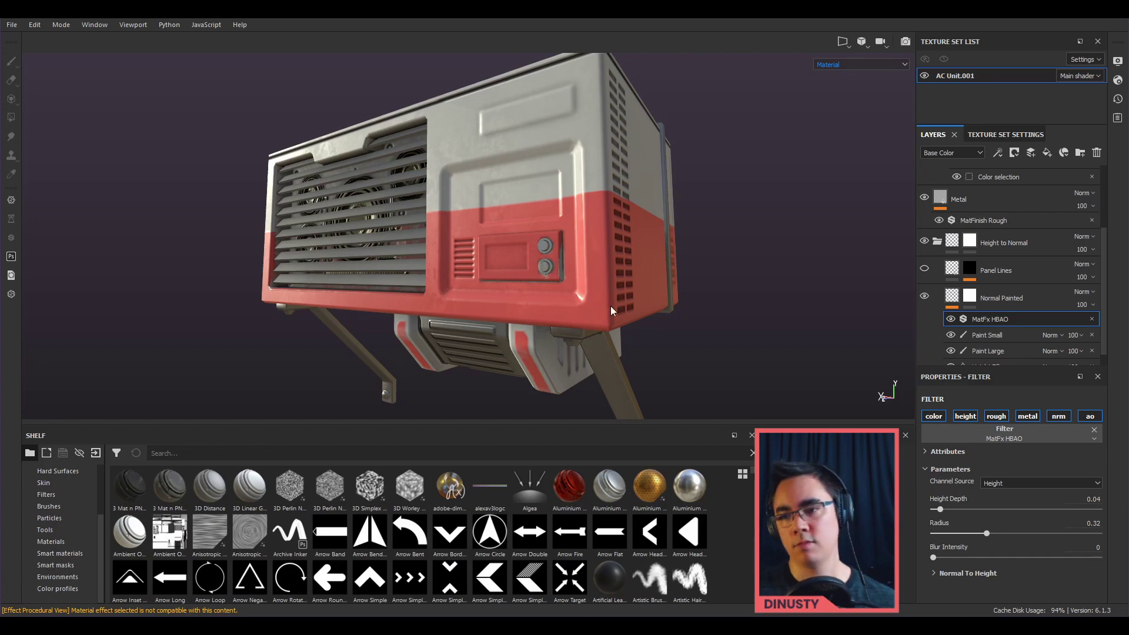
left_click_drag(642, 237, 679, 231, "alt")
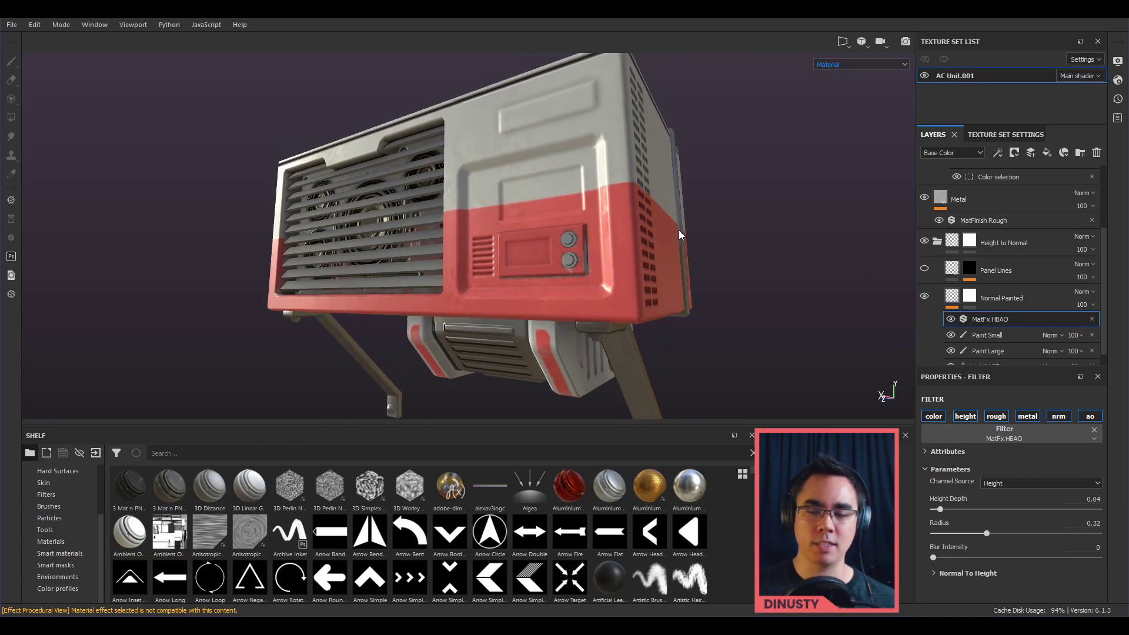
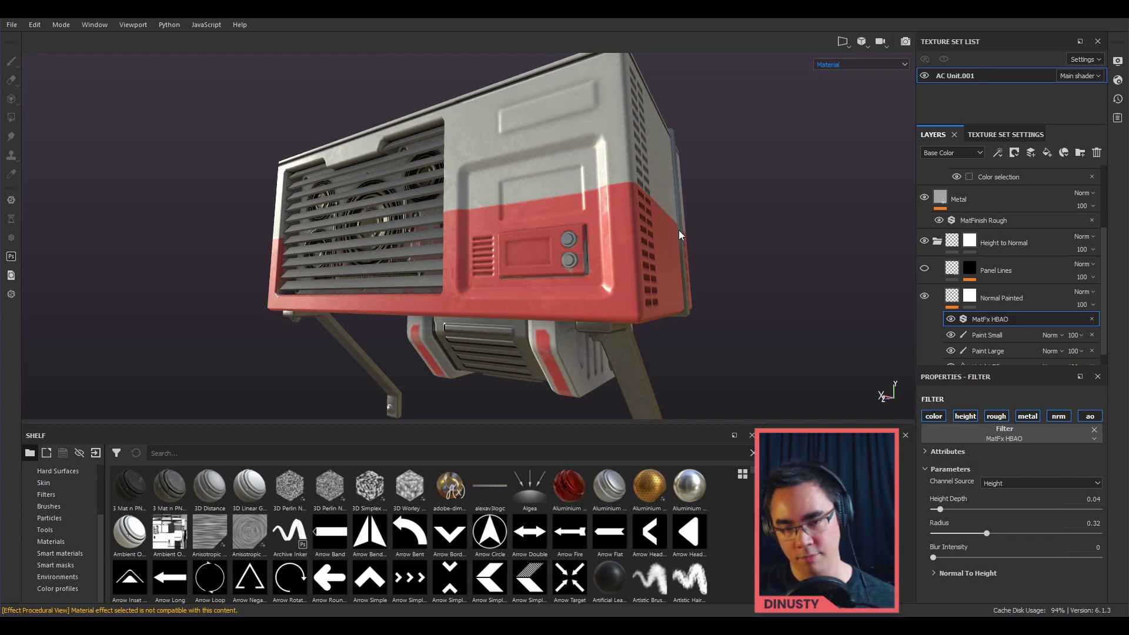
Step: Add an anchor point to the Normal Painted layer's content above the MatFx HBAO filter
left_click_drag(495, 242, 651, 228, "alt")
left_click_drag(567, 259, 602, 206, "alt")
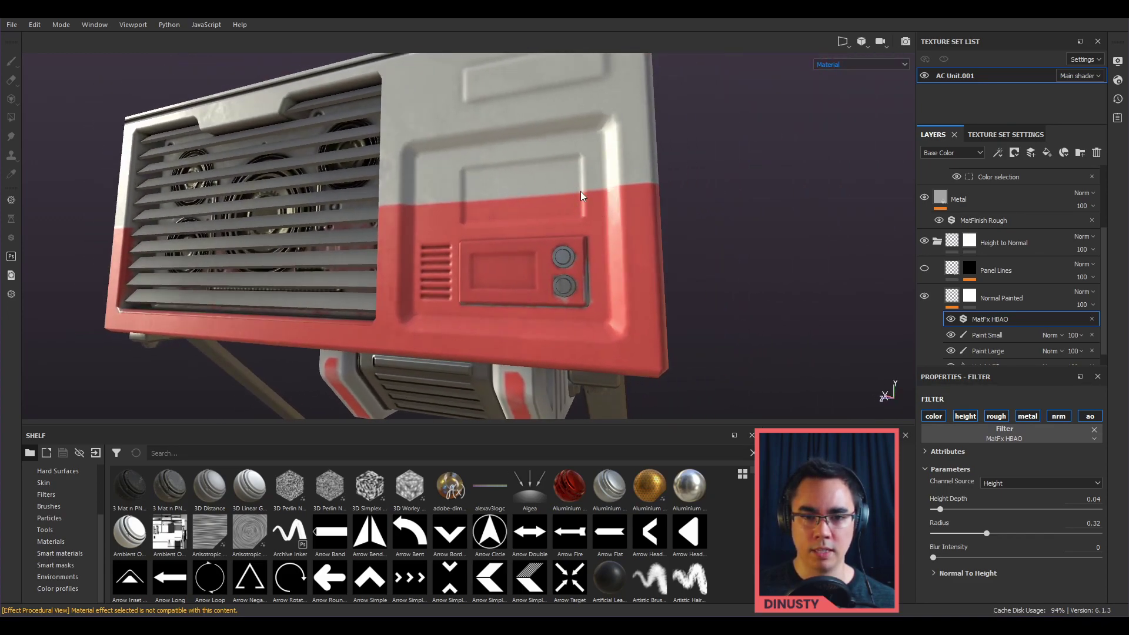
mouse_move(460, 294)
left_mouse_down("alt")
mouse_move(488, 197)
mouse_move(549, 310)
left_mouse_up("alt")
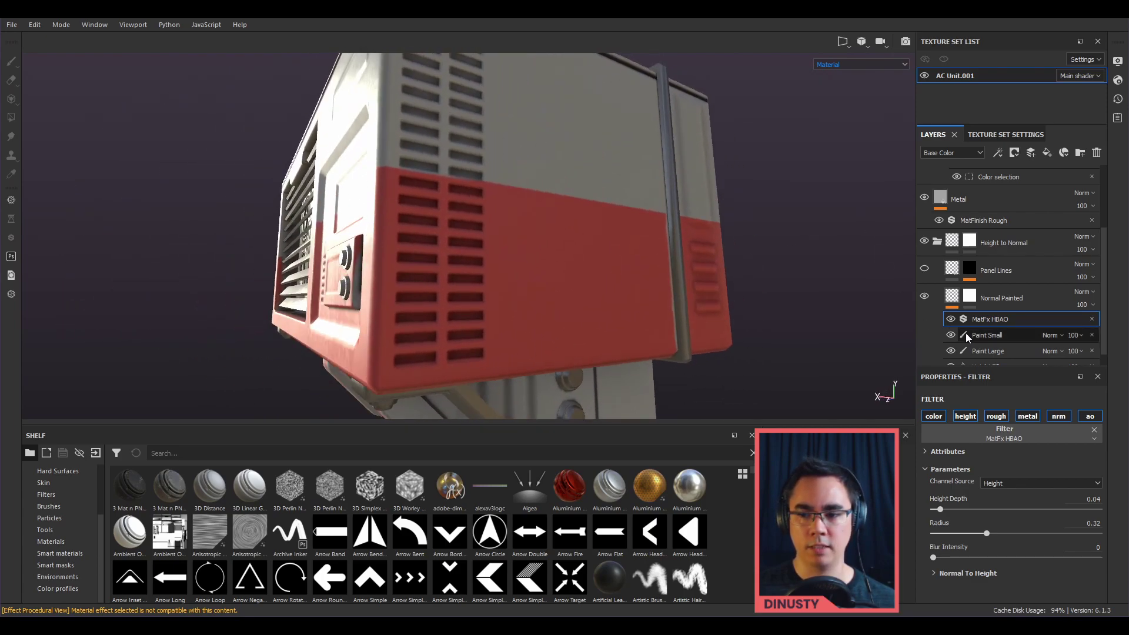
left_click_drag(612, 277, 687, 283, "alt")
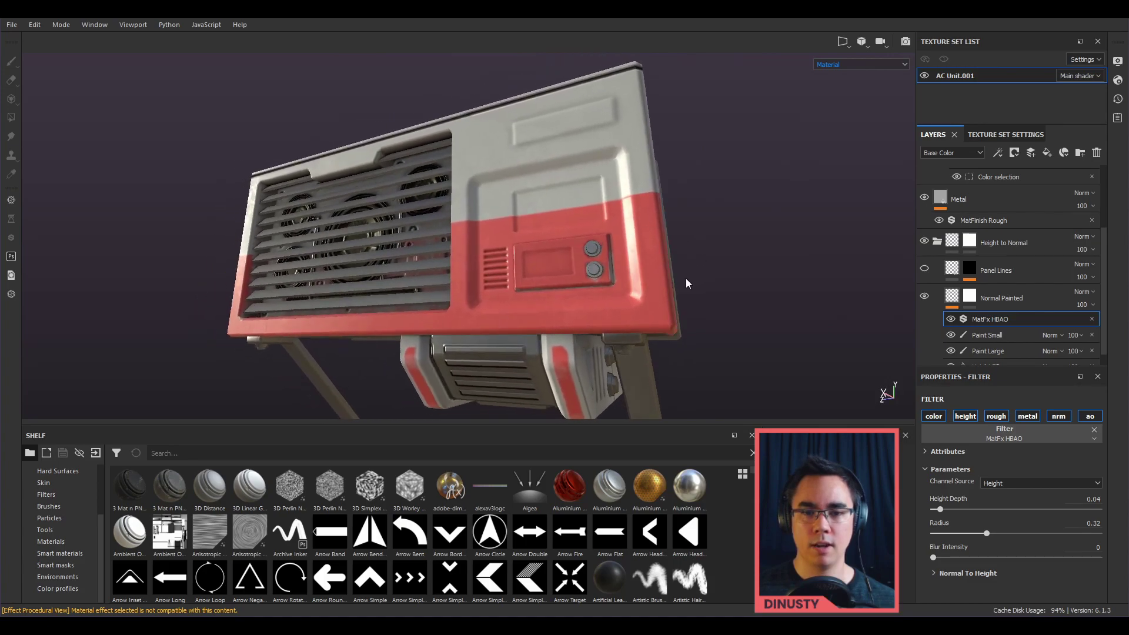
left_click(1020, 300)
right_click(1020, 300)
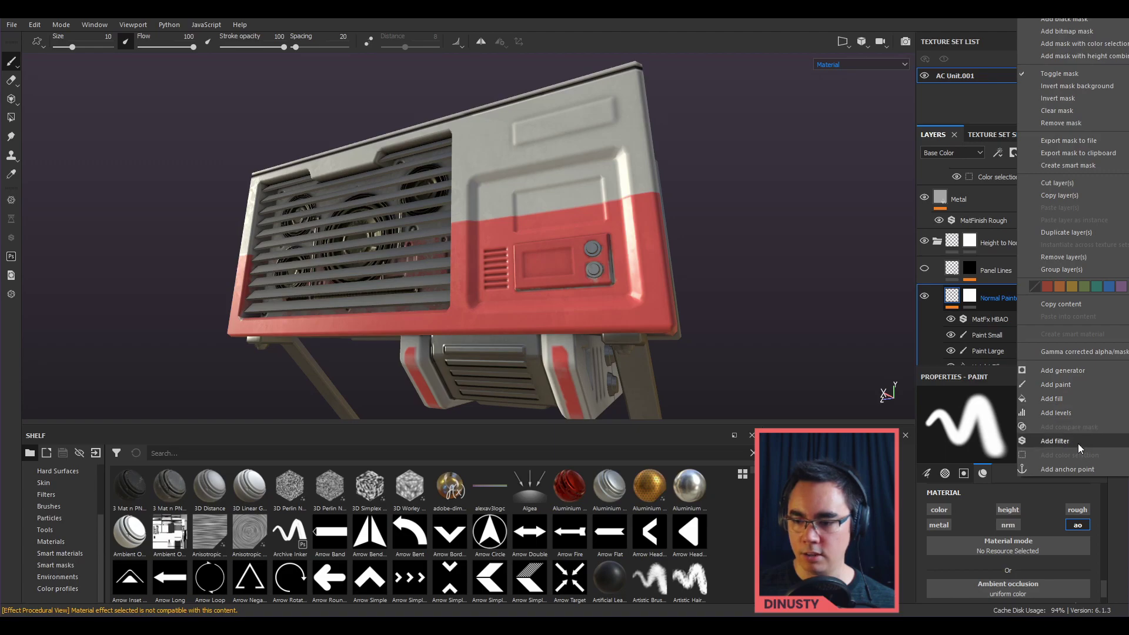
left_click(1082, 467)
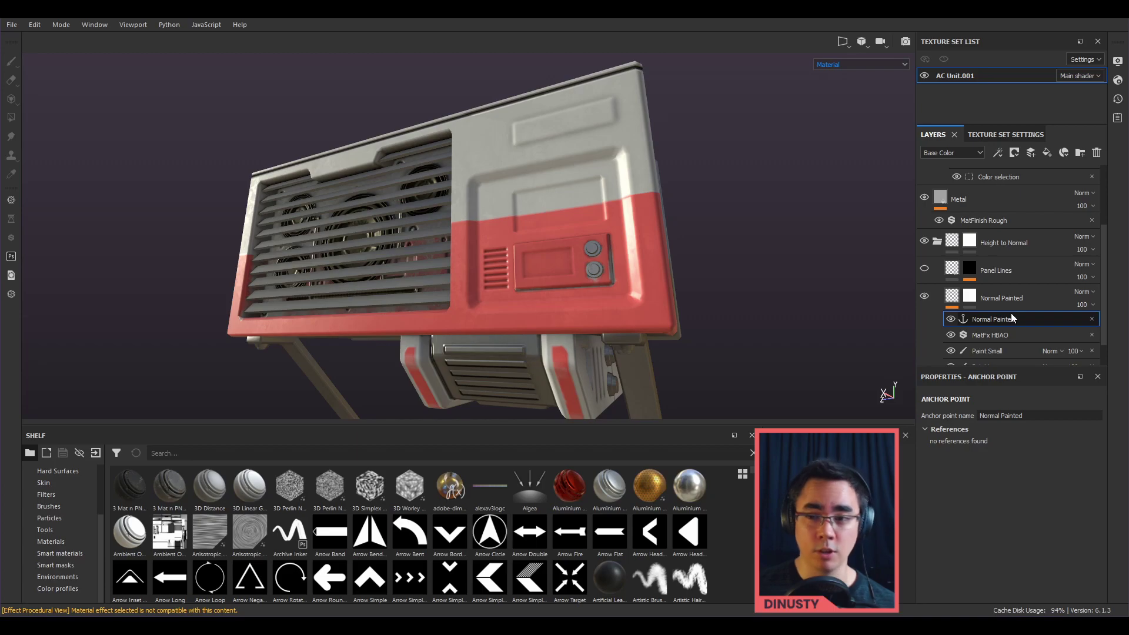
Step: Toggle the White Casing copy 1 layer and its mask's mg_mask_builder generator to compare their effect, leaving both on
scroll(1013, 319, "up", 4)
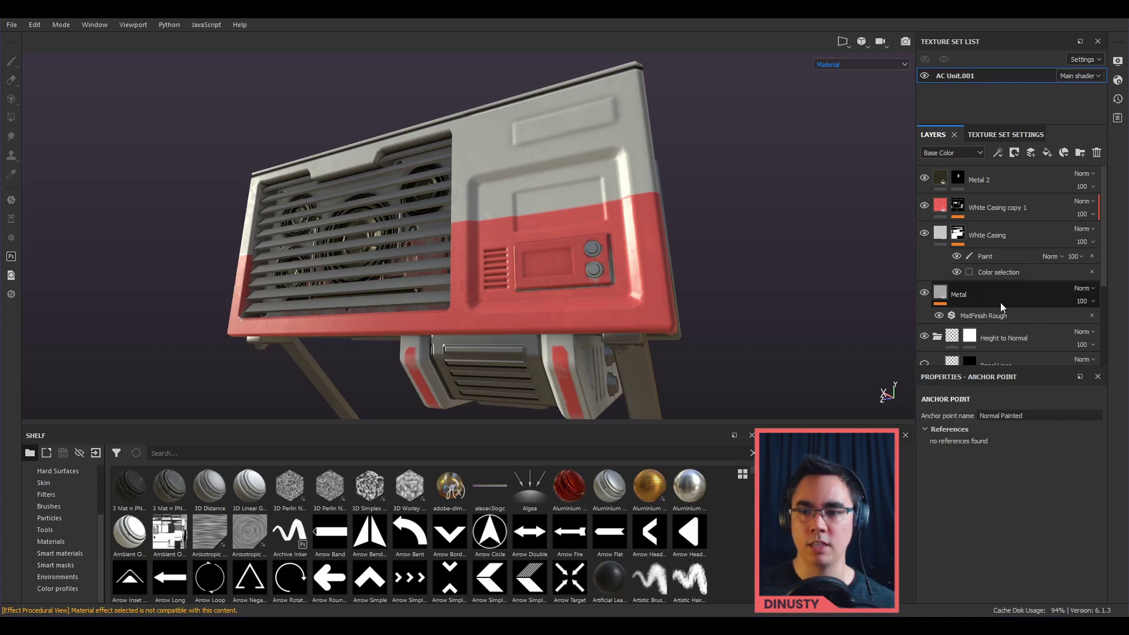
left_click(1053, 212)
left_click(959, 207)
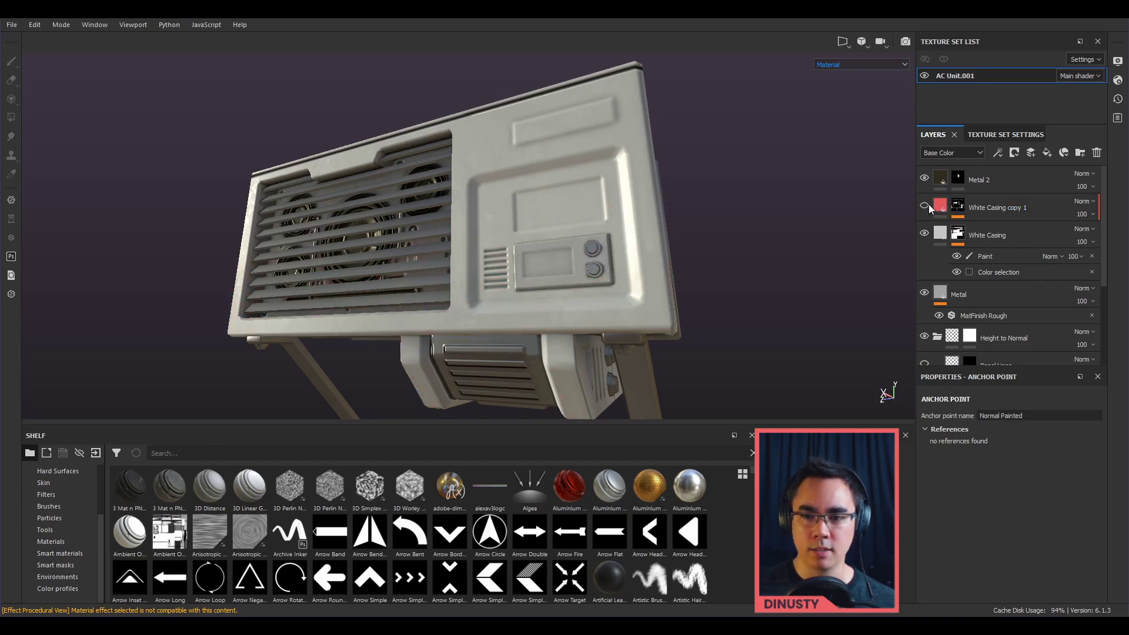
left_click(959, 206)
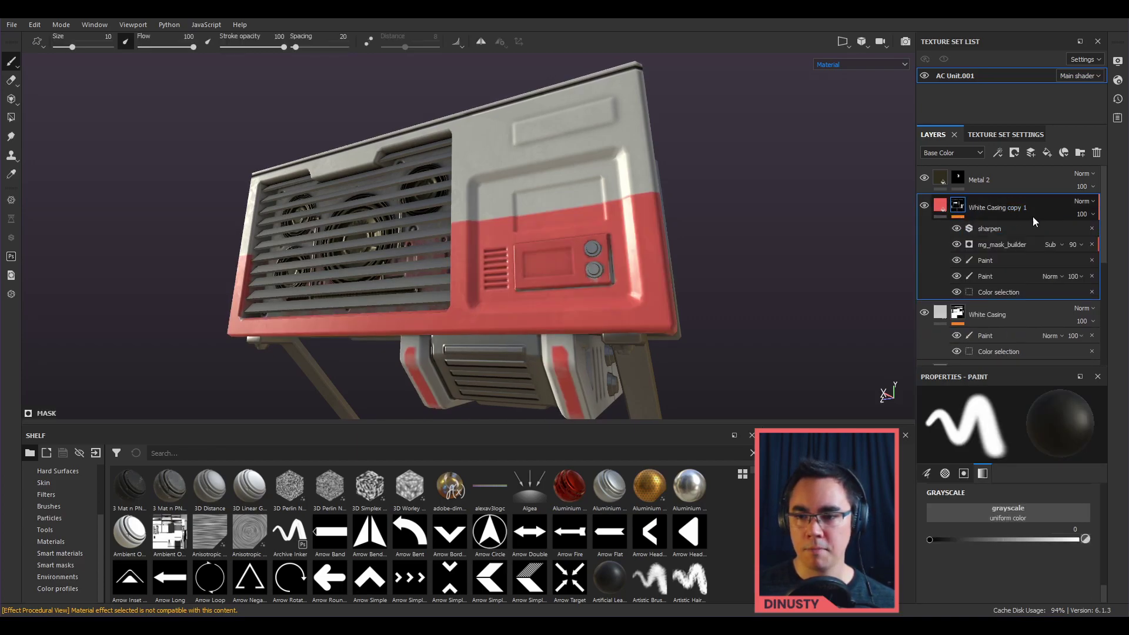
left_click(960, 244)
left_click(960, 243)
left_click(960, 244)
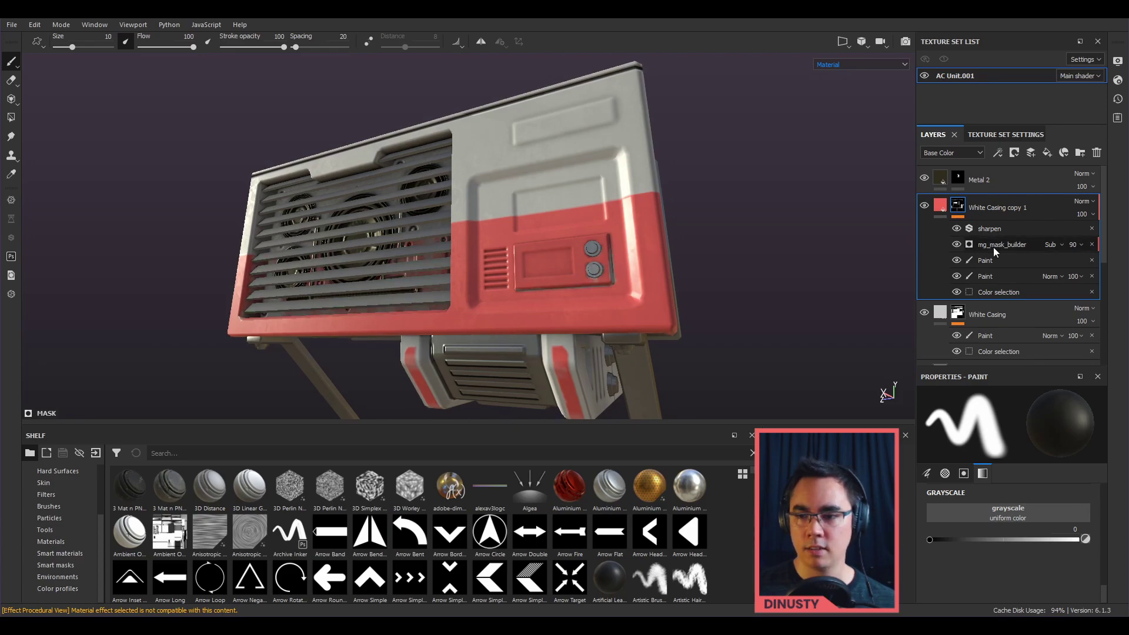
Step: Display only the White Casing copy 1 mask in the viewport and select its mg_mask_builder generator
left_click(959, 207, "alt")
mouse_move(677, 244)
left_mouse_down("alt")
mouse_move(630, 220)
mouse_move(656, 246)
left_mouse_up("alt")
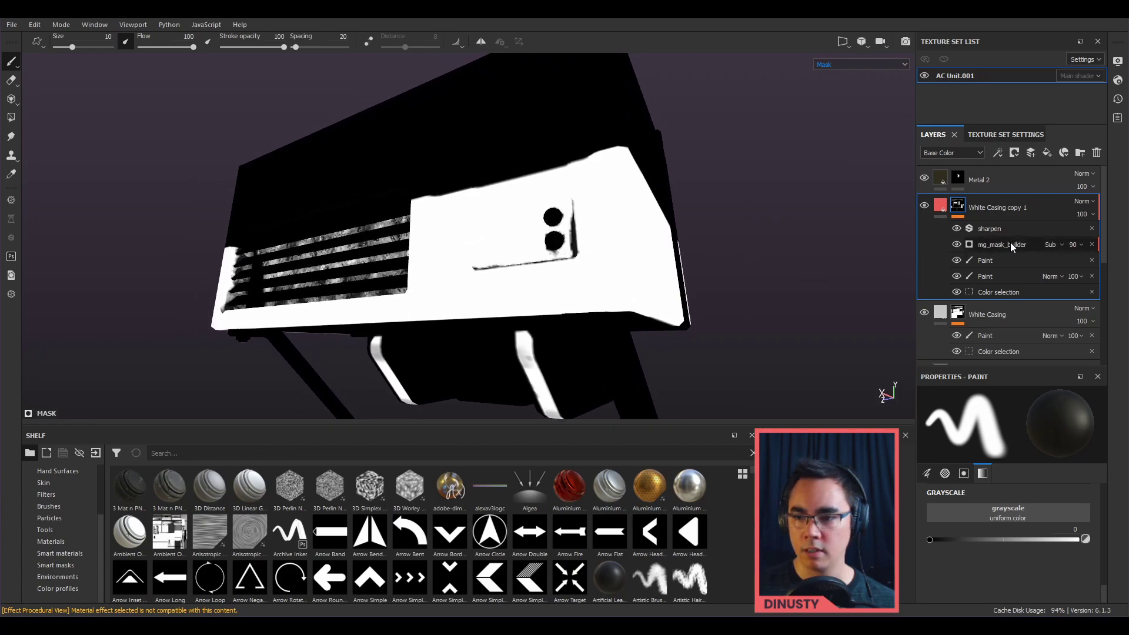
left_click(1010, 242)
left_click_drag(706, 241, 461, 224, "alt")
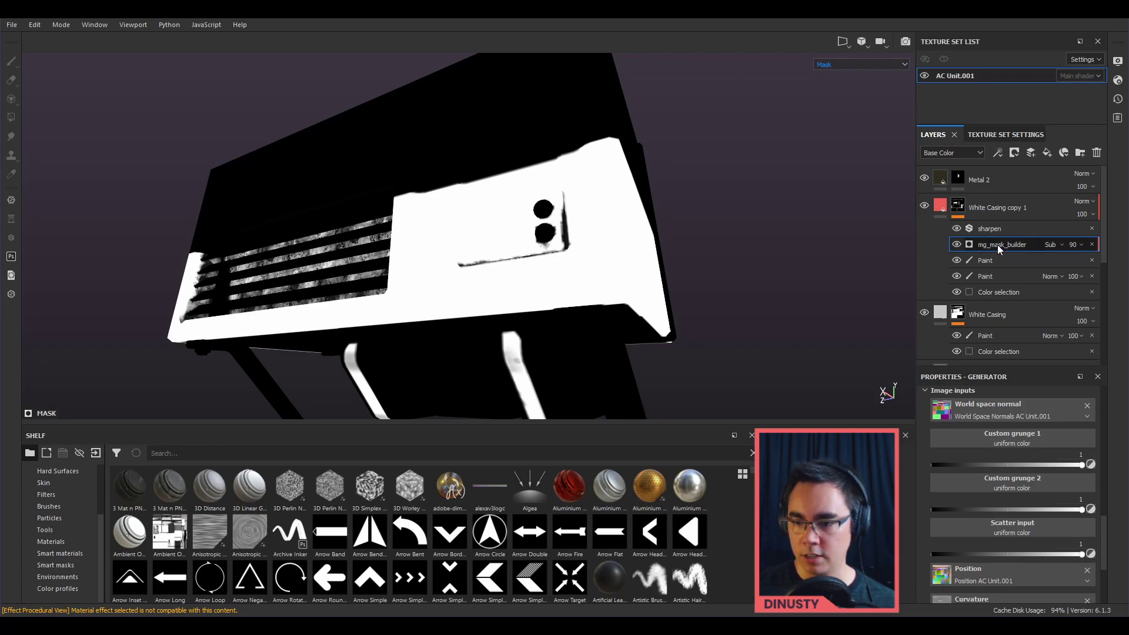
Step: Examine the mg_mask_builder generator's parameters, including the AO, Curvature, World Space Normal and Scratches settings
scroll(1023, 484, "up", 5)
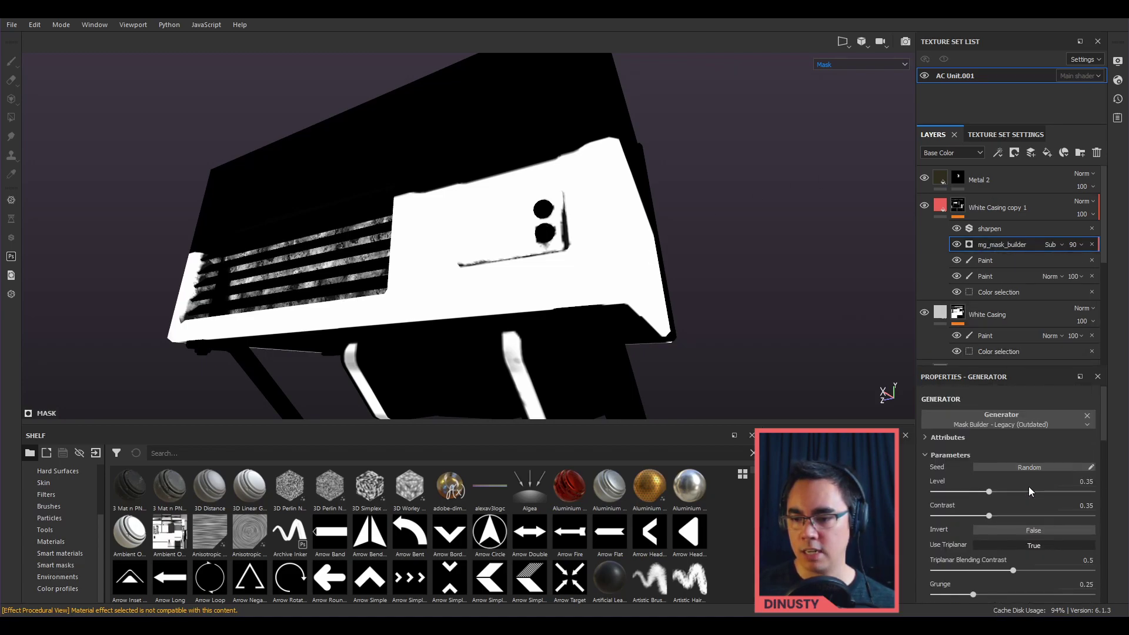
left_click(926, 456)
left_click(926, 473)
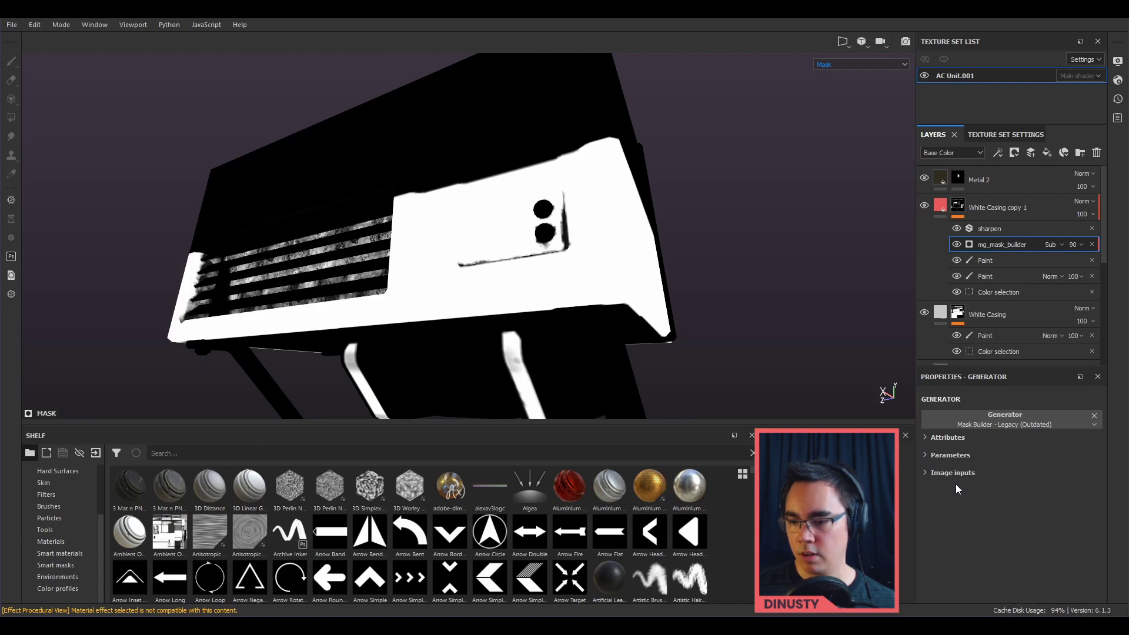
left_click(927, 457)
scroll(930, 456, "down", 3)
scroll(994, 450, "down", 2)
scroll(993, 453, "down", 1)
scroll(993, 452, "down", 1)
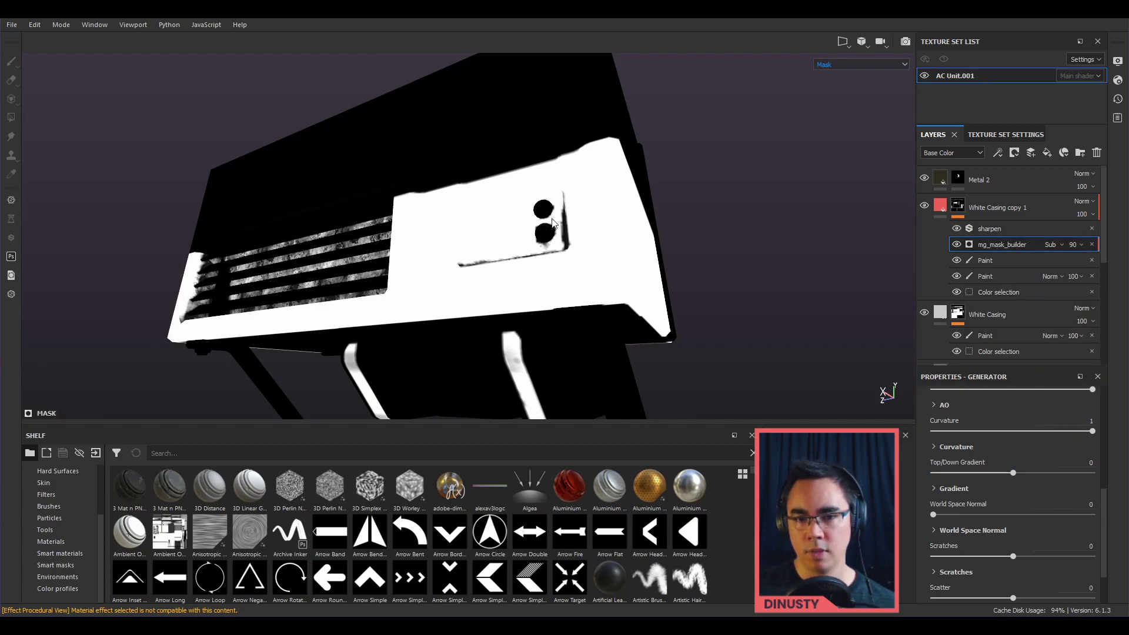
Step: Set Micro Height to True and Micro Normal to False in the mg_mask_builder generator's Micro Details
left_click_drag(585, 298, 639, 297, "alt")
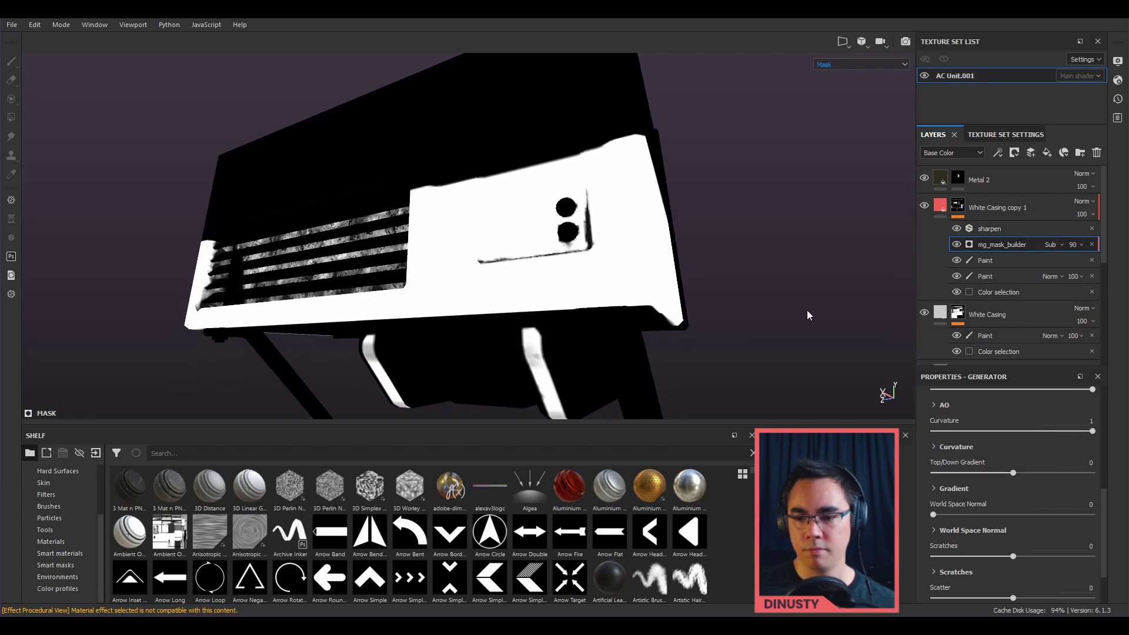
scroll(996, 475, "down", 3)
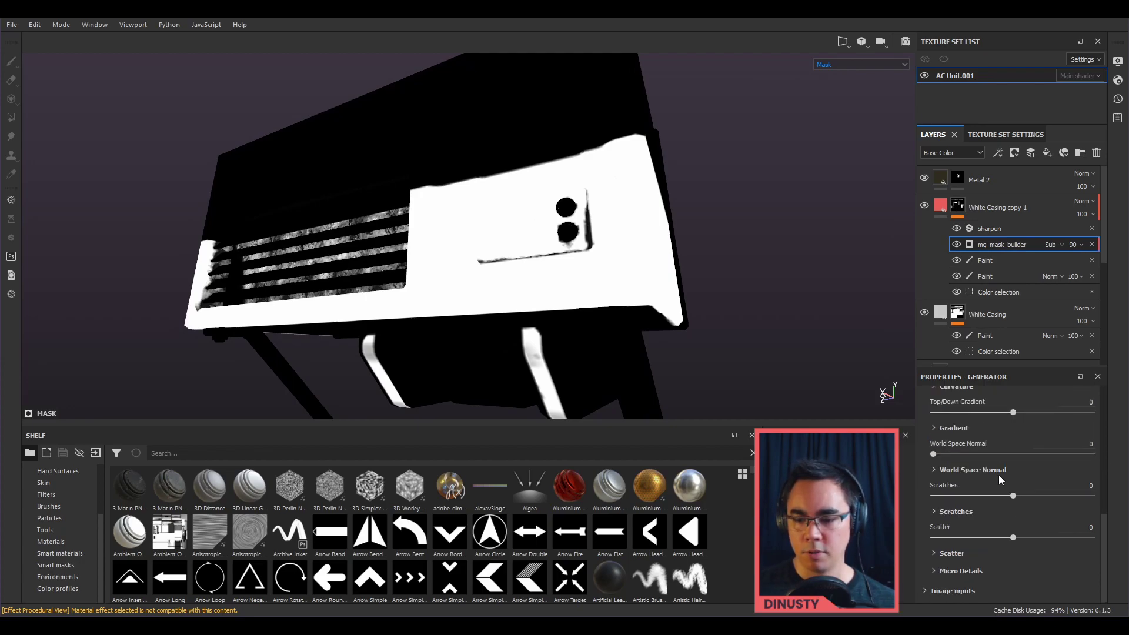
left_click(937, 568)
scroll(978, 514, "down", 3)
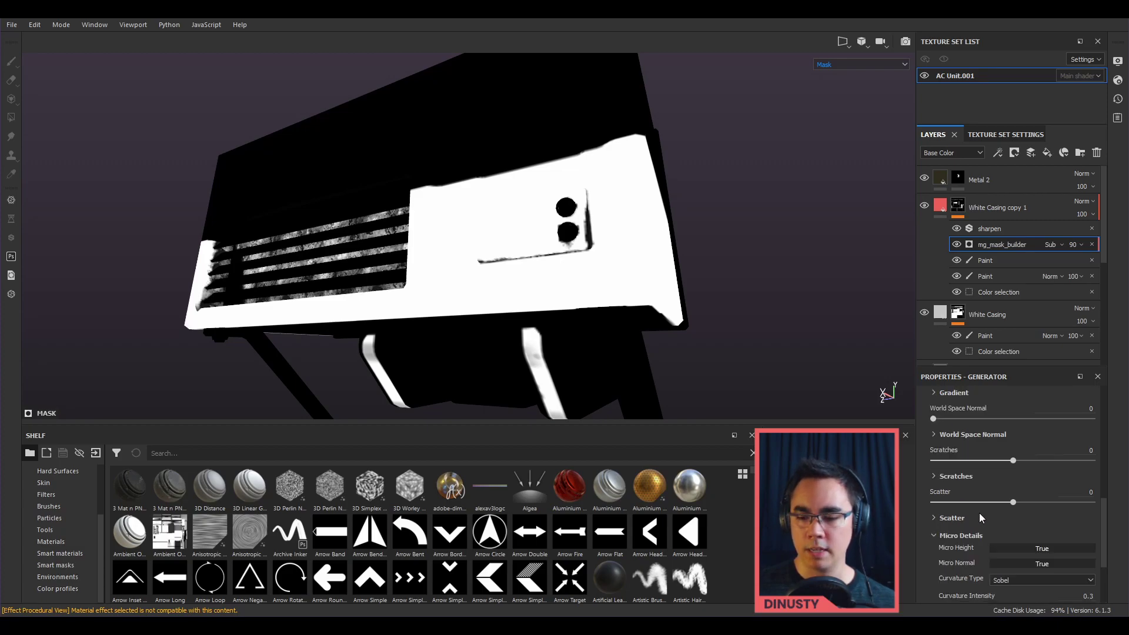
left_click(1047, 513)
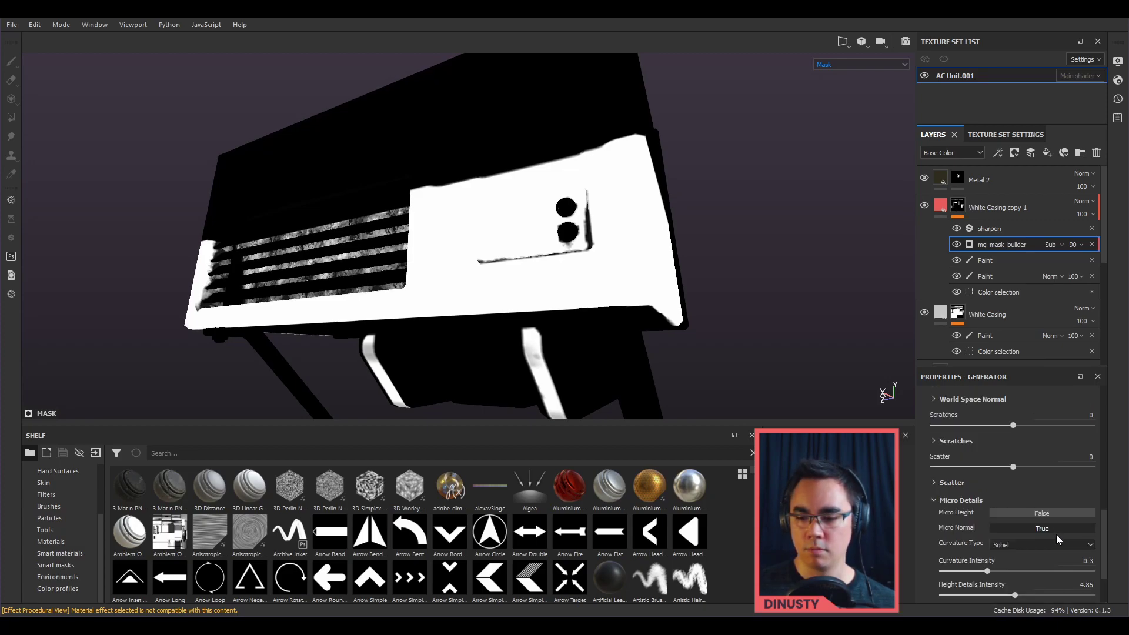
left_click(1054, 528)
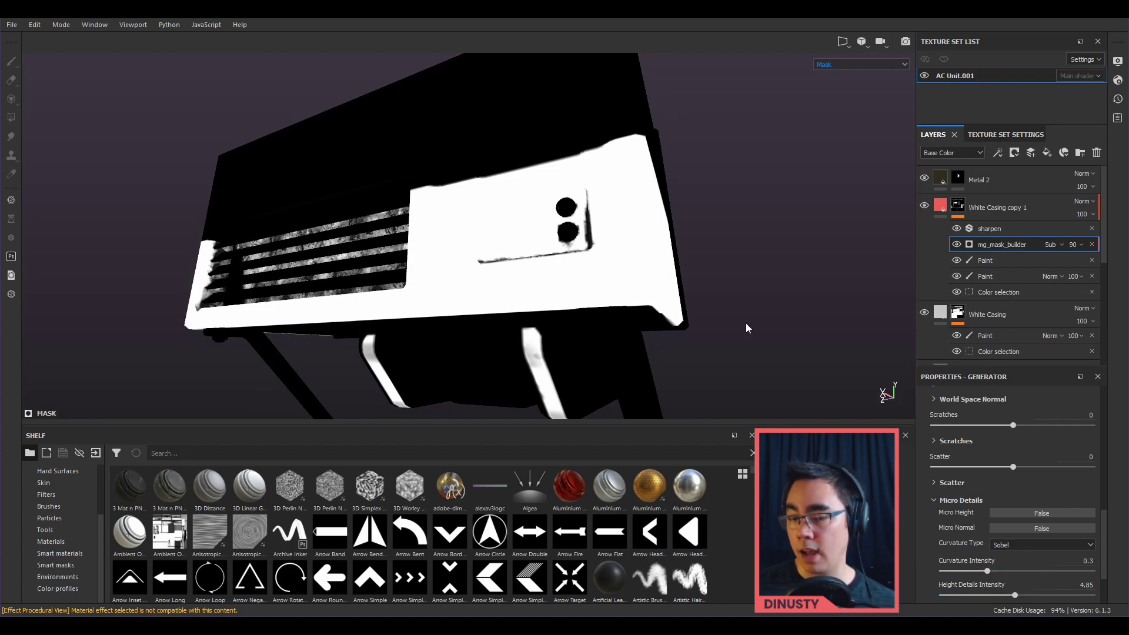
left_click(1029, 514)
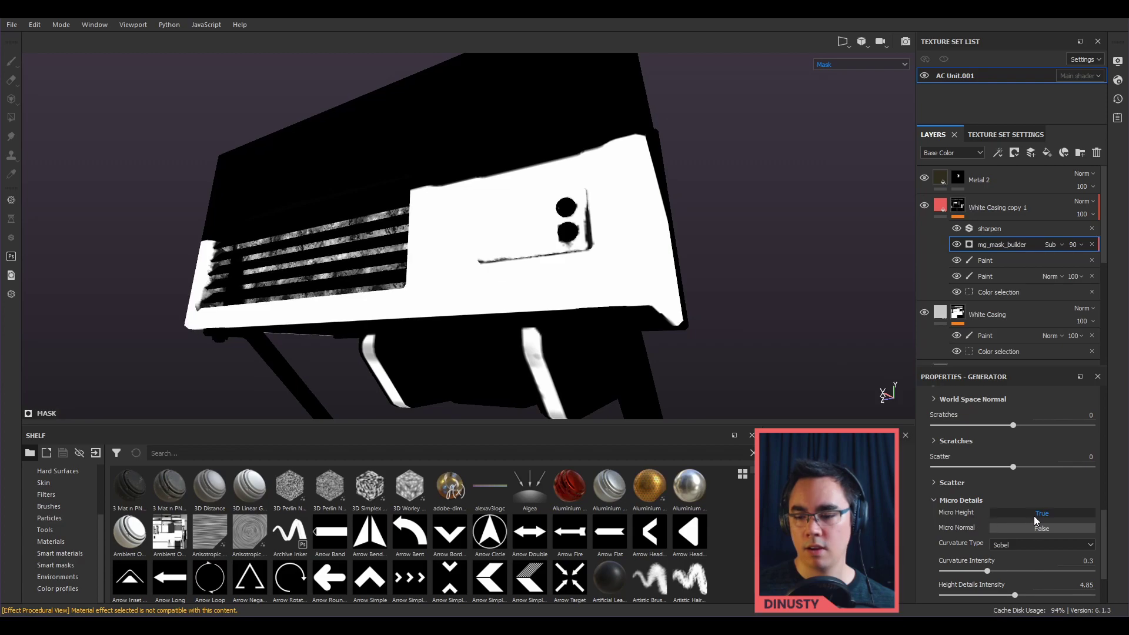
left_click(934, 502)
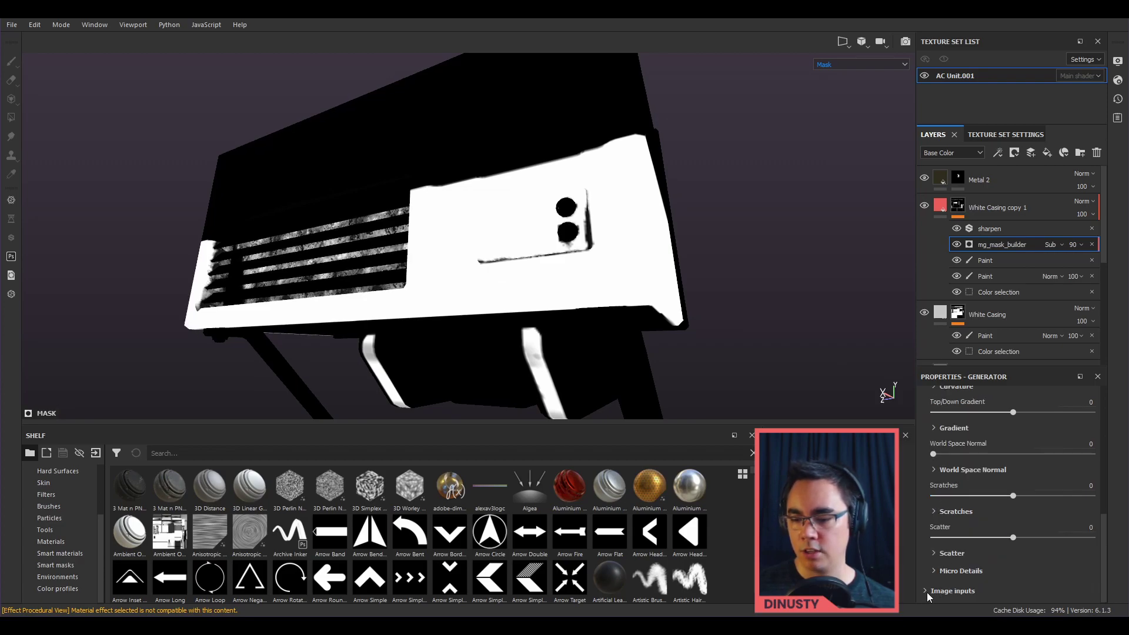
Step: Replace the broken Micro Height reference in the generator's image inputs with the Normal Painted anchor point
scroll(945, 546, "down", 5)
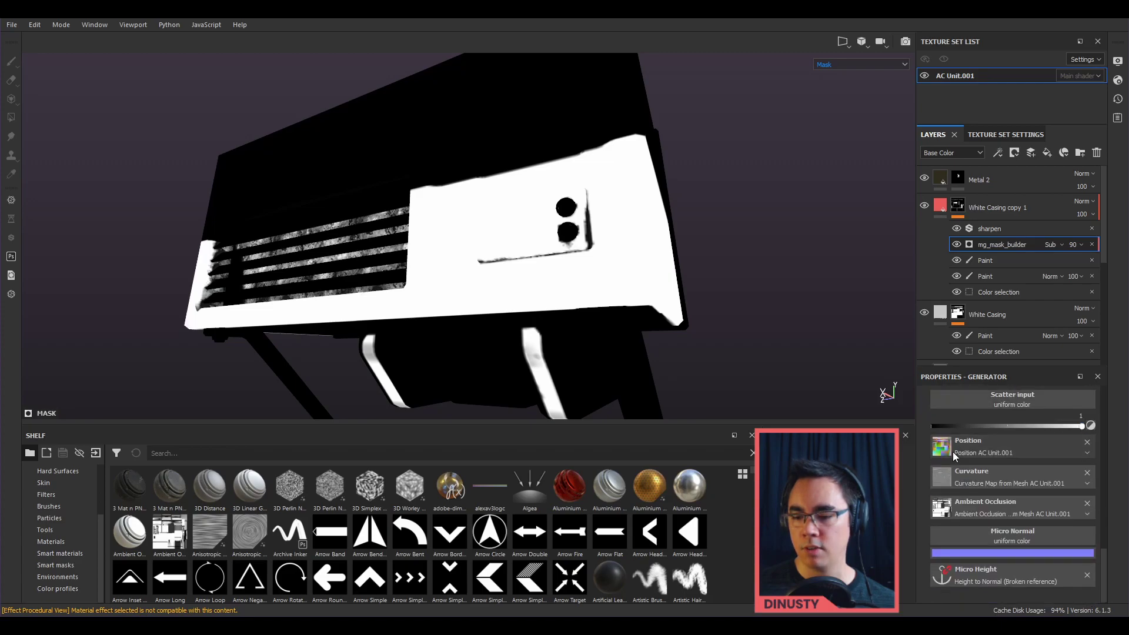
left_click(1087, 575)
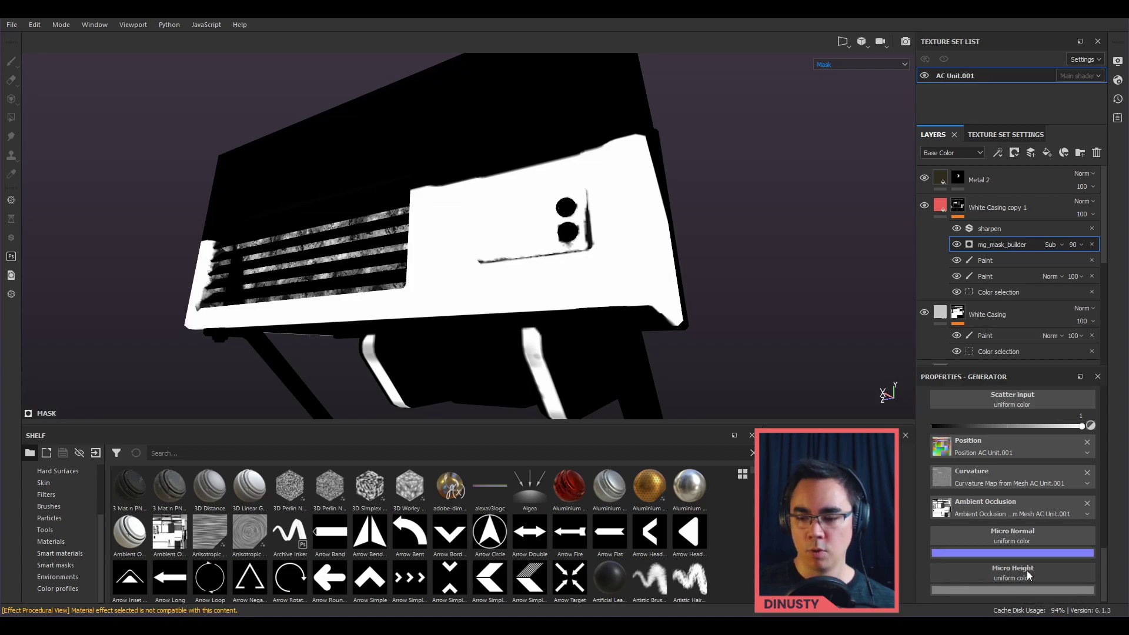
left_click(1005, 573)
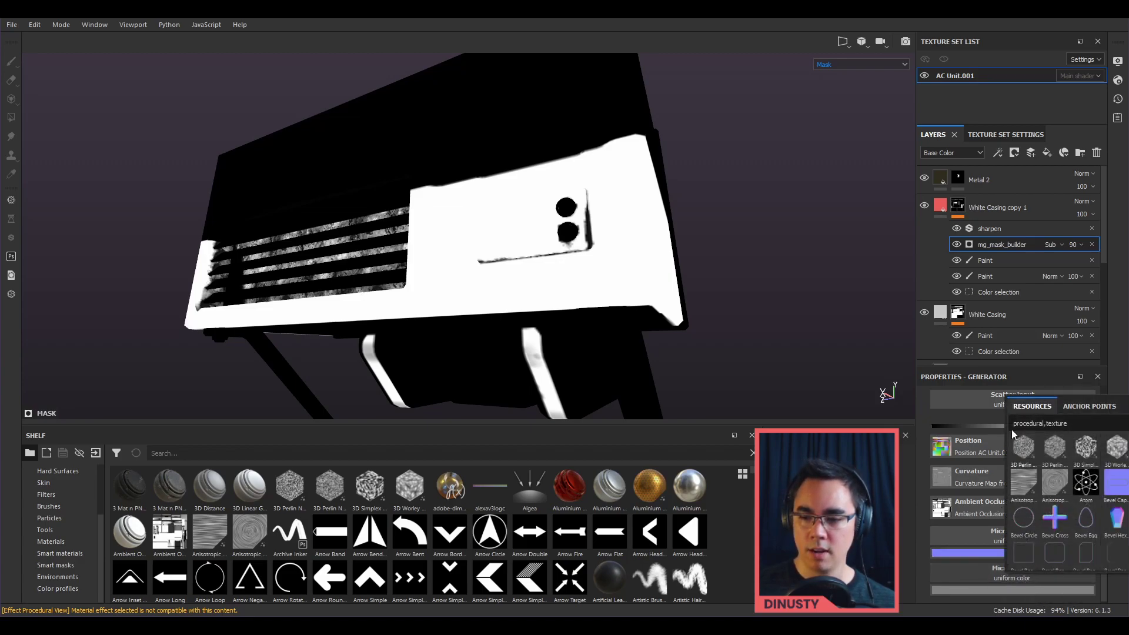
left_click(1071, 407)
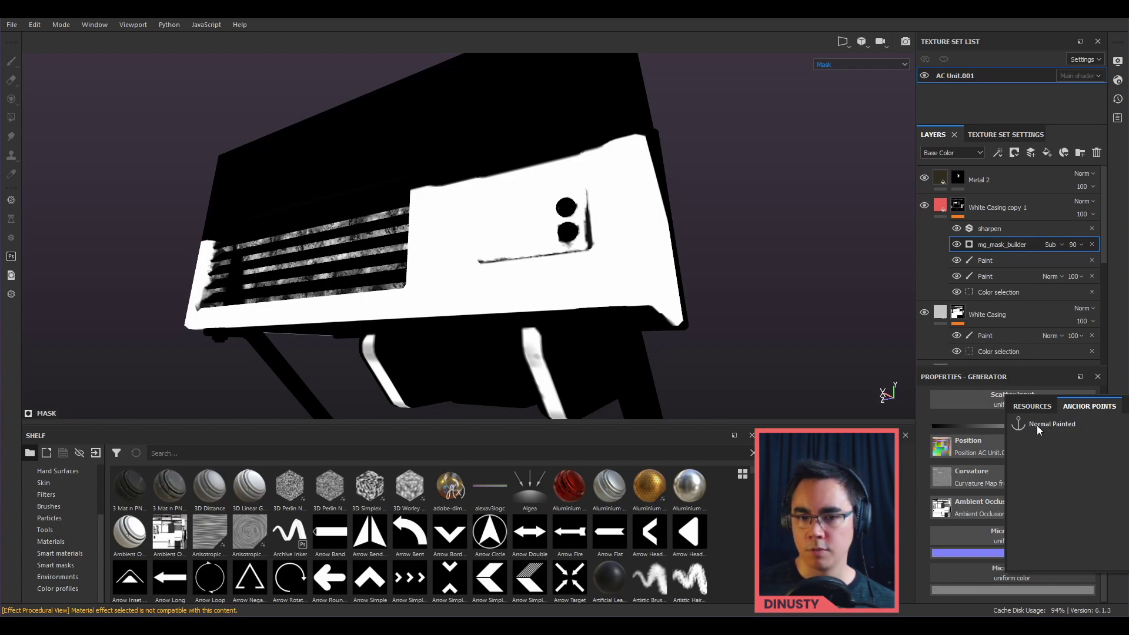
left_click(1037, 425)
Step: Set the referenced channel of the Micro Height anchor point to Height
scroll(1037, 542, "down", 2)
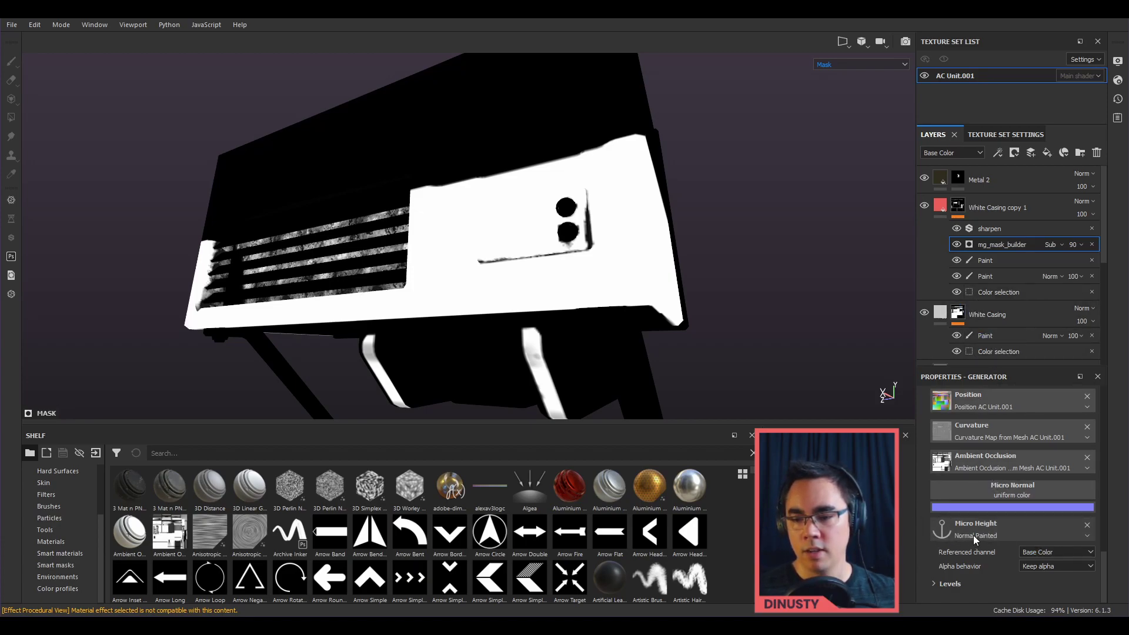
scroll(1020, 261, "down", 5)
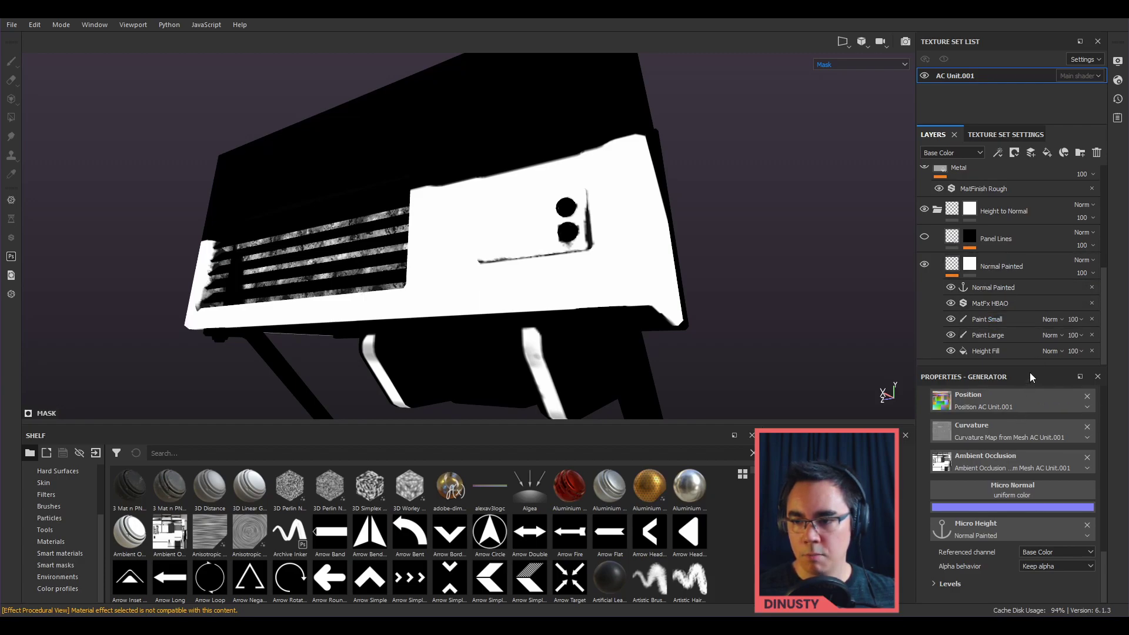
left_click(1042, 554)
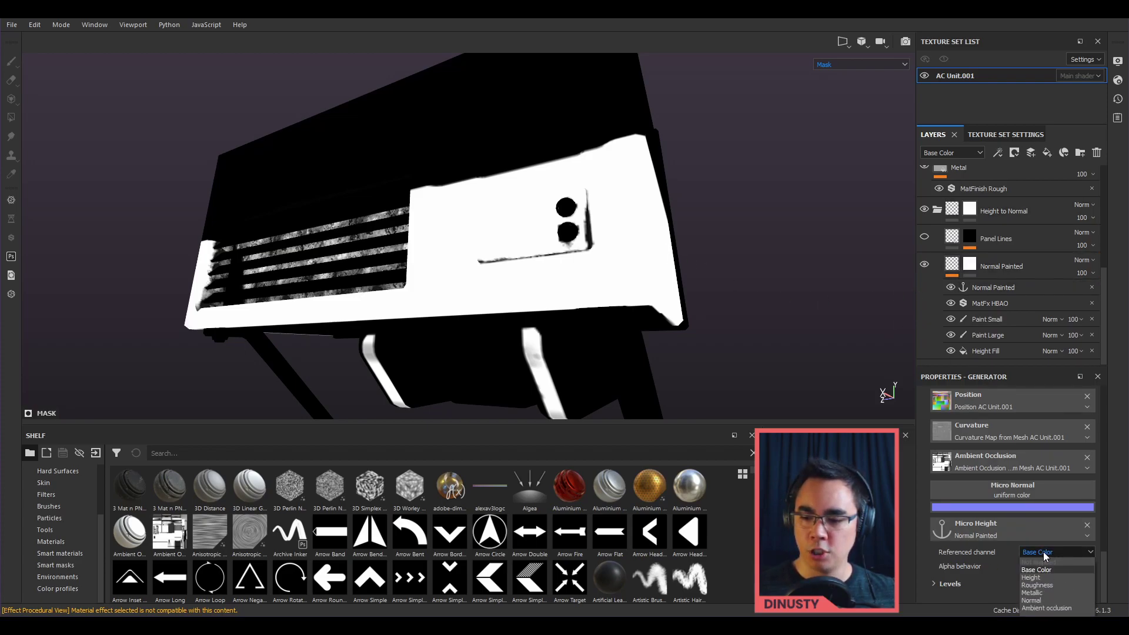
left_click(1047, 577)
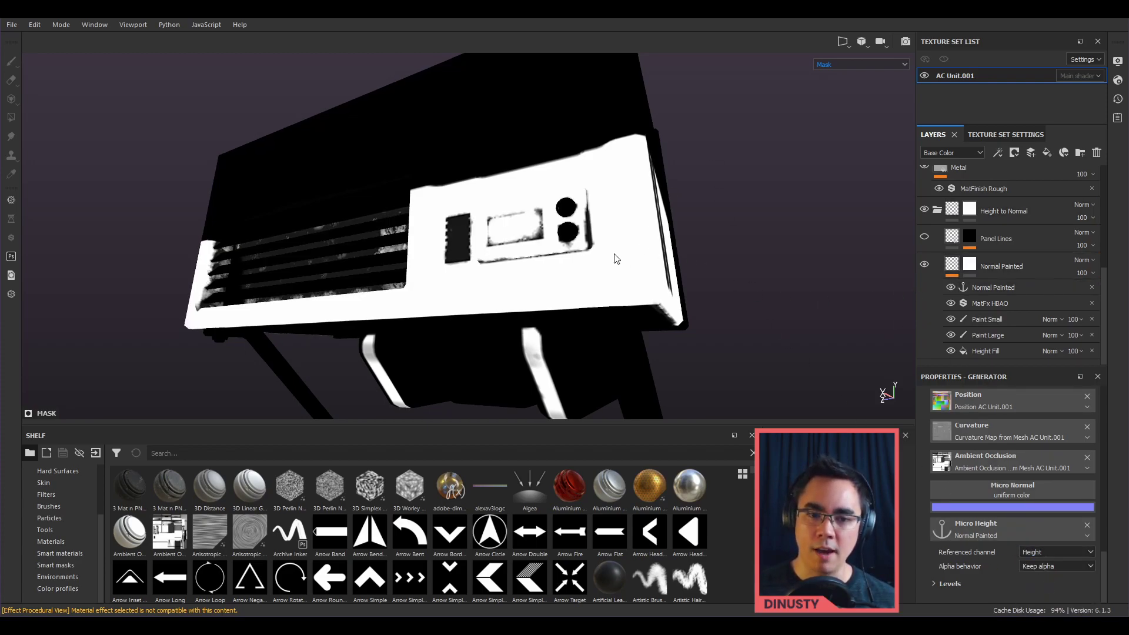
Step: Examine how the painted height affects the casing mask around the vents and control panel, and review the generator's parameters
left_click_drag(615, 257, 676, 221, "alt")
middle_click_drag(675, 221, 550, 276, "alt")
left_click_drag(549, 276, 663, 171, "alt")
right_click_drag(621, 263, 588, 240, "alt")
left_click_drag(588, 240, 659, 253, "alt")
scroll(1019, 447, "up", 6)
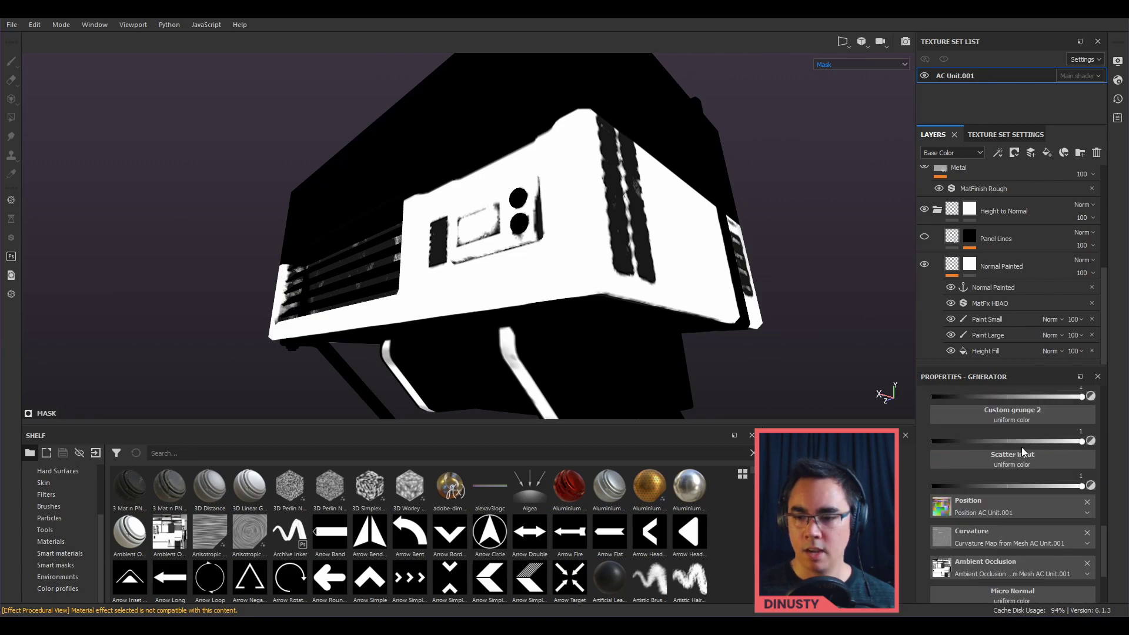
scroll(1051, 458, "up", 8)
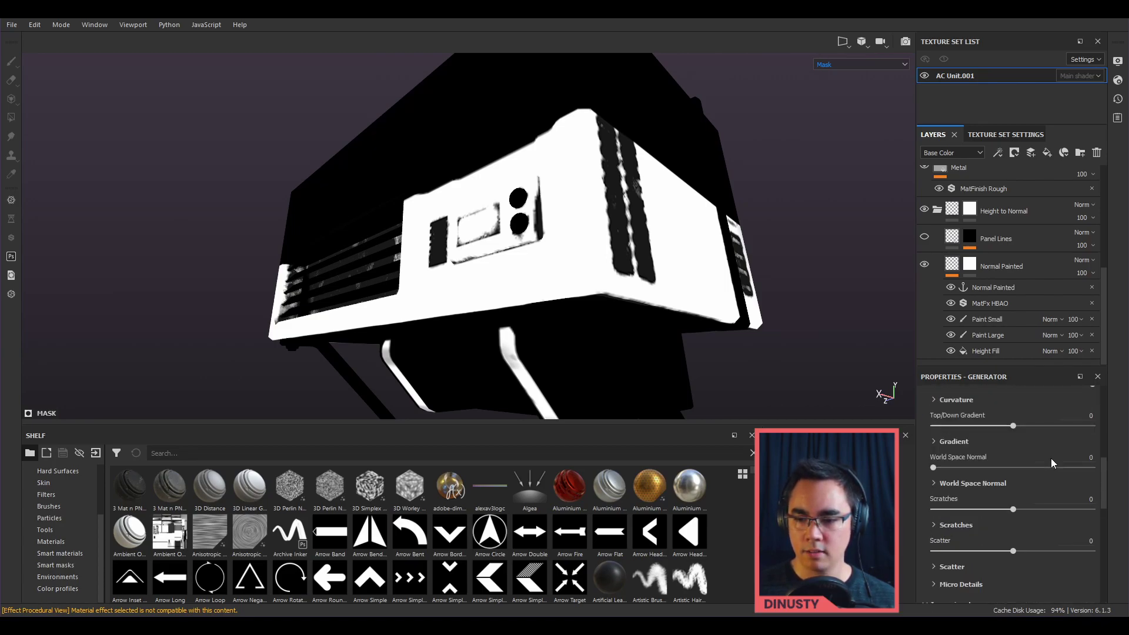
scroll(1051, 458, "down", 6)
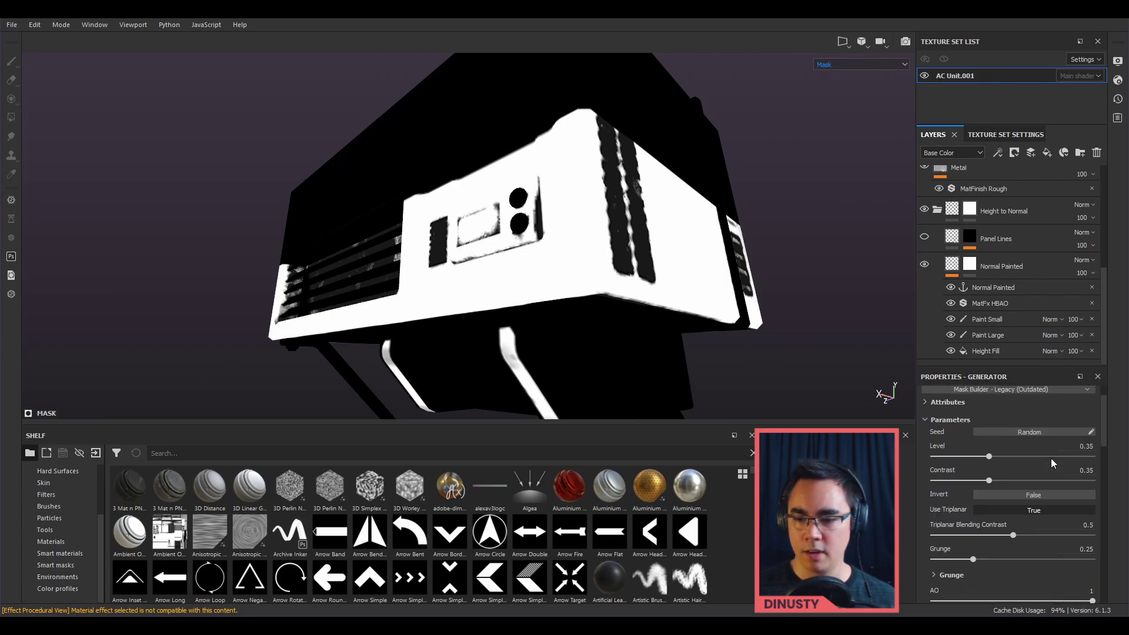
scroll(989, 468, "down", 3)
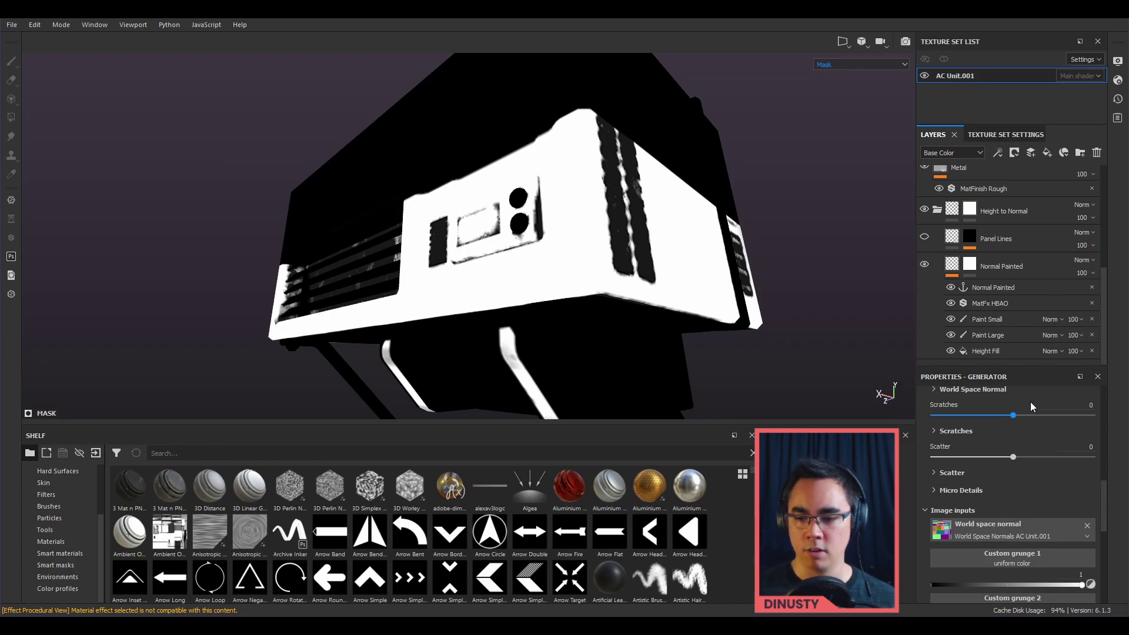
Step: Set the Micro Details to Curvature Intensity 0.15, Height Details Intensity 3.31, AO Radius 0.46 and AO Depth 0.46
left_click(936, 488)
scroll(947, 488, "down", 1)
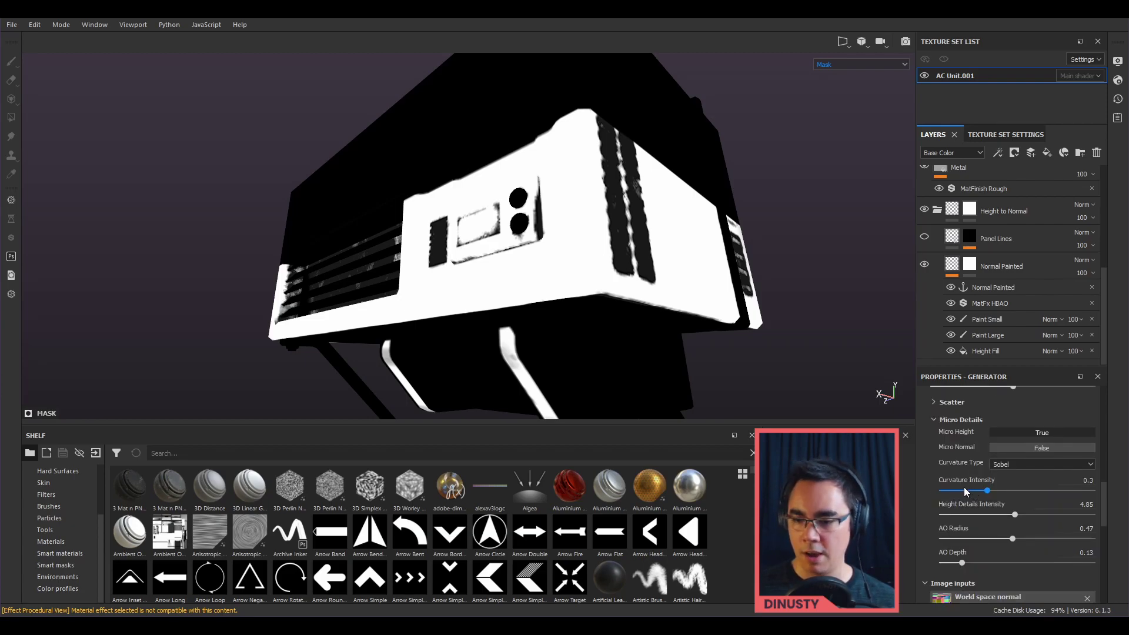
left_click_drag(712, 385, 659, 360, "alt")
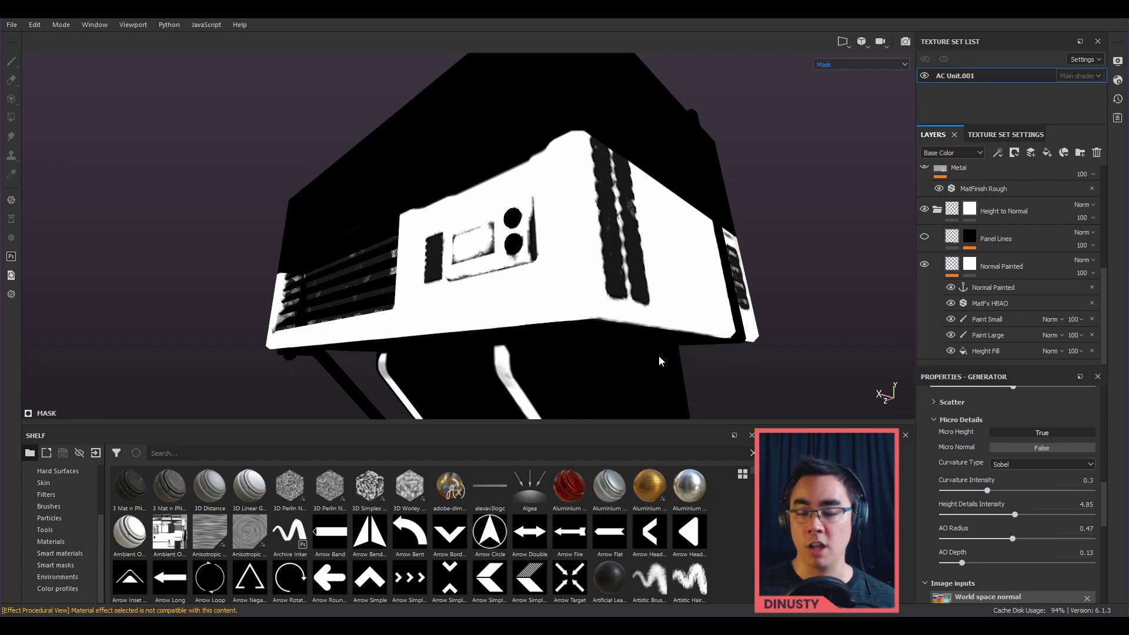
left_click_drag(613, 253, 562, 160, "alt")
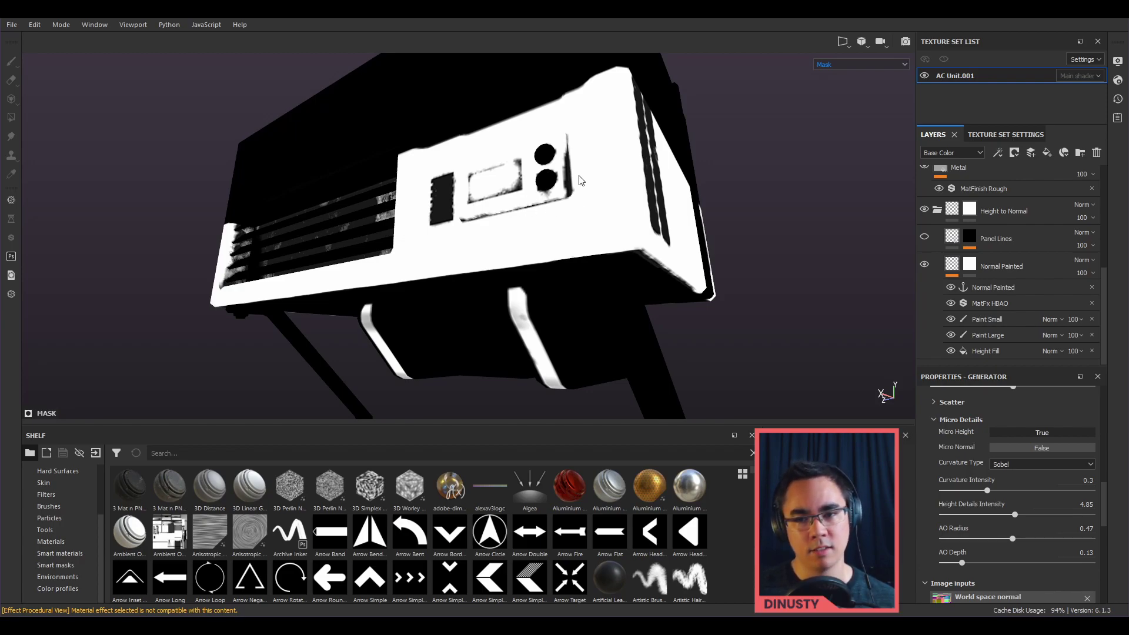
left_click_drag(555, 206, 643, 216, "alt")
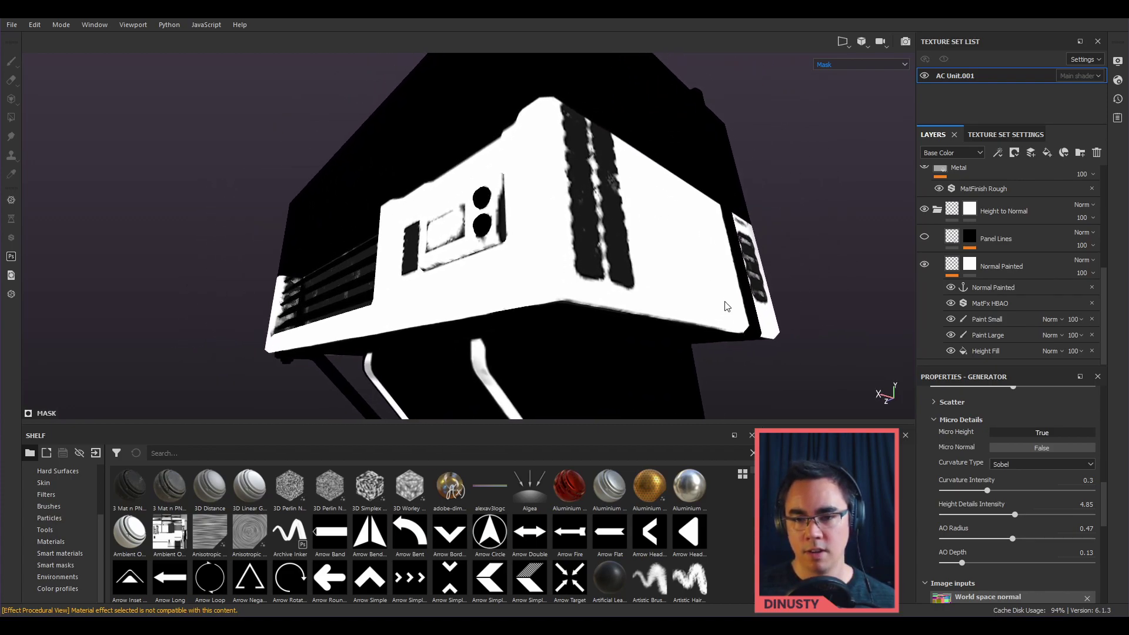
left_click_drag(648, 221, 682, 235, "alt")
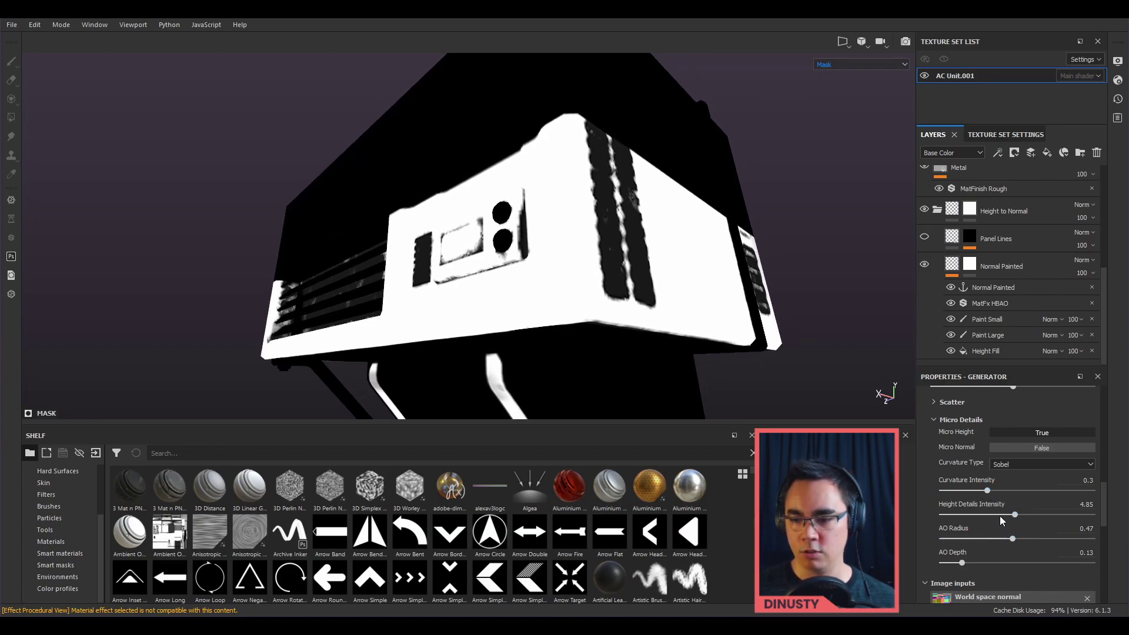
left_click_drag(993, 496, 964, 499)
left_click_drag(785, 435, 793, 418)
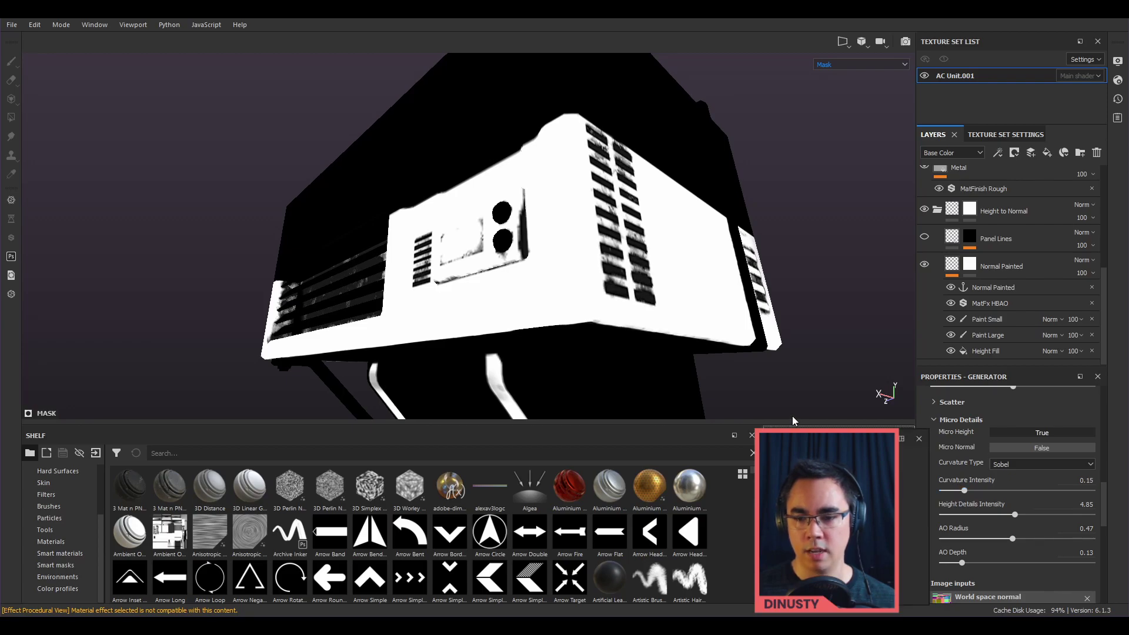
left_click_drag(1015, 515, 1055, 553)
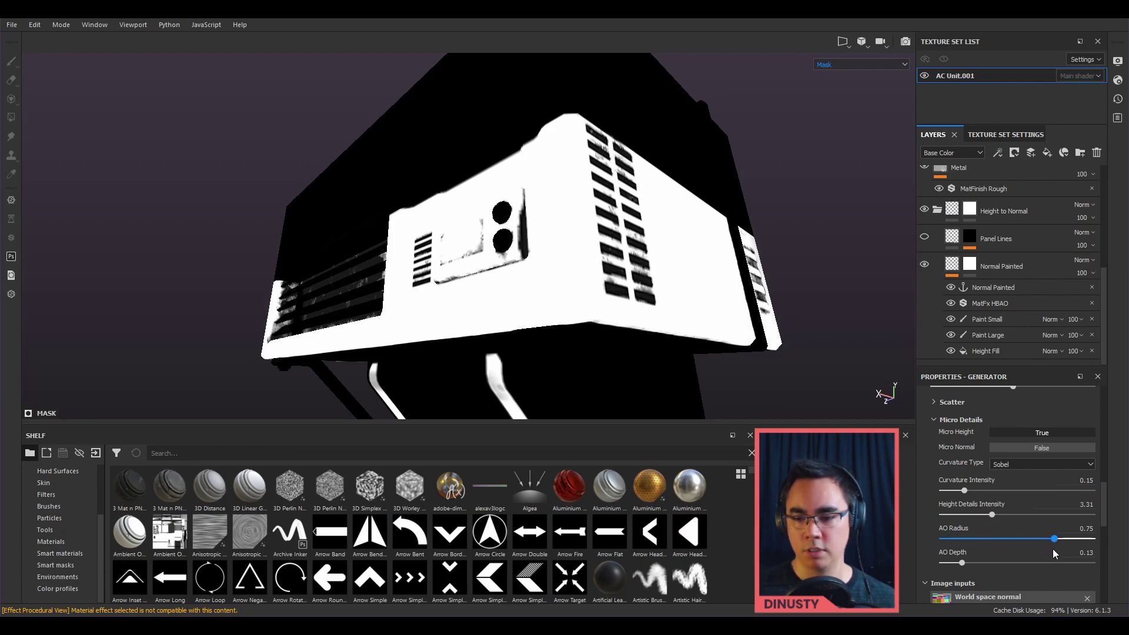
left_click_drag(957, 563, 1015, 568)
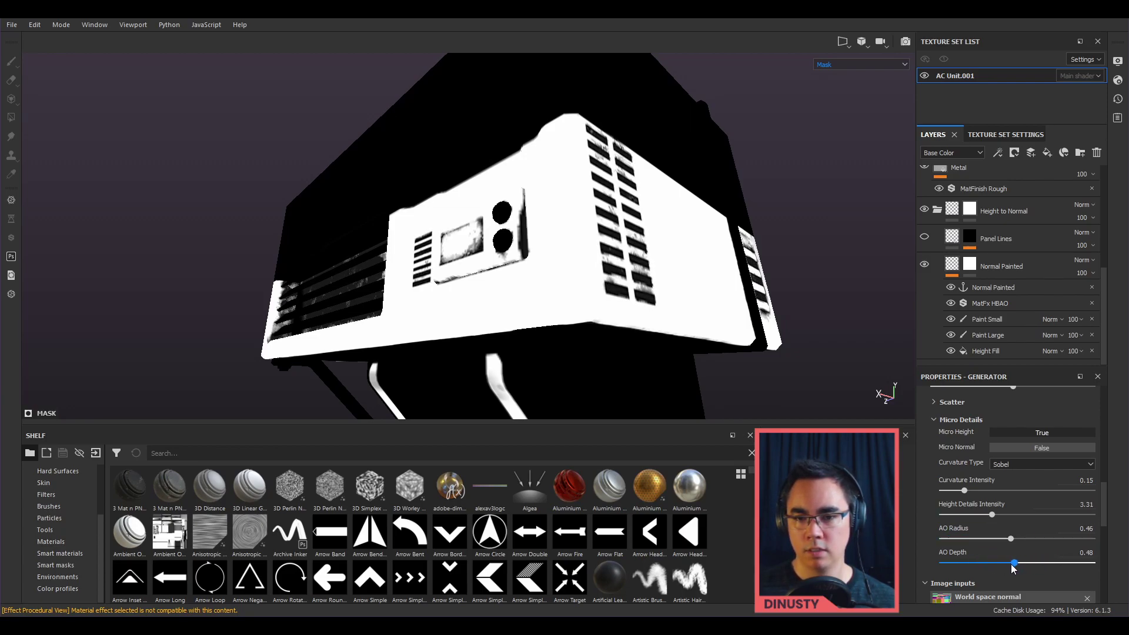
Step: Return the viewport to the full material and examine the red paint wear around the vents and control panel
left_click_drag(704, 291, 791, 312, "alt")
key("m")
middle_click_drag(545, 213, 567, 227, "alt")
left_click_drag(608, 238, 592, 241, "alt")
scroll(592, 242, "down", 1)
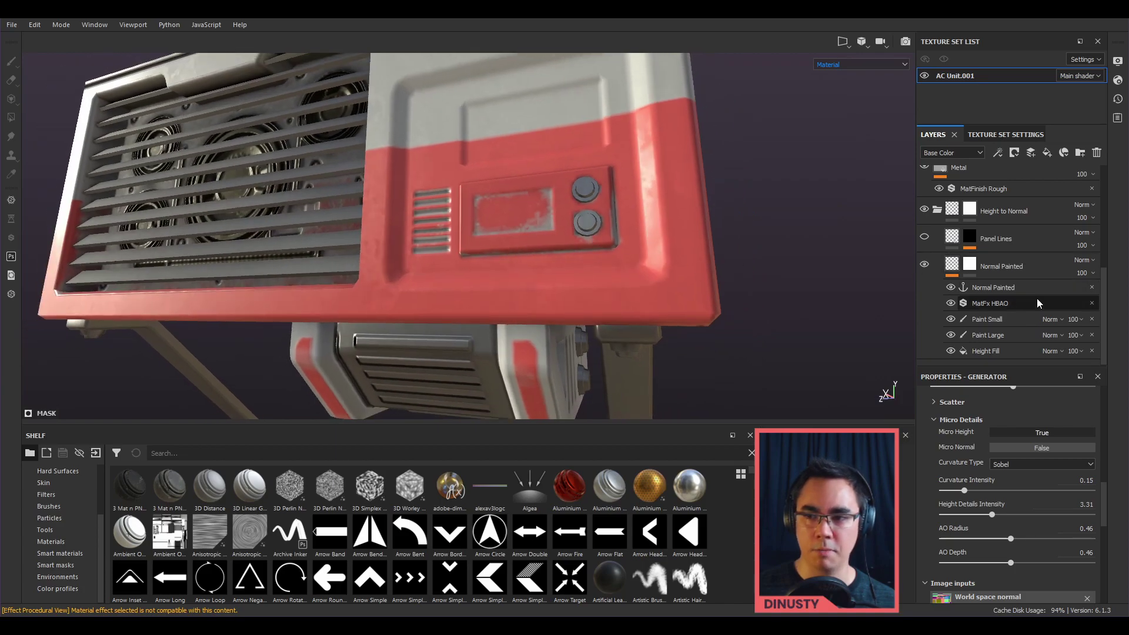
scroll(1039, 309, "up", 3)
scroll(1039, 308, "up", 2)
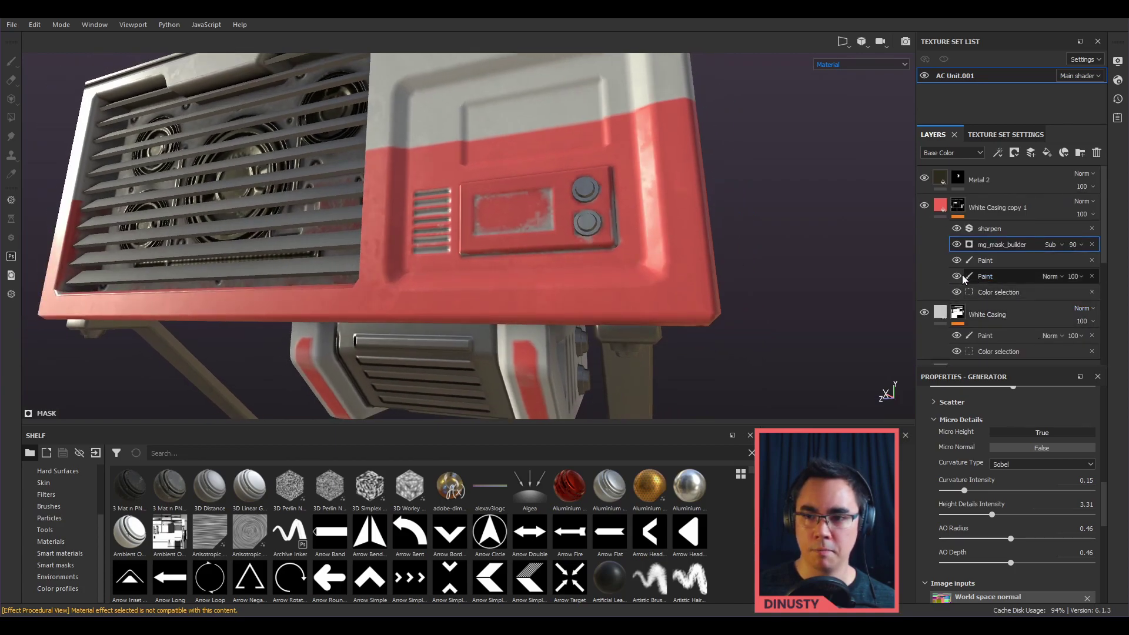
left_click_drag(795, 236, 745, 267, "alt")
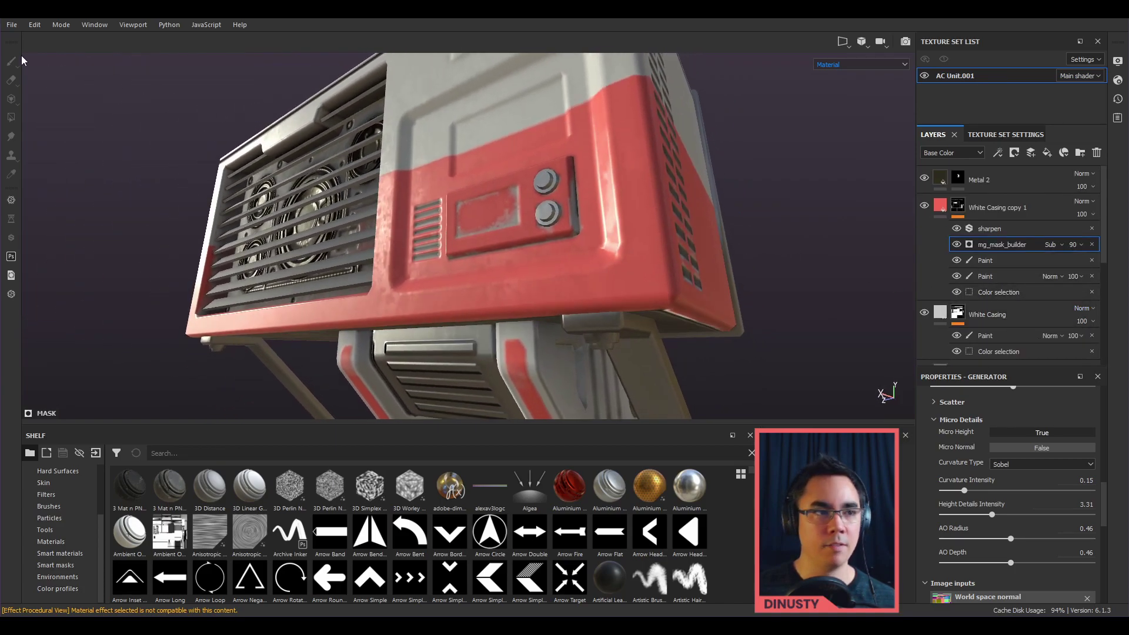
Step: Open the recent project ACUnitTest.spp, discarding the changes to the current project
left_click(7, 27)
mouse_move(71, 63)
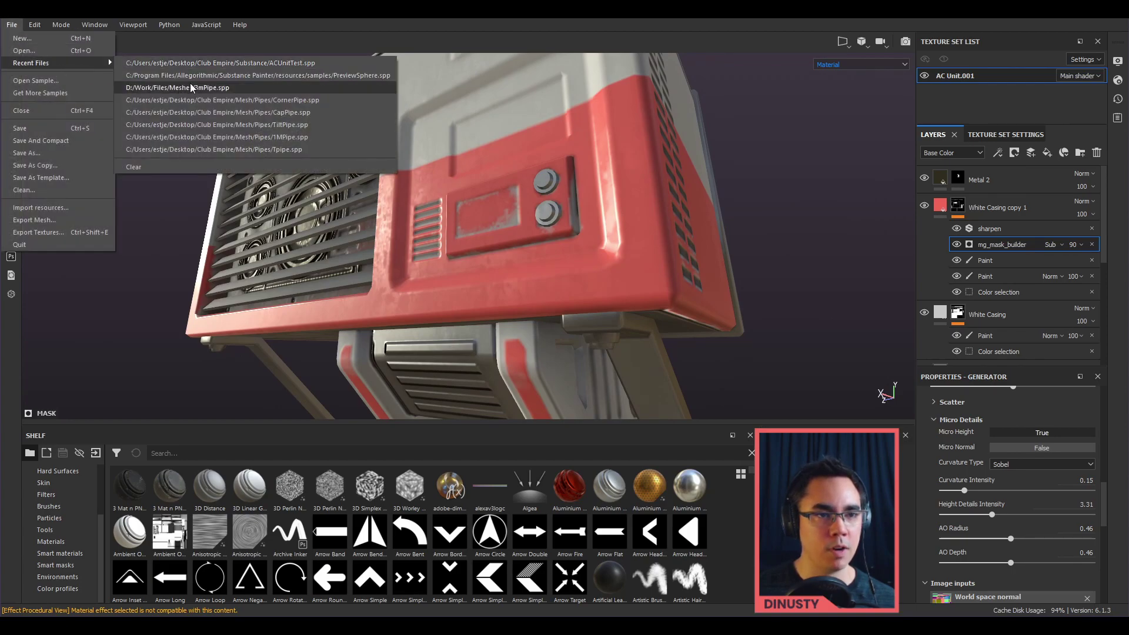
left_click(253, 64)
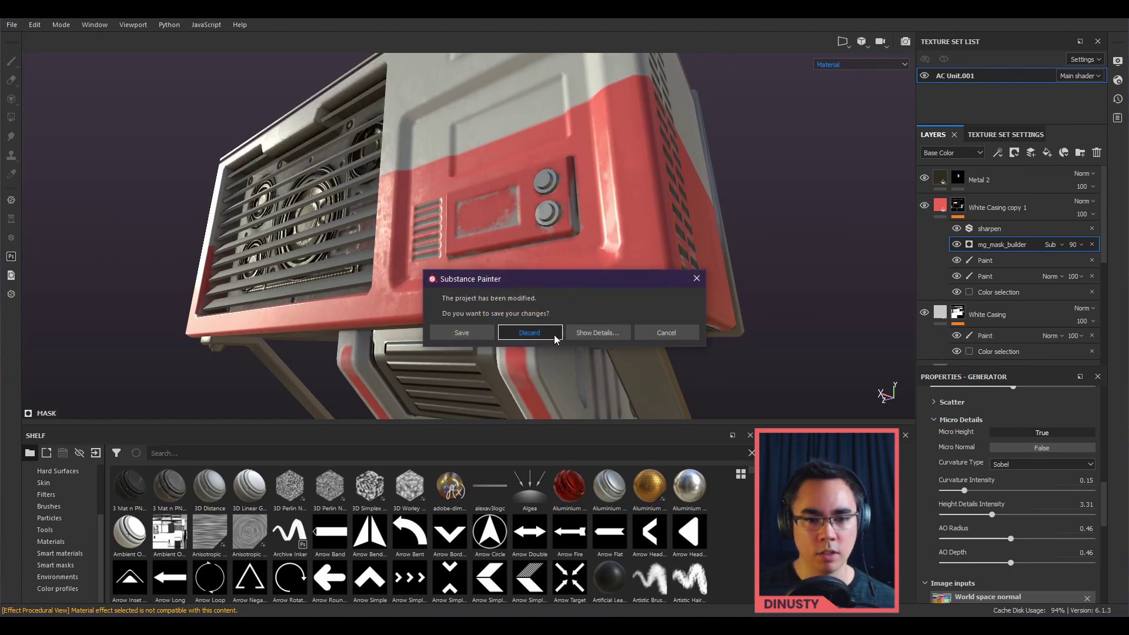
left_click(590, 332)
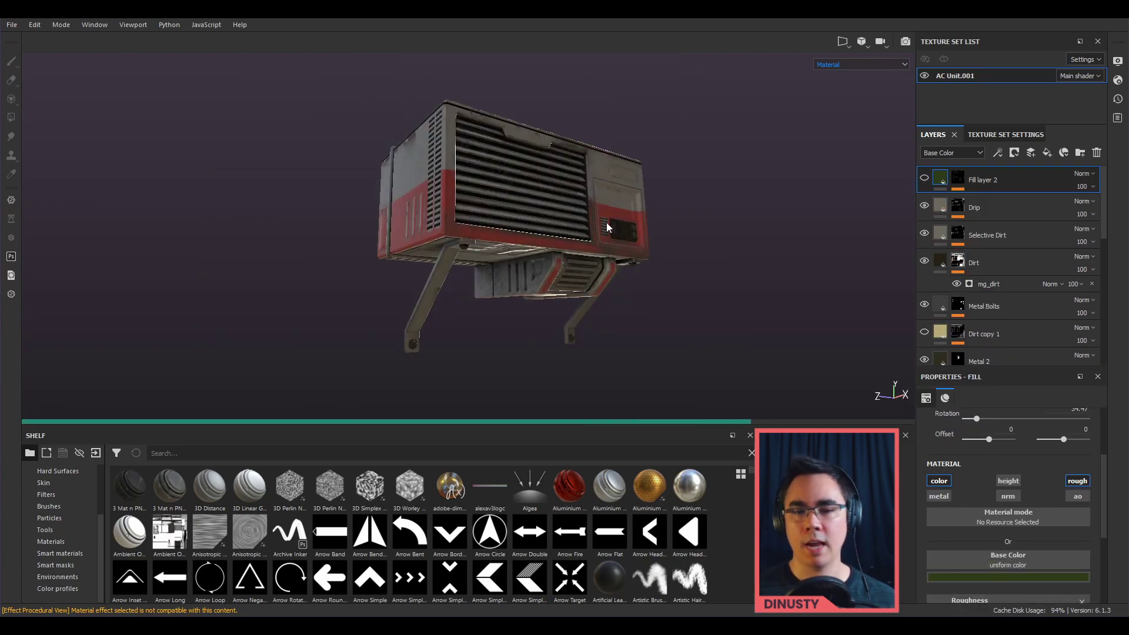
Step: Examine the wear and dirt around the control panel and vents on the opened project's AC unit
left_click_drag(606, 222, 470, 230, "alt")
middle_click_drag(612, 238, 495, 242, "alt")
right_click_drag(495, 242, 767, 274, "alt")
left_click_drag(767, 273, 579, 140, "alt")
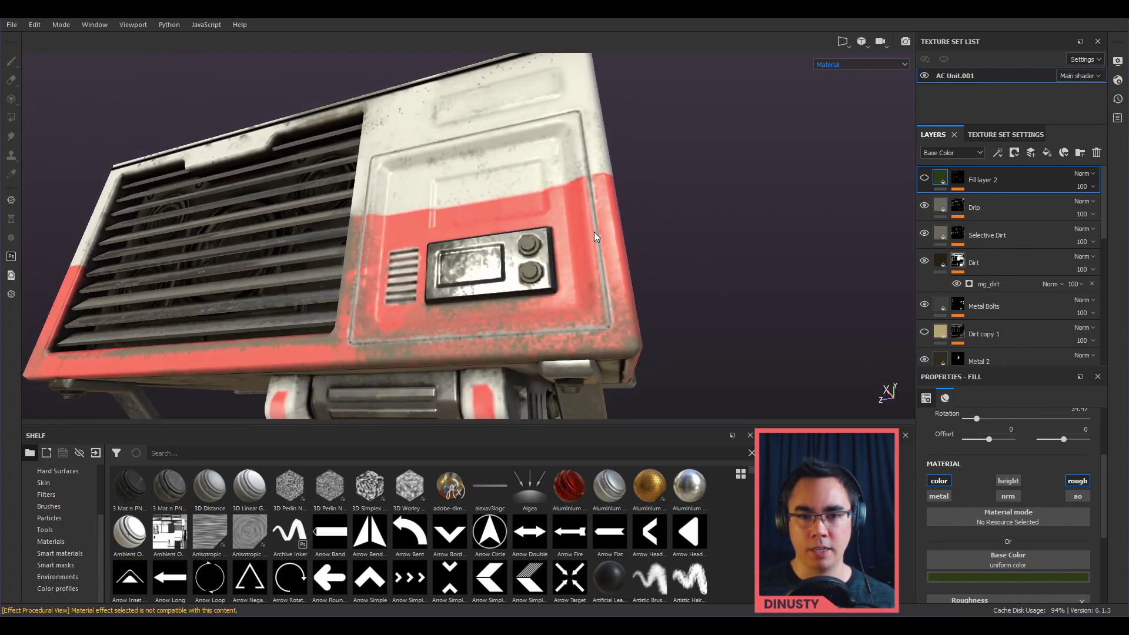
left_click_drag(594, 233, 595, 171, "alt")
left_click_drag(600, 213, 653, 209, "alt")
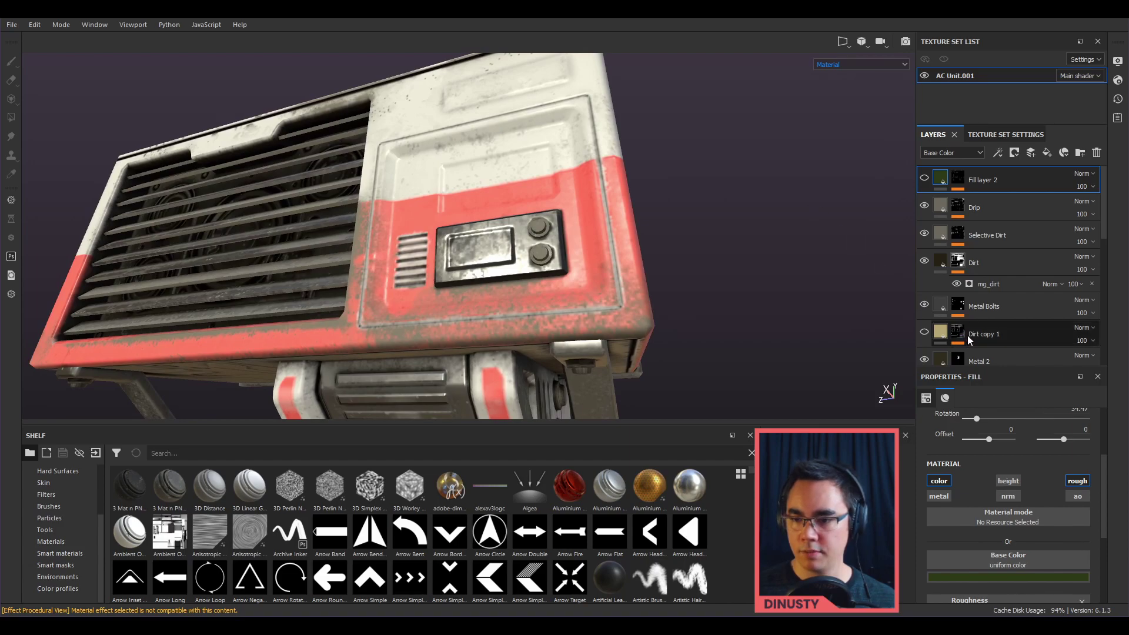
Step: Toggle the visibility of Fill layer 1 in the Height to Normal group repeatedly to compare its effect on the AC unit
scroll(972, 331, "down", 5)
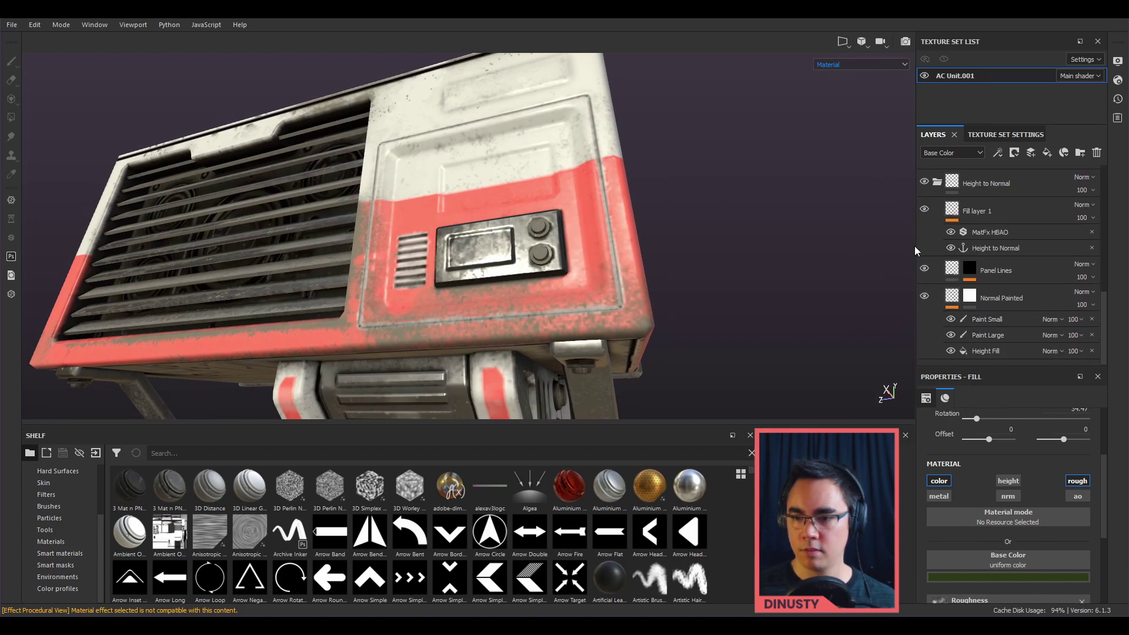
left_click(925, 211)
left_click(924, 210)
left_click(925, 210)
left_click(924, 210)
left_click(925, 211)
left_click(925, 211)
left_click(924, 211)
left_click(925, 210)
scroll(1032, 277, "up", 5)
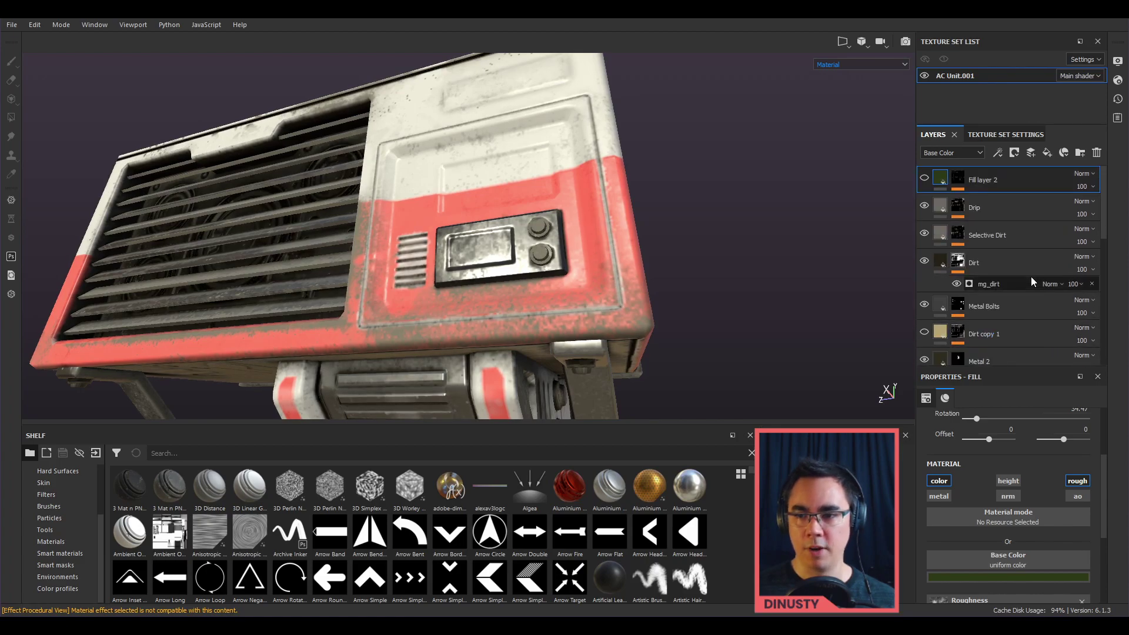
Step: Isolate the Selective Dirt layer's mask and examine it across the AC unit's edges, vents, underside and legs
left_click(963, 183)
left_click(960, 212)
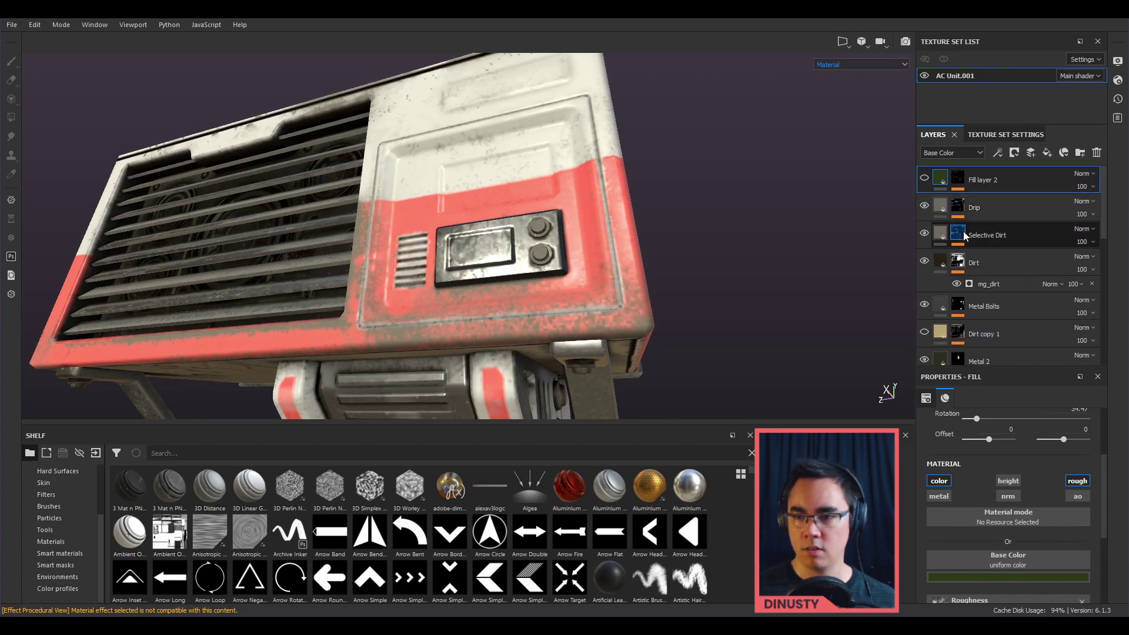
left_click(960, 233, "alt")
mouse_move(797, 250)
left_mouse_down("alt")
mouse_move(772, 181)
mouse_move(374, 265)
mouse_move(706, 171)
left_mouse_up("alt")
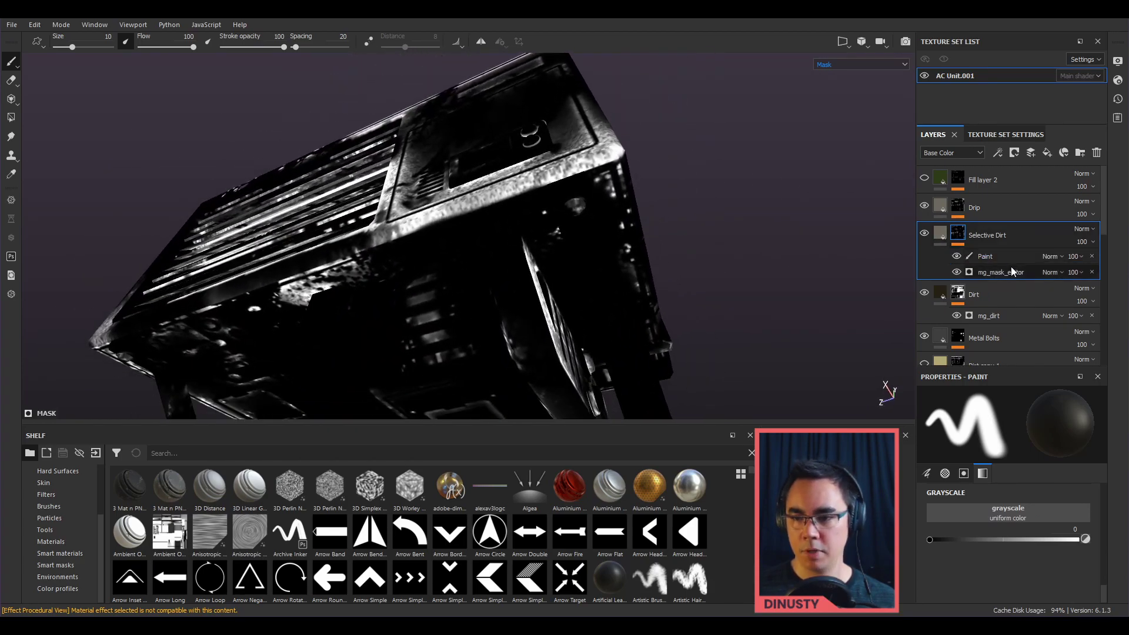
mouse_move(619, 192)
left_mouse_down("alt")
mouse_move(668, 253)
mouse_move(639, 255)
left_mouse_up("alt")
middle_click_drag(447, 129, 484, 243, "alt")
right_click_drag(484, 243, 478, 236, "ctrl")
left_click_drag(550, 257, 626, 178, "alt")
middle_click_drag(626, 178, 597, 148, "alt")
middle_click_drag(426, 336, 382, 277, "alt")
left_click_drag(553, 262, 558, 234, "alt")
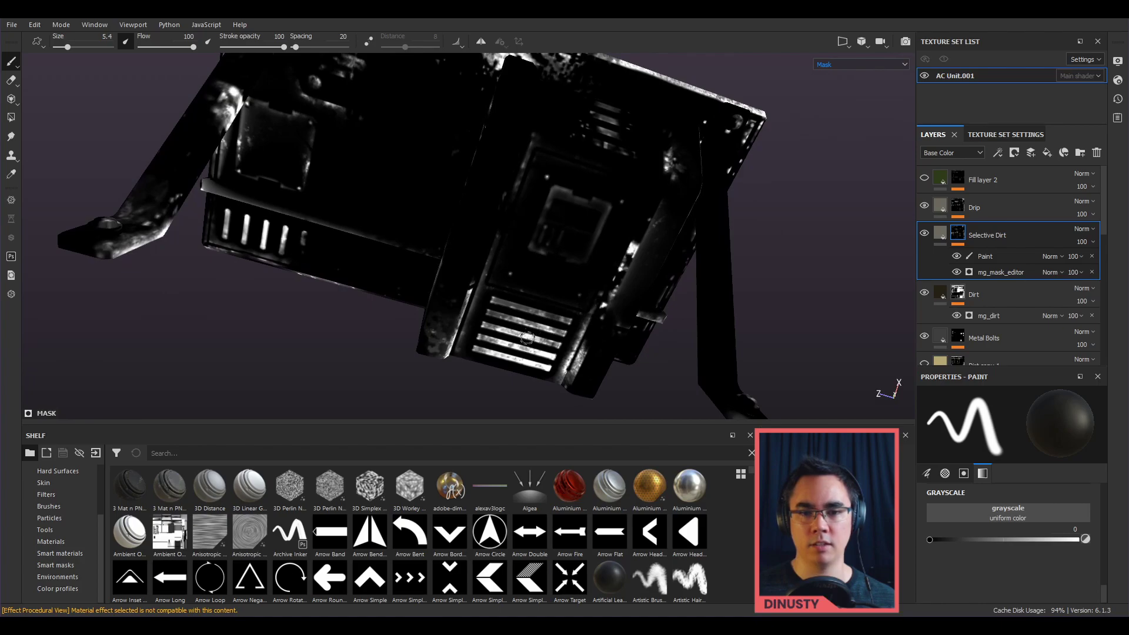
left_click_drag(572, 163, 706, 287, "alt")
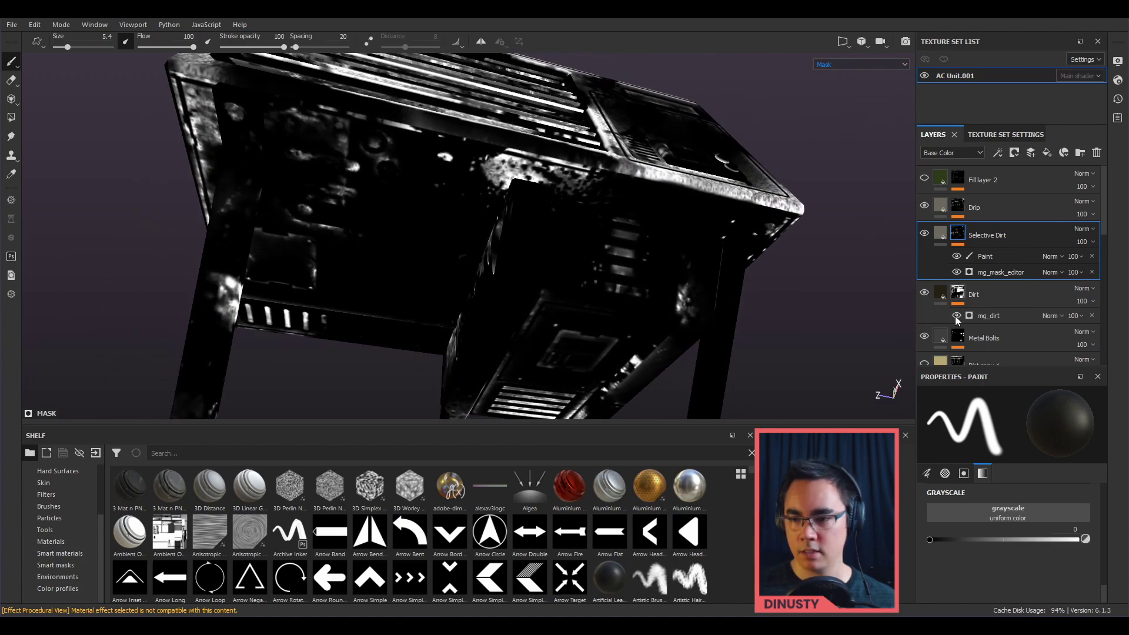
Step: Isolate the Dirt layer's mask and examine it on the front grille and the painted underside details
left_click(958, 294, "alt")
left_click_drag(624, 199, 602, 257, "alt")
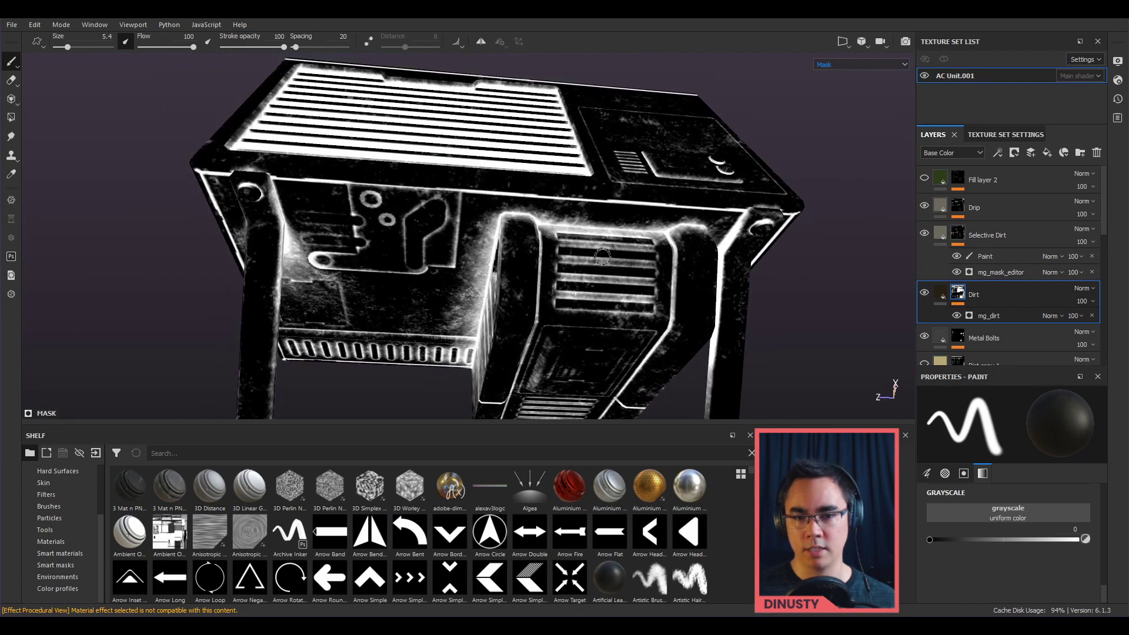
middle_click_drag(592, 279, 525, 285, "alt")
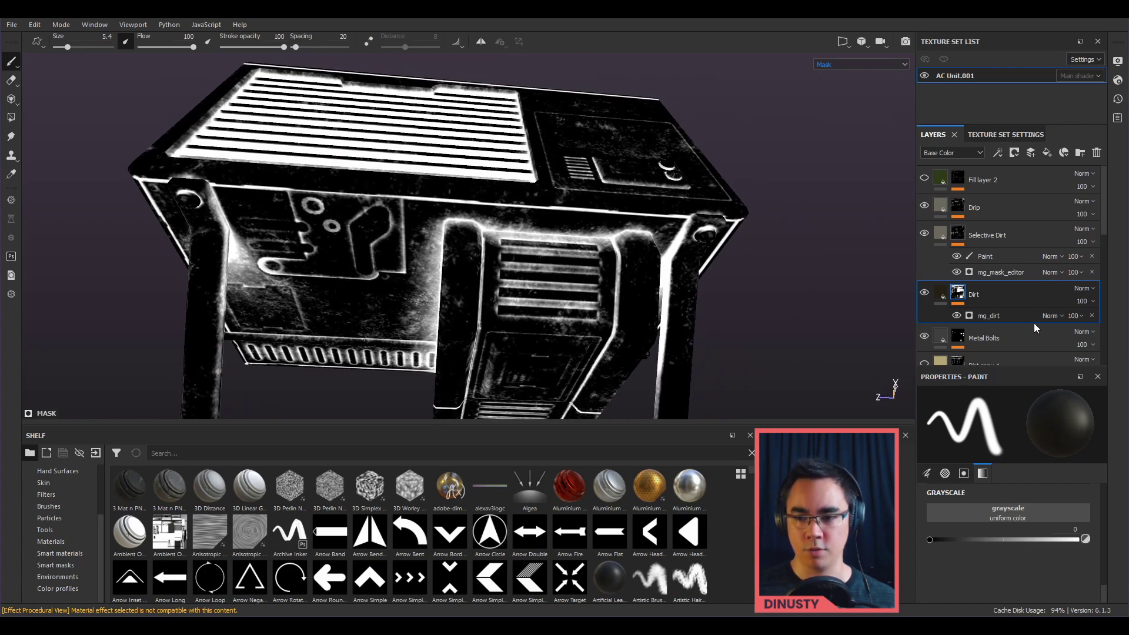
Step: Set the mg_dirt generator's Micro Height referenced channel to Base Color and show the full material on the underside
left_click(1000, 315)
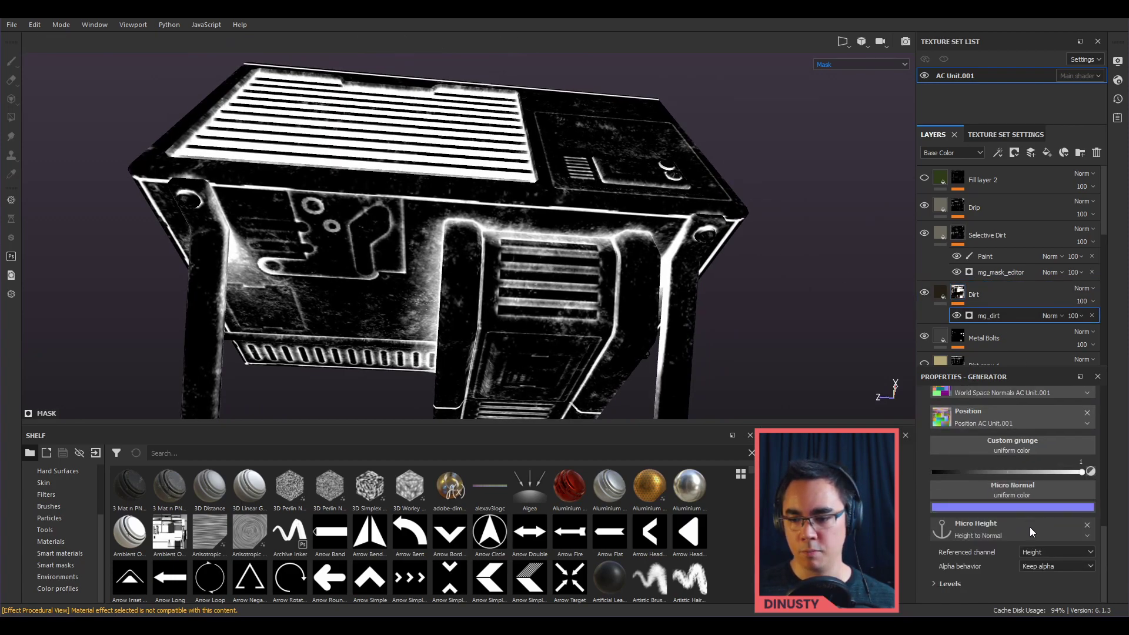
left_click(1052, 553)
left_click(1044, 570)
left_click_drag(673, 329, 634, 273, "alt")
key("m")
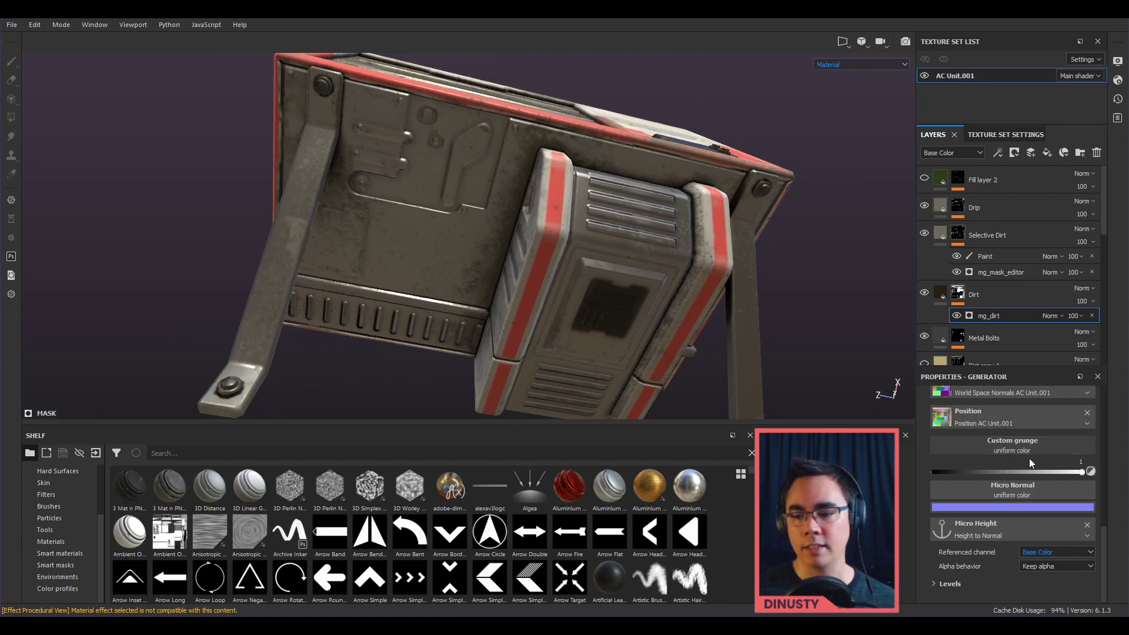
Step: Restore the mg_dirt generator's Micro Height referenced channel to Height and check the dirt around the underside details
left_click(1053, 551)
left_click(1048, 575)
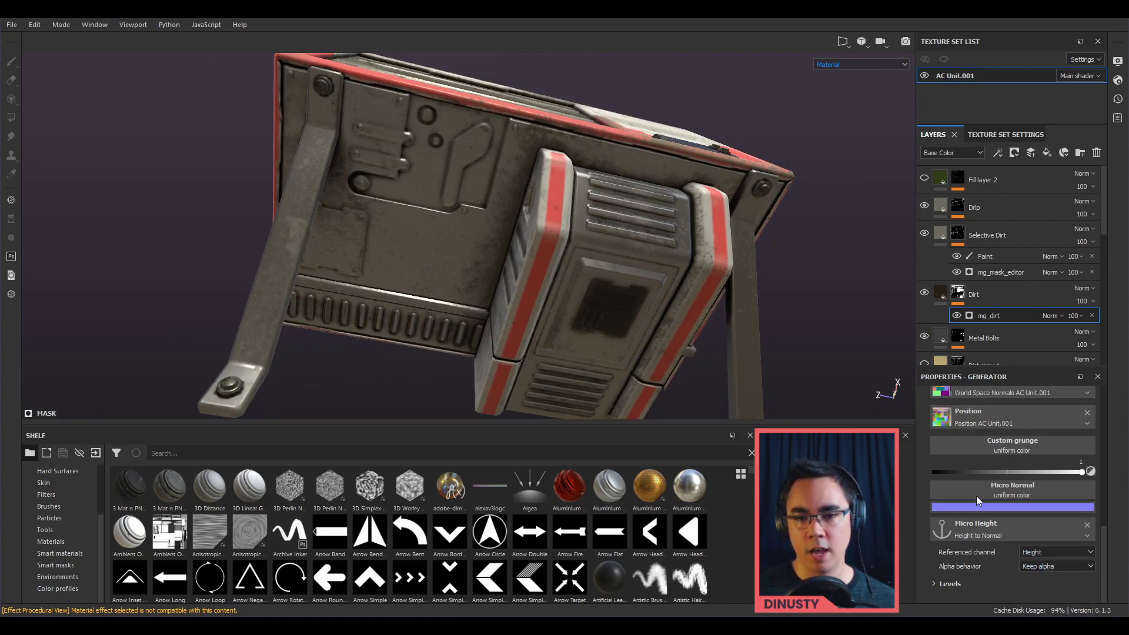
left_click_drag(746, 323, 738, 322, "alt")
left_click_drag(482, 137, 534, 201, "alt")
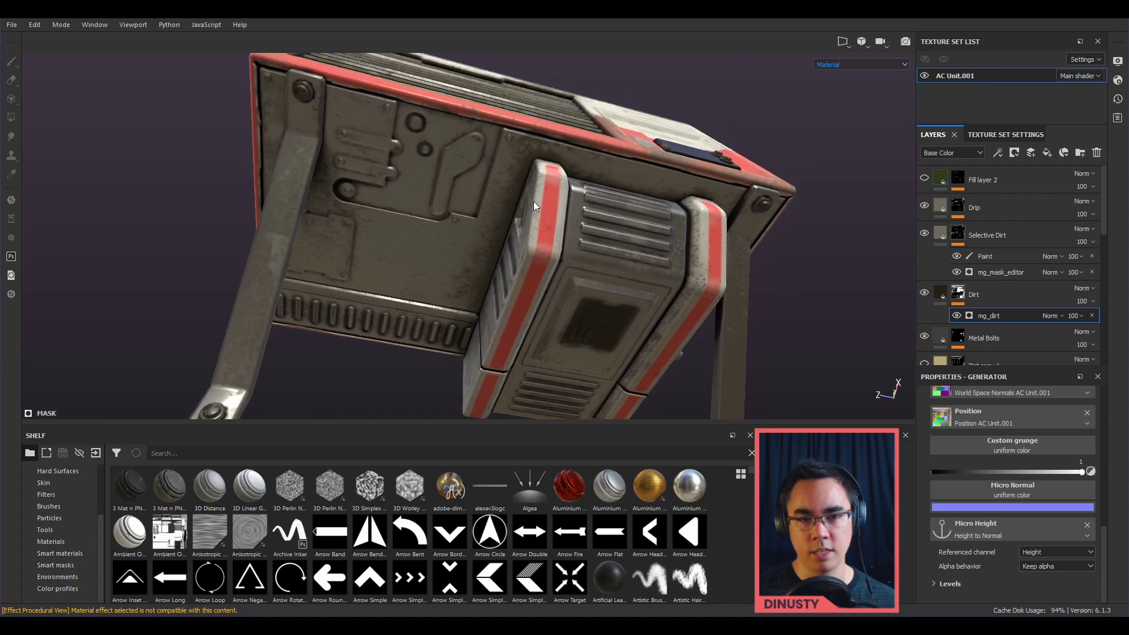
Step: Isolate the Dirt layer's mask again and examine it from the underside around to the front
left_click(958, 293, "alt")
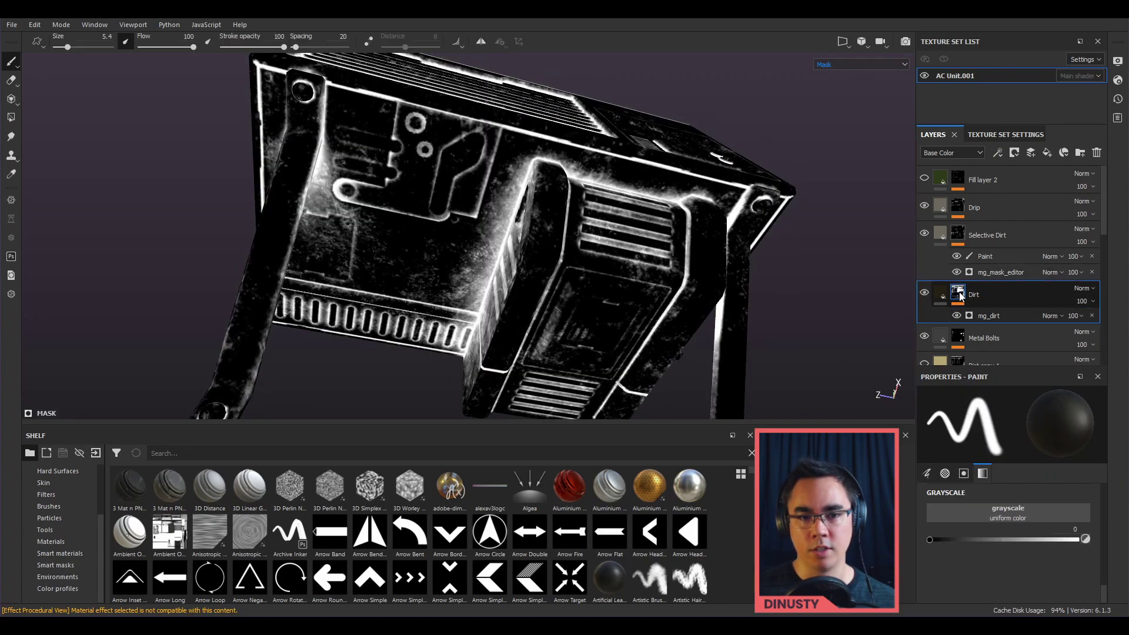
left_click_drag(764, 262, 531, 267, "alt")
left_click_drag(452, 231, 606, 205, "alt")
Step: Return the viewport to the full material and examine the textured AC unit from the front, sides and below
key("m")
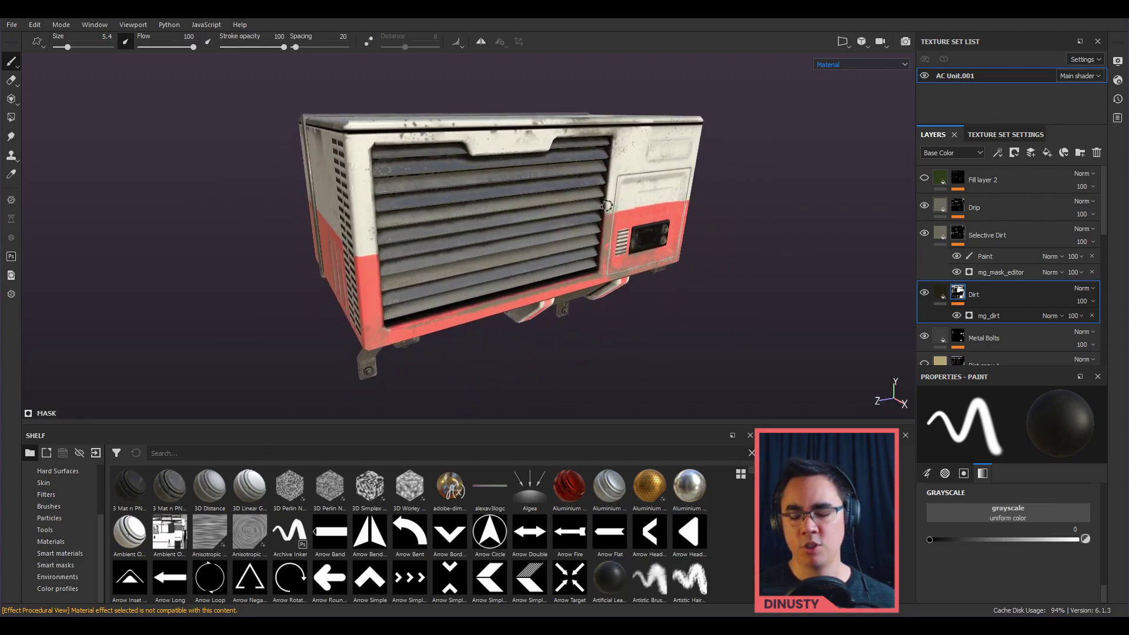
left_click_drag(607, 206, 613, 164, "alt")
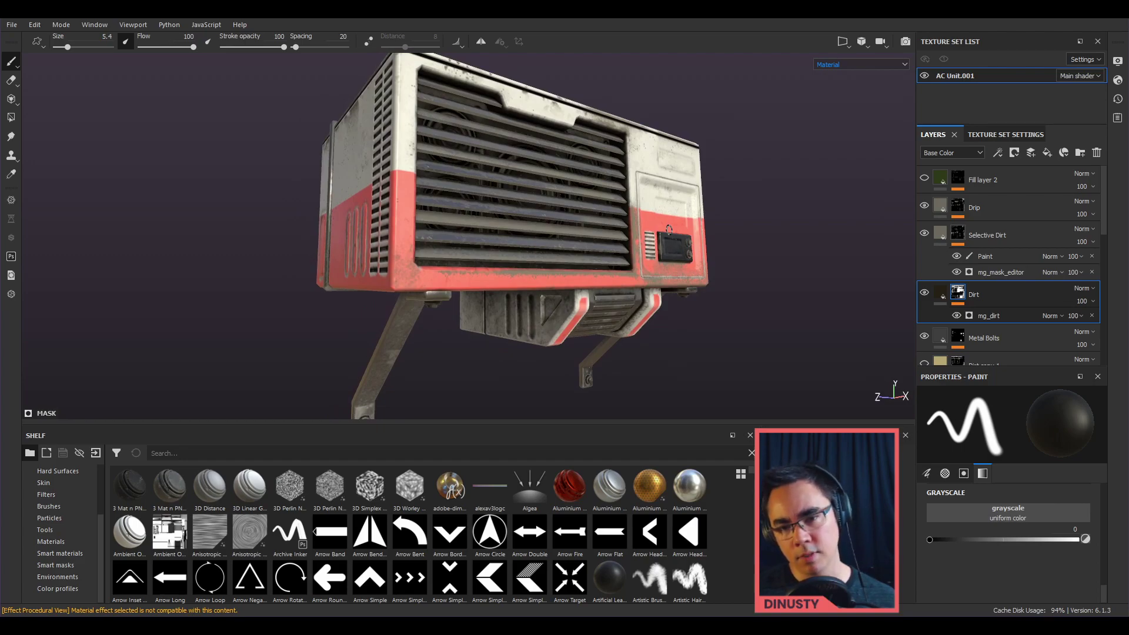
left_click_drag(669, 230, 477, 234, "alt")
right_click_drag(477, 234, 499, 241, "shift")
left_click_drag(579, 219, 541, 220, "alt+shift")
middle_click_drag(541, 220, 370, 226, "alt")
right_click_drag(635, 259, 759, 291, "alt")
left_click_drag(497, 210, 756, 250, "alt")
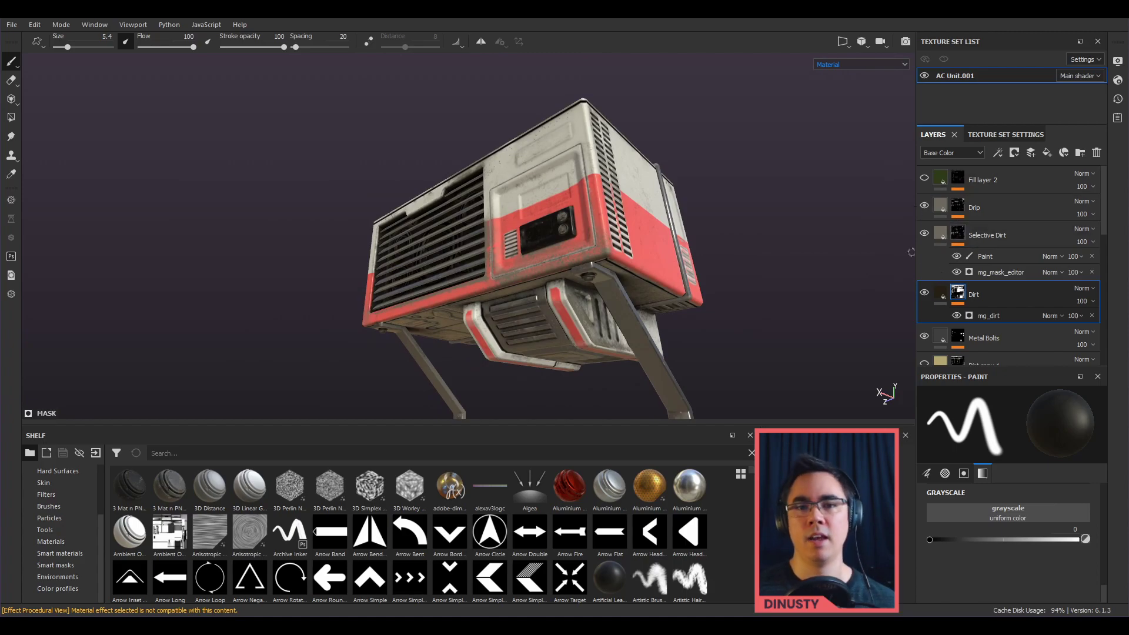